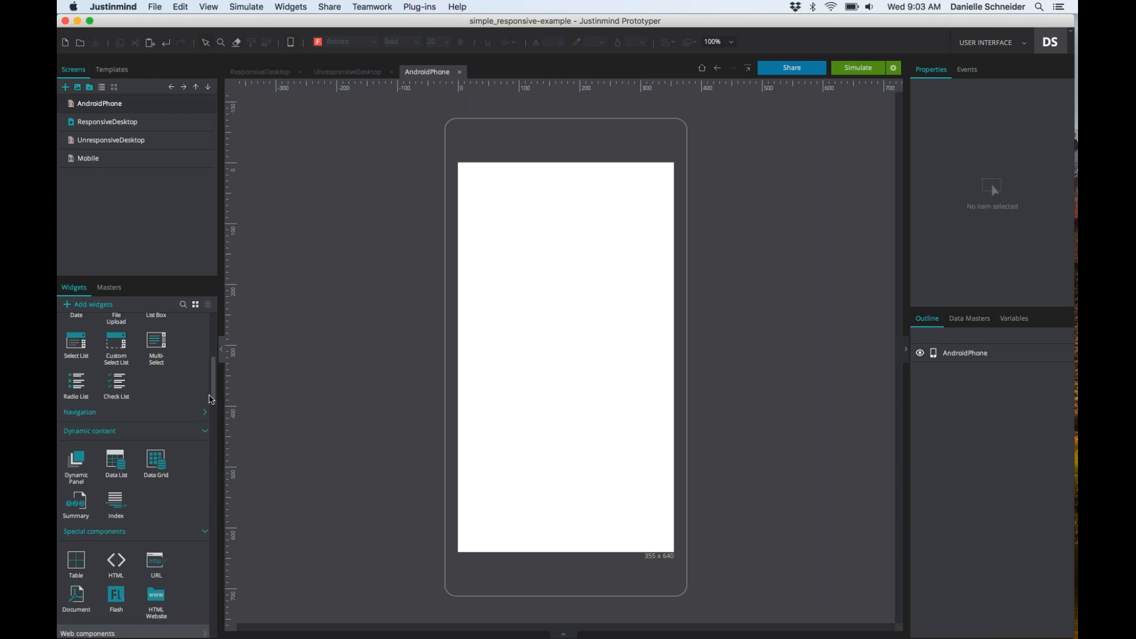
Place a table at the lower edge of the AndroidPhone screen and set it to 1 row and 4 columns
left_click_drag(281, 496, 565, 521)
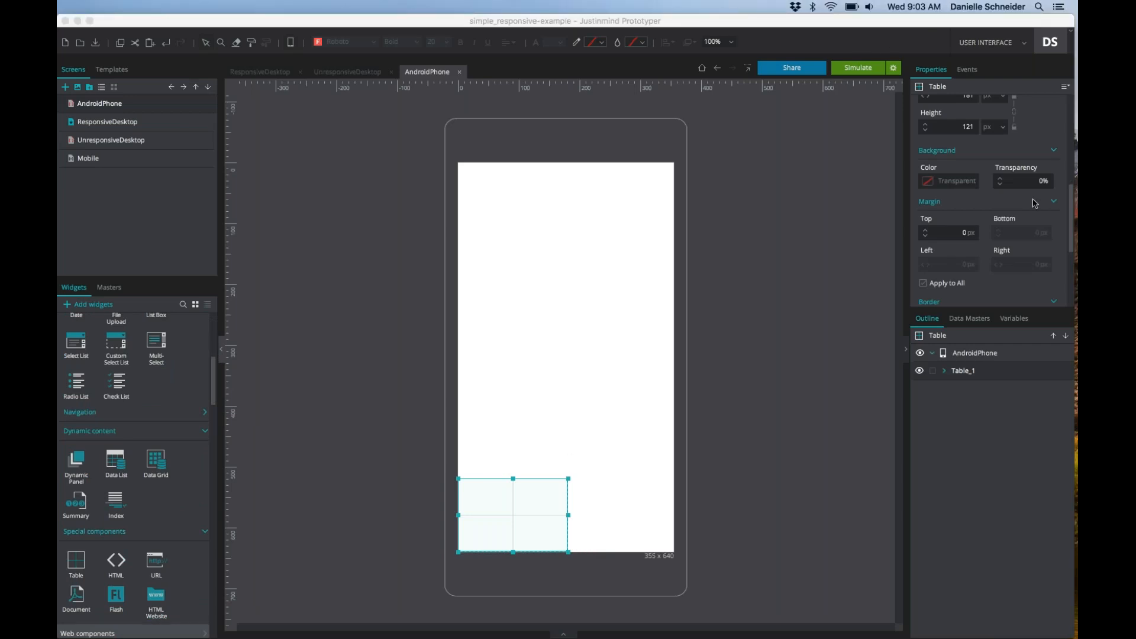
scroll(1035, 201, "up", 6)
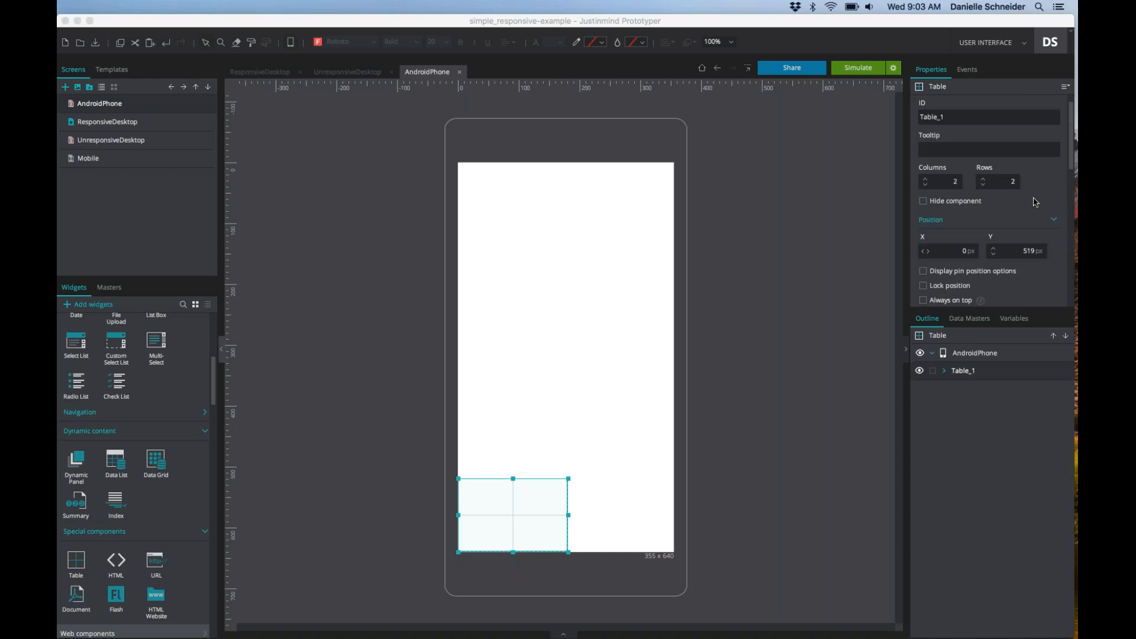
left_click(983, 185)
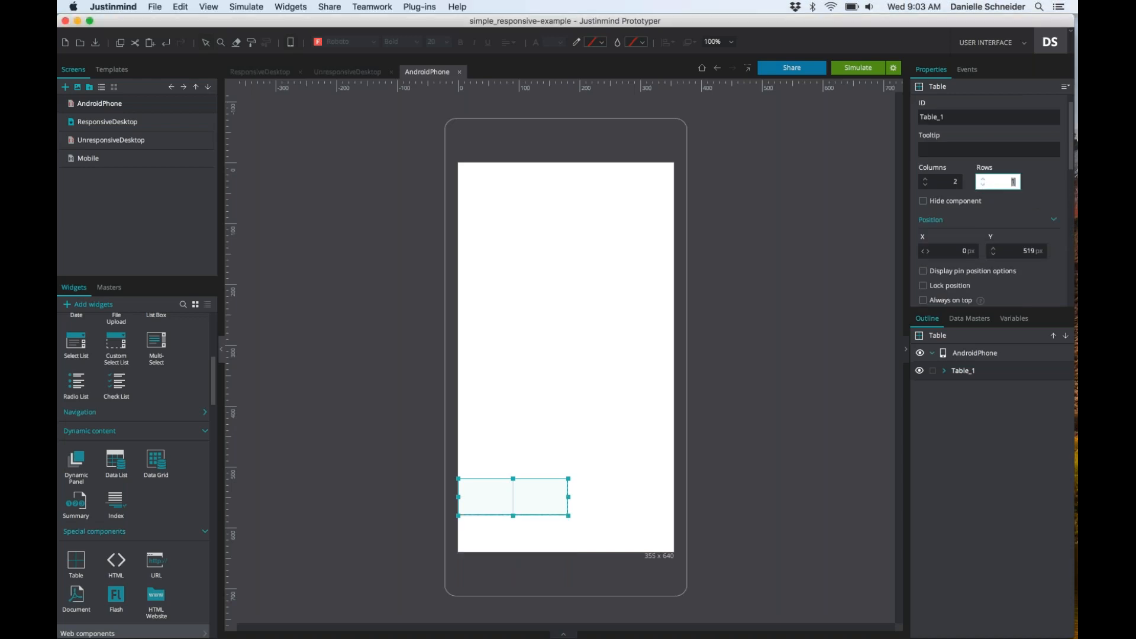
left_click(927, 180)
left_click(926, 180)
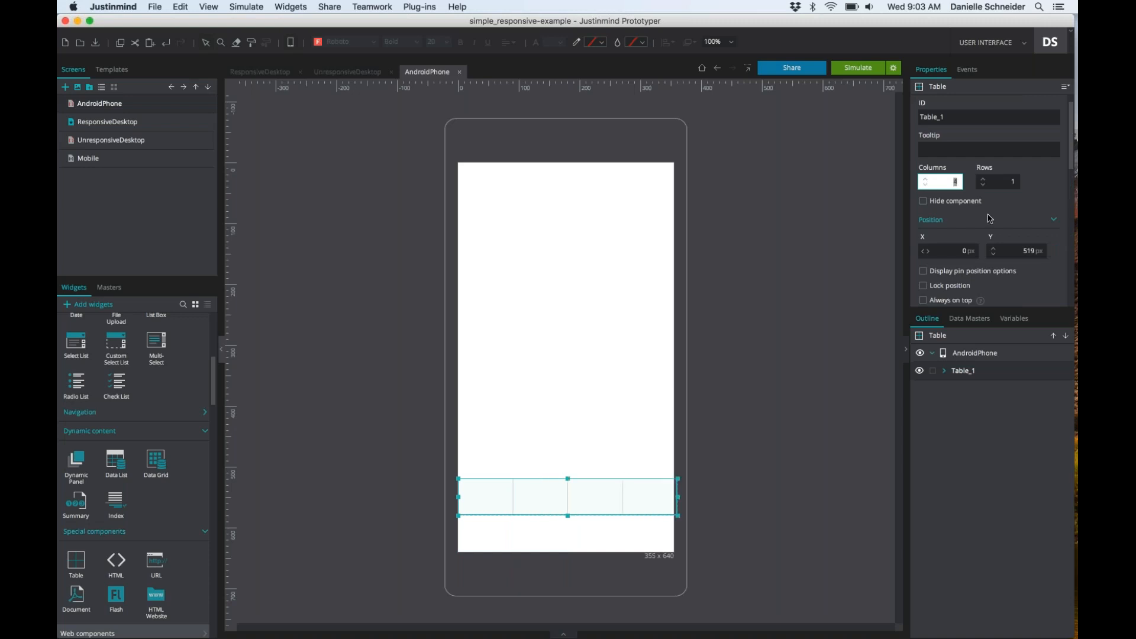
Change the table's width unit to percent and set its width to 100%
scroll(989, 220, "down", 5)
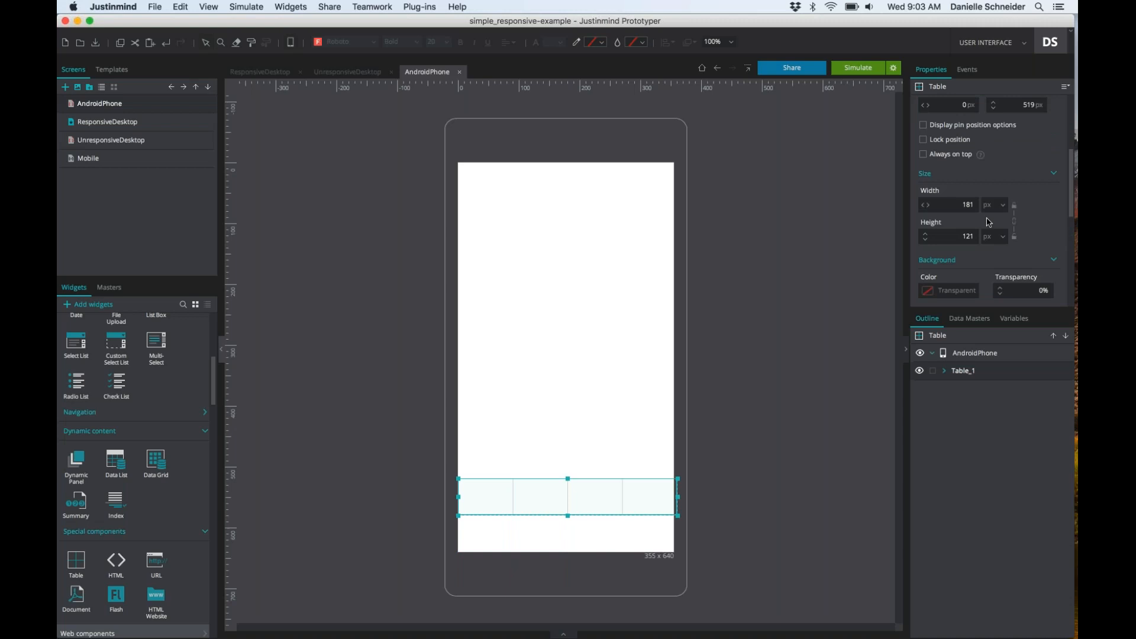
scroll(989, 222, "down", 1)
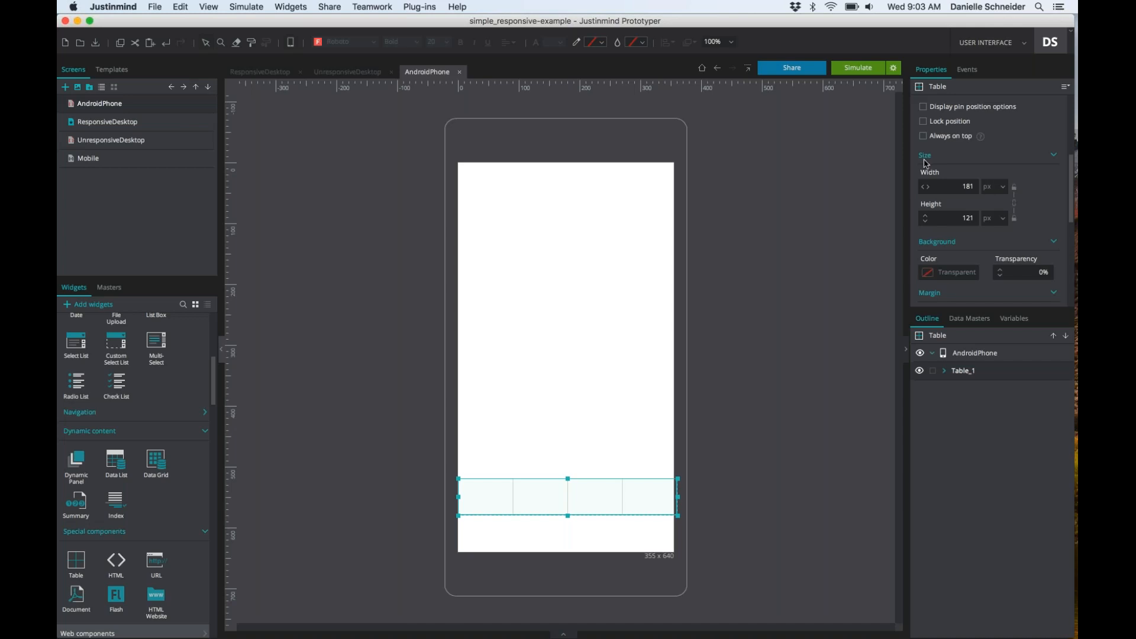
left_click(1001, 187)
left_click(998, 215)
left_click(925, 190)
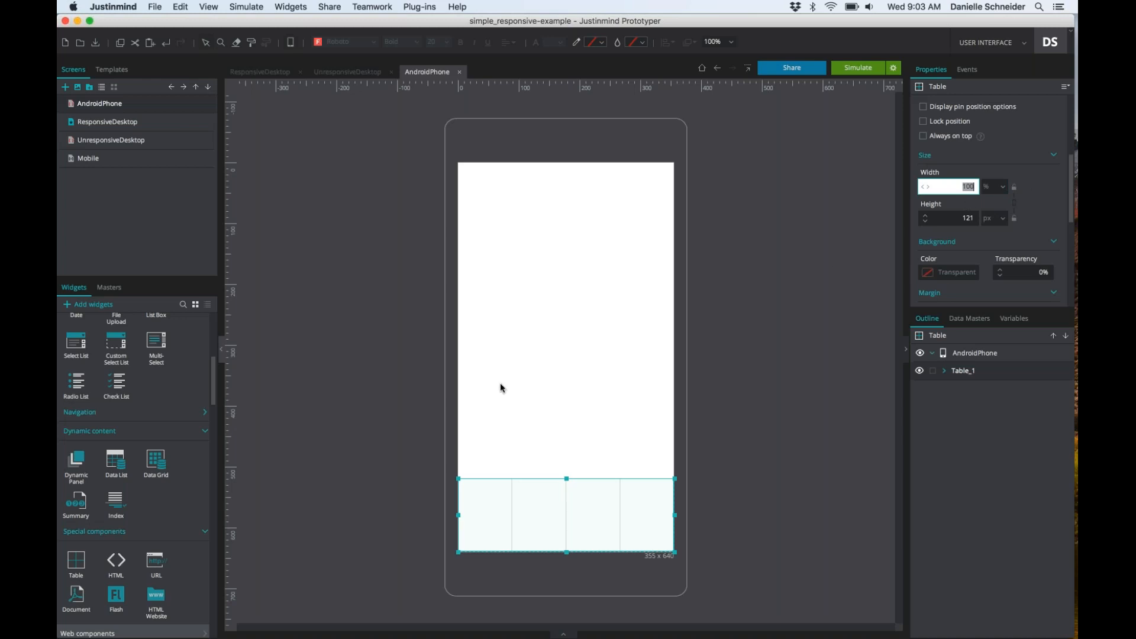
Widen the AndroidPhone screen to about 527 px to test how the table stretches, and undo the resize
left_click(976, 355)
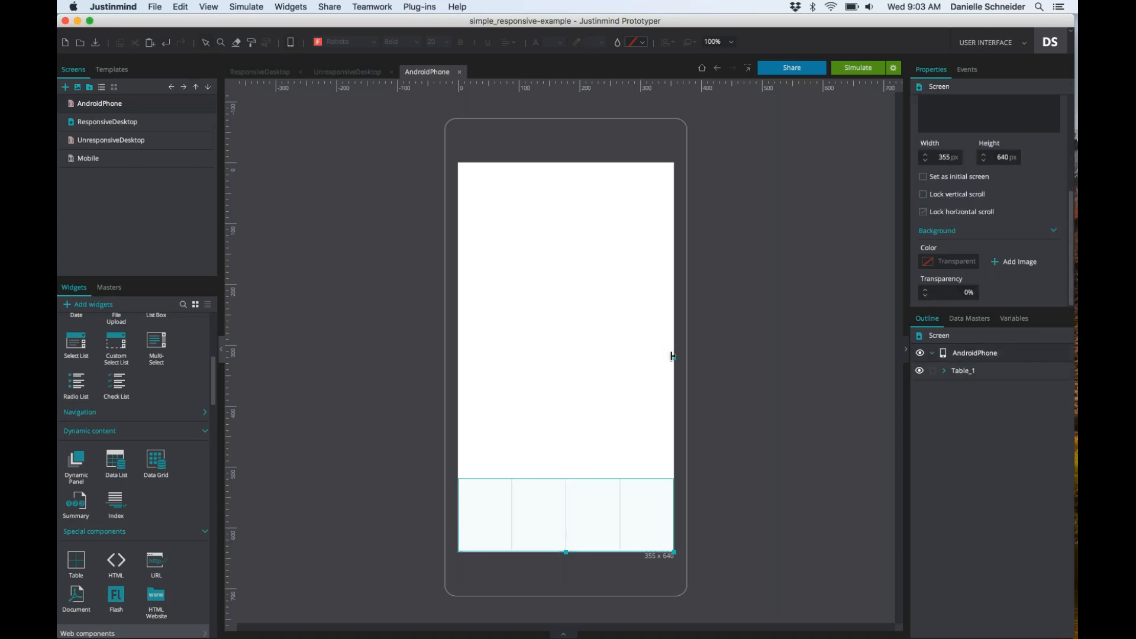
left_click_drag(672, 356, 774, 356)
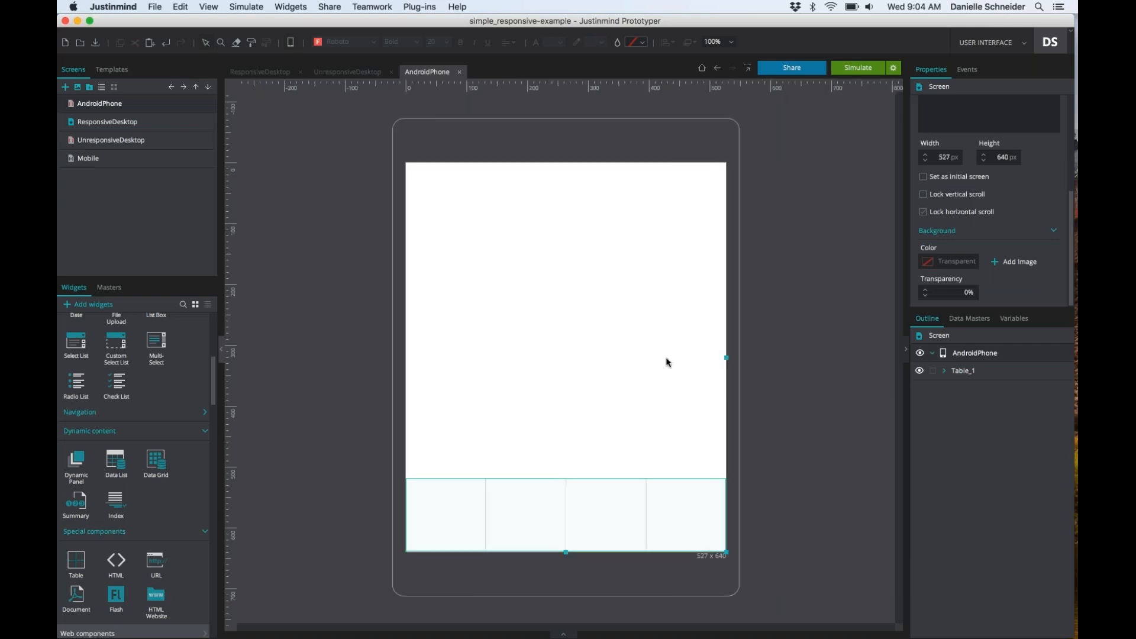
key("super+z")
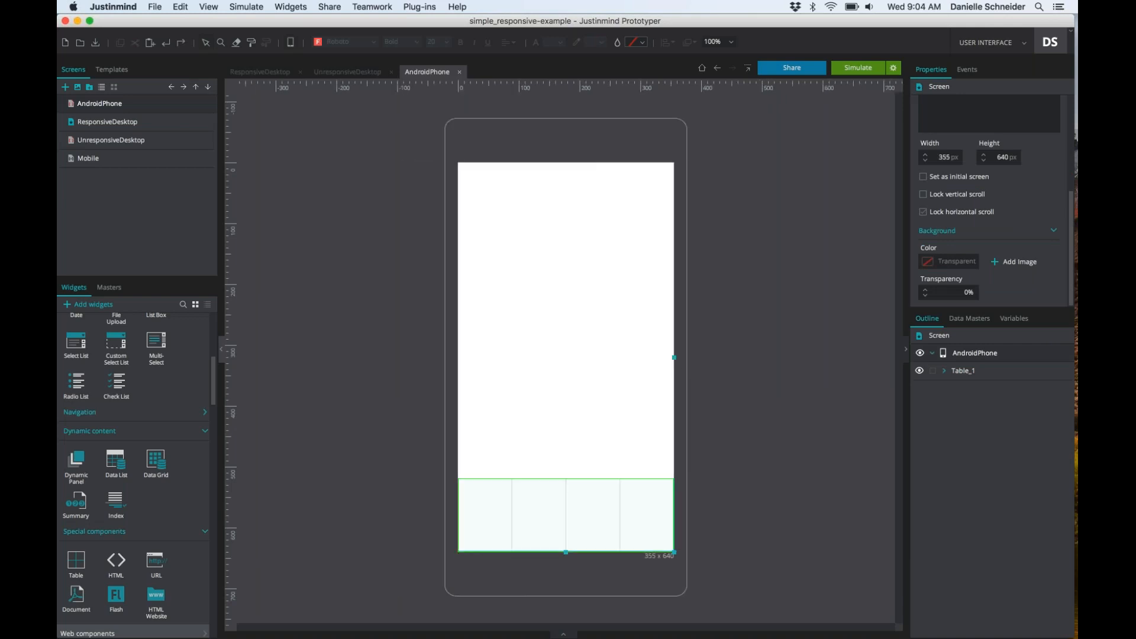
Shrink the table from its upper edge to about 83 px high and fill its background with light grey #EFEFEF
left_click(509, 510)
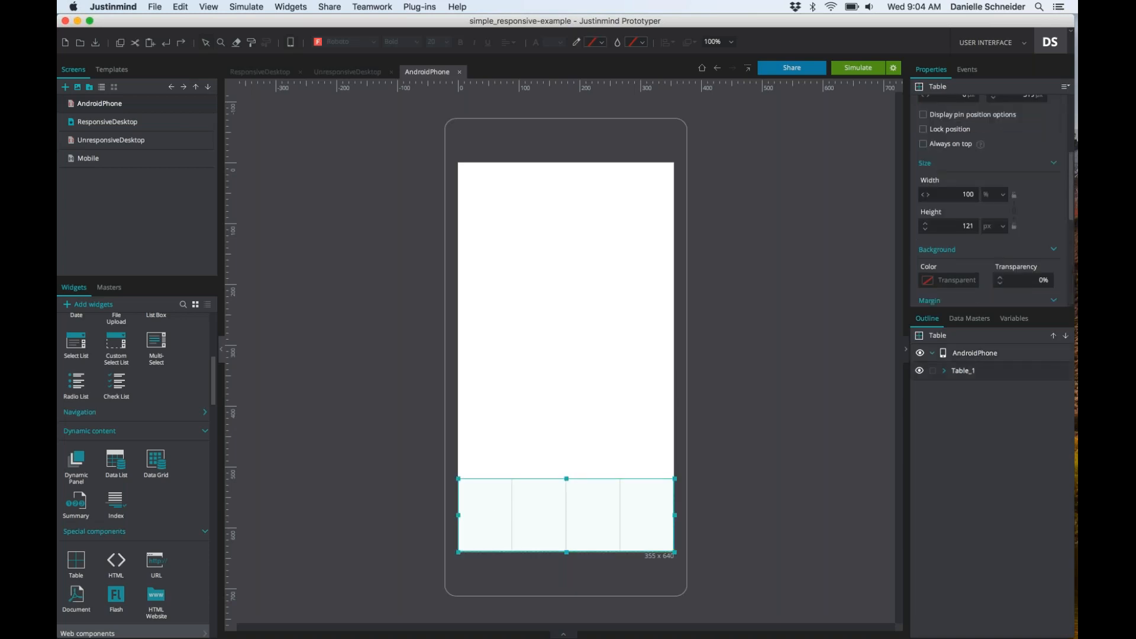
left_click_drag(567, 485, 568, 509)
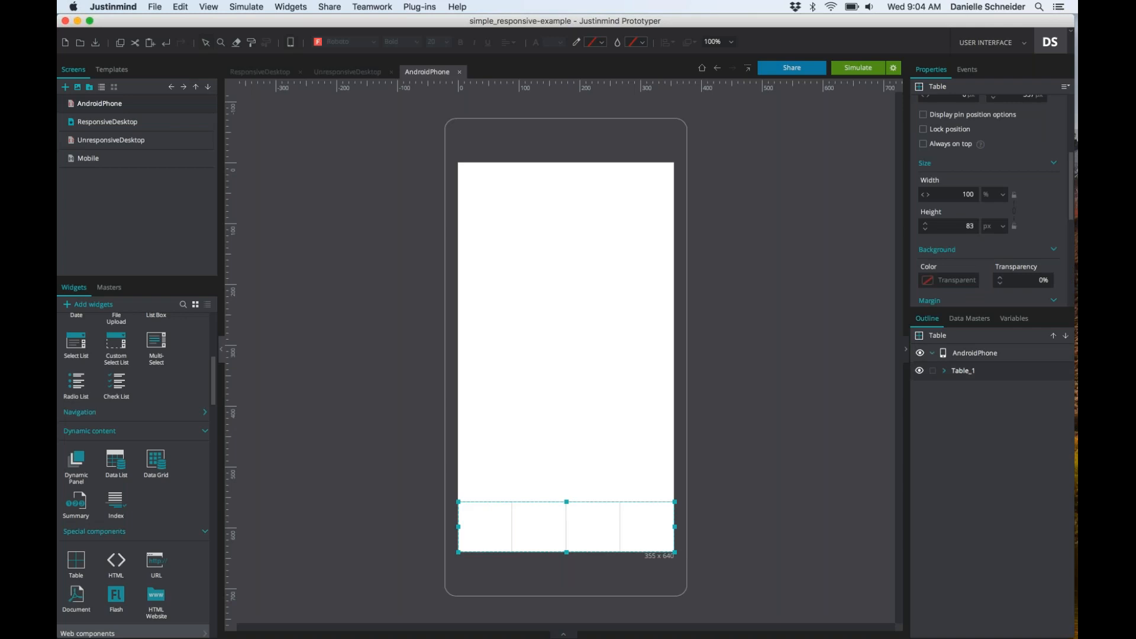
left_click(485, 527)
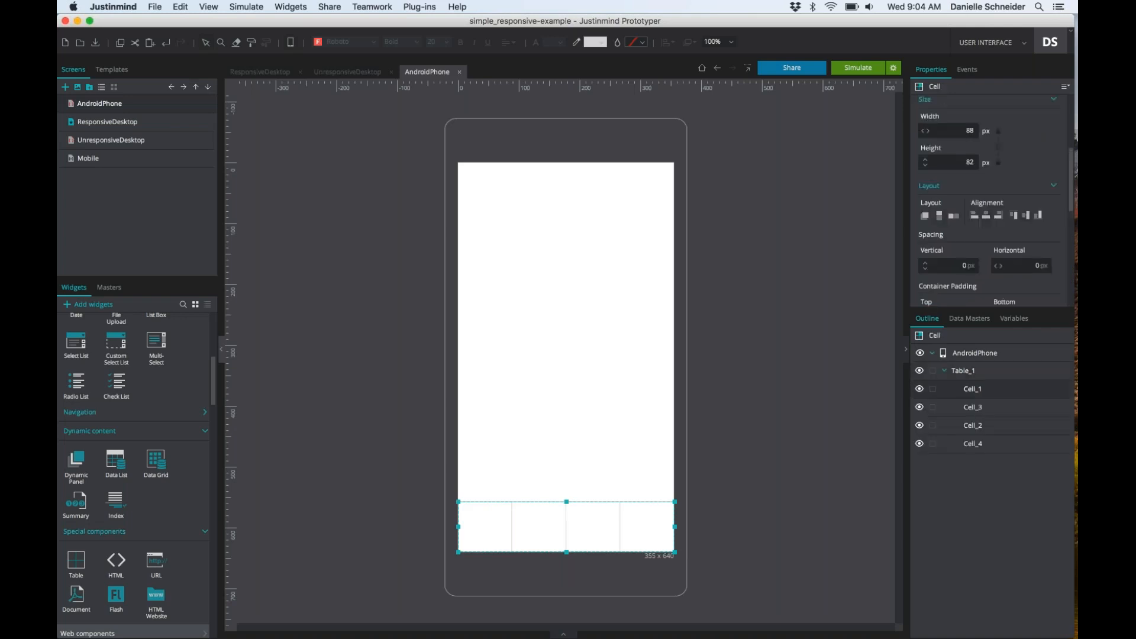
left_click(979, 371)
left_click(641, 42)
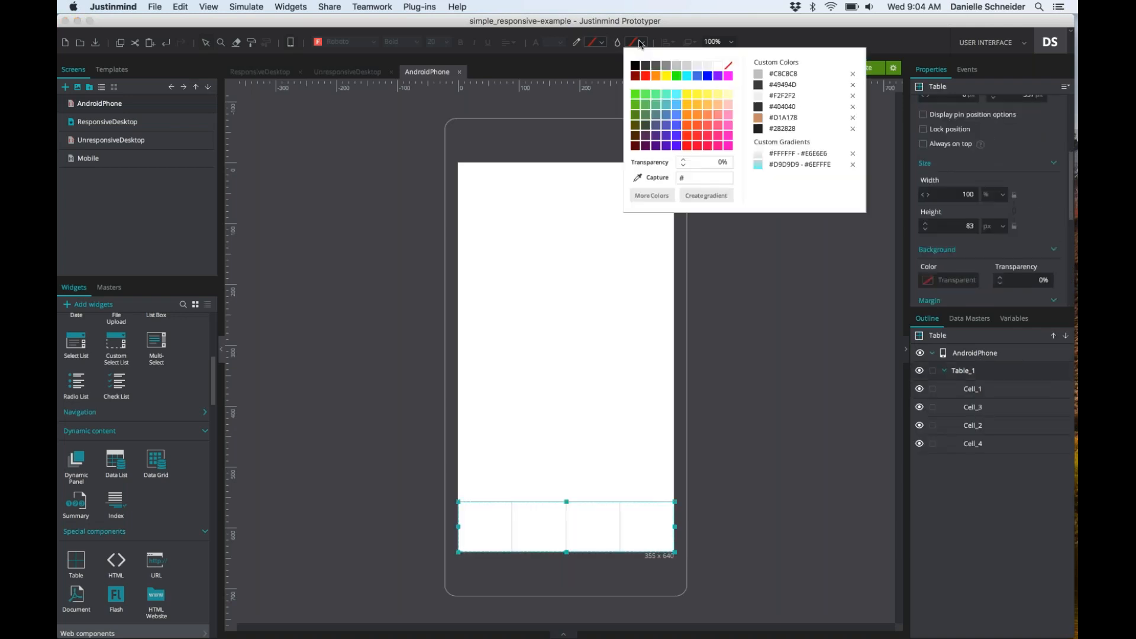
left_click(687, 66)
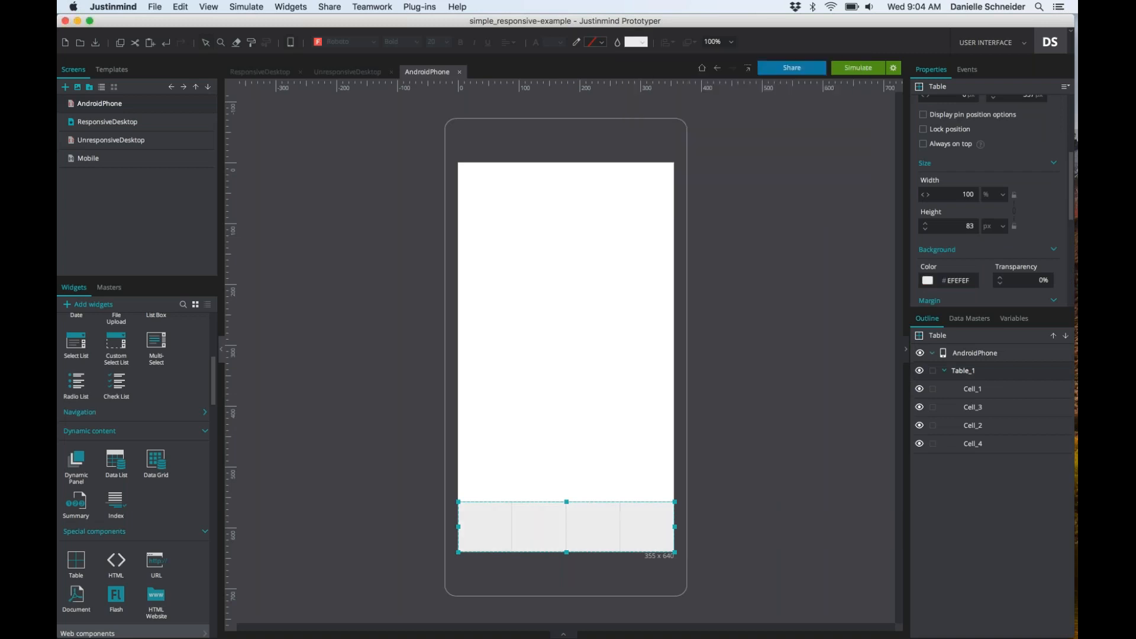
Add a rectangle to the blank area of the phone screen and set its width and height to 50 px
left_click(480, 524)
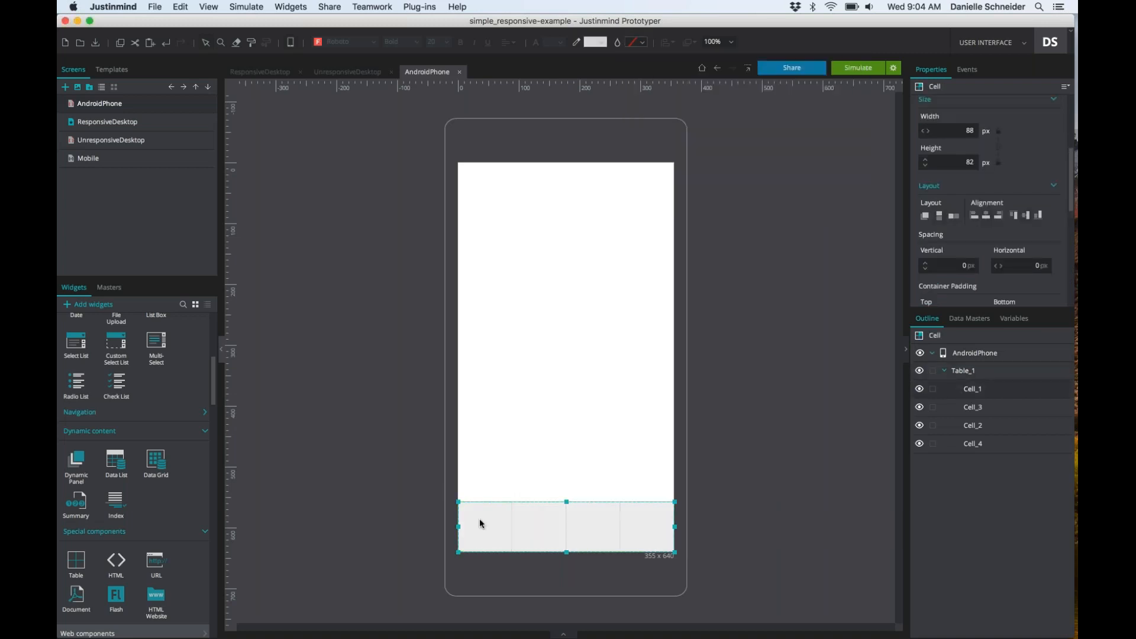
scroll(116, 355, "up", 8)
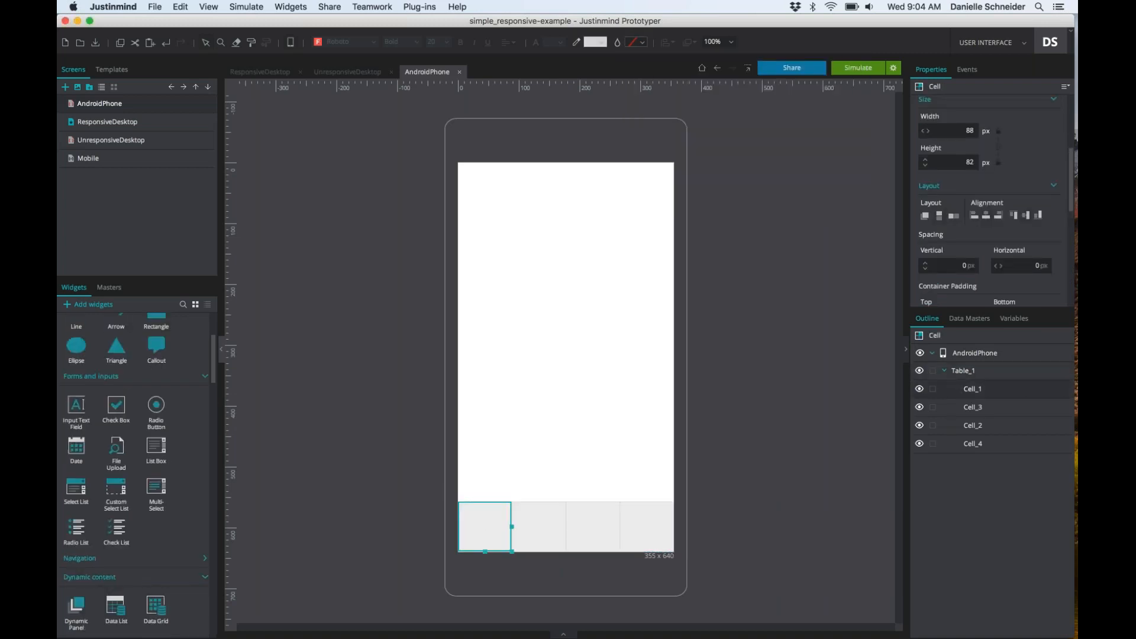
left_click_drag(156, 451, 497, 269)
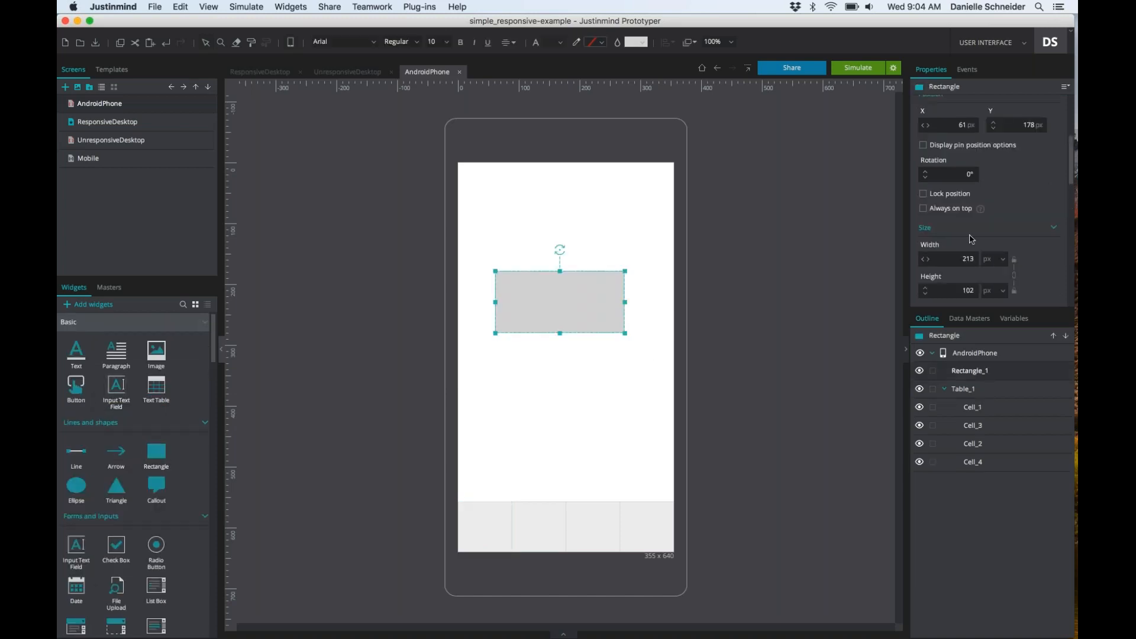
left_click(966, 259)
double_click(965, 259)
type("50")
key("Return")
key("Tab")
key("Tab")
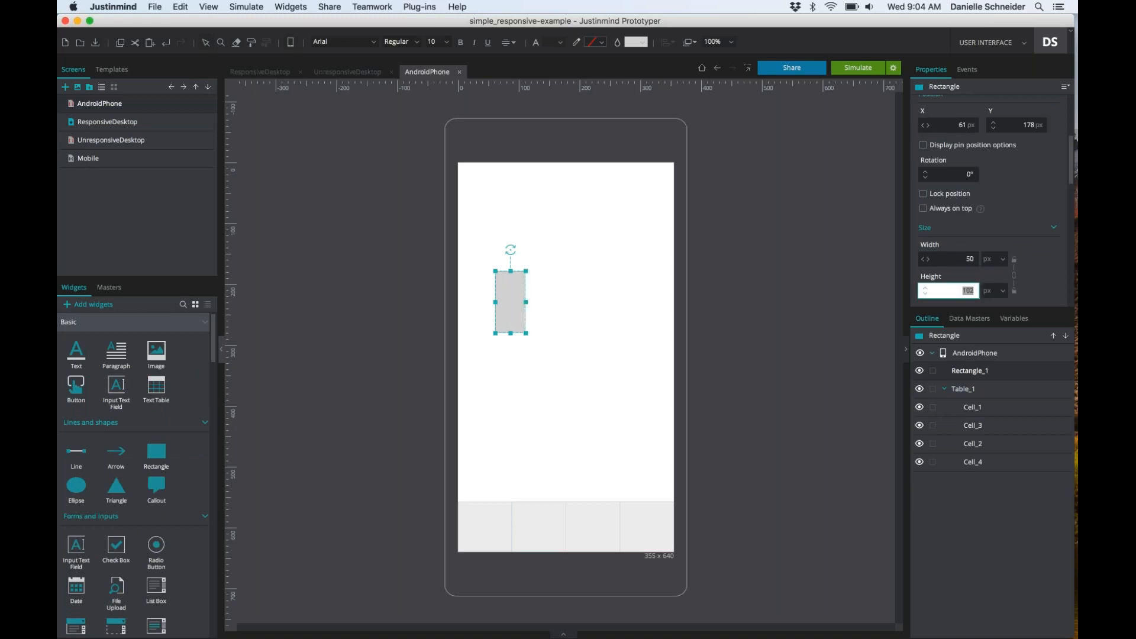
type("50")
key("Return")
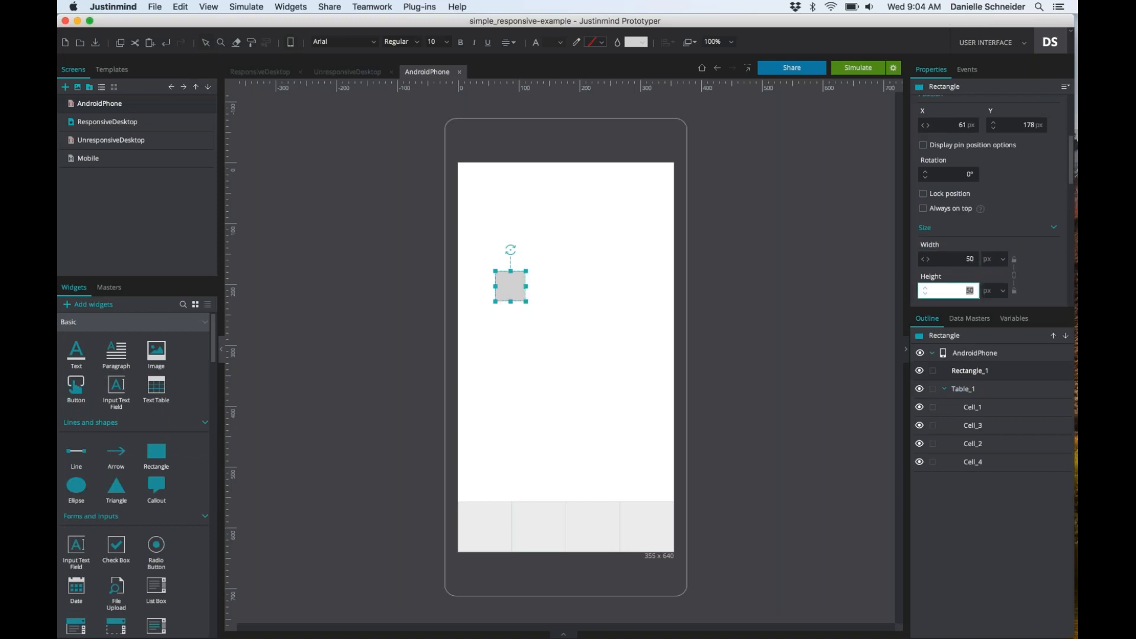
Move the square into the table's first cell and paste a copy of it into each of the other three cells
left_click(492, 519)
left_click_drag(496, 301, 475, 513)
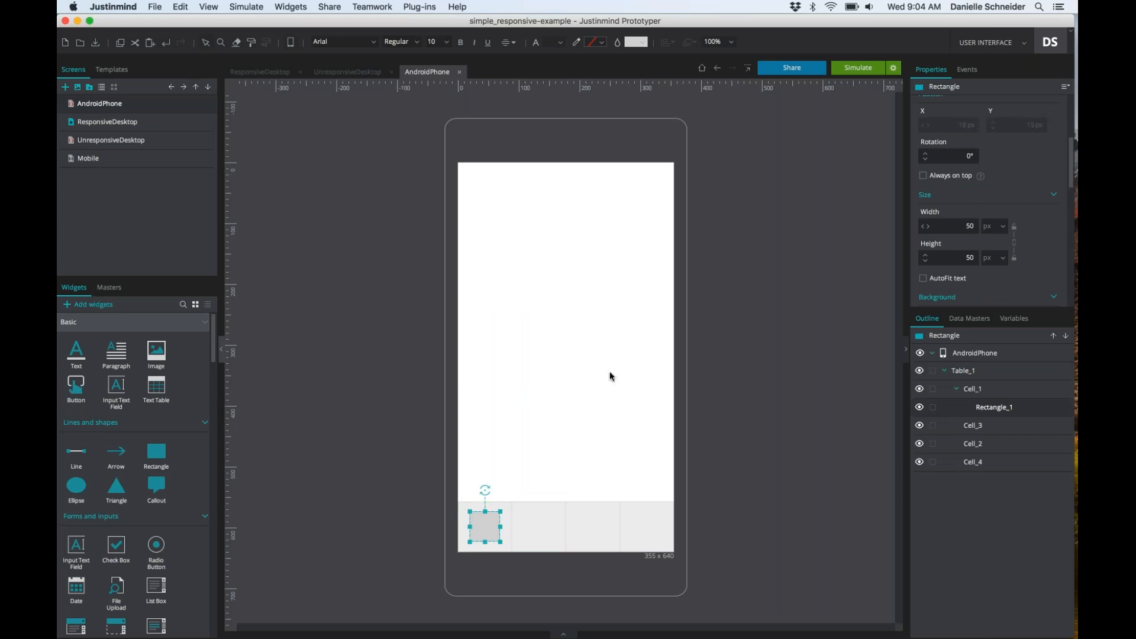
left_click(527, 516)
key("ctrl+v")
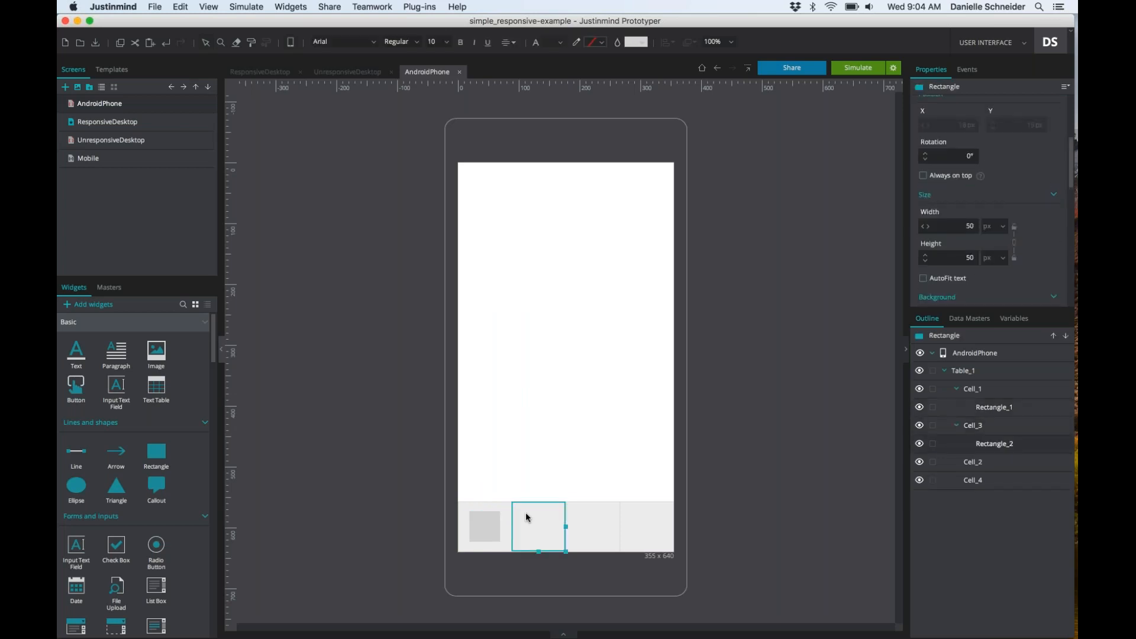
left_click(593, 527)
key("ctrl+v")
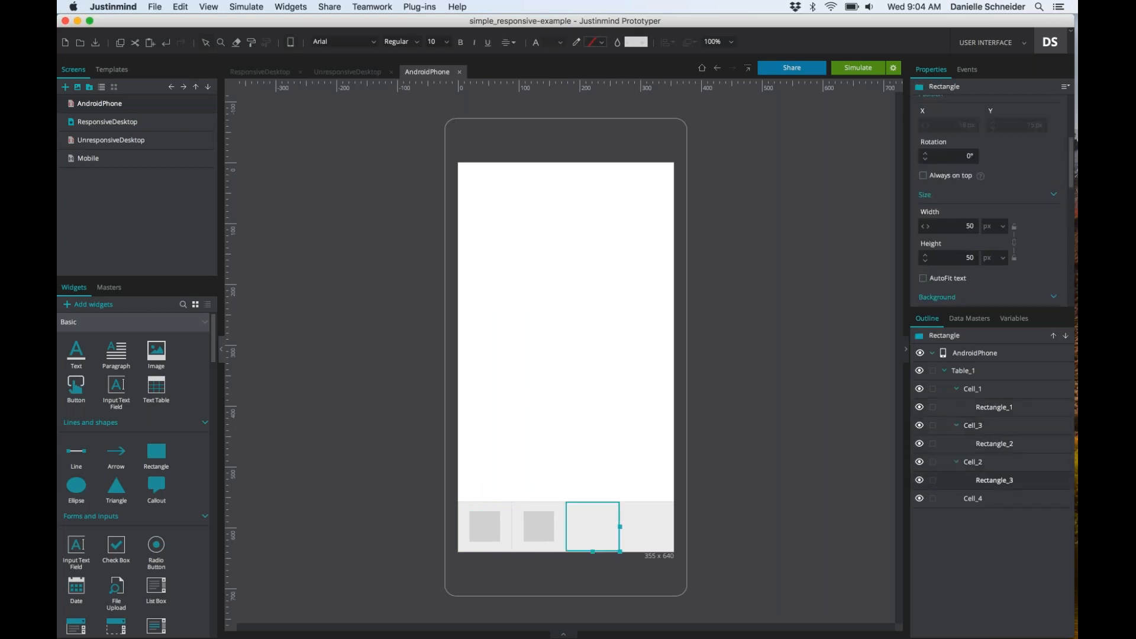
left_click(634, 528)
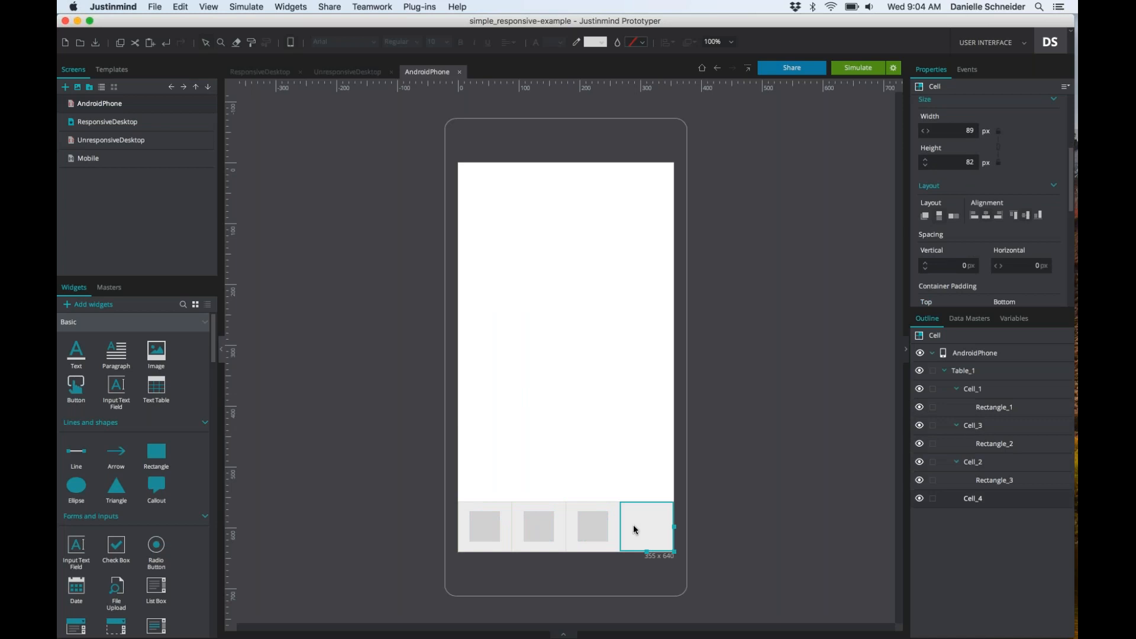
key("ctrl+v")
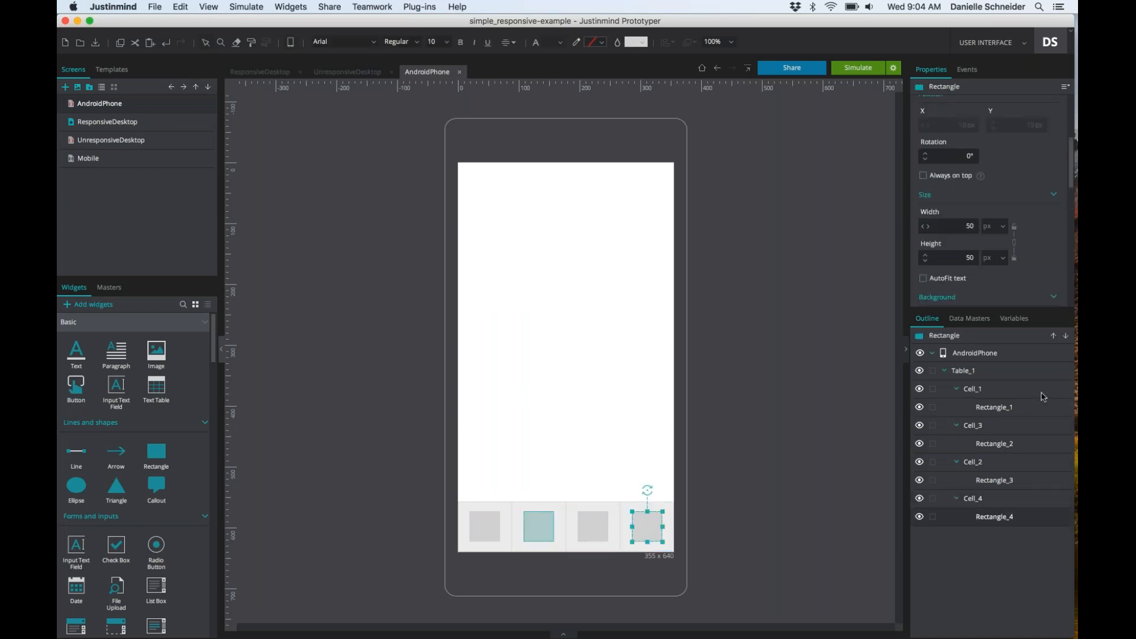
Test the table's responsiveness by widening the AndroidPhone screen to about 571 px and narrowing it to about 405 px
left_click(1001, 374)
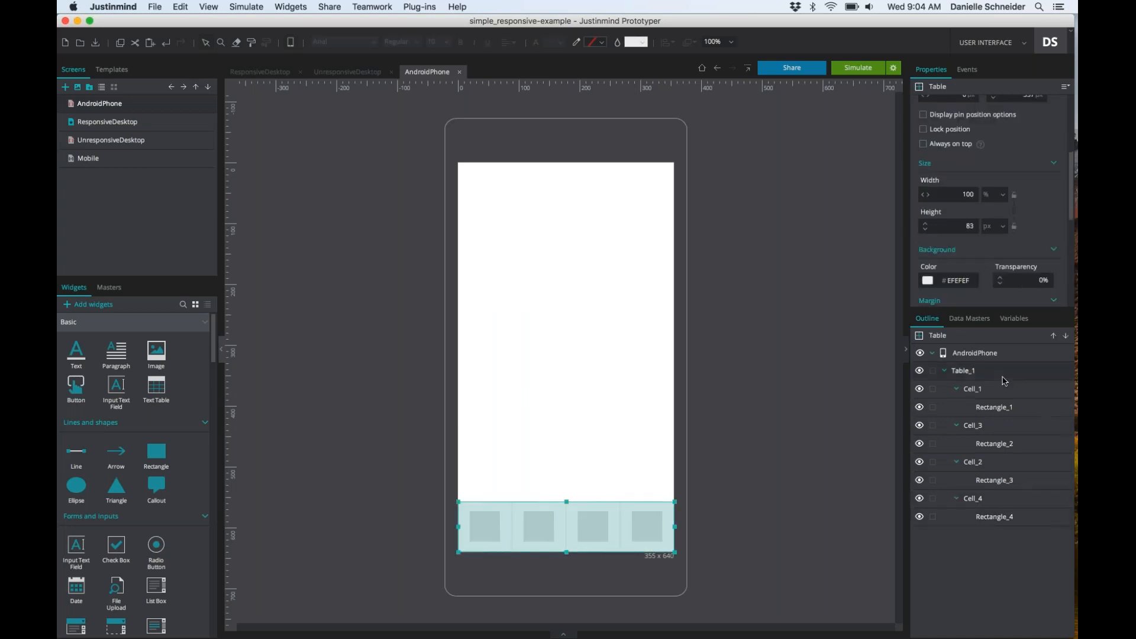
left_click(974, 354)
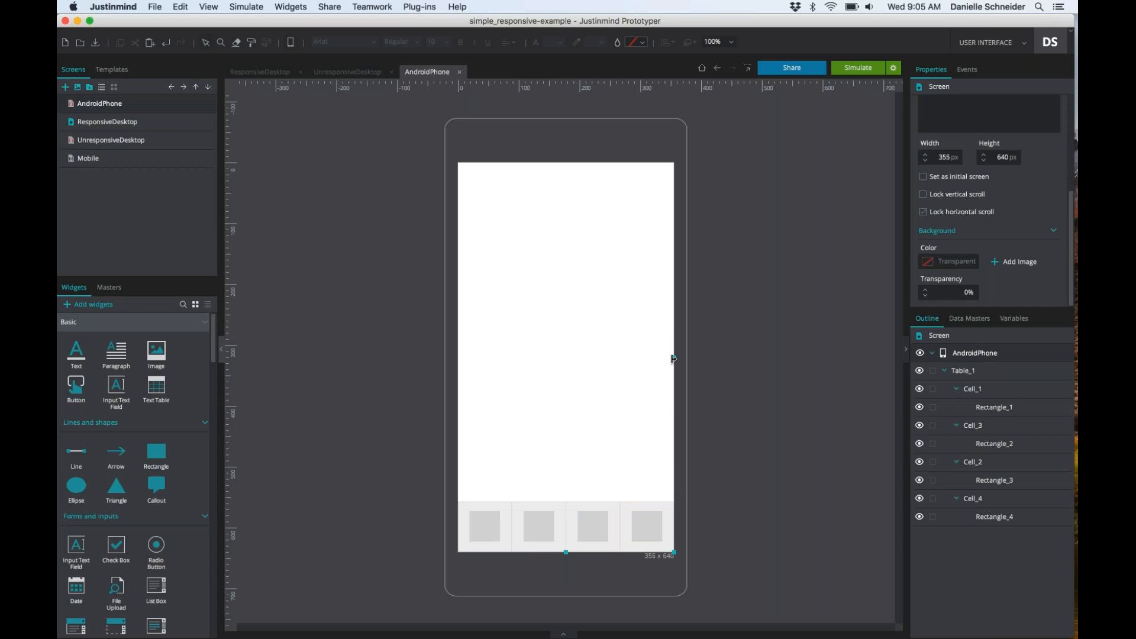
left_click_drag(673, 359, 813, 359)
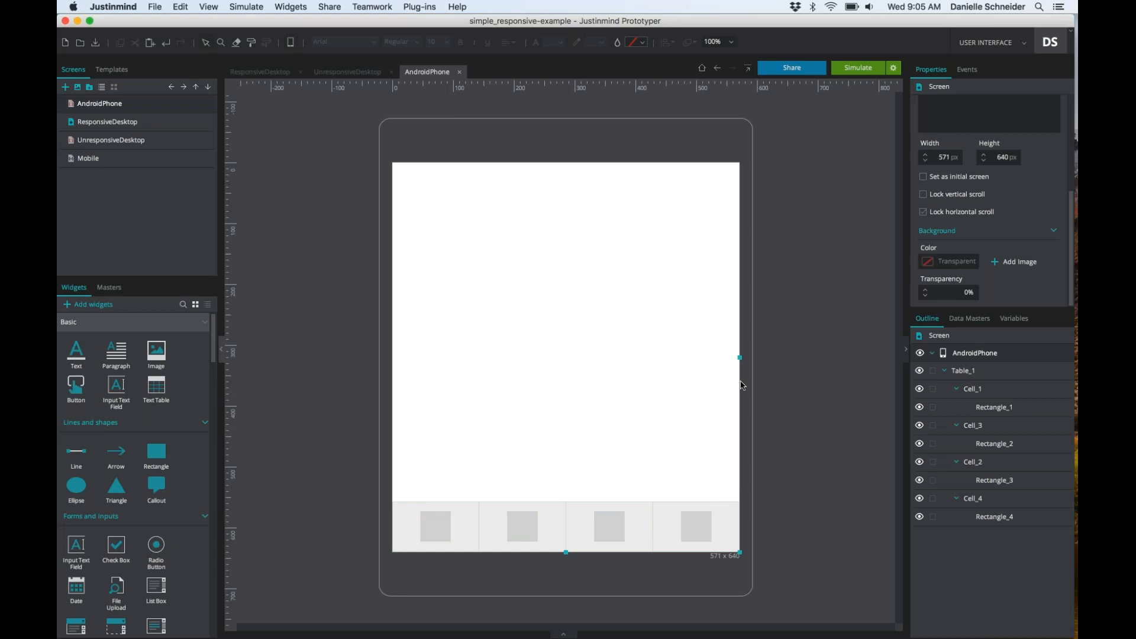
left_click_drag(740, 357, 597, 358)
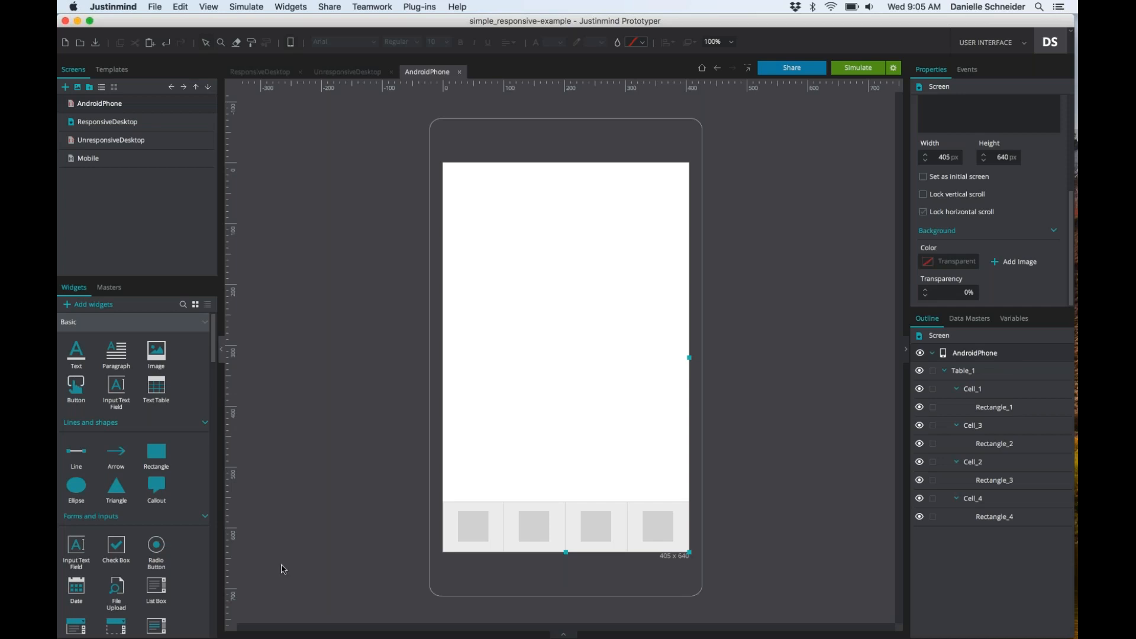
Look through the Android Phone widget library from its screen examples to its bars, menus and tabs
left_click(205, 323)
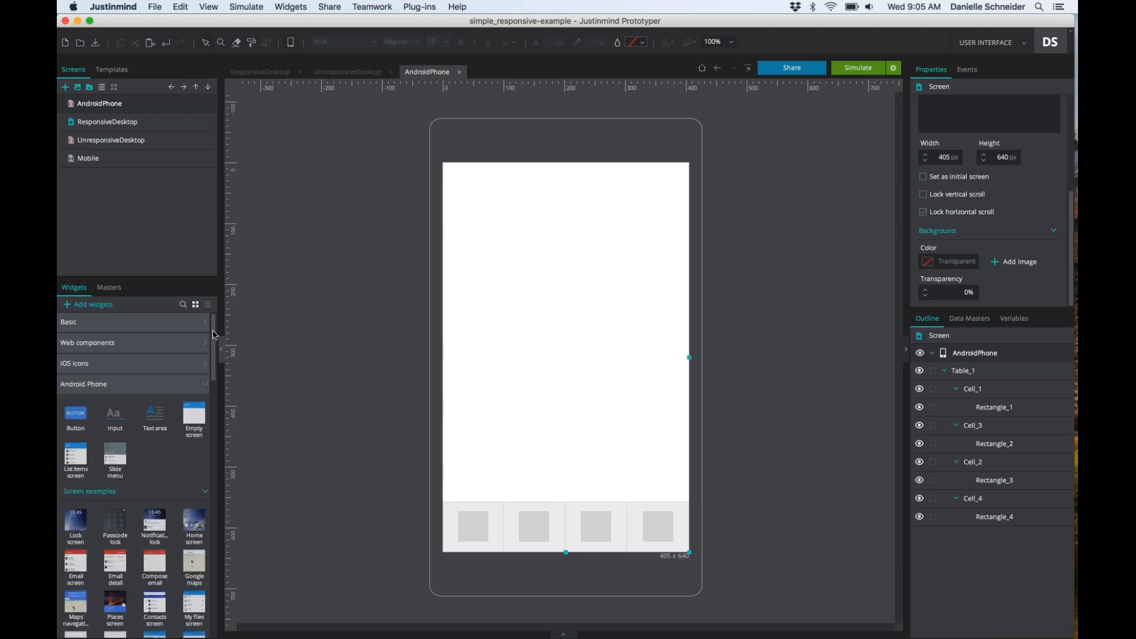
left_click_drag(214, 335, 214, 340)
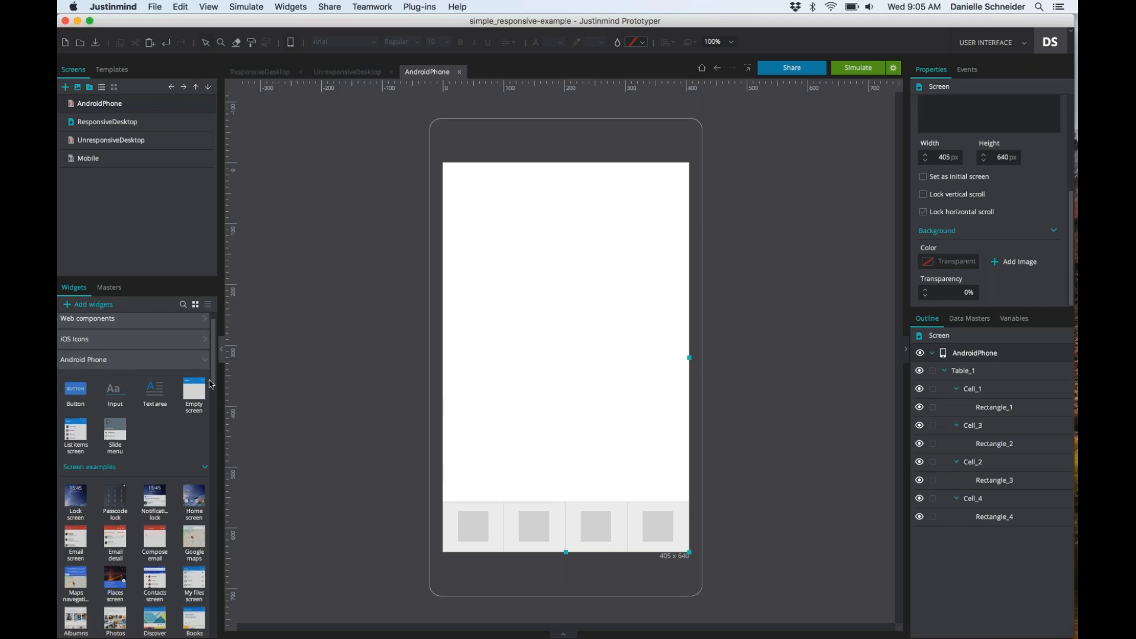
left_click(290, 6)
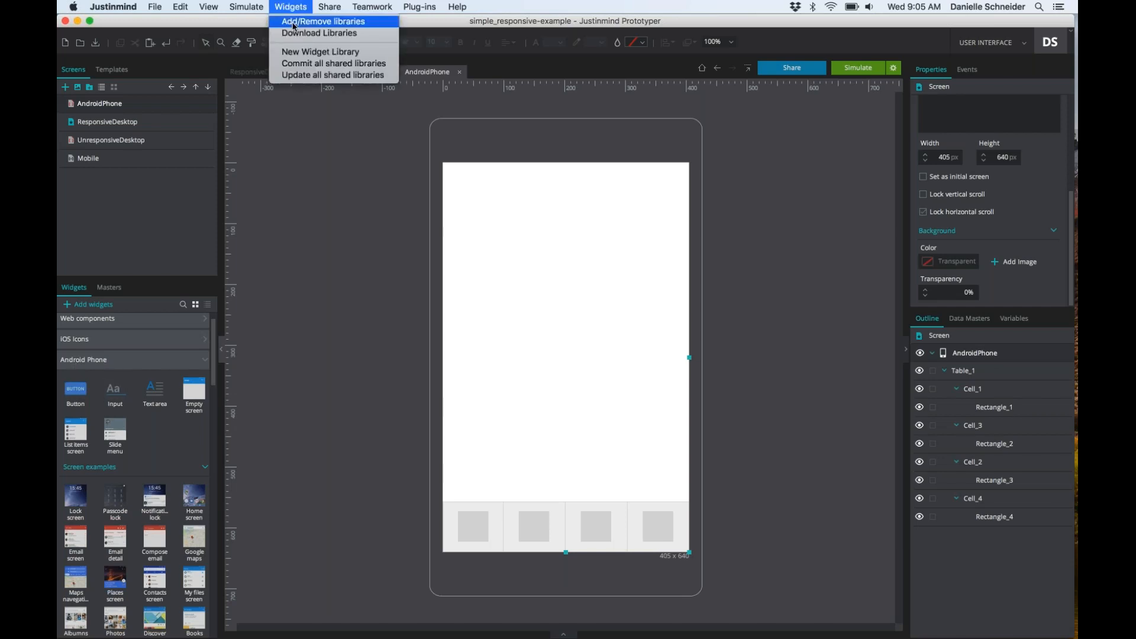
left_click(290, 5)
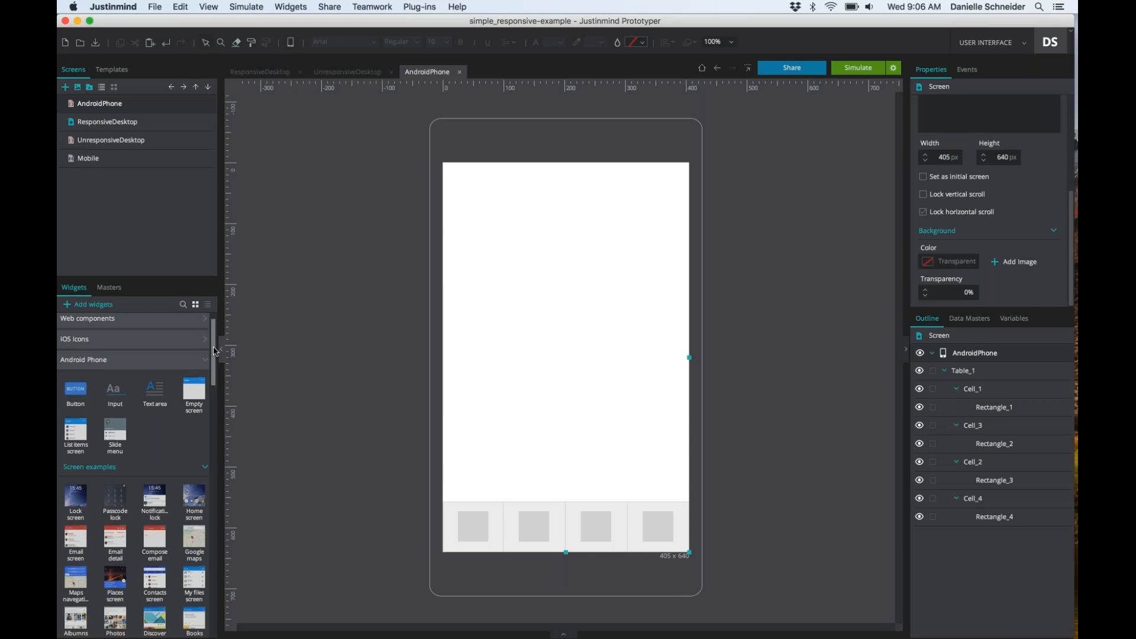
left_click_drag(214, 351, 212, 359)
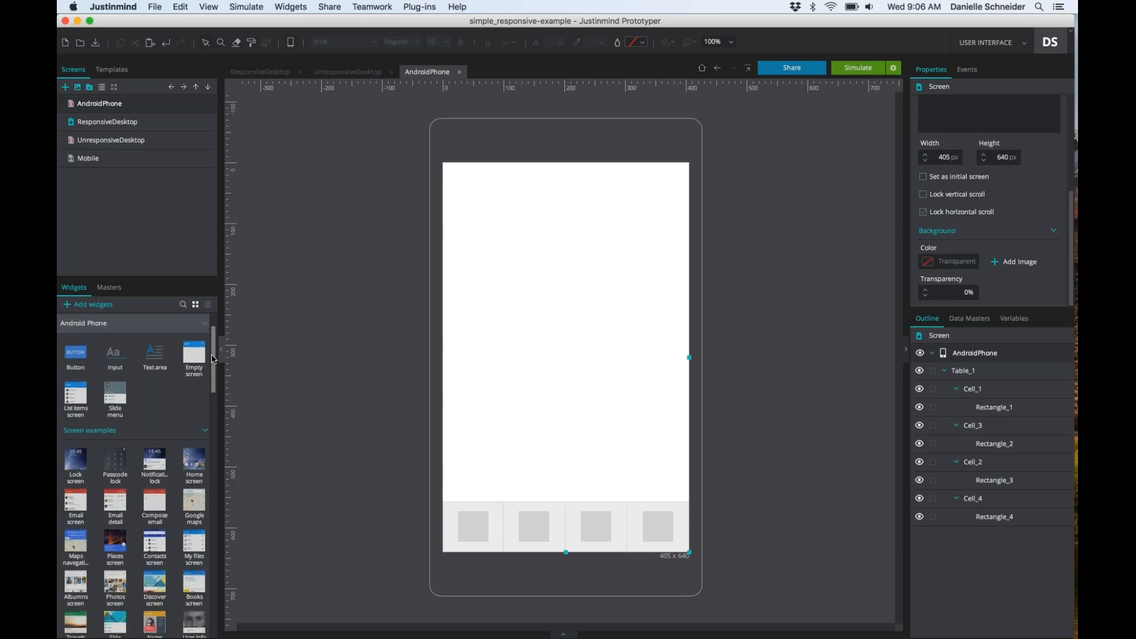
left_click_drag(212, 362, 211, 378)
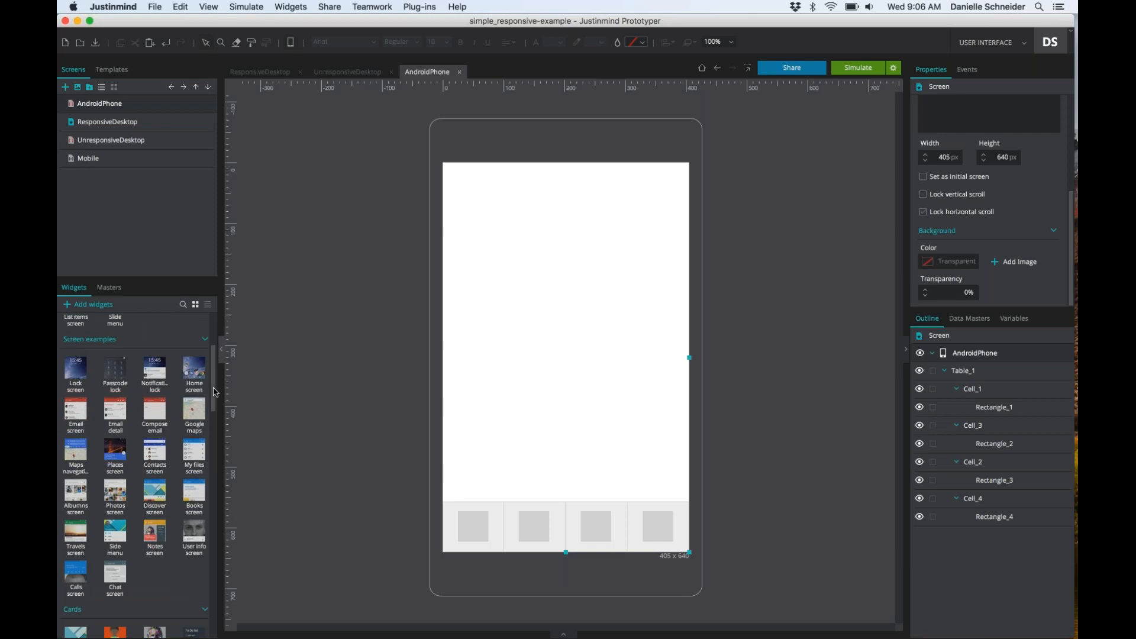
scroll(215, 409, "down", 5)
scroll(217, 452, "down", 10)
scroll(217, 592, "down", 10)
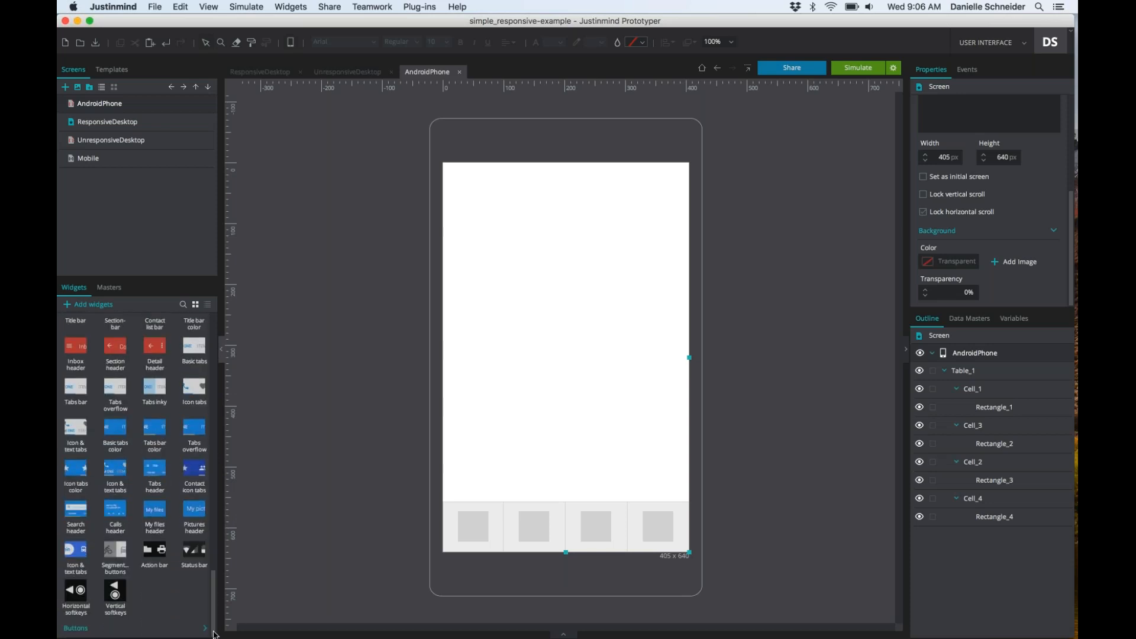
Search the widget library for "st" and place the Android Status bar across the top edge of the phone screen
scroll(194, 515, "up", 2)
left_click(183, 304)
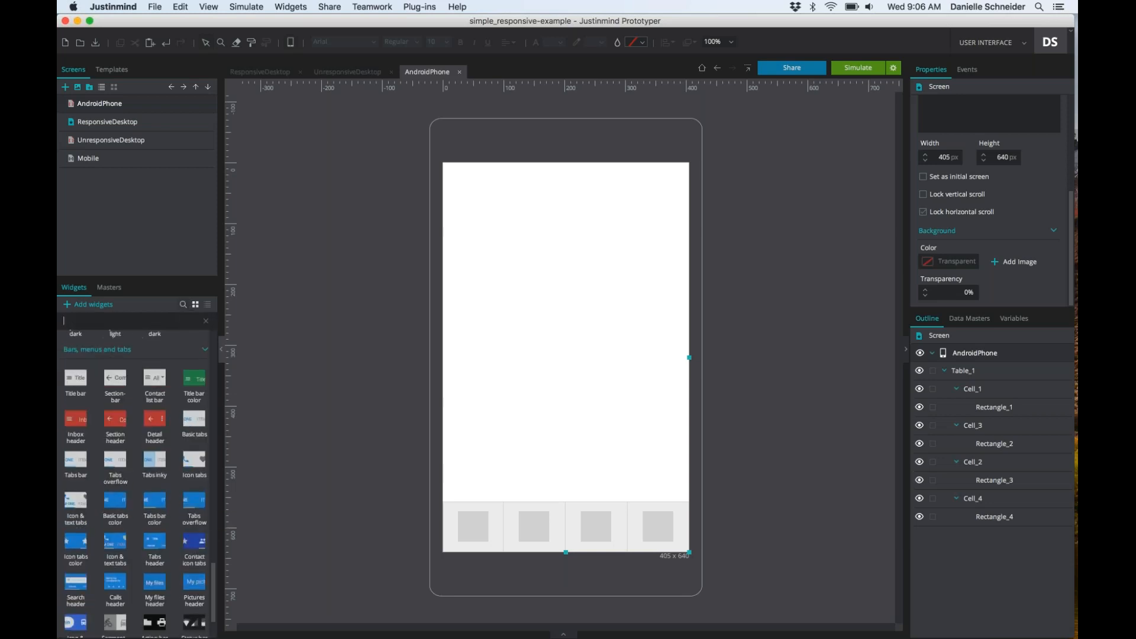
type("st")
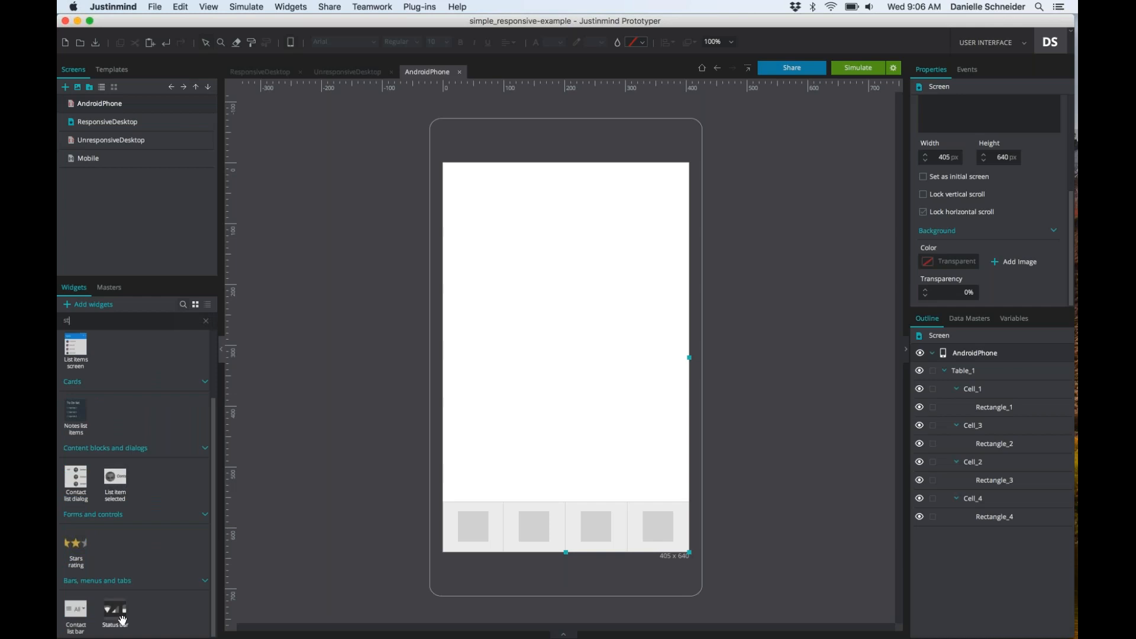
left_click_drag(432, 235, 445, 164)
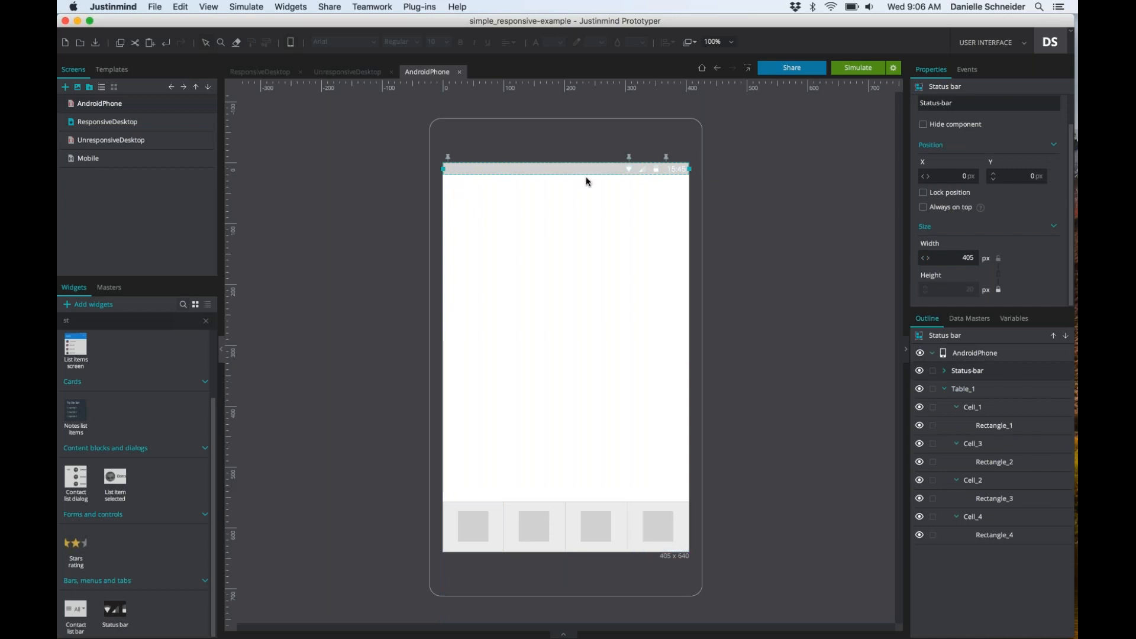
Expand the Status-bar group in the outline and examine the margin and pin settings of its signals image
left_click(944, 371)
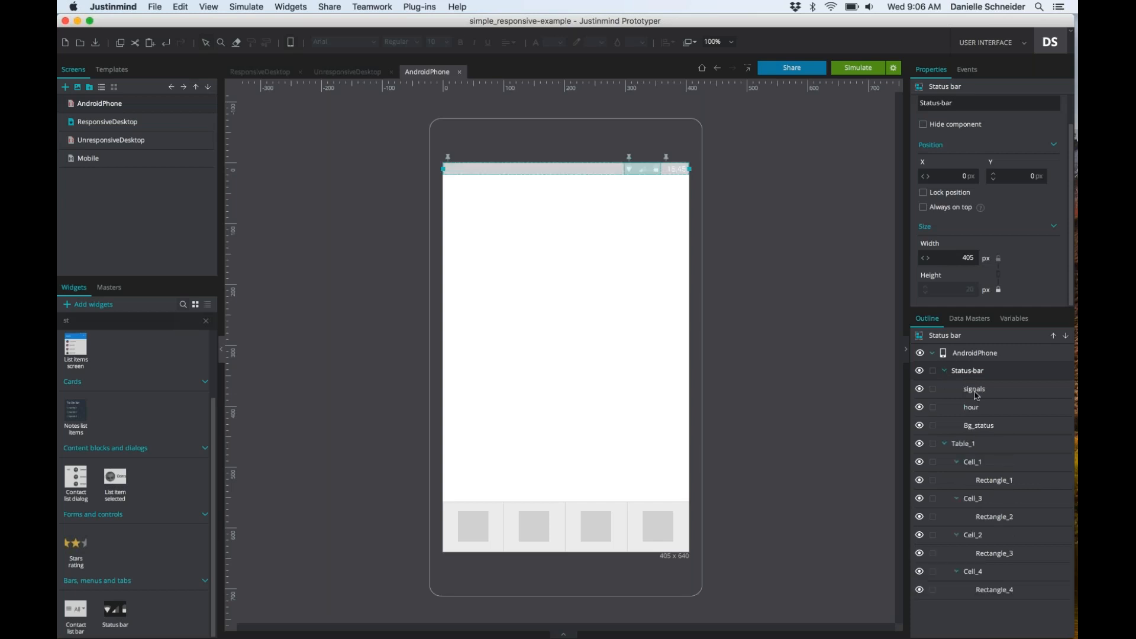
left_click(975, 390)
scroll(999, 277, "down", 2)
scroll(999, 277, "down", 3)
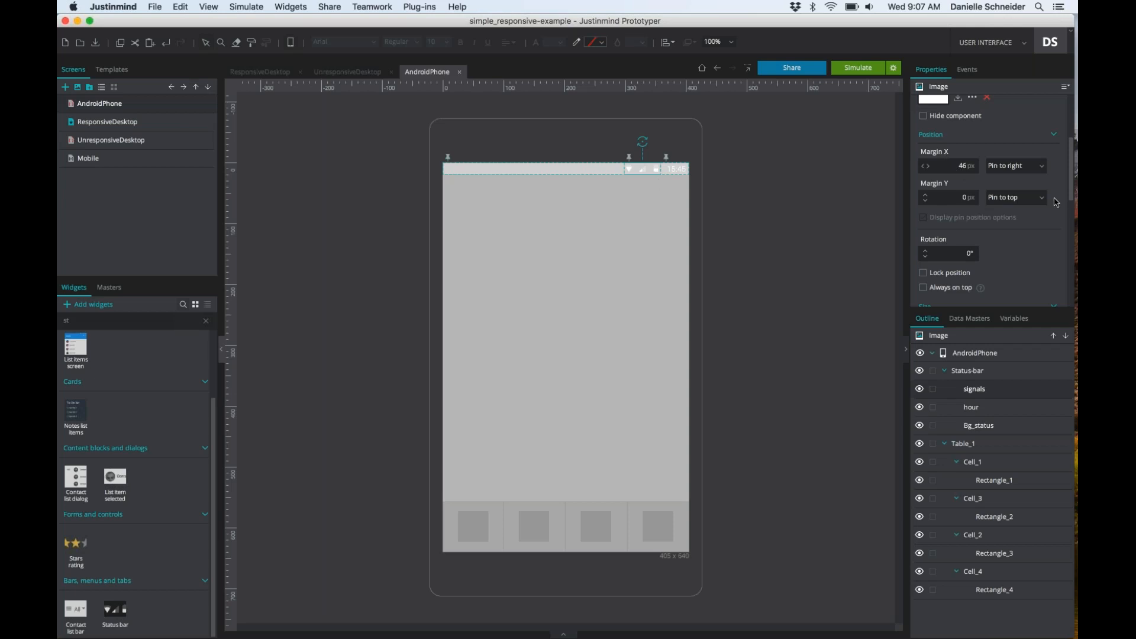
left_click(970, 381)
left_click(973, 389)
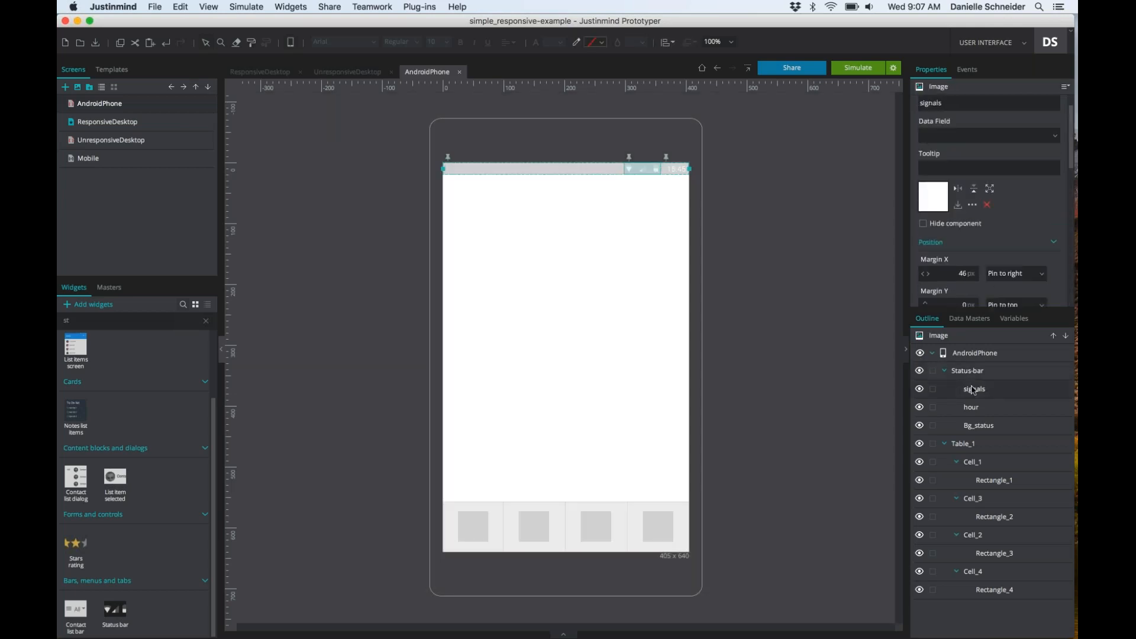
scroll(1009, 138, "down", 5)
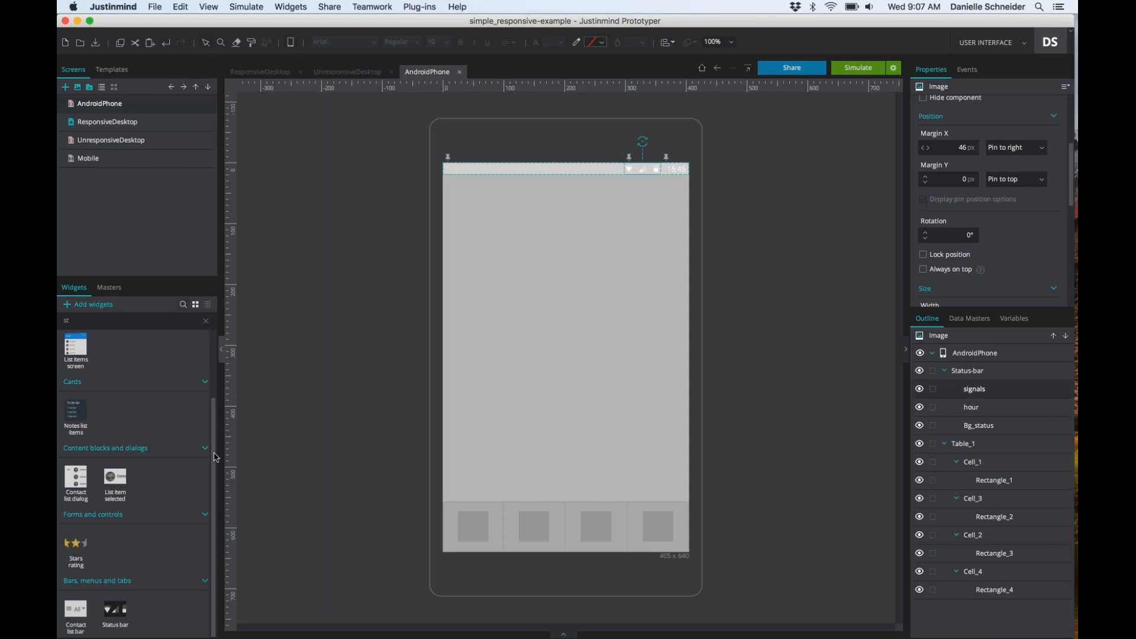
Clear the widget search, add the Three lines dialog directly below the status bar, and stretch it down to about 508 px high
scroll(213, 464, "up", 3)
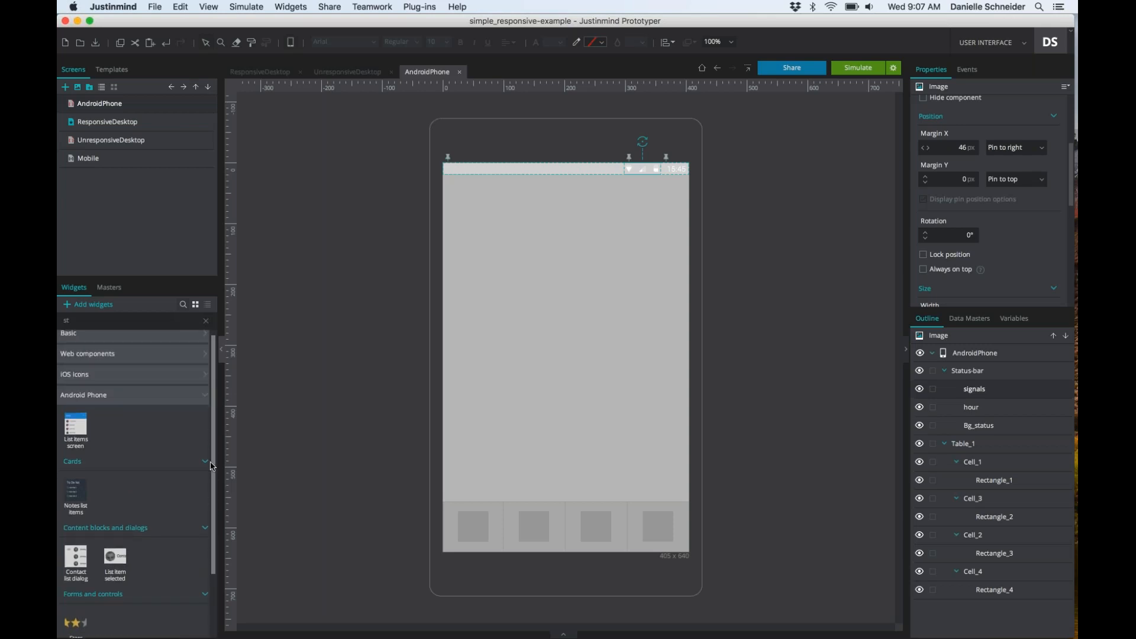
scroll(211, 465, "down", 3)
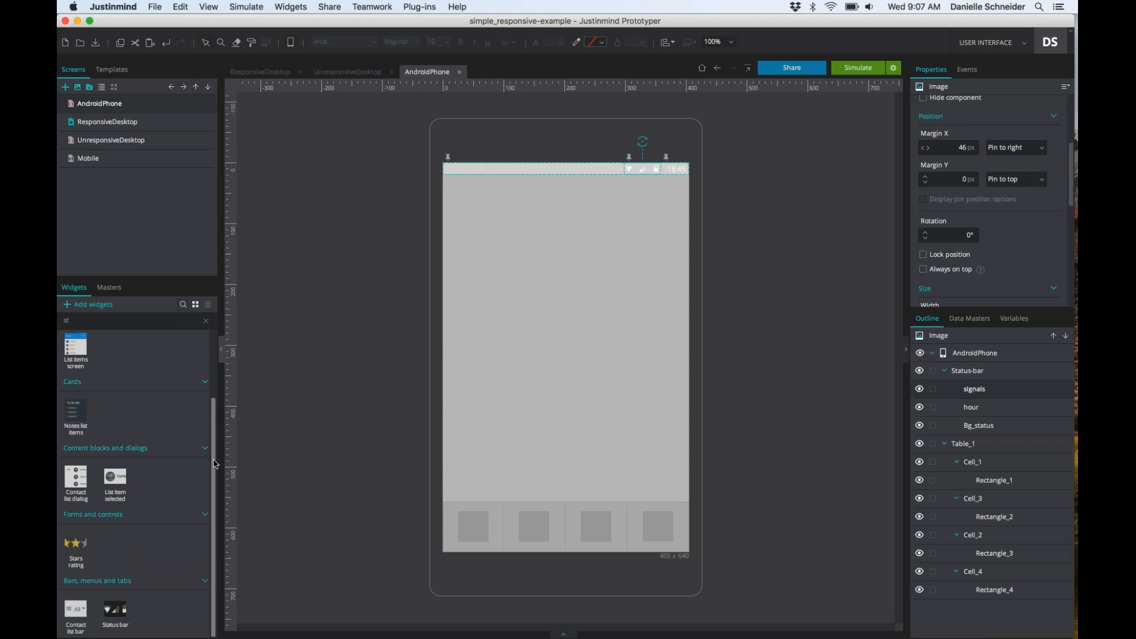
scroll(214, 465, "up", 3)
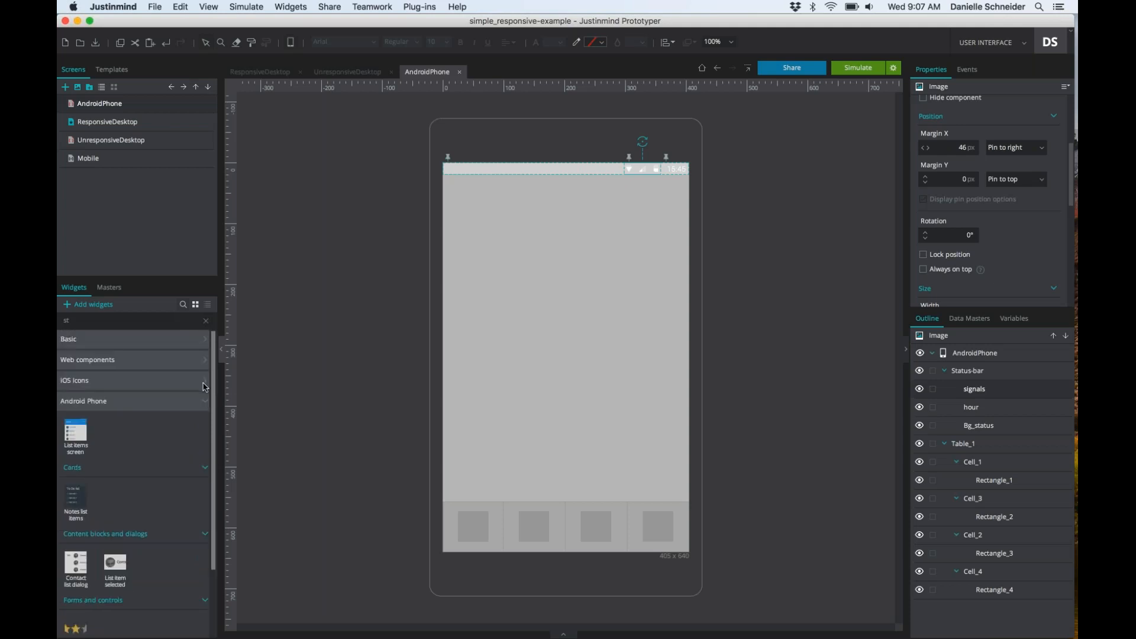
left_click(206, 322)
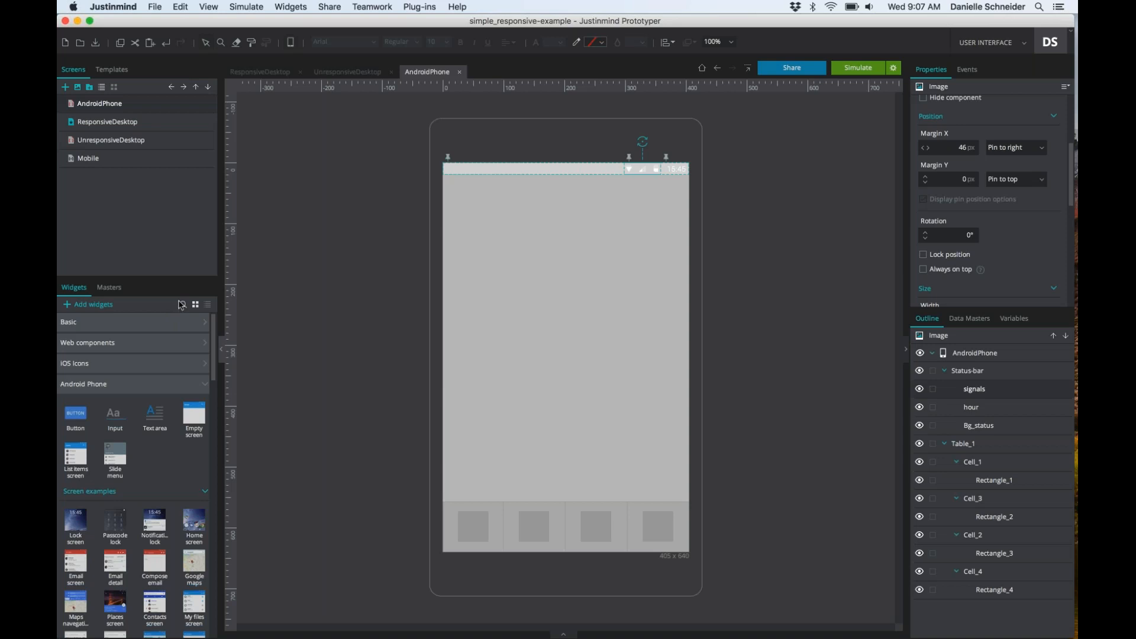
left_click_drag(214, 375, 213, 493)
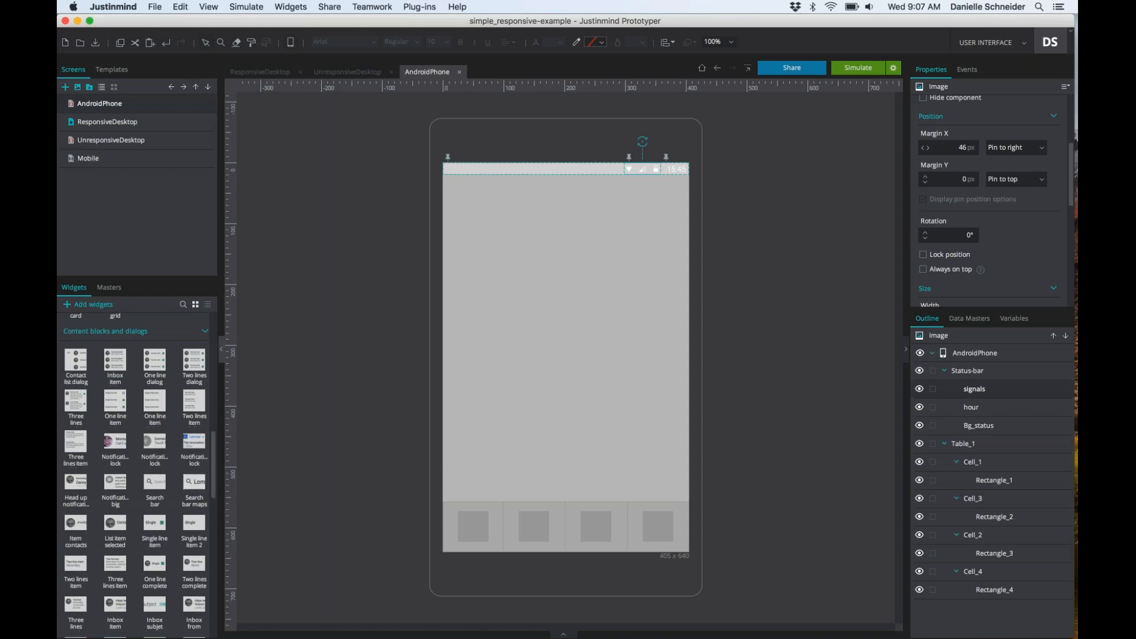
left_click_drag(76, 404, 449, 179)
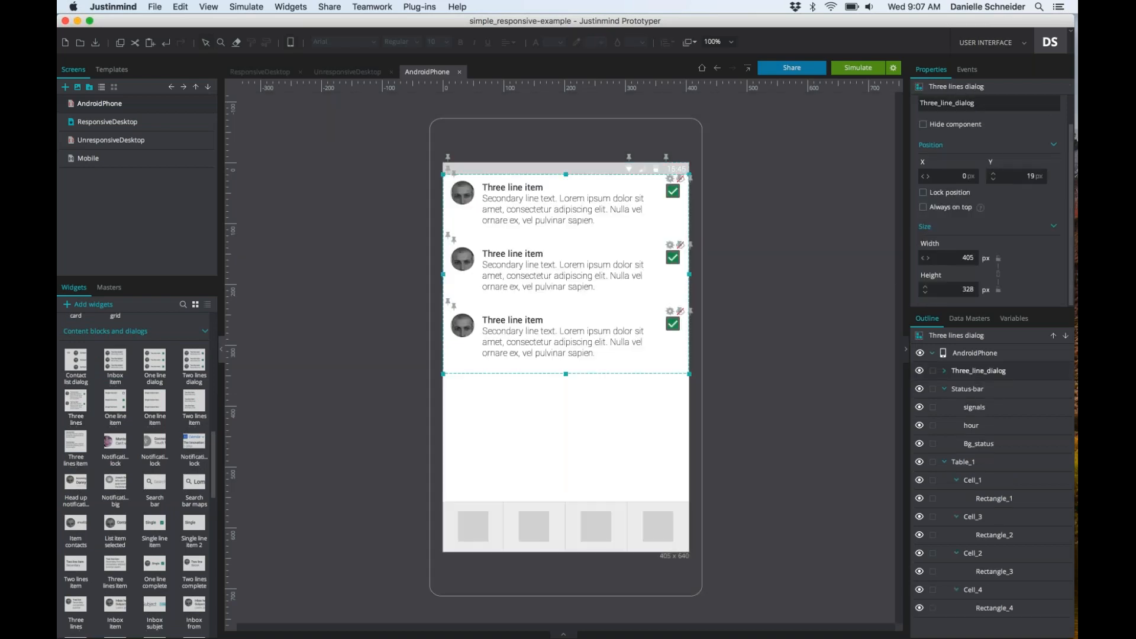
left_click_drag(565, 374, 566, 462)
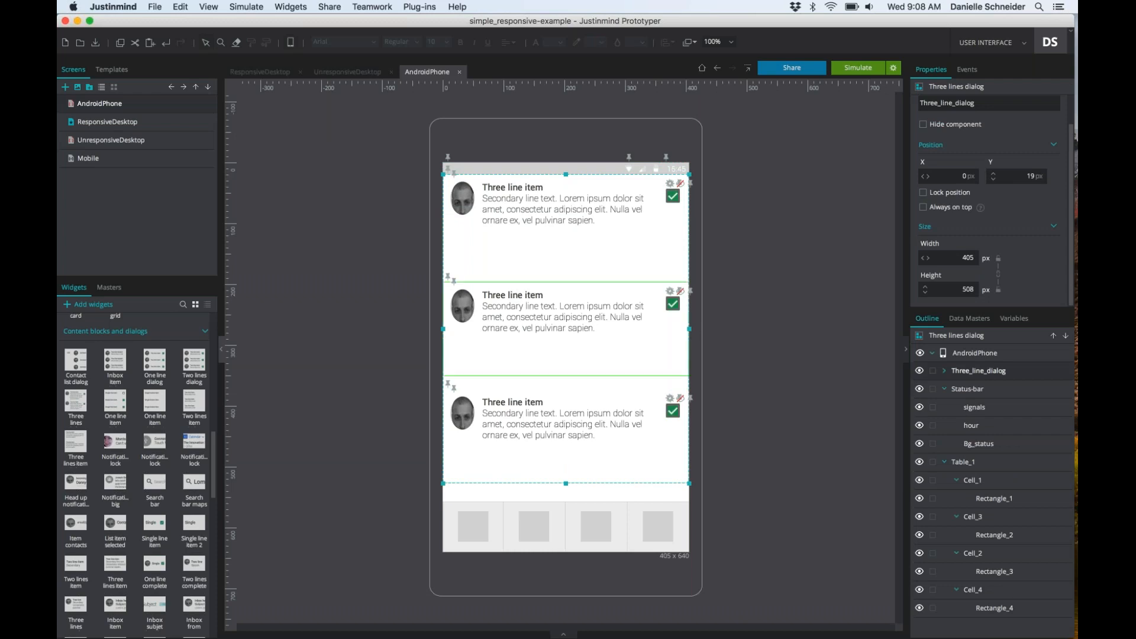
key("Escape")
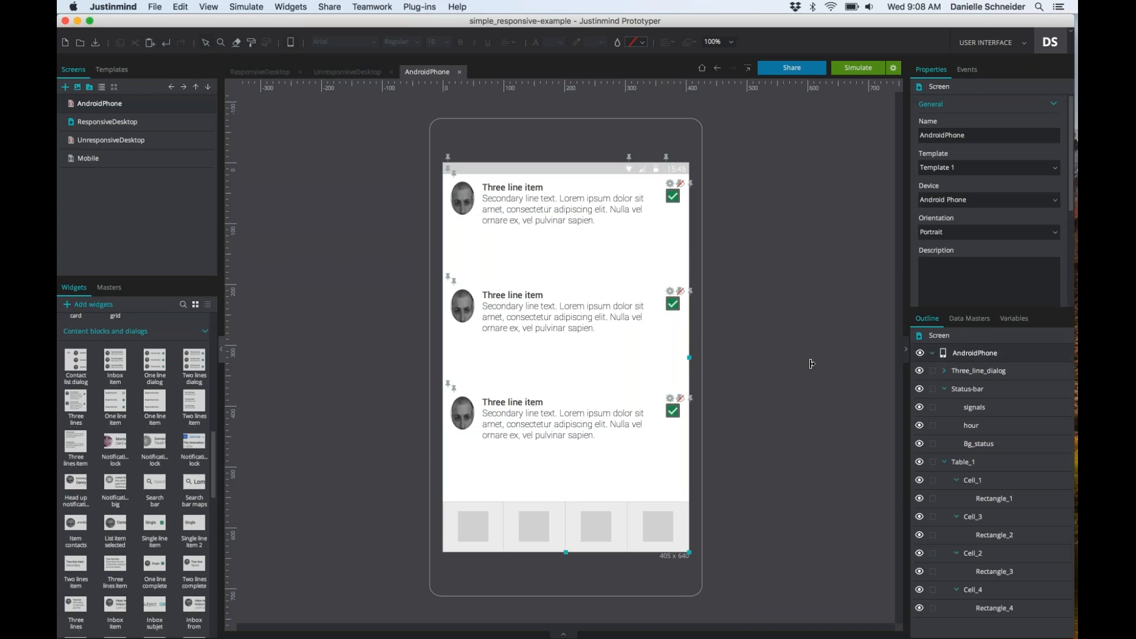
Widen the AndroidPhone screen to about 670 px and review the horizontal pin options of the status bar's signals image
left_click_drag(689, 357, 850, 363)
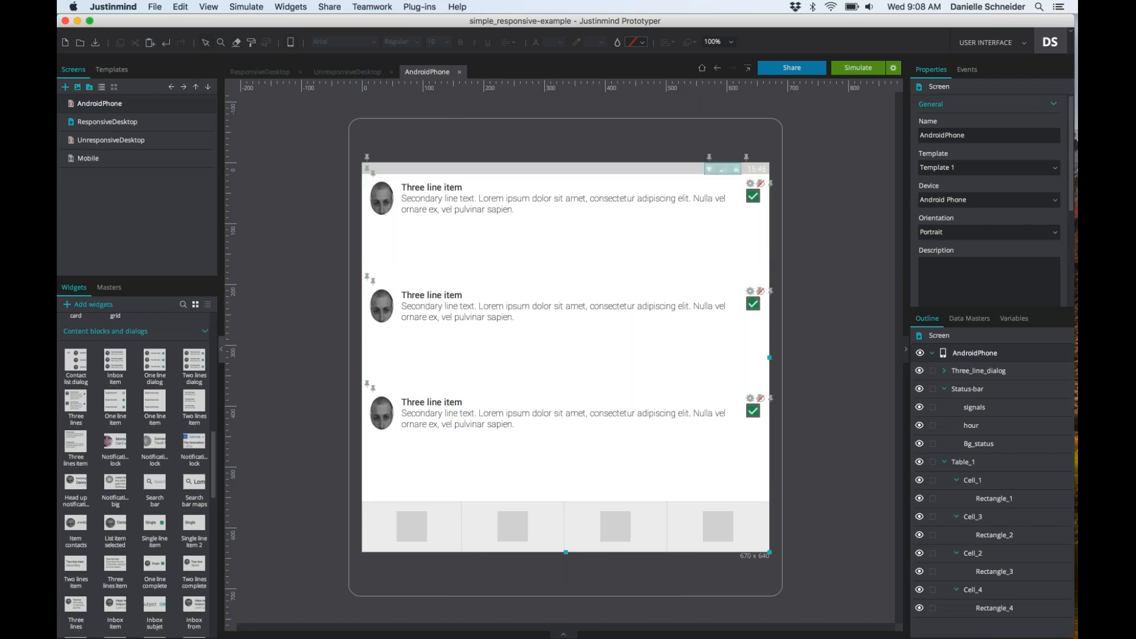
left_click(980, 413)
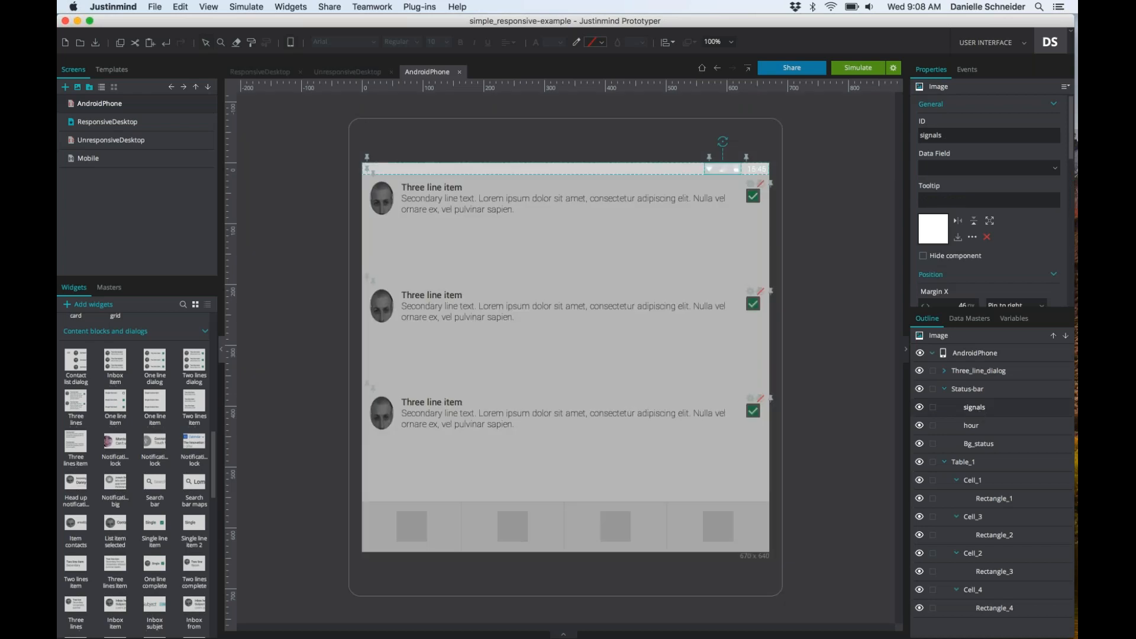
scroll(989, 204, "down", 10)
scroll(990, 204, "up", 2)
scroll(1000, 207, "up", 4)
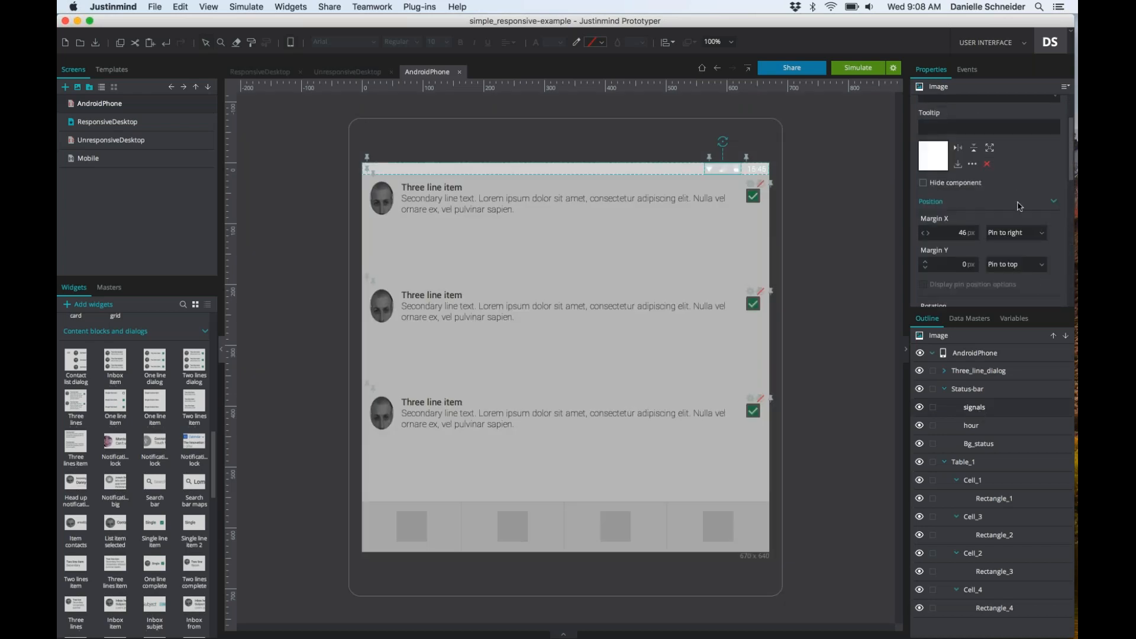
left_click(1037, 234)
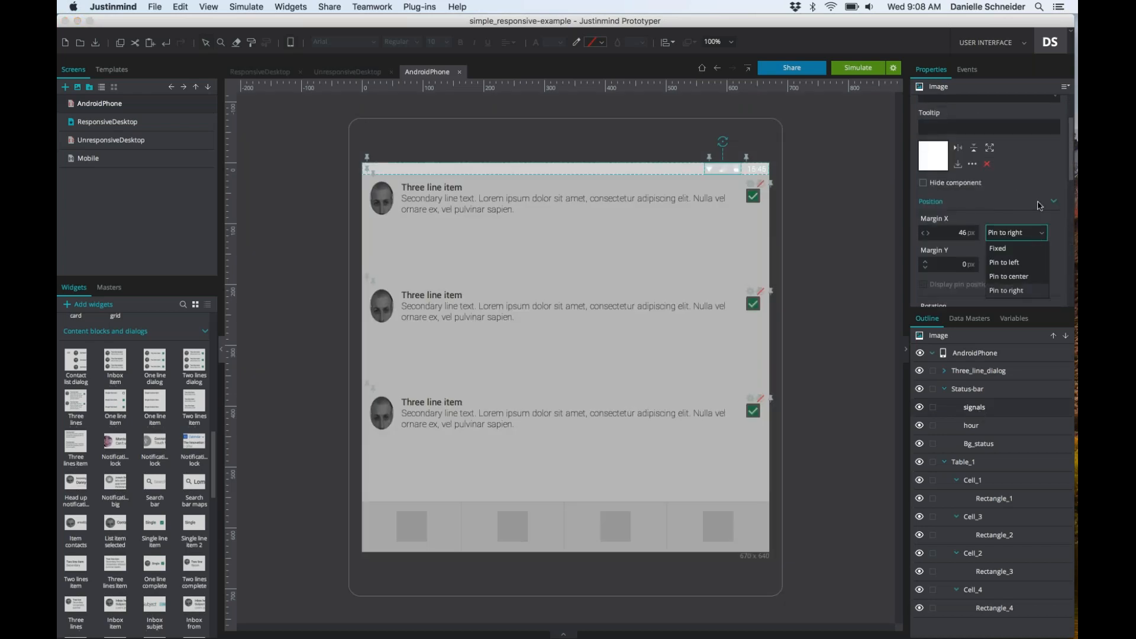
key("Escape")
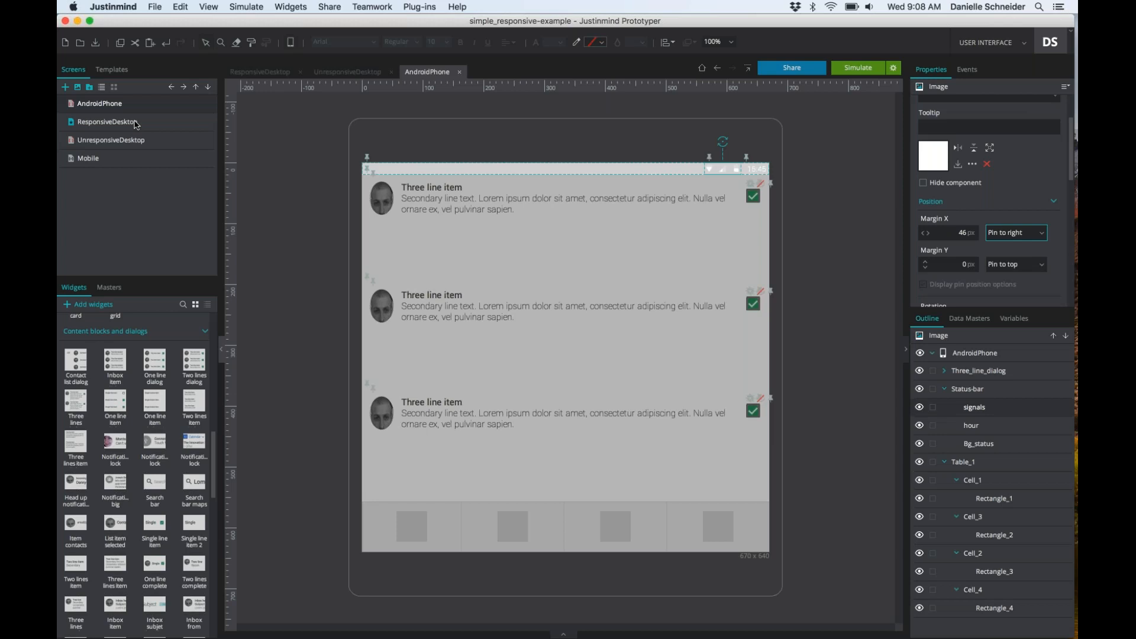
Open the ResponsiveDesktop screen and look over its page from the header to the lower sections
left_click(135, 123)
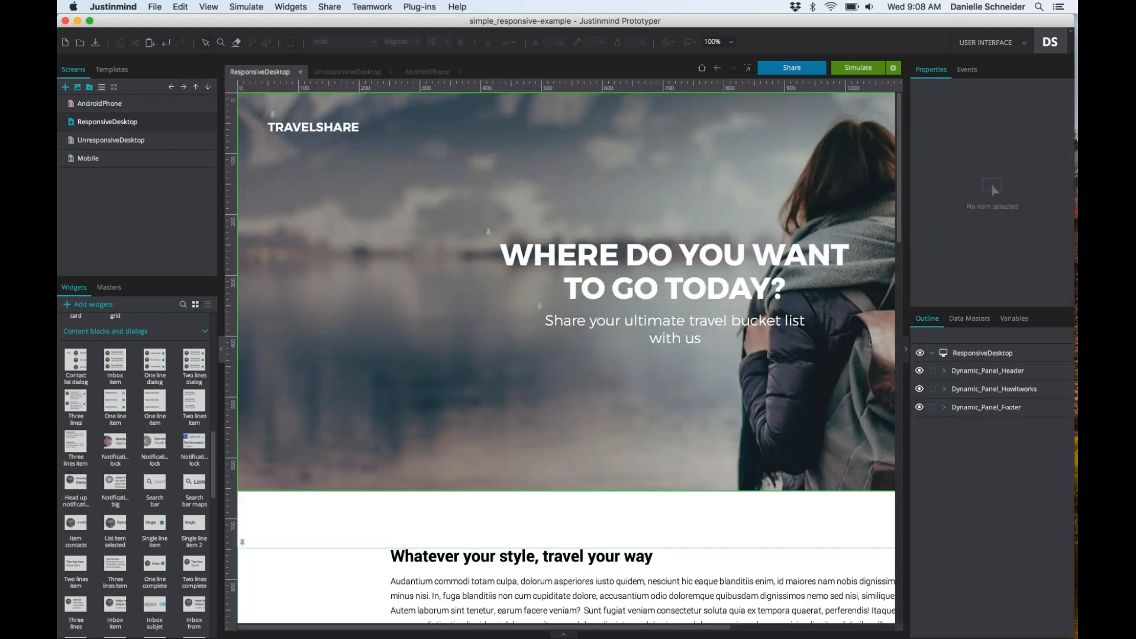
scroll(441, 217, "down", 5)
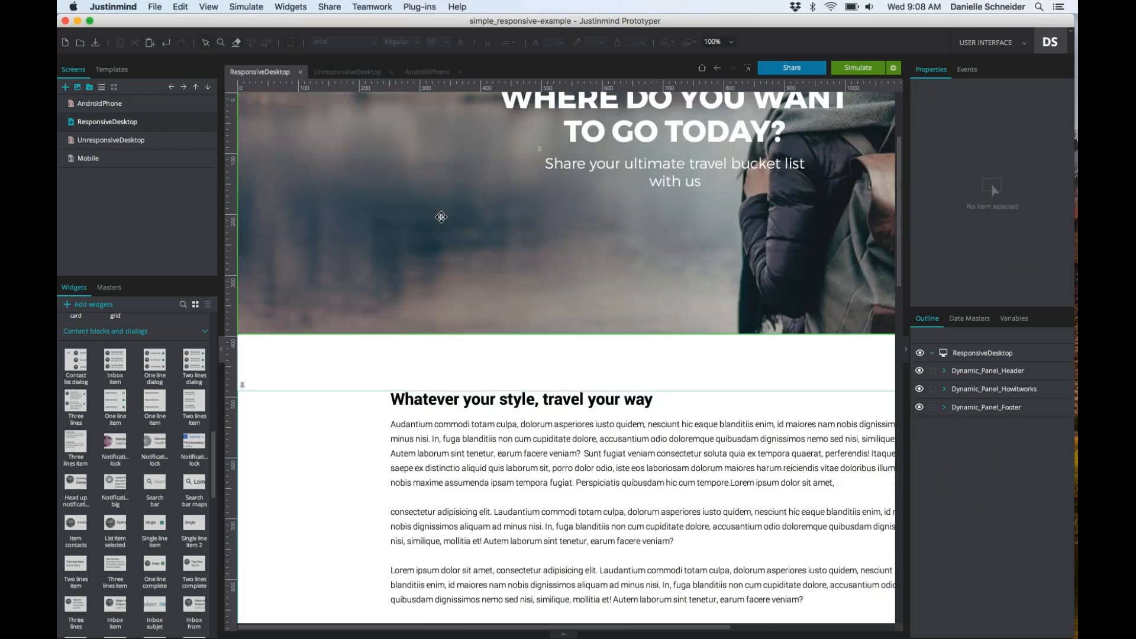
scroll(440, 217, "down", 10)
scroll(443, 217, "up", 15)
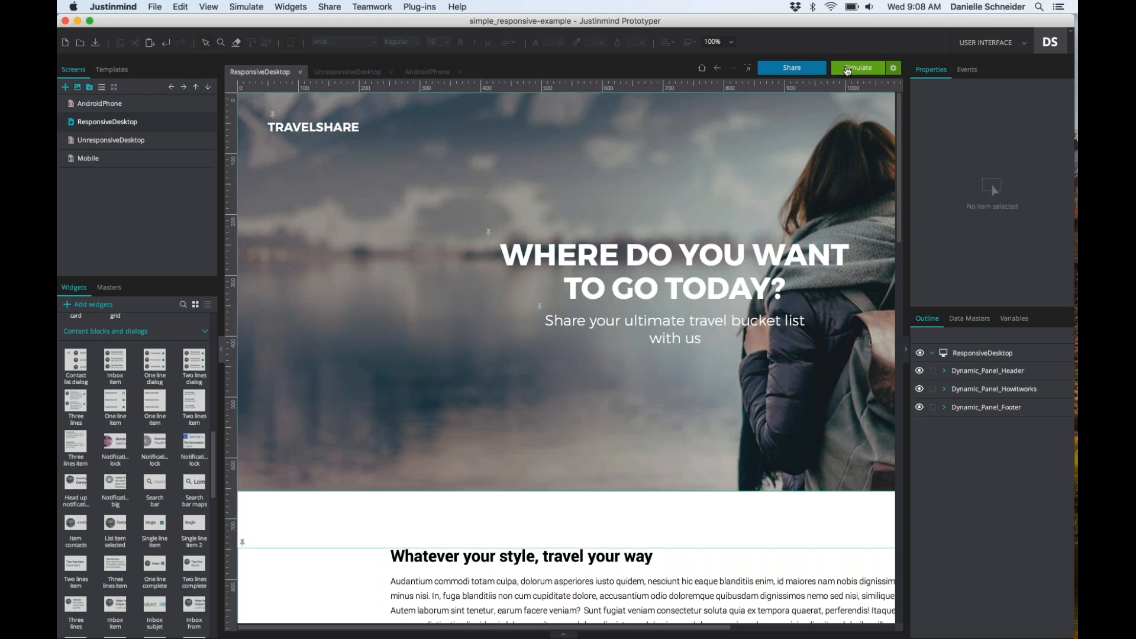
Simulate the ResponsiveDesktop screen, widen the simulation window to almost the full display width, and close it
left_click(848, 69)
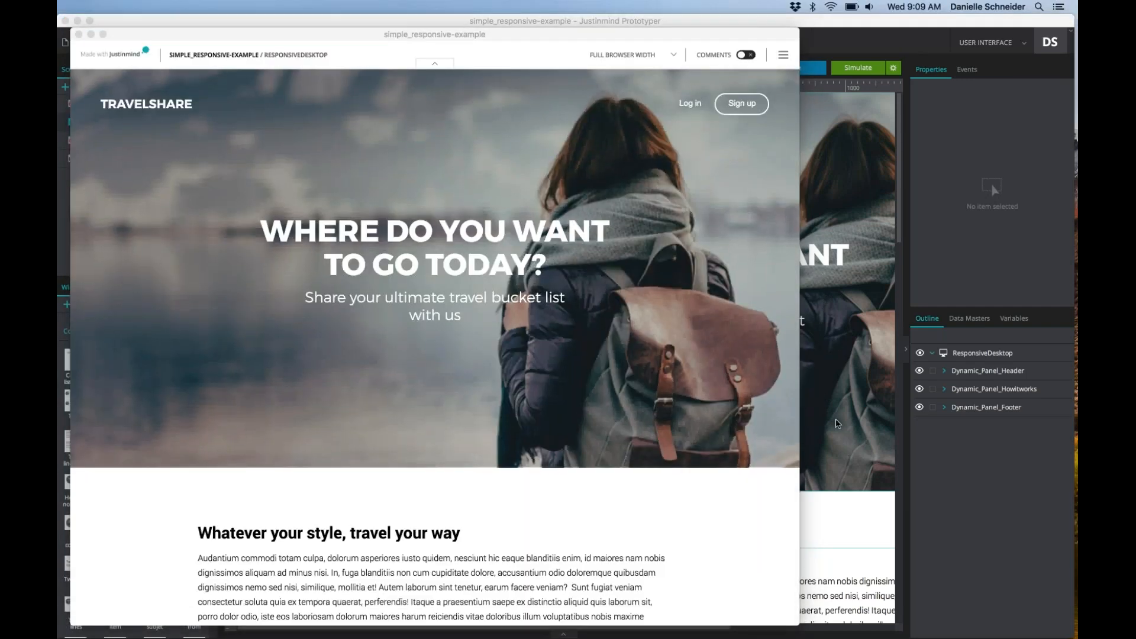
left_click(758, 314)
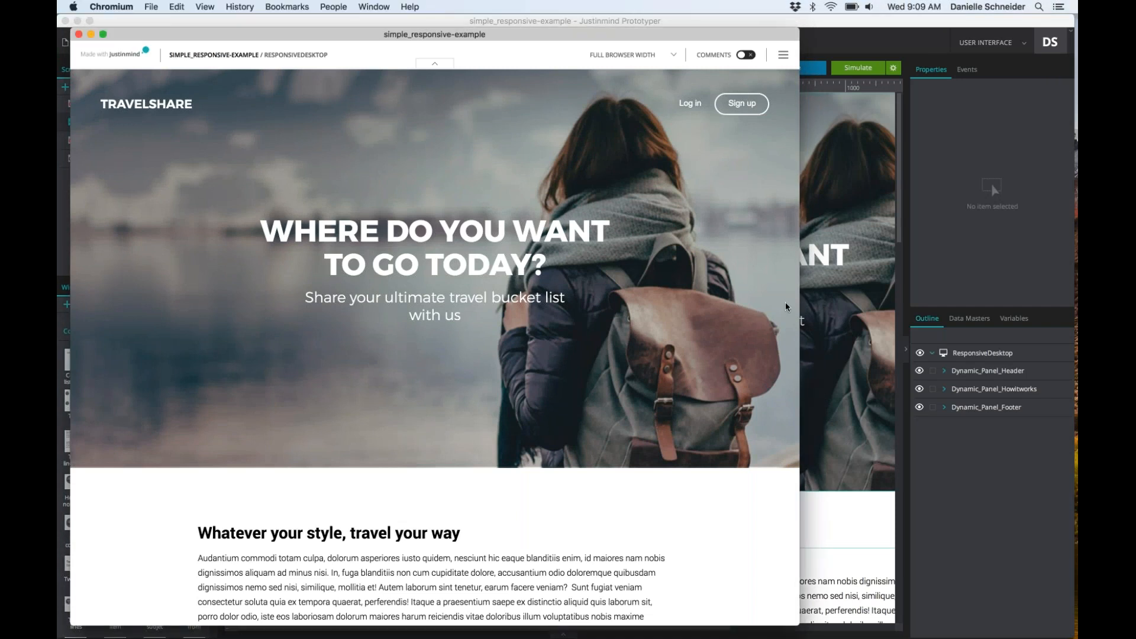
left_click_drag(800, 300, 1064, 322)
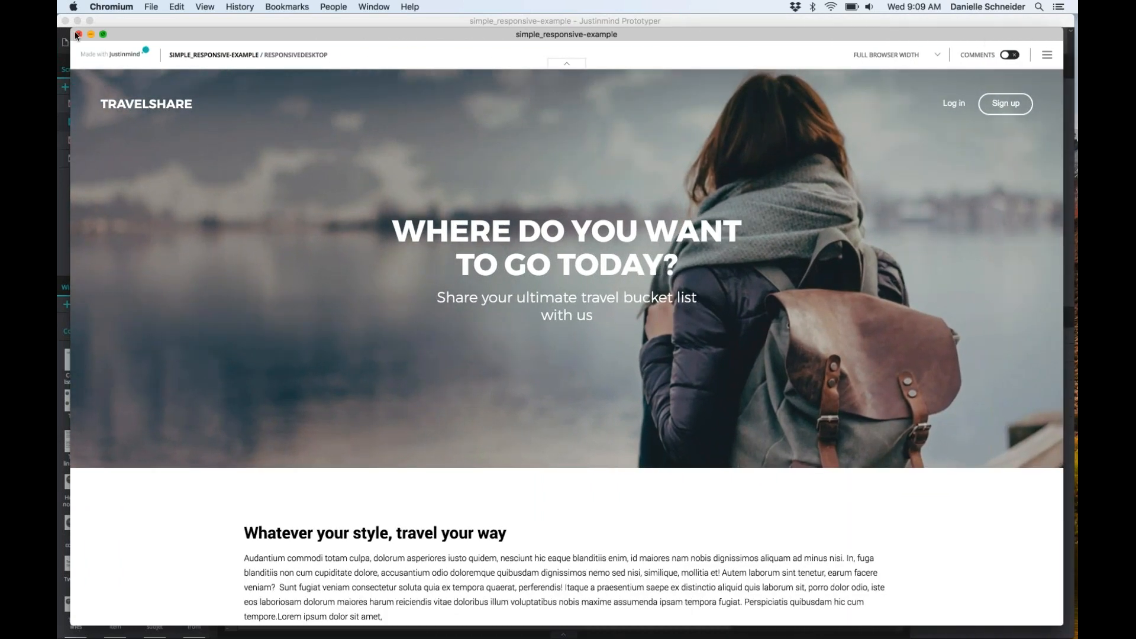
left_click(78, 34)
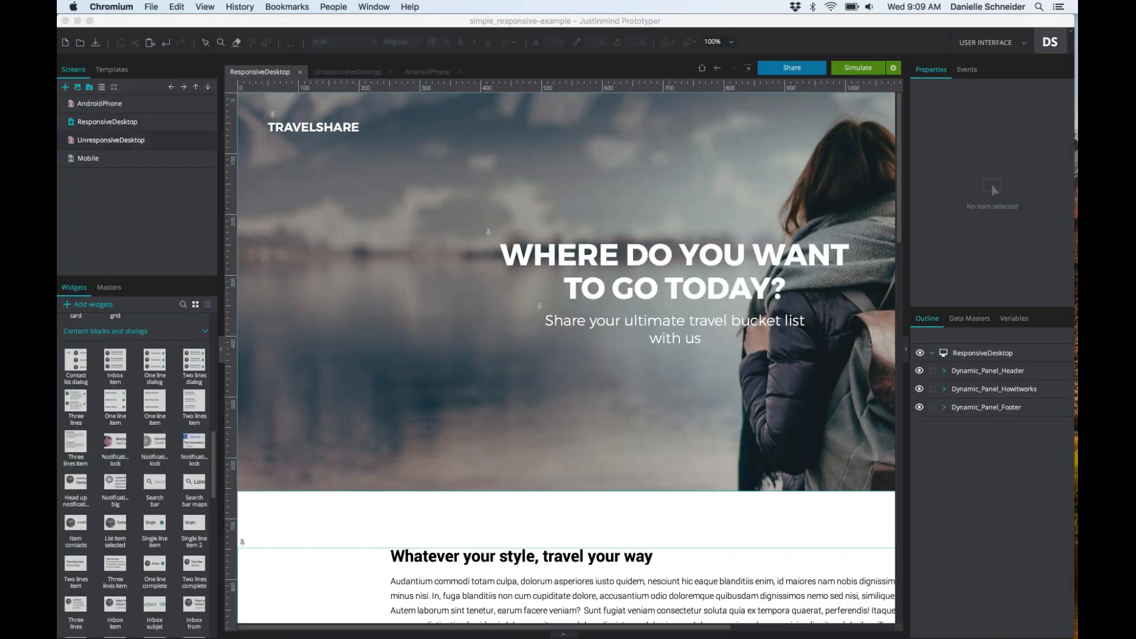
Open the UnresponsiveDesktop screen, start its simulation and bring the simulation window to the front
left_click(115, 133)
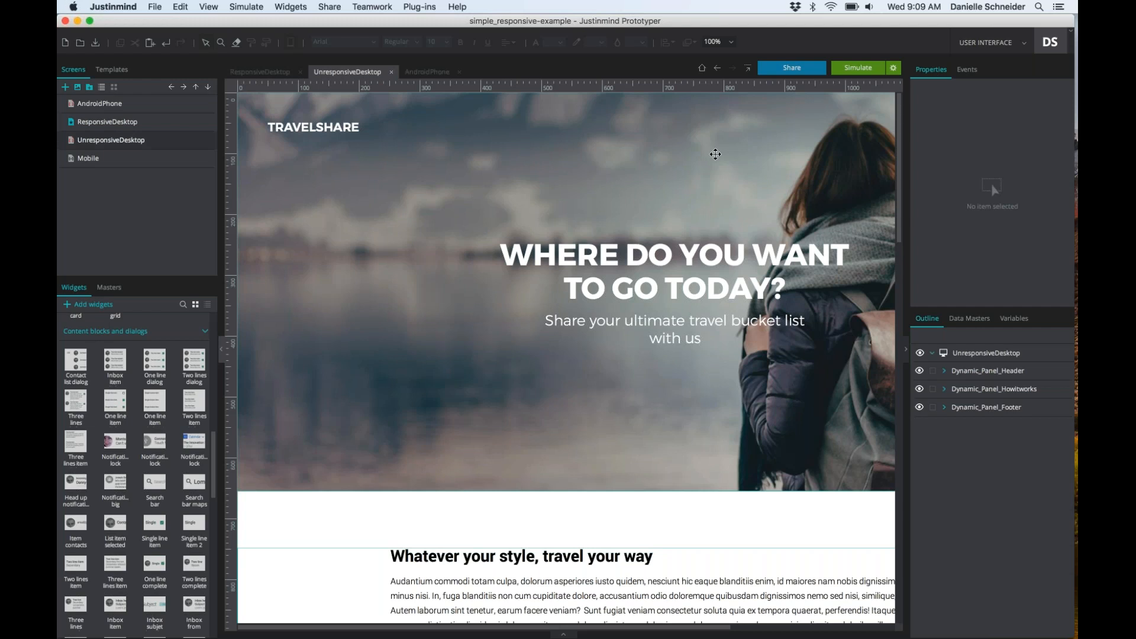
left_click(715, 152)
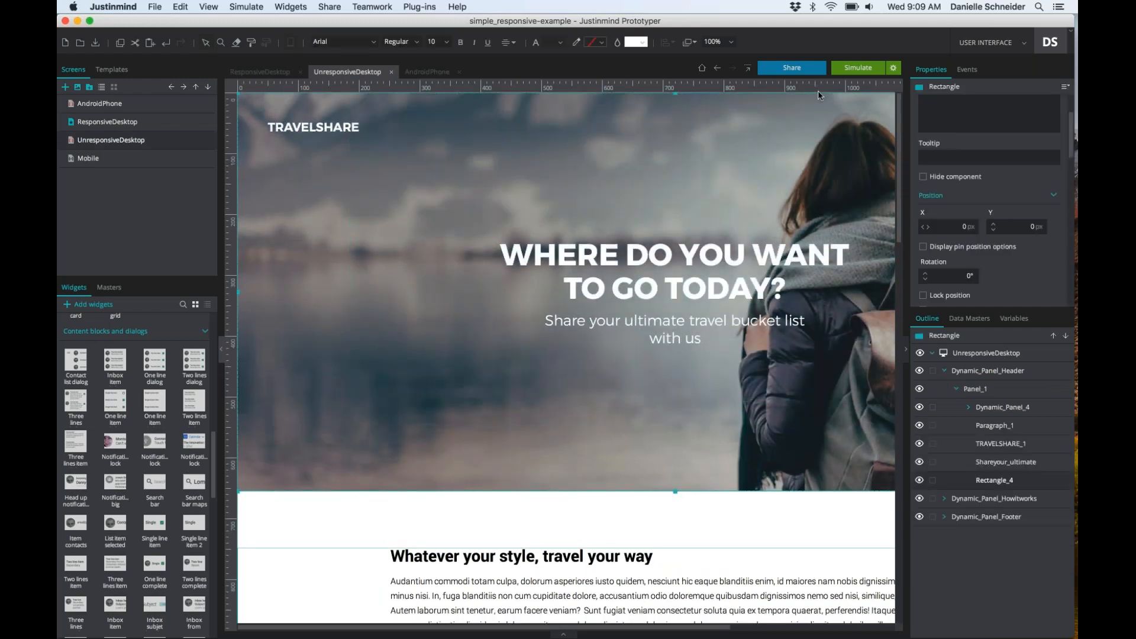
left_click(818, 92)
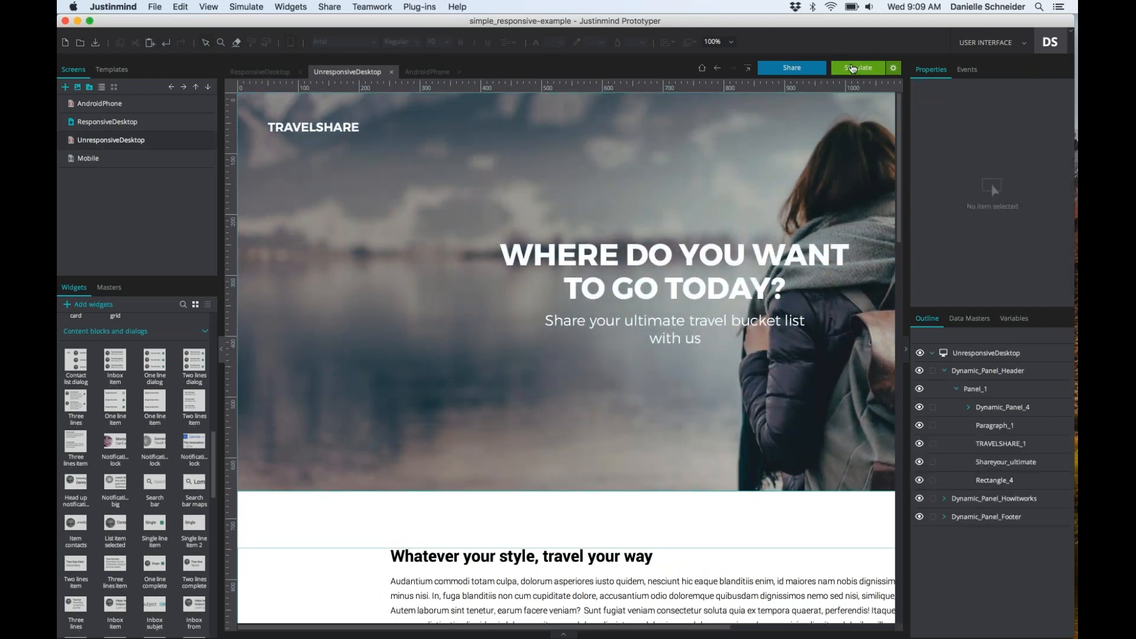
left_click(852, 68)
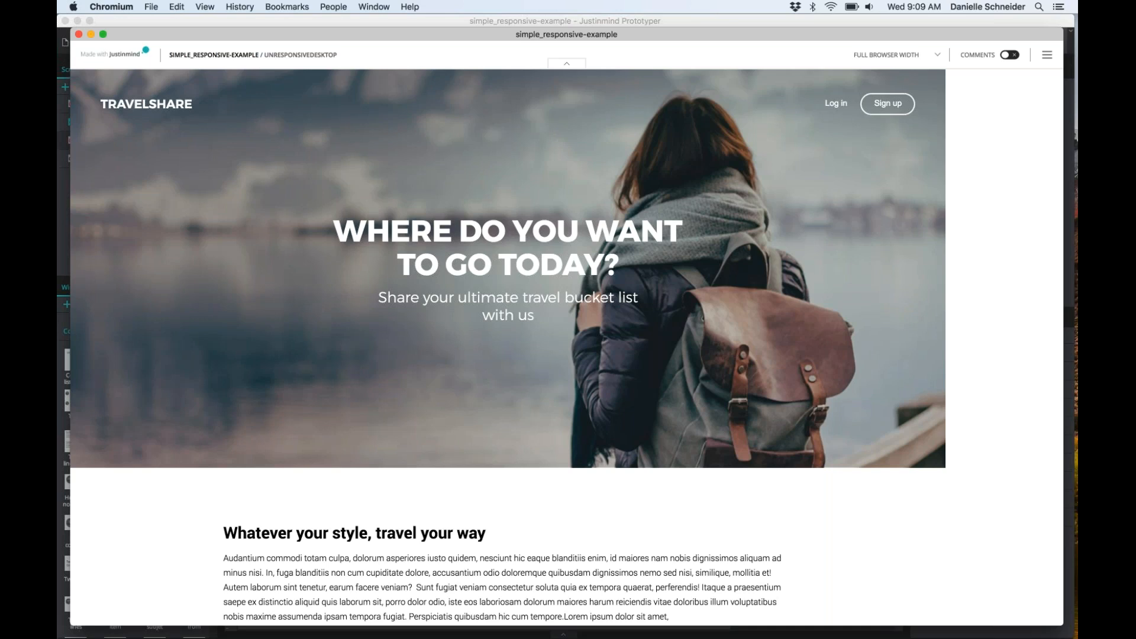
key("super+q")
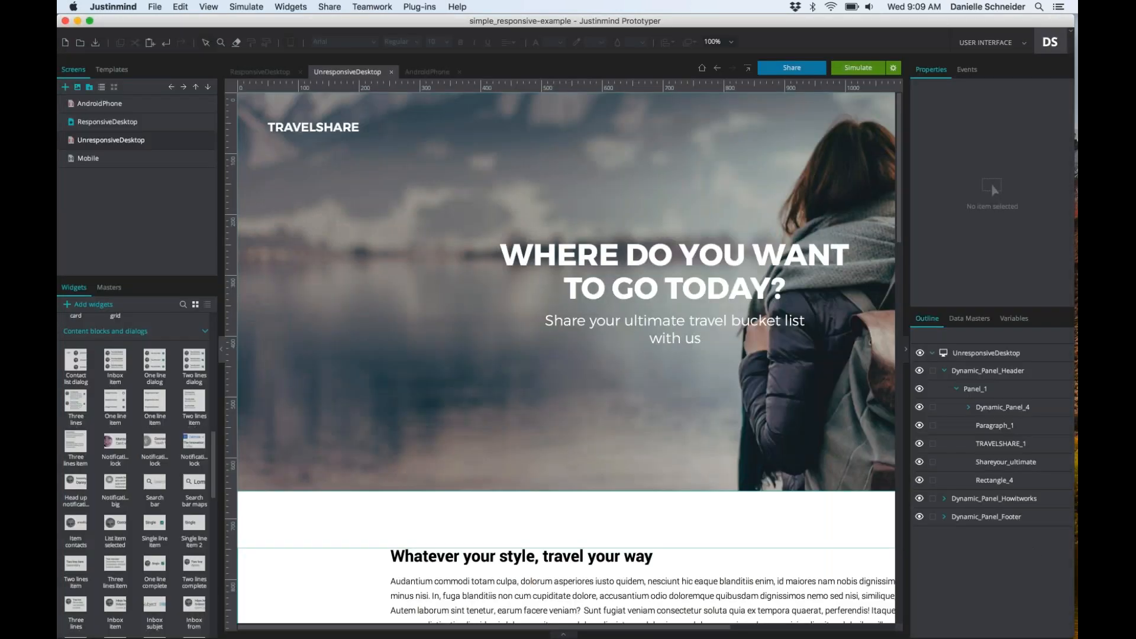
key("ctrl+Up")
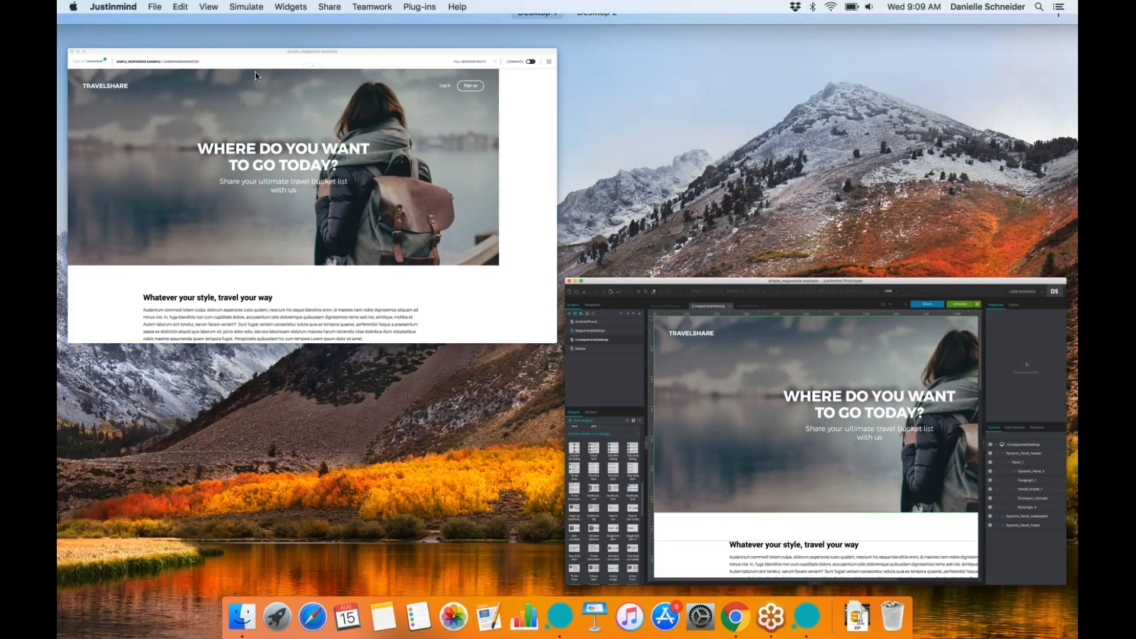
left_click(255, 75)
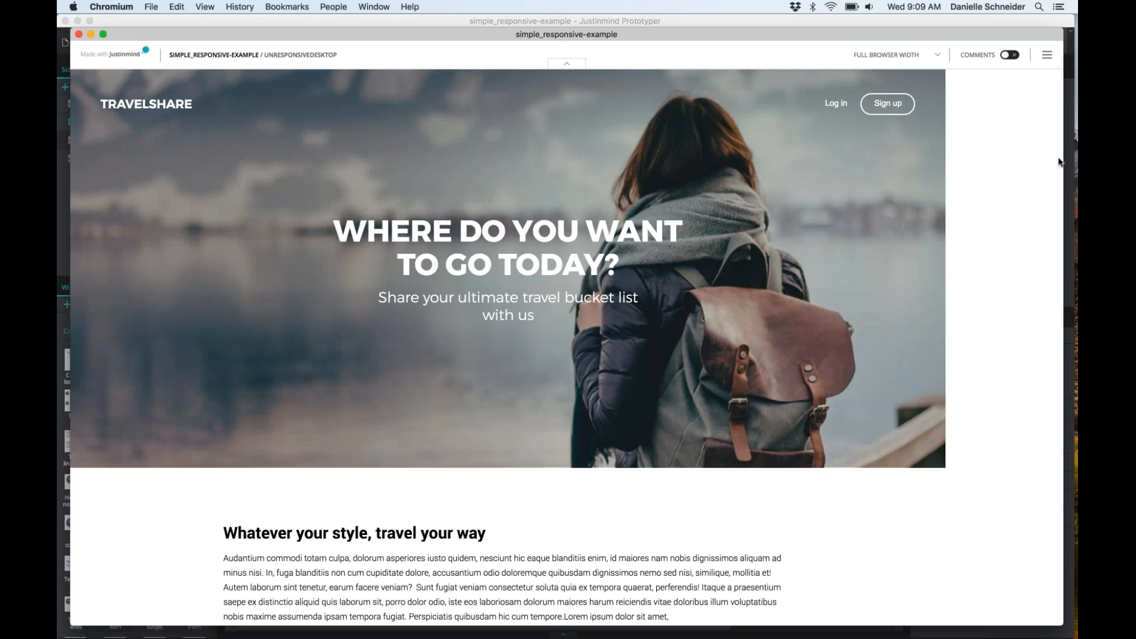
Narrow the simulation window to about half, widen it to the display's edge, look over the page, and close the simulation
left_click_drag(1054, 179, 578, 196)
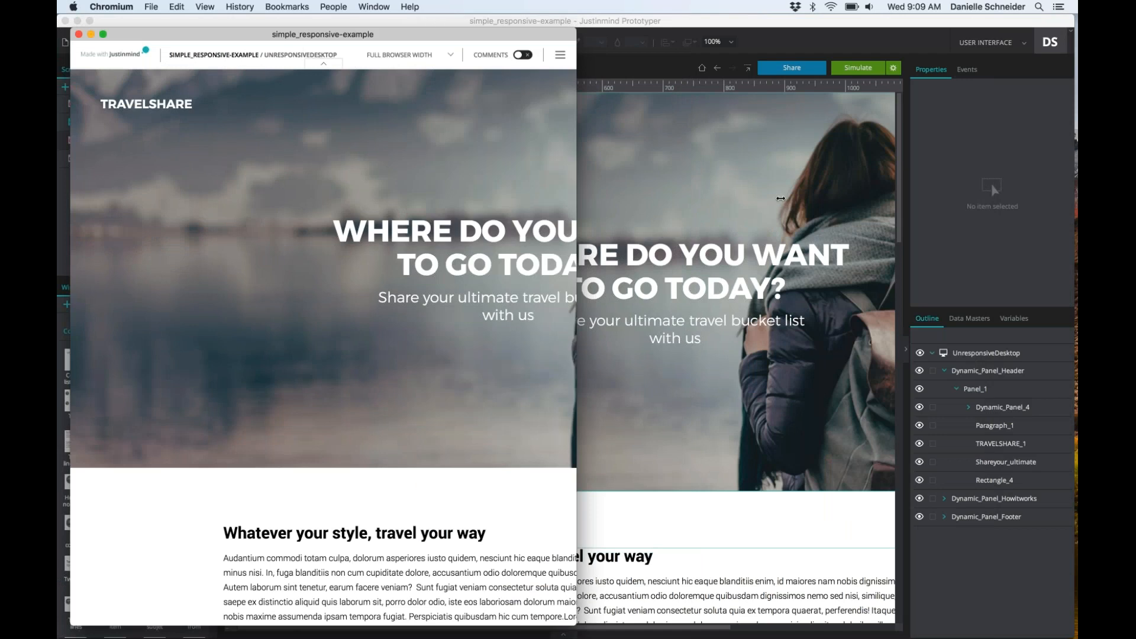
left_click_drag(781, 199, 1076, 200)
scroll(793, 215, "down", 5)
scroll(793, 214, "up", 5)
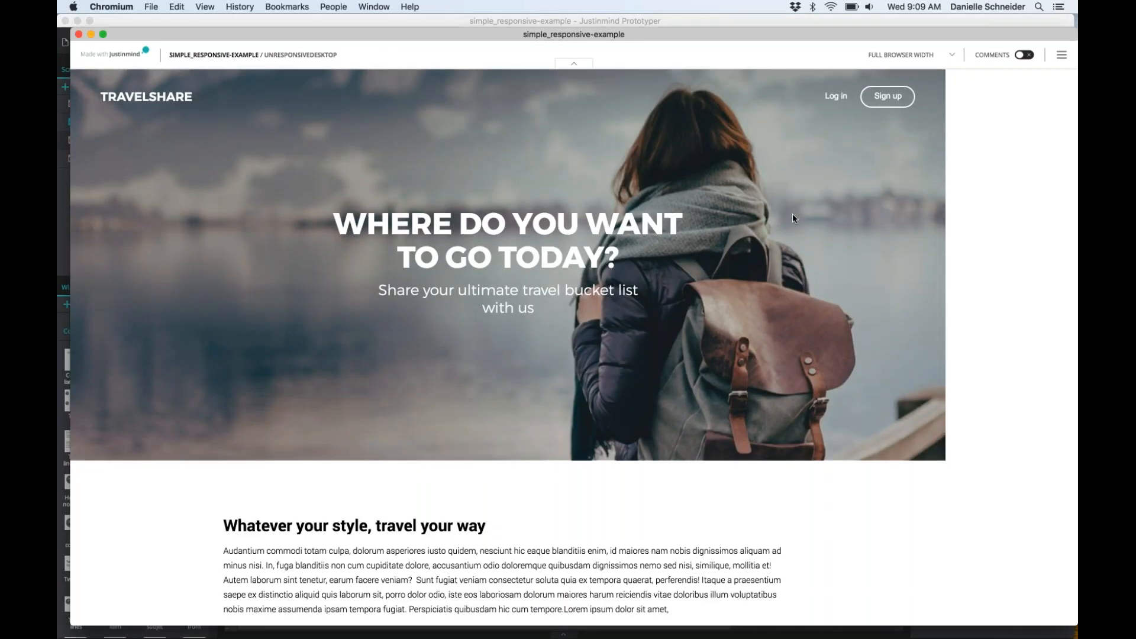
scroll(793, 218, "down", 15)
scroll(793, 219, "up", 15)
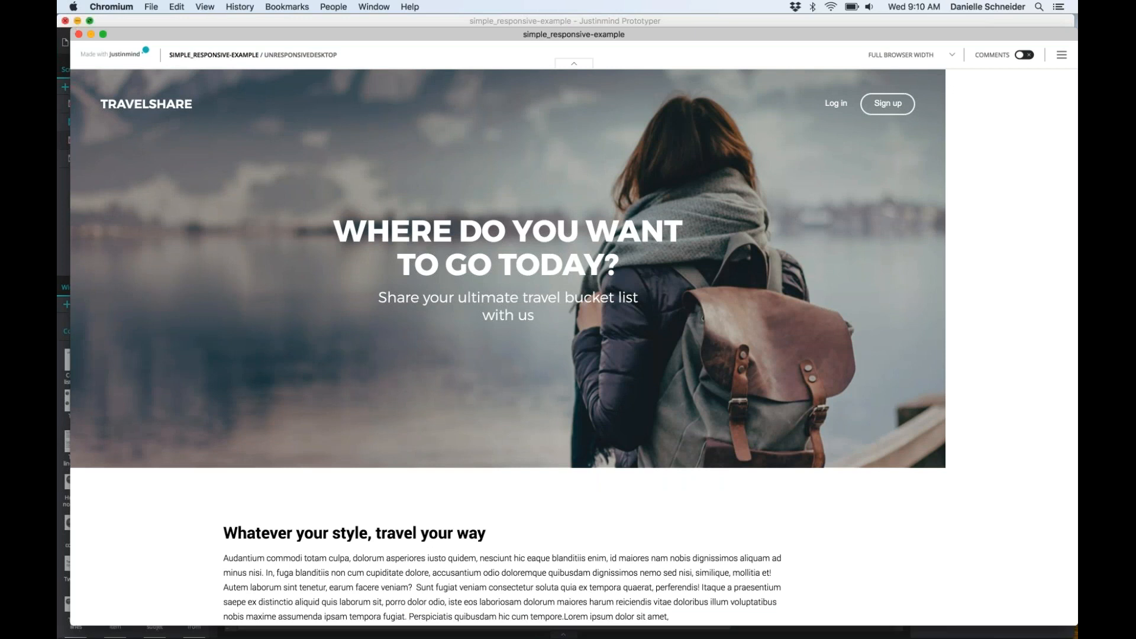
left_click(78, 34)
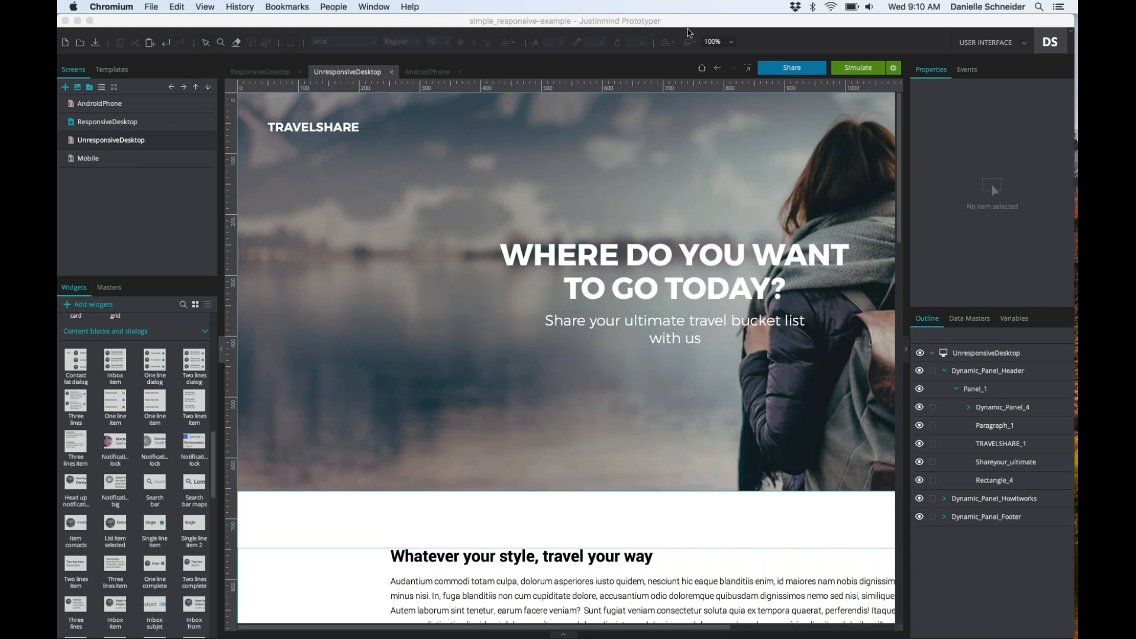
Pin the TRAVELSHARE logo text in the header horizontally to the left with a 50 px margin
left_click(320, 127)
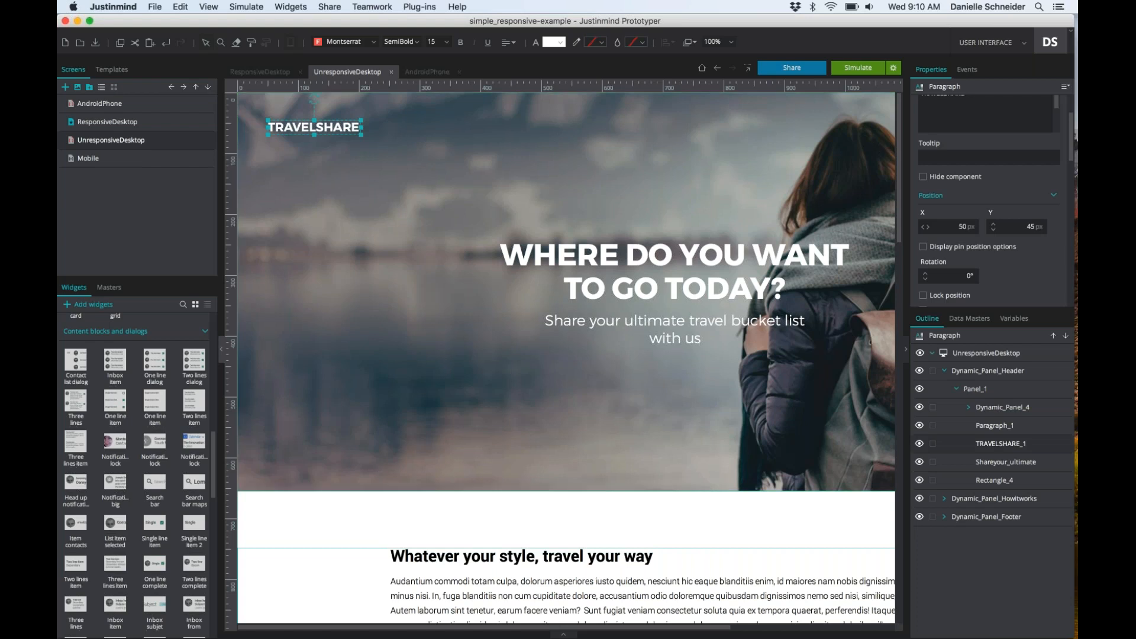
scroll(1012, 205, "down", 5)
scroll(1012, 205, "up", 4)
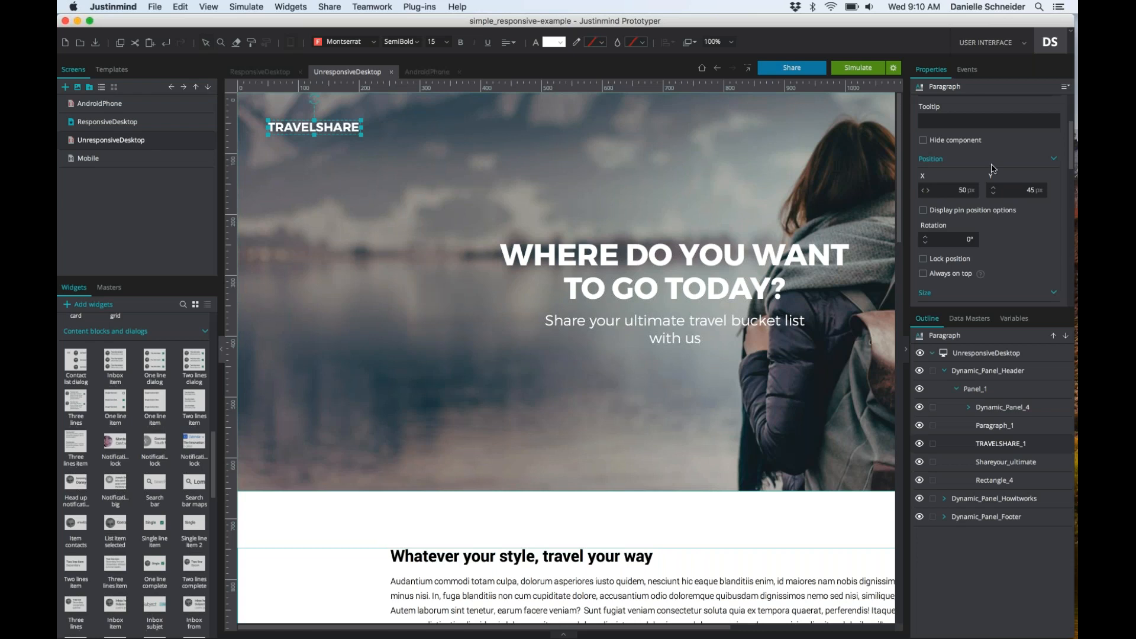
left_click(924, 210)
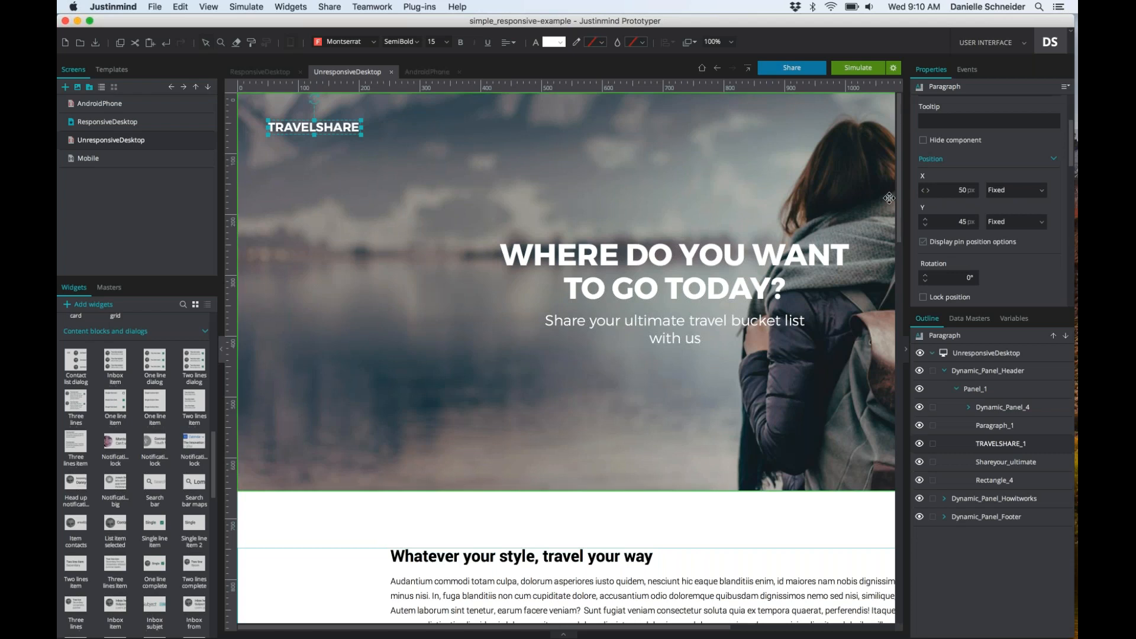
left_click(1043, 197)
left_click(1025, 220)
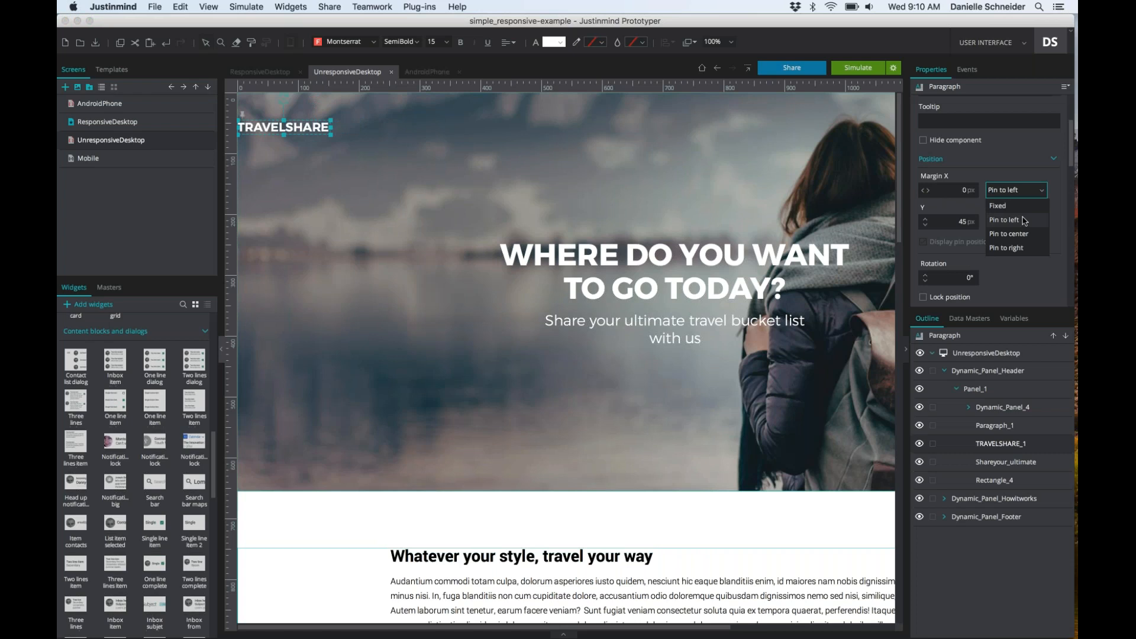
left_click(950, 192)
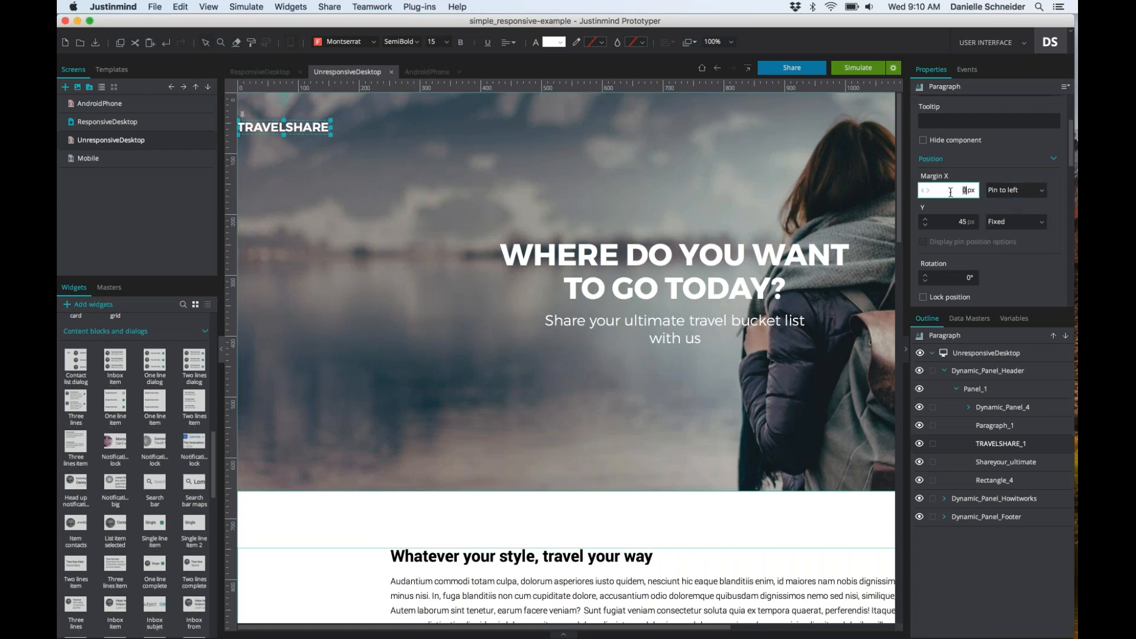
type("50")
key("Return")
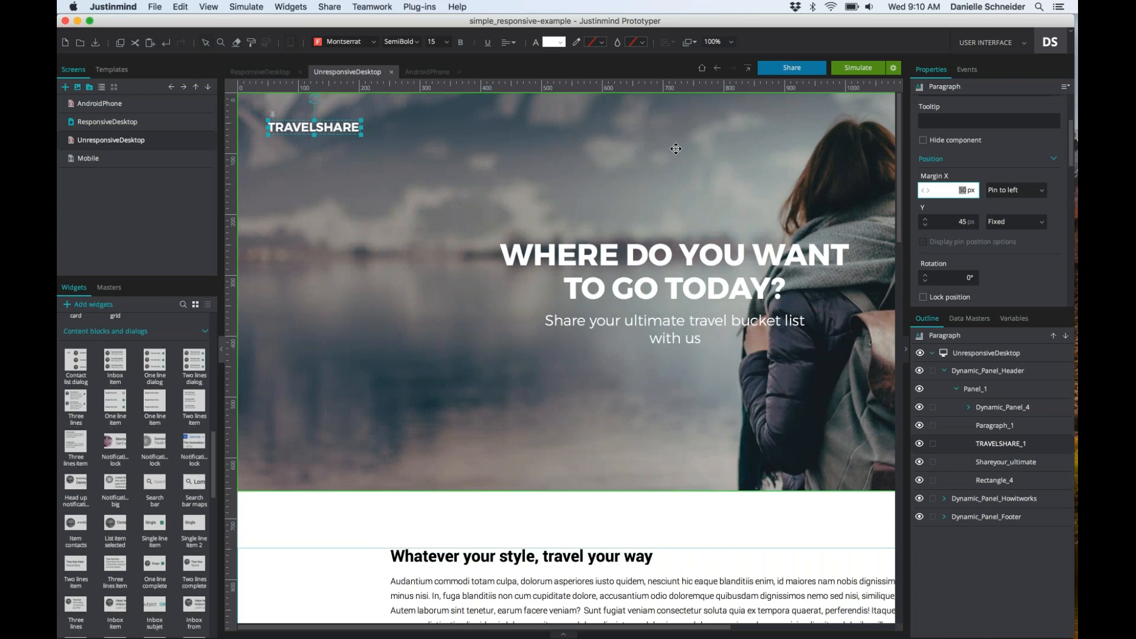
Pin the header panel holding Log in and Sign up horizontally to the right with a 50 px margin
scroll(676, 149, "right", 10)
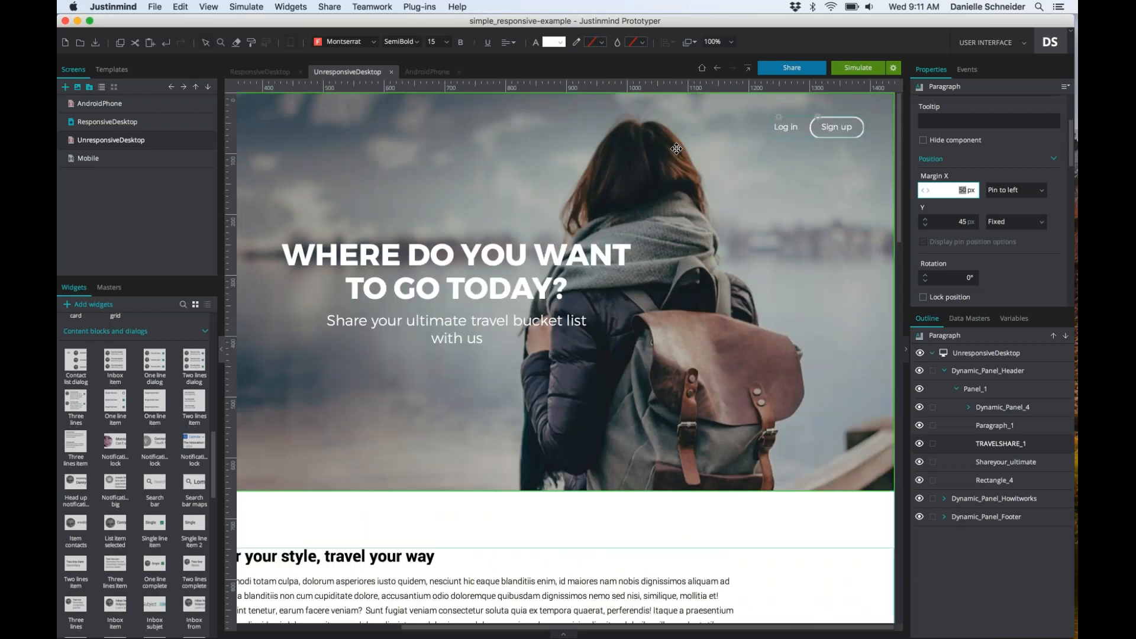
left_click(837, 126)
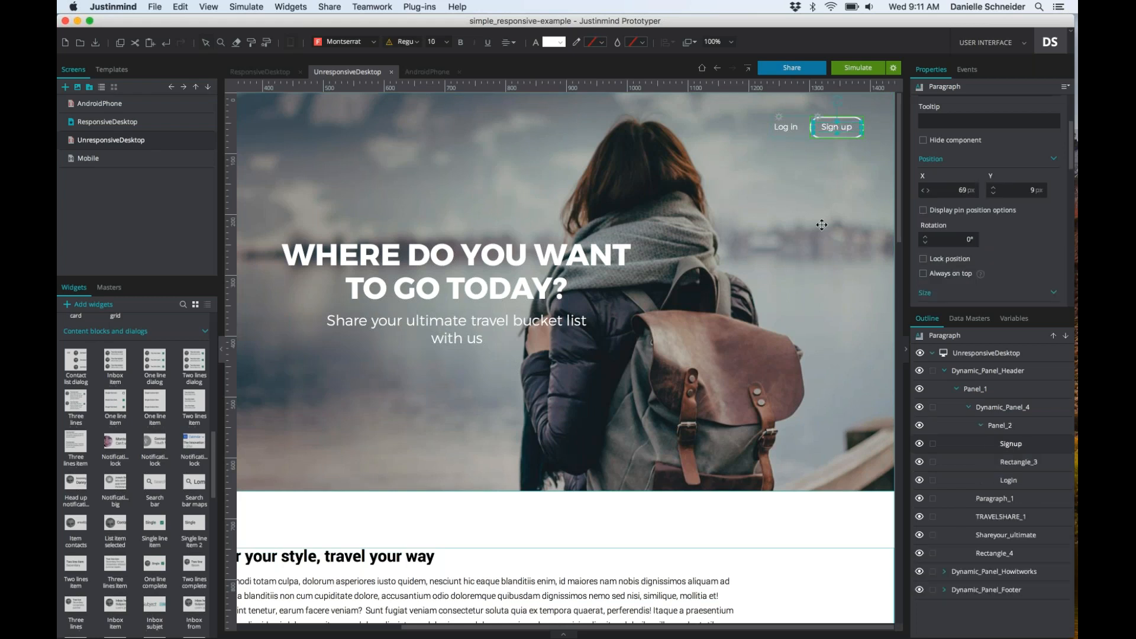
left_click(1010, 426)
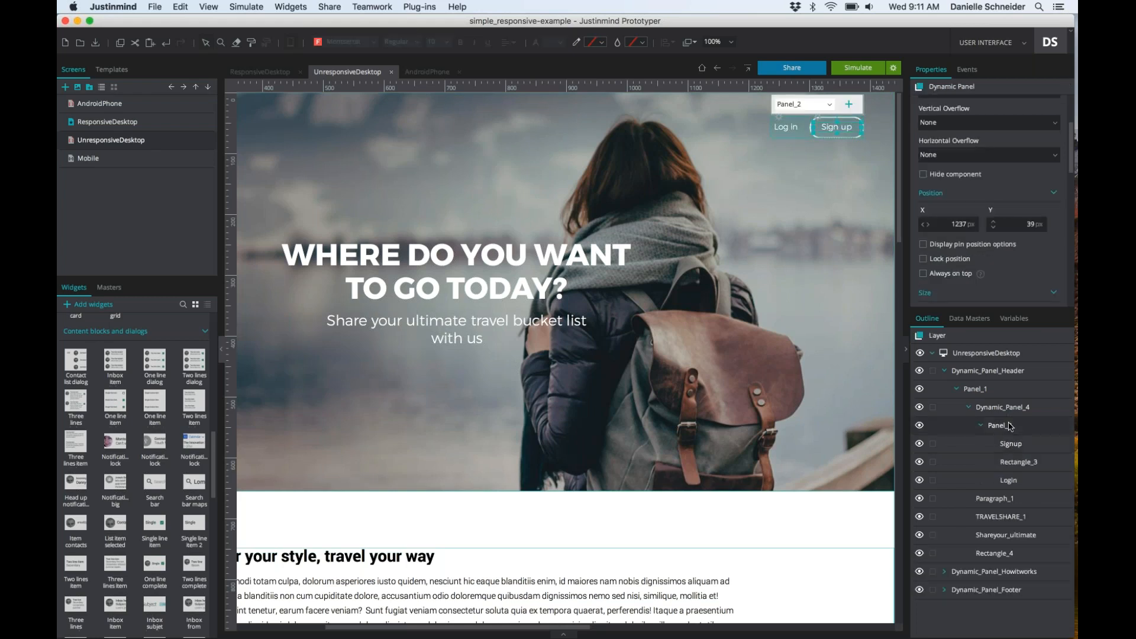
left_click(924, 245)
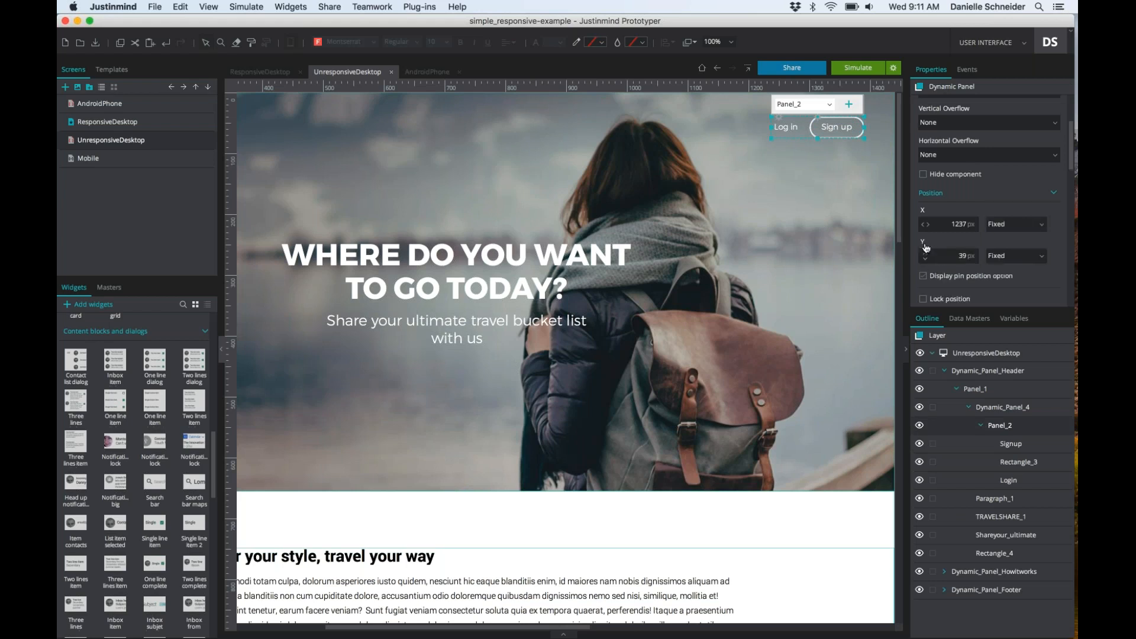
left_click(1039, 225)
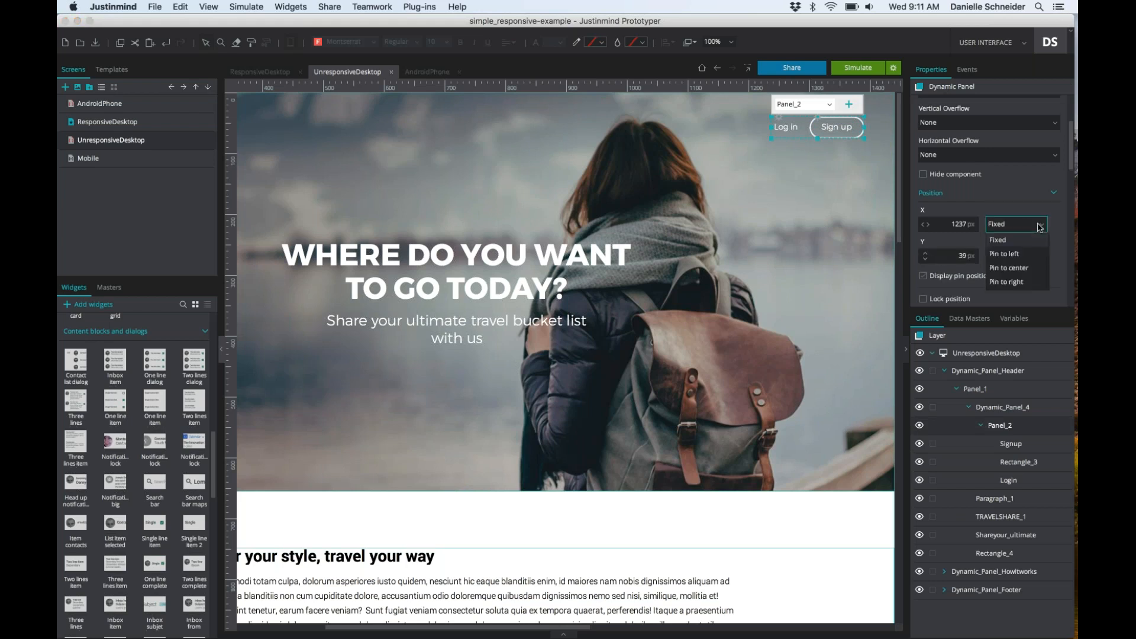
left_click(1018, 282)
left_click(964, 224)
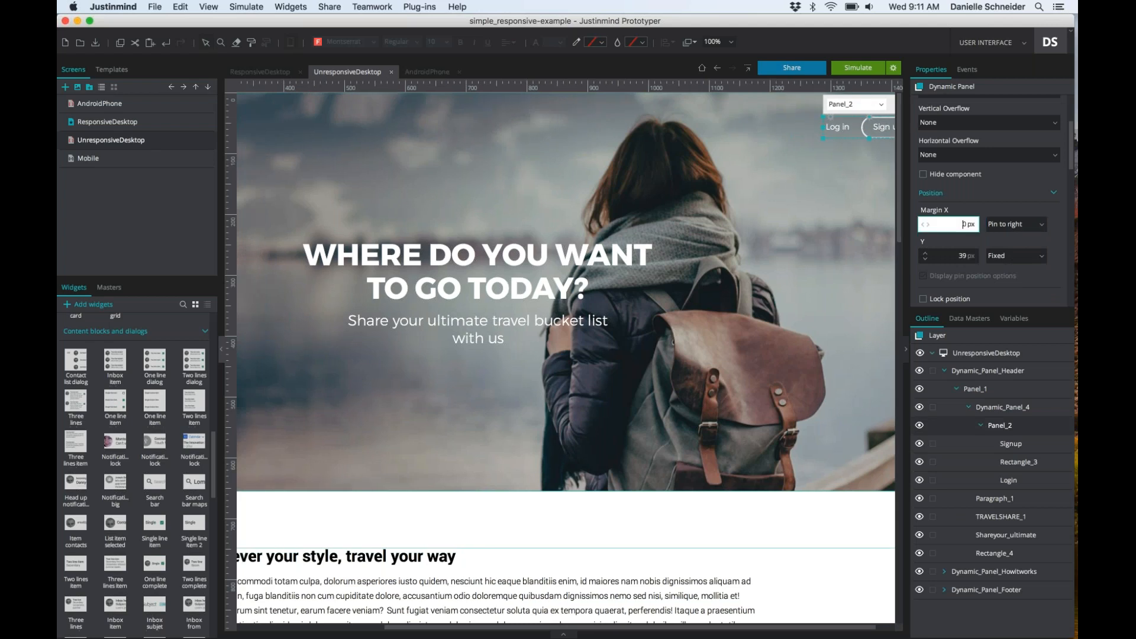
type("50")
key("Return")
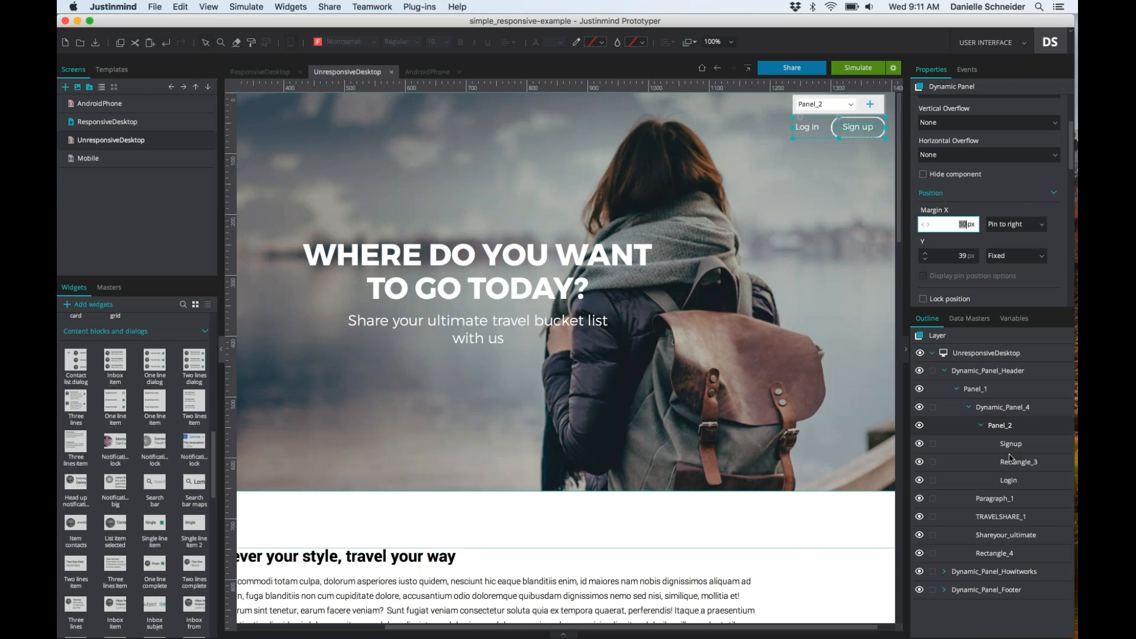
left_click(1019, 466)
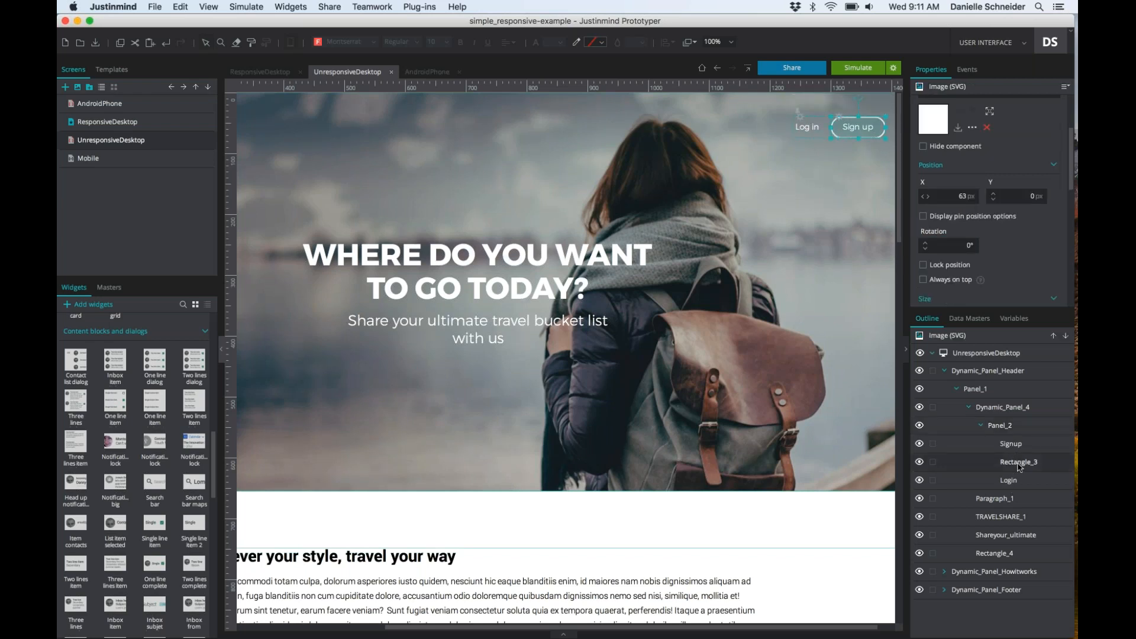
left_click(1012, 446)
left_click(1002, 428)
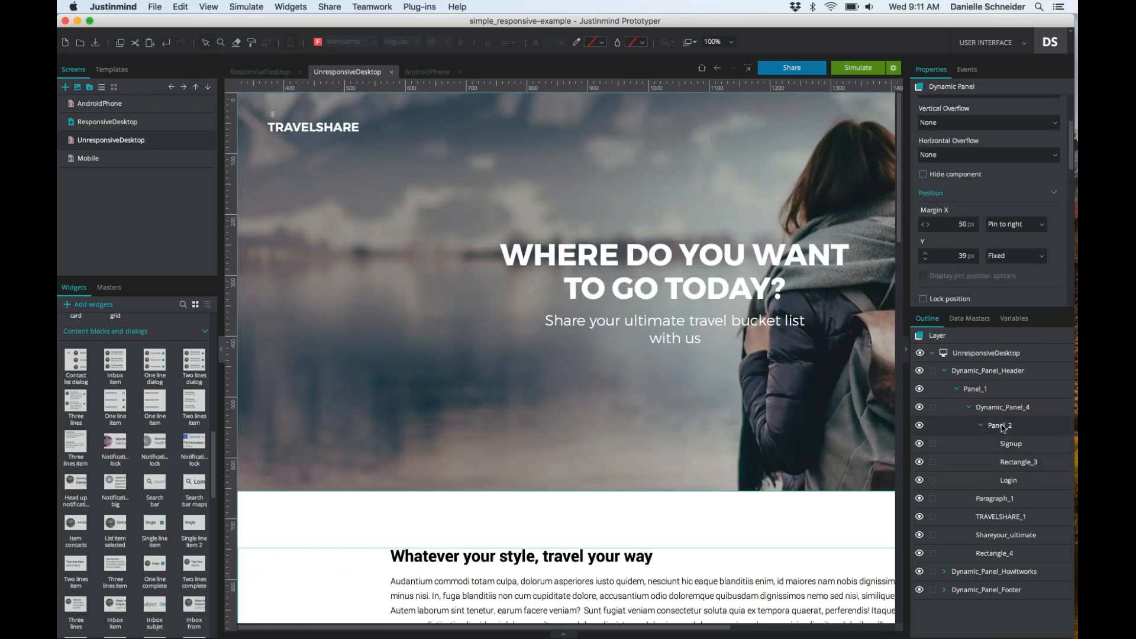
Pin the "WHERE DO YOU WANT TO GO TODAY?" heading horizontally to the center
left_click(704, 261)
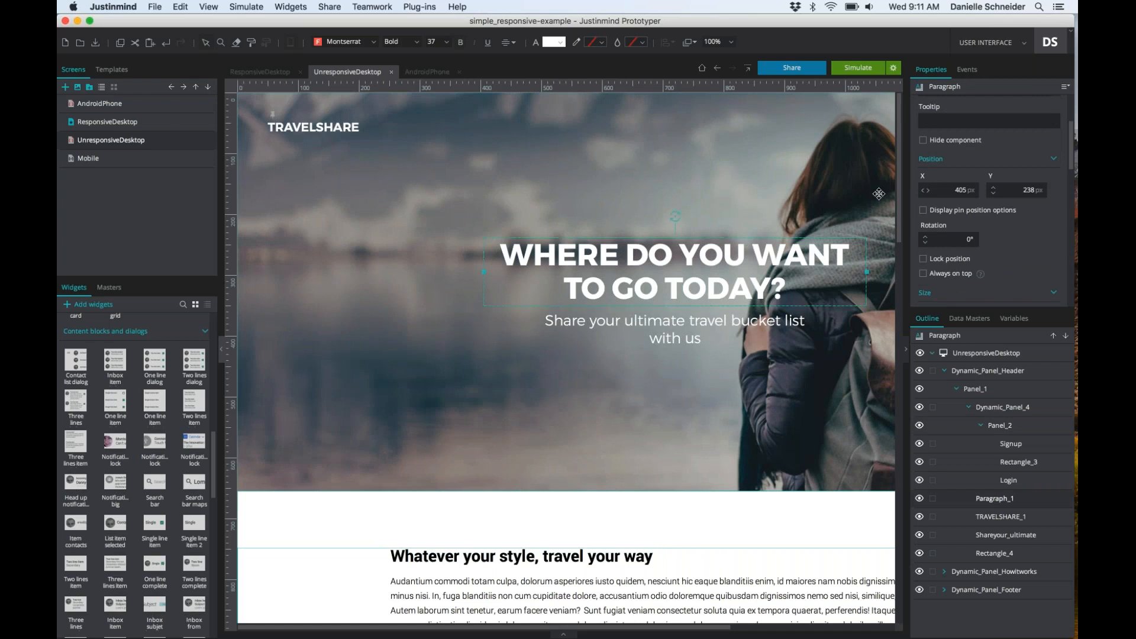
left_click(923, 210)
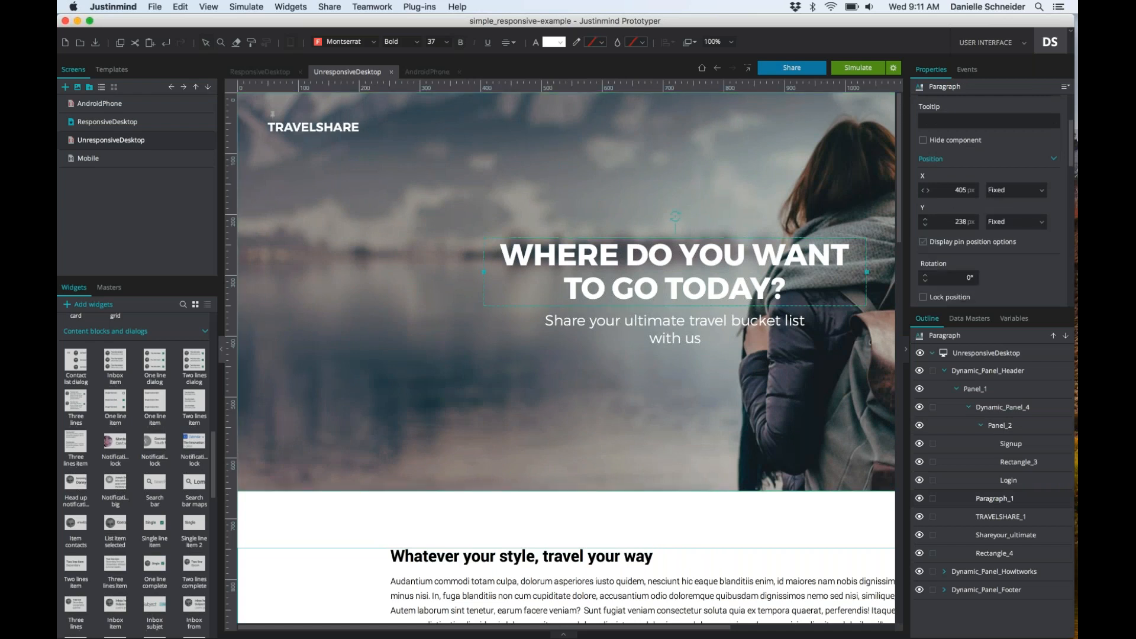
left_click(1041, 190)
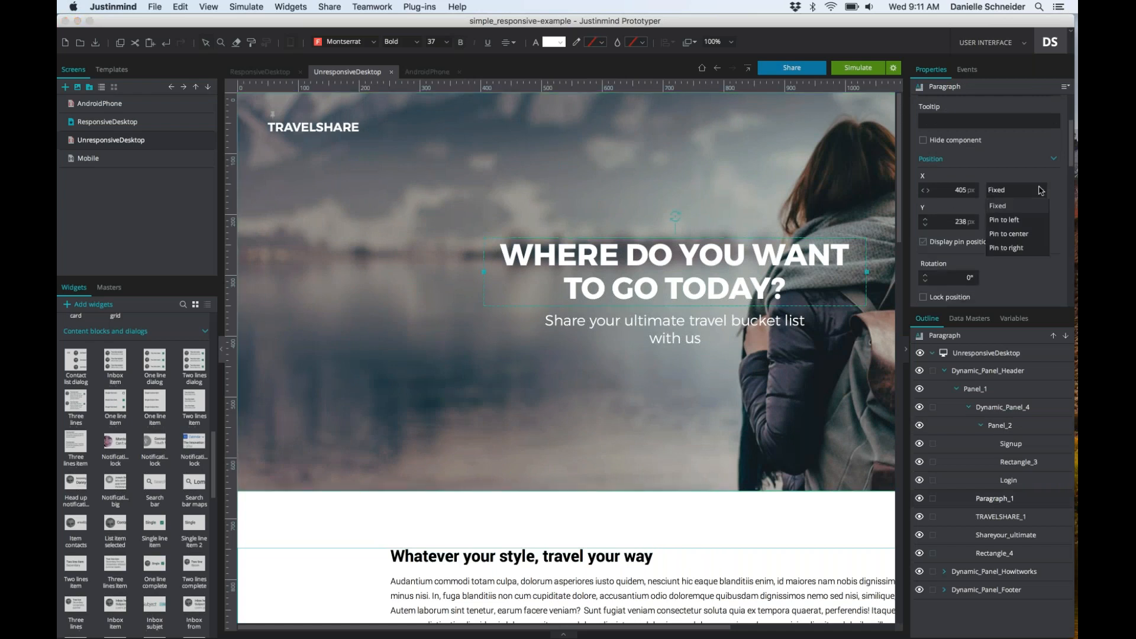
left_click(1022, 234)
scroll(566, 290, "right", 3)
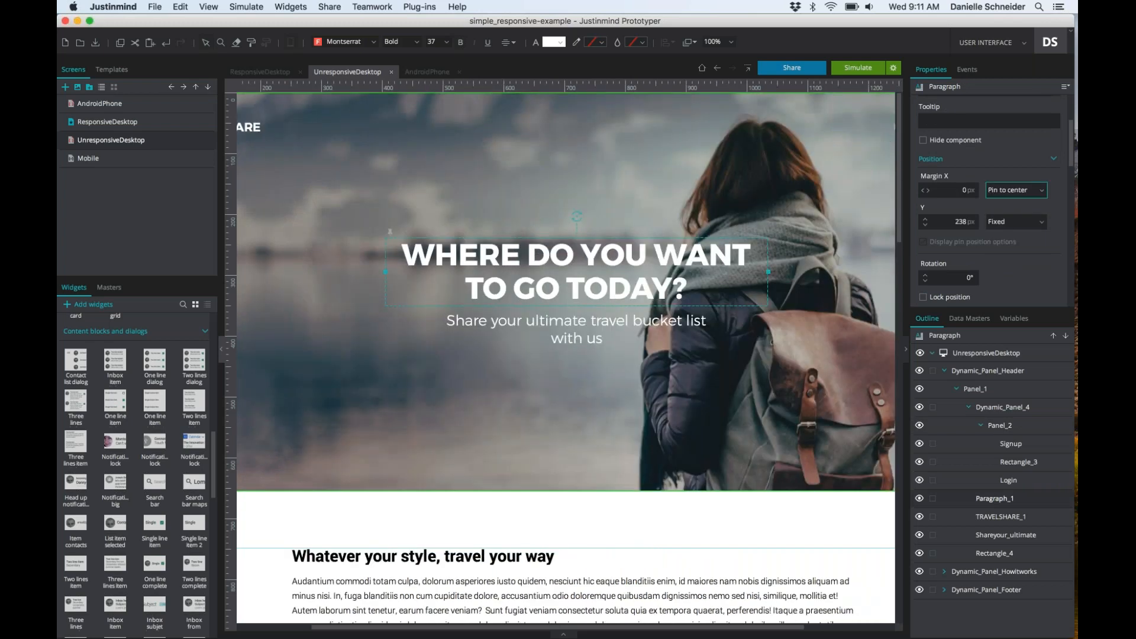
scroll(648, 300, "left", 3)
scroll(648, 300, "right", 3)
Pin the "Share your ultimate travel bucket list with us" text horizontally to the center
left_click(596, 336)
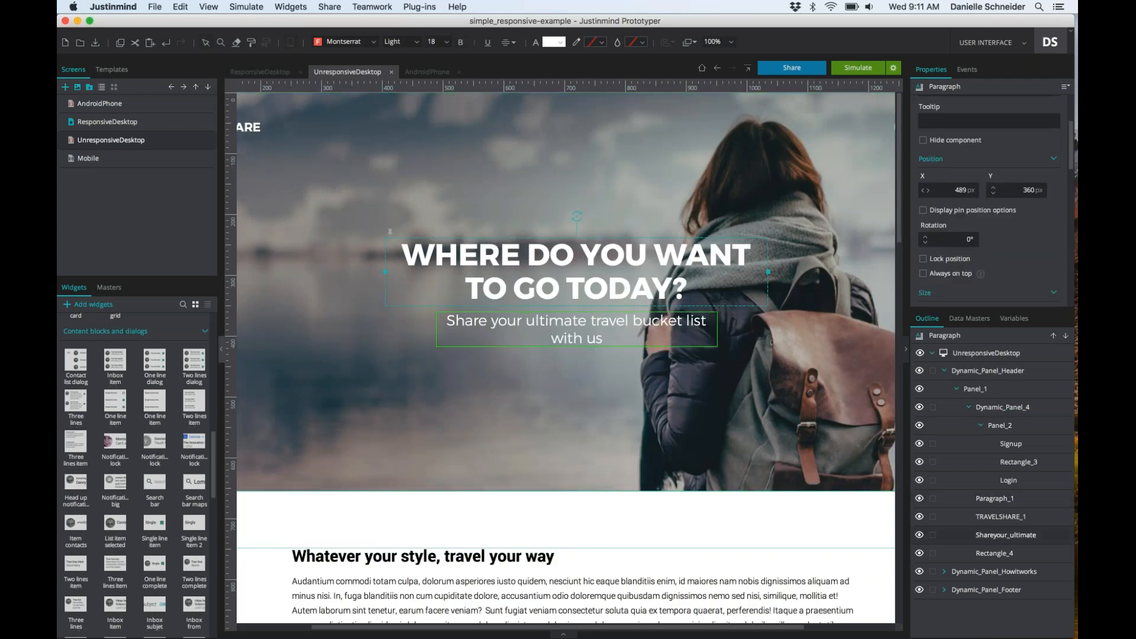
left_click(923, 210)
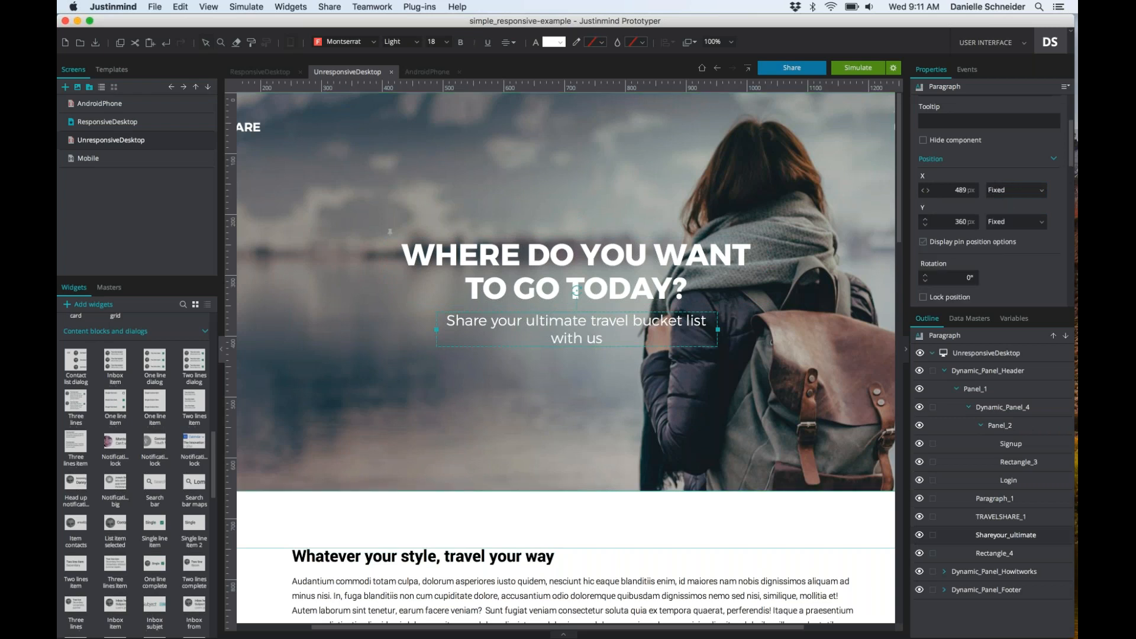
left_click(1037, 197)
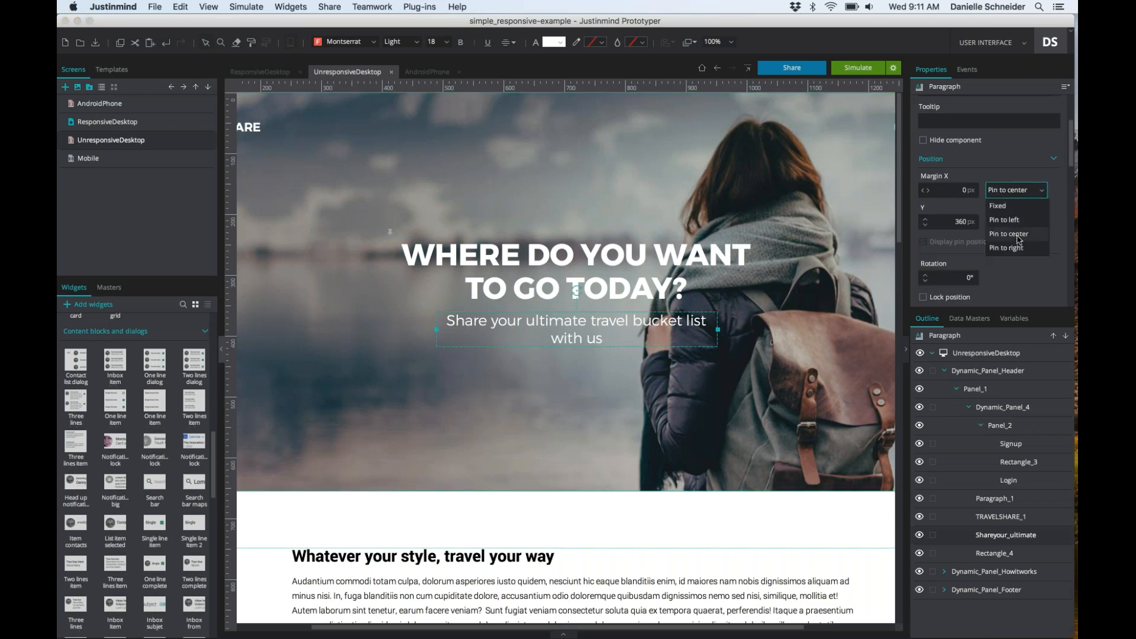
left_click(1013, 190)
scroll(566, 290, "down", 3)
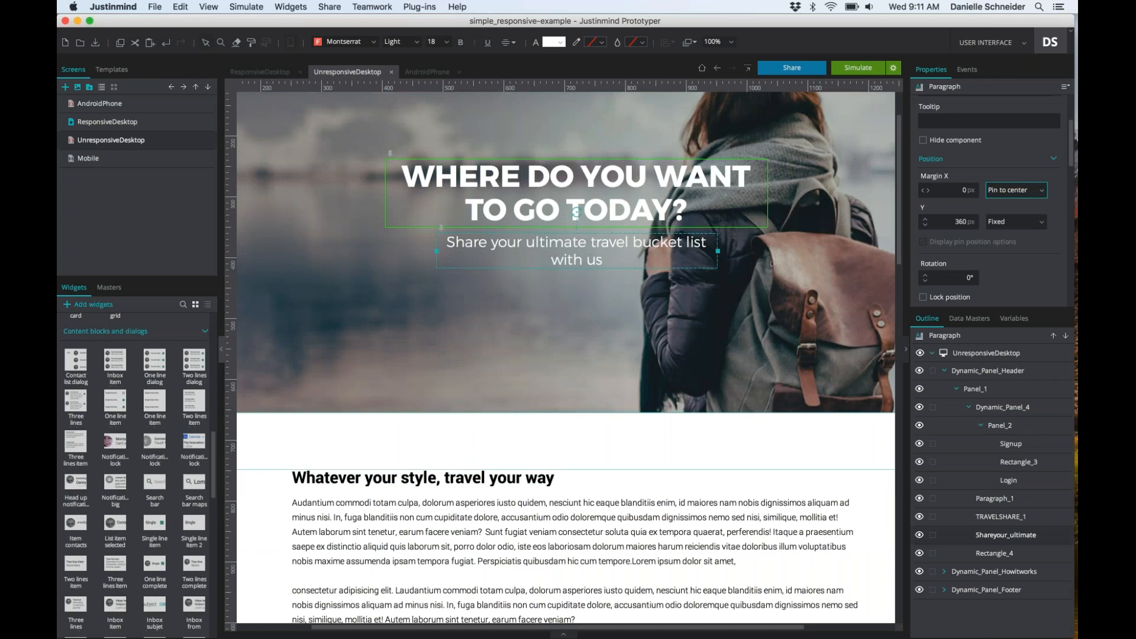
scroll(577, 208, "down", 5)
scroll(577, 207, "up", 5)
scroll(577, 207, "left", 3)
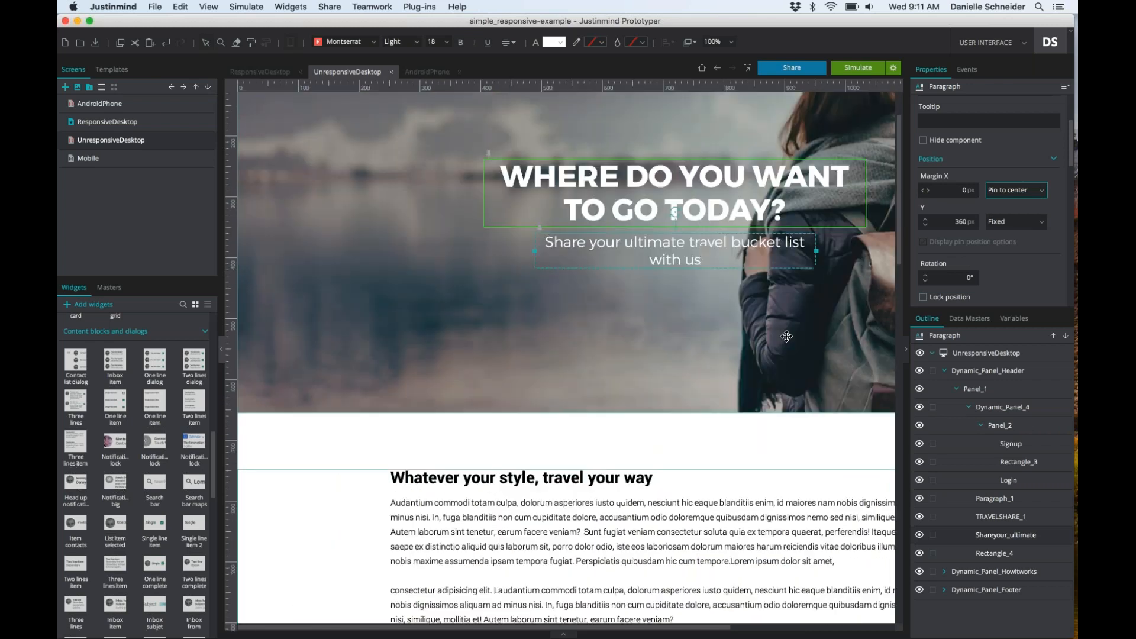
Set the width of the header's background image rectangle, Rectangle_4, to 100%
left_click(984, 552)
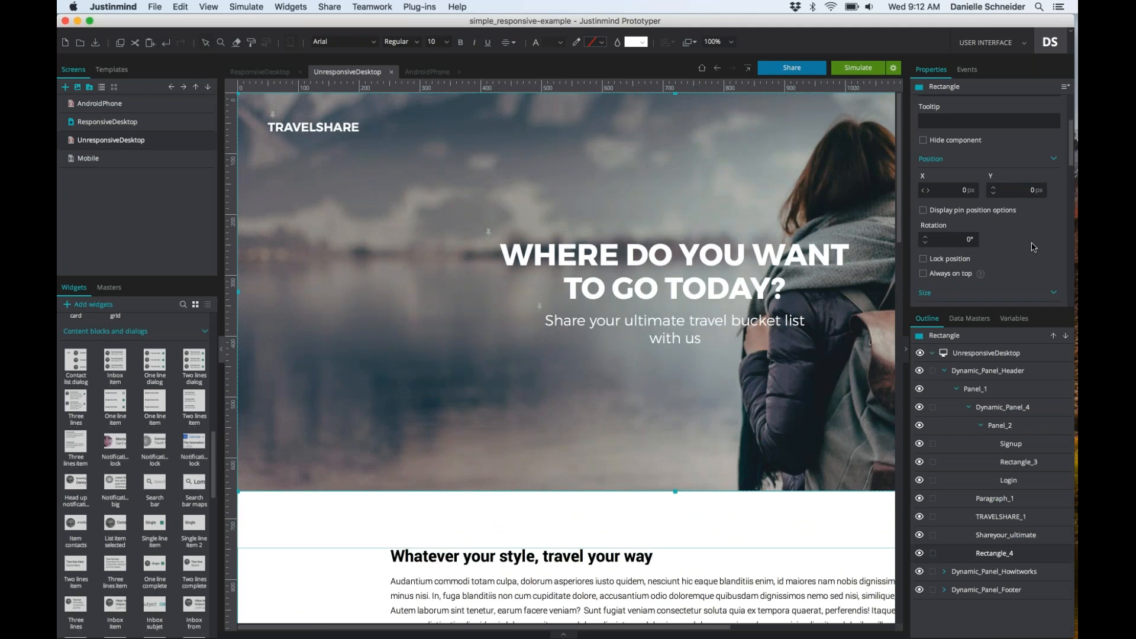
scroll(1033, 247, "down", 6)
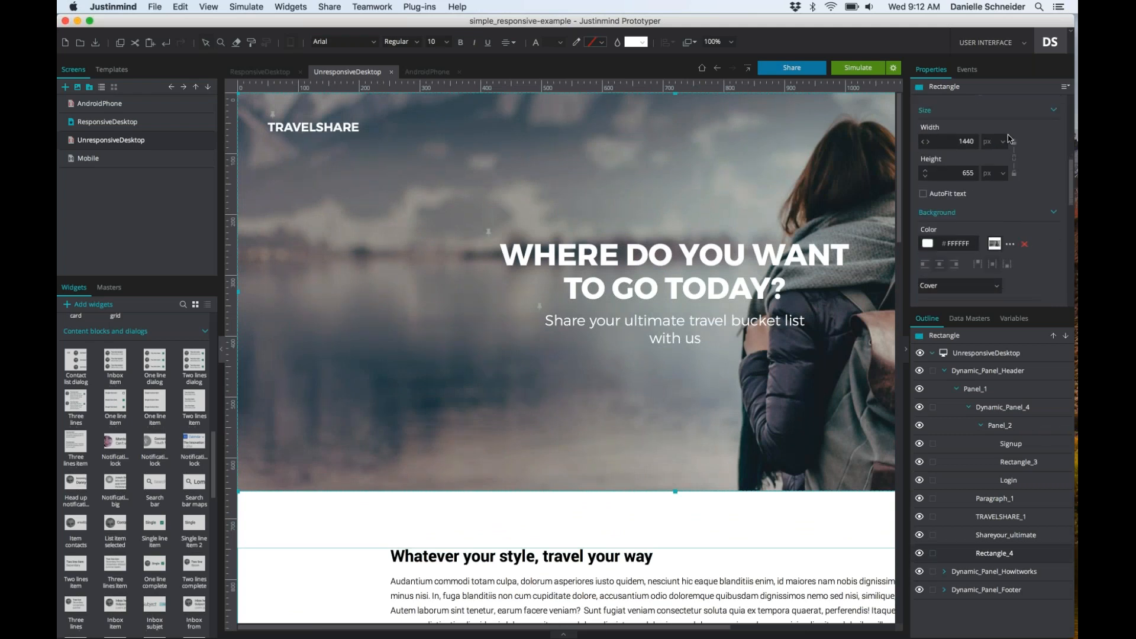
left_click(1007, 140)
left_click(986, 175)
scroll(985, 201, "down", 1)
scroll(986, 201, "down", 1)
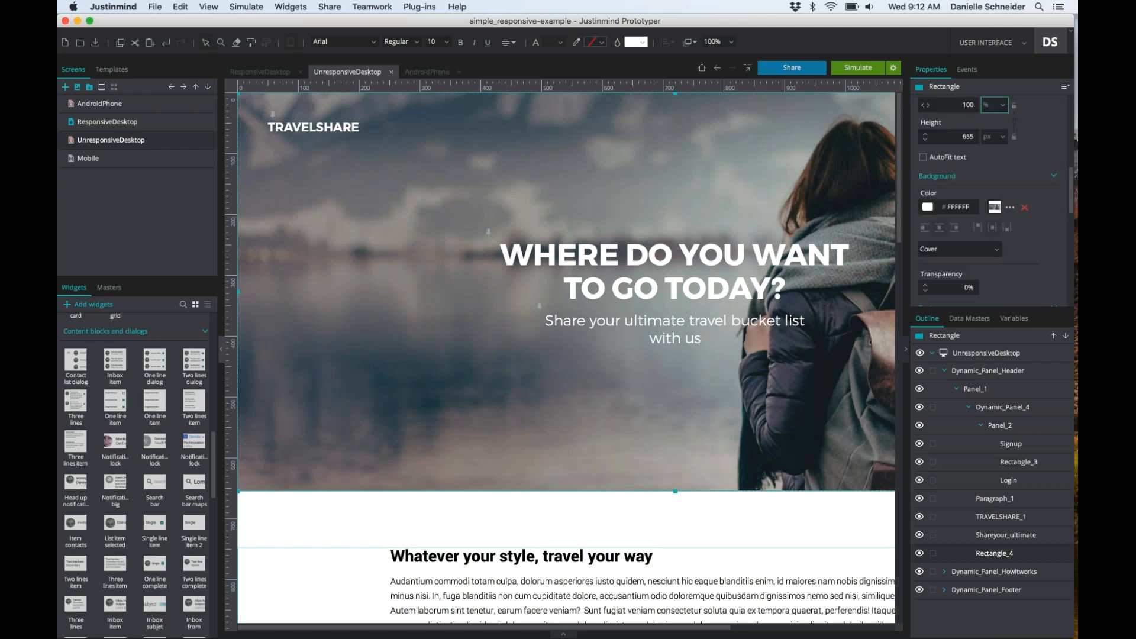
Choose Cover as the background image fill for the header rectangle
scroll(964, 137, "down", 2)
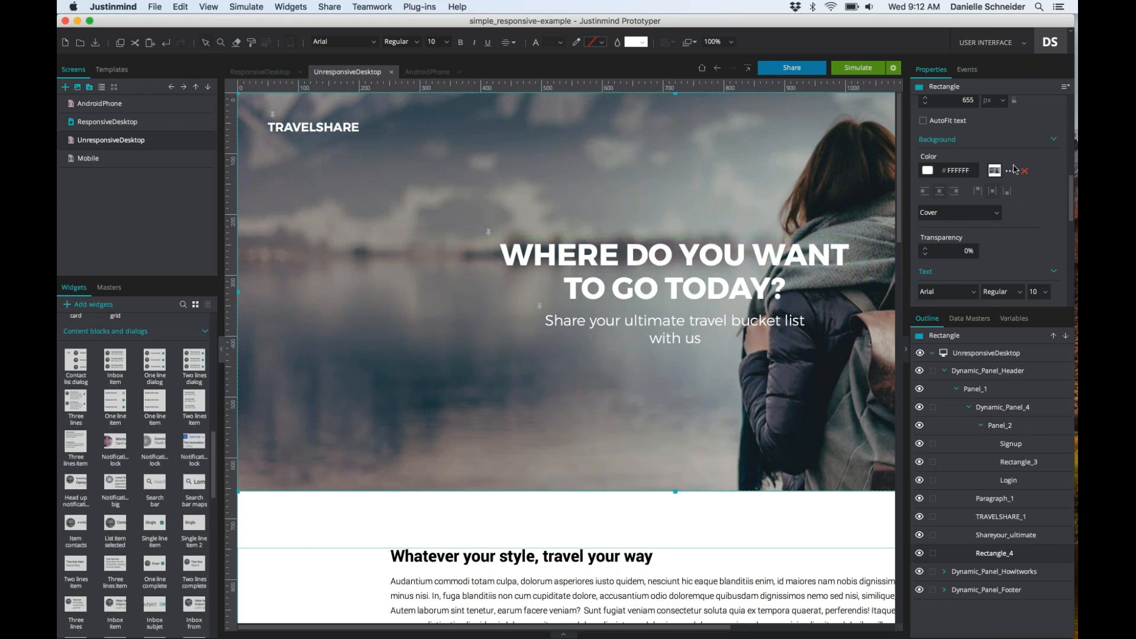
scroll(1037, 152, "up", 5)
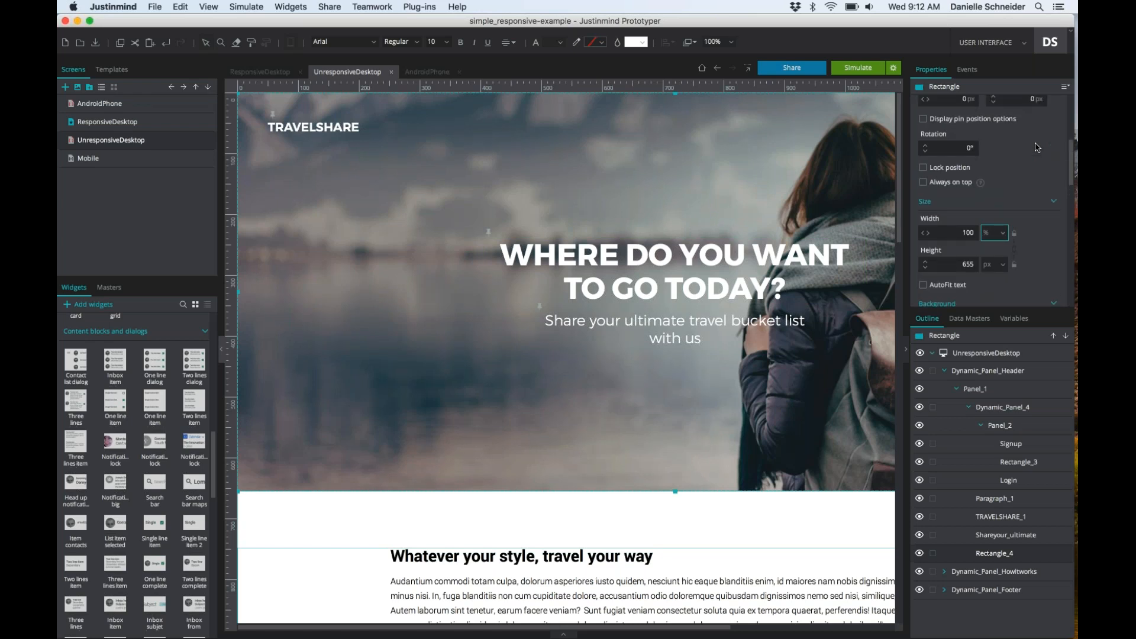
scroll(1037, 148, "down", 5)
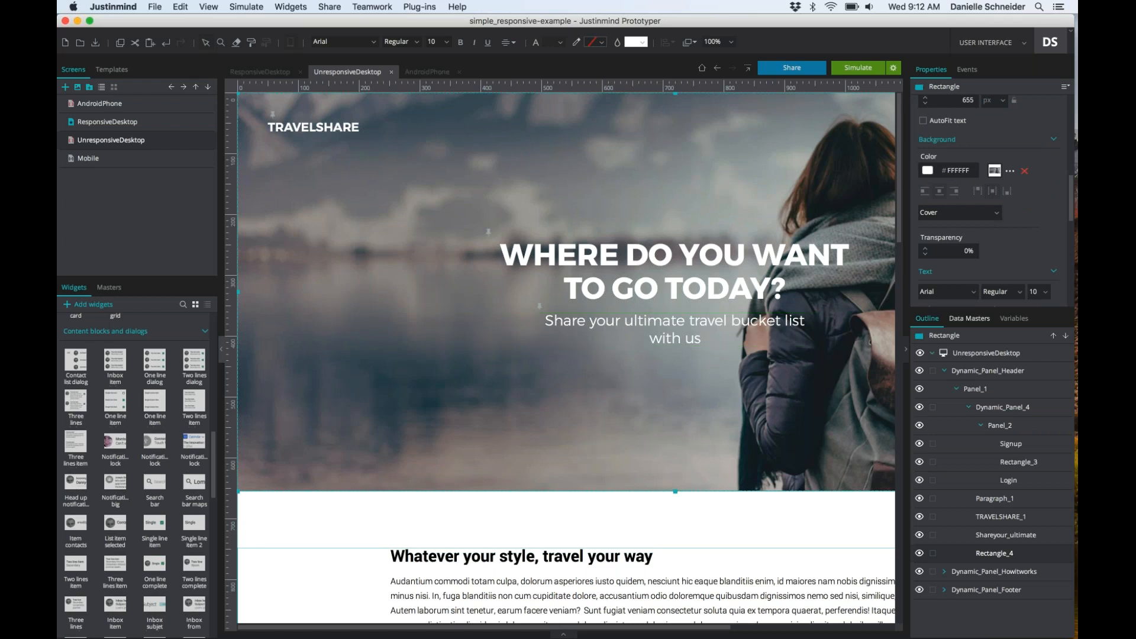
scroll(568, 355, "down", 3)
scroll(568, 355, "down", 6)
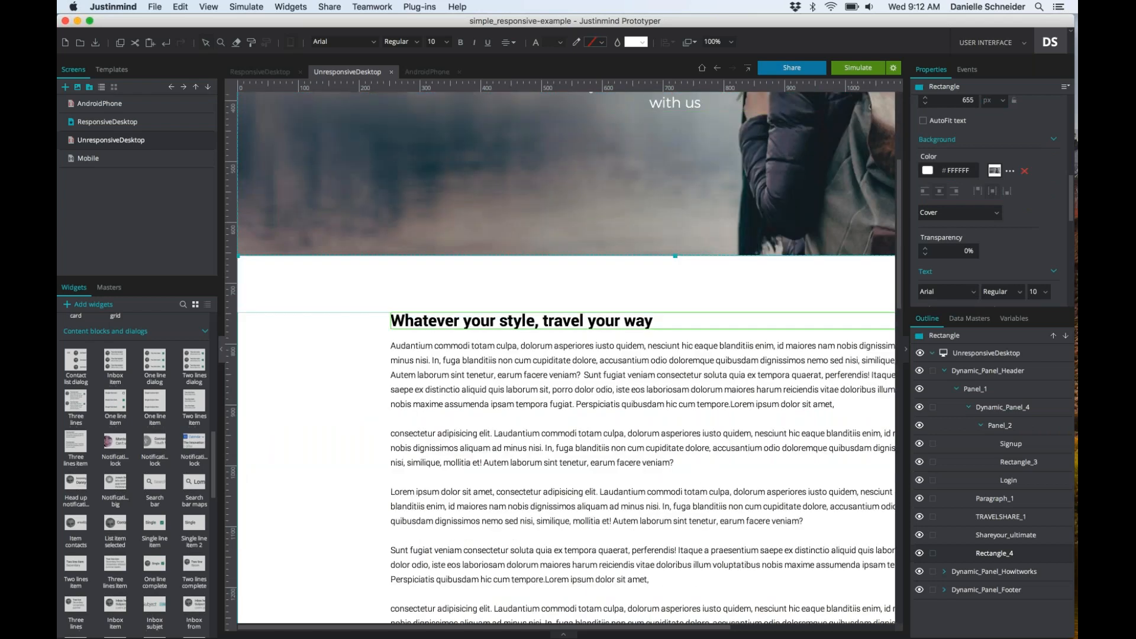
scroll(569, 355, "up", 3)
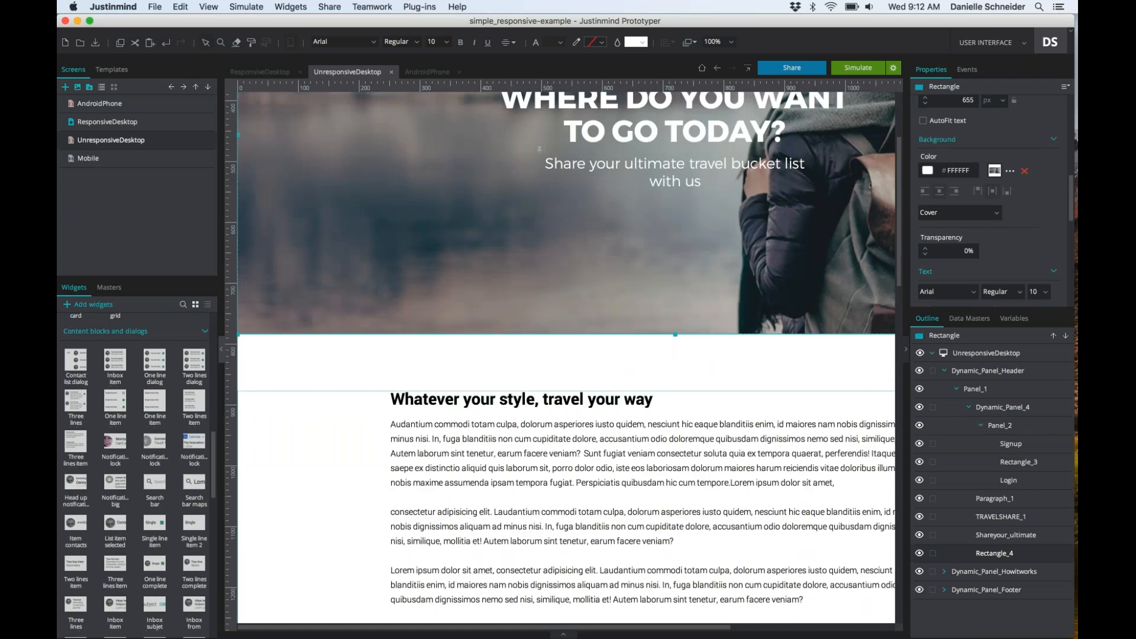
scroll(568, 355, "up", 6)
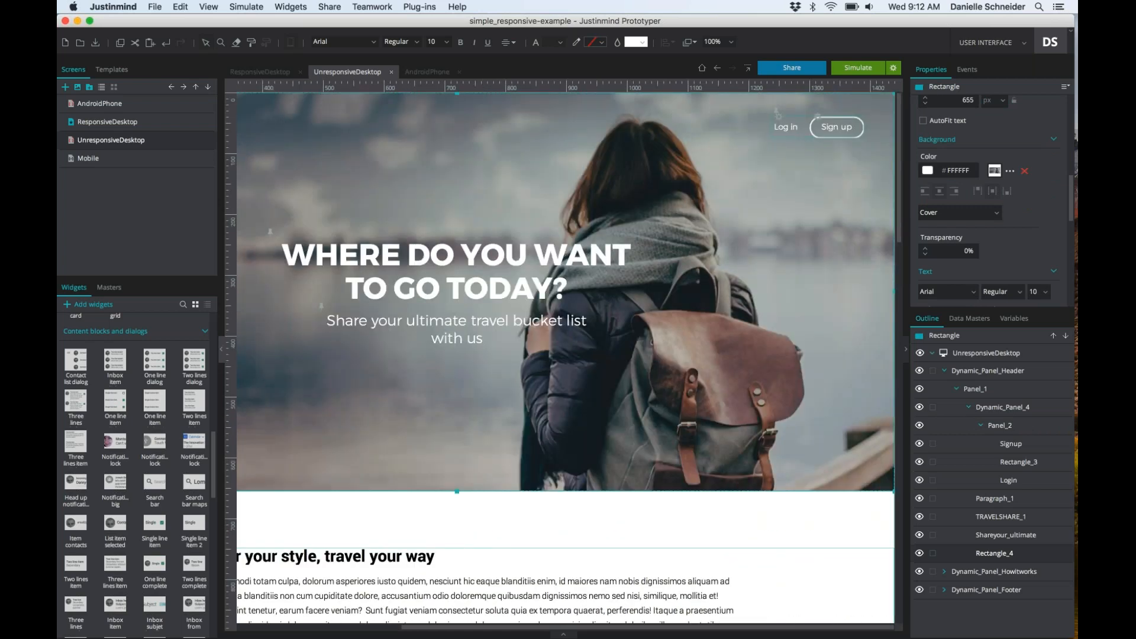
scroll(568, 355, "right", 5)
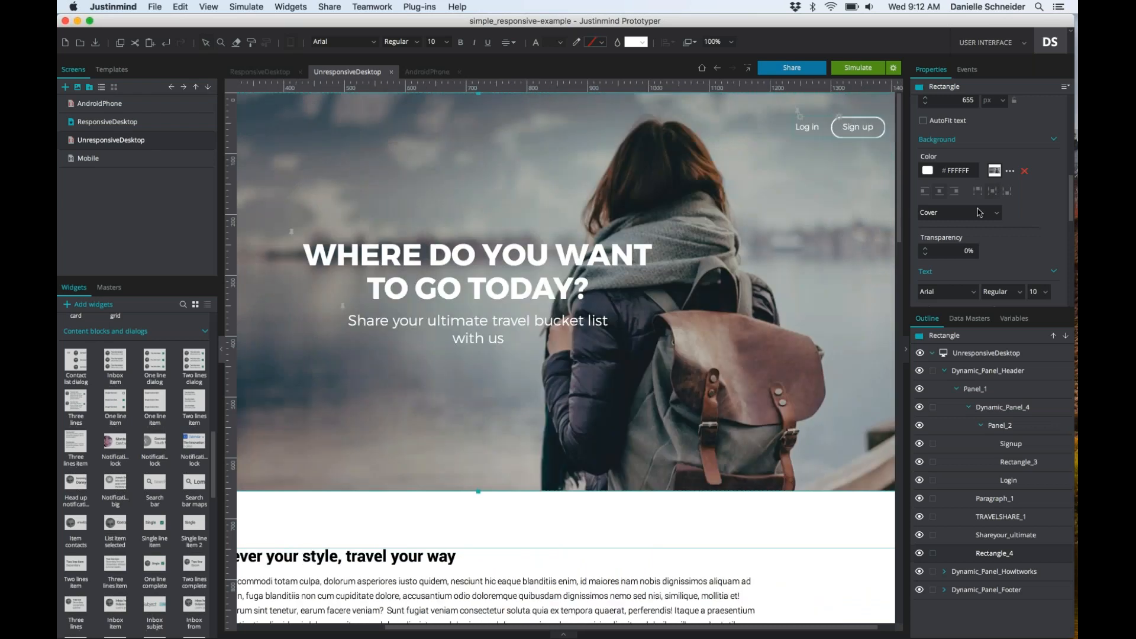
left_click(999, 214)
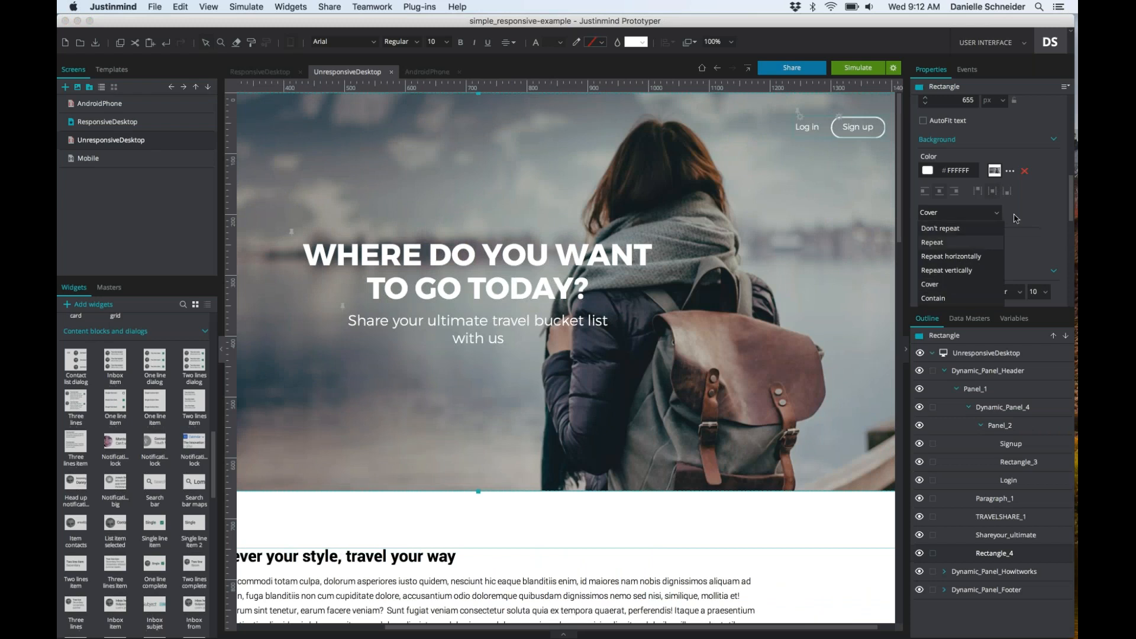
left_click(989, 285)
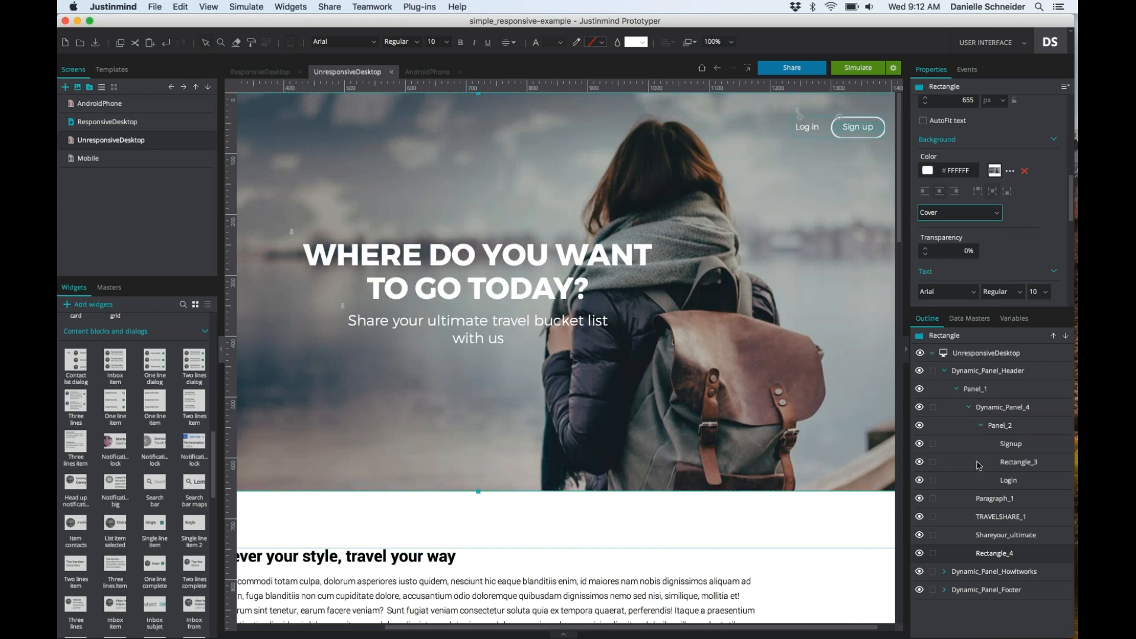
Expand Dynamic_Panel_Howitworks and set its Panel_7 to 100% width
left_click(947, 575)
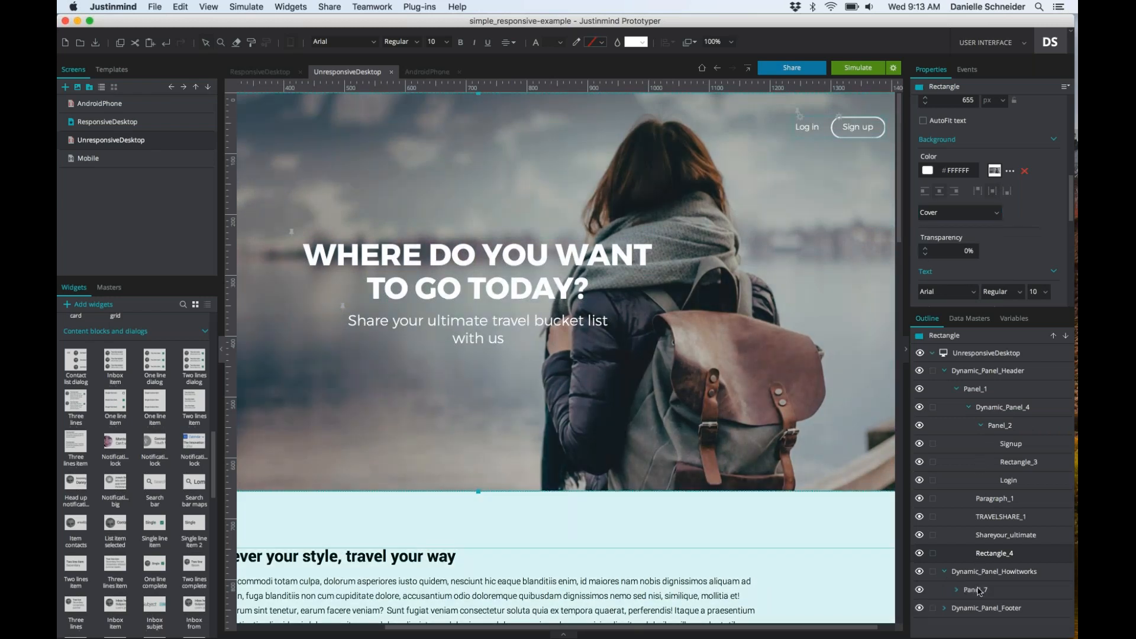
scroll(996, 181, "up", 3)
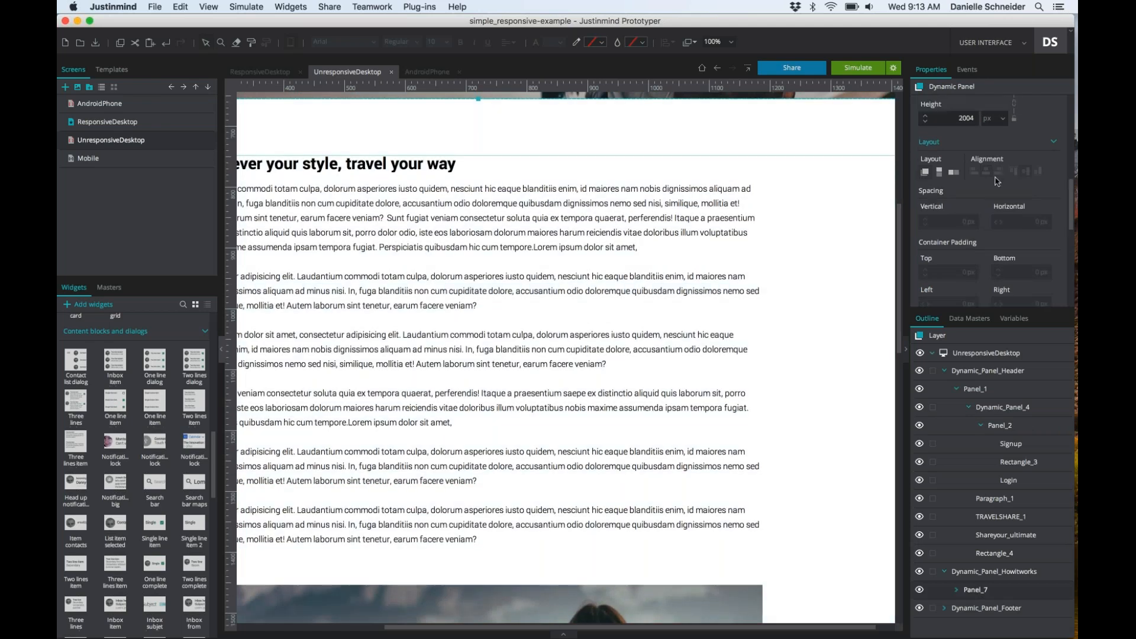
scroll(996, 181, "up", 1)
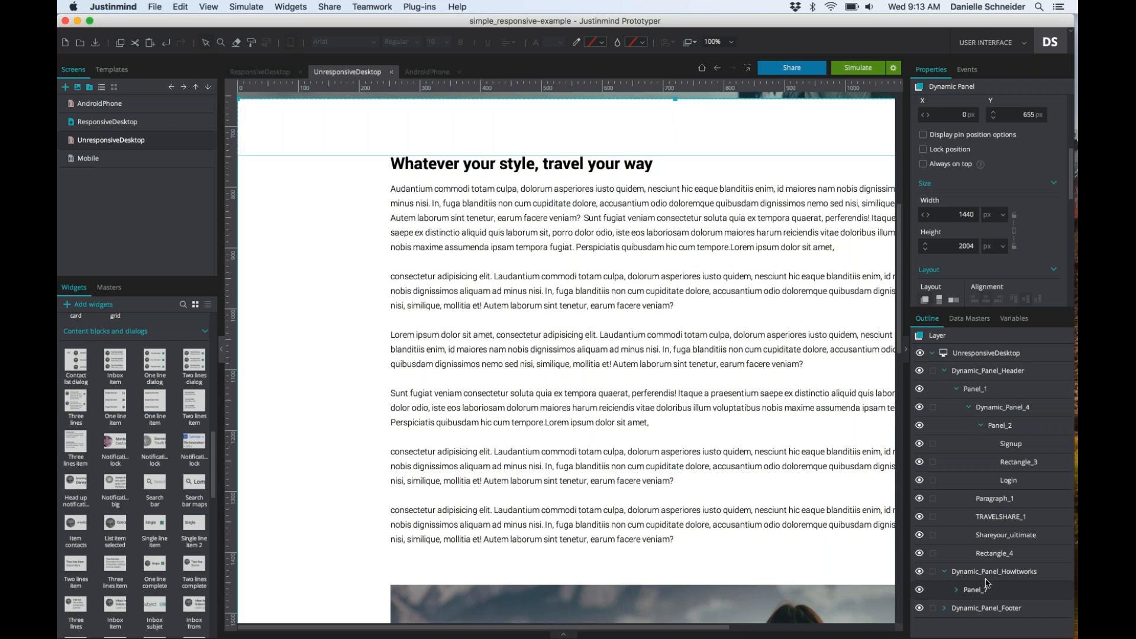
scroll(468, 300, "right", 3)
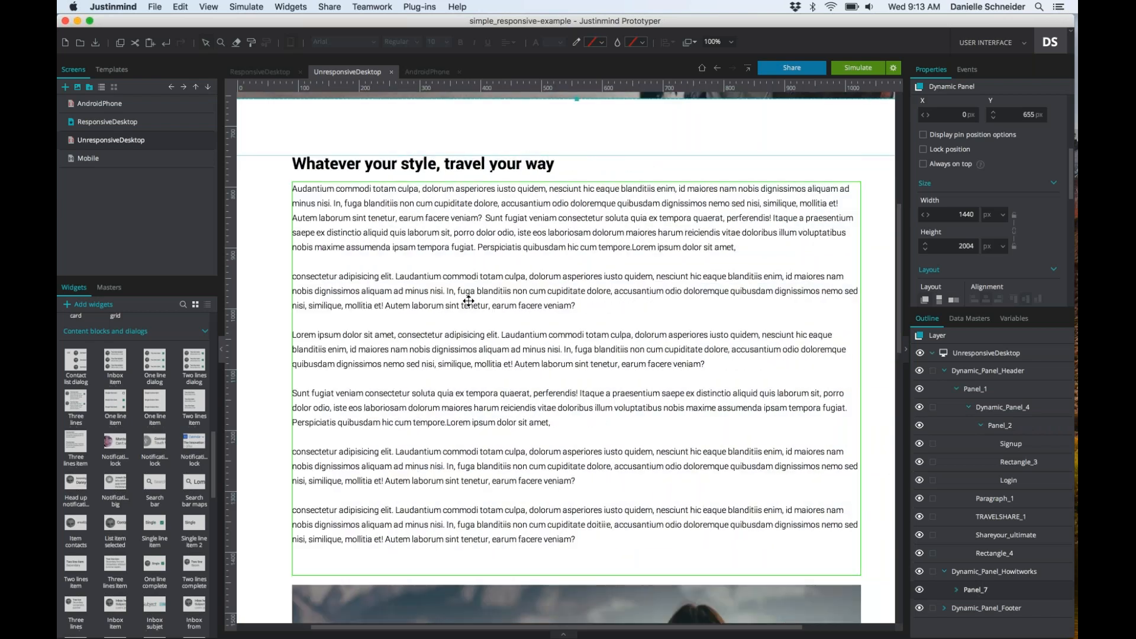
scroll(468, 300, "right", 5)
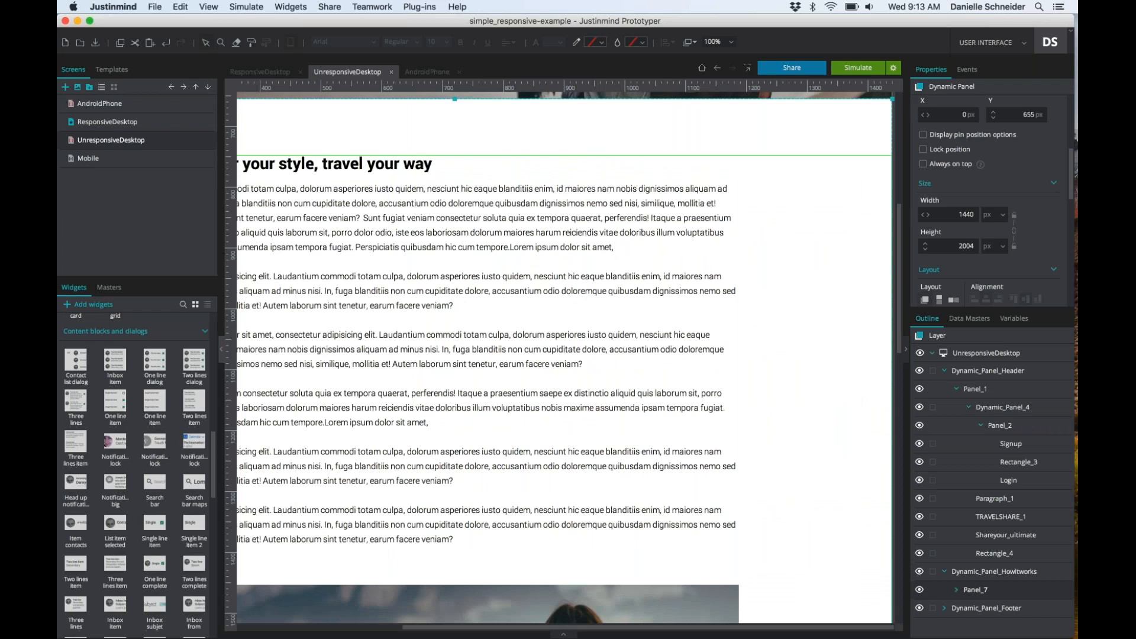
scroll(468, 300, "down", 15)
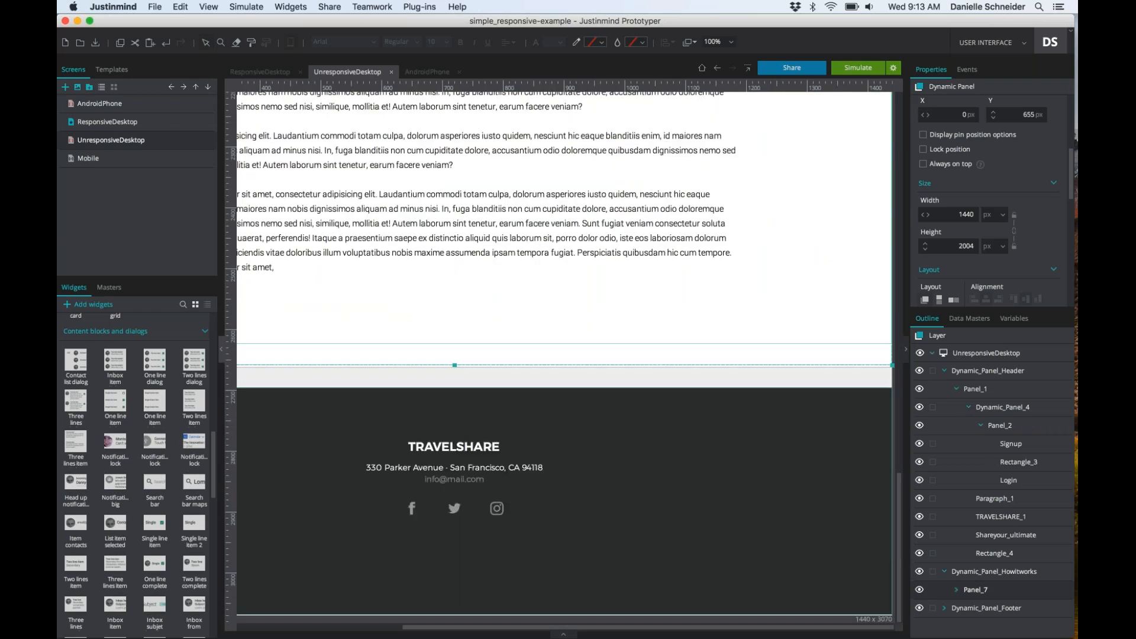
scroll(468, 301, "up", 10)
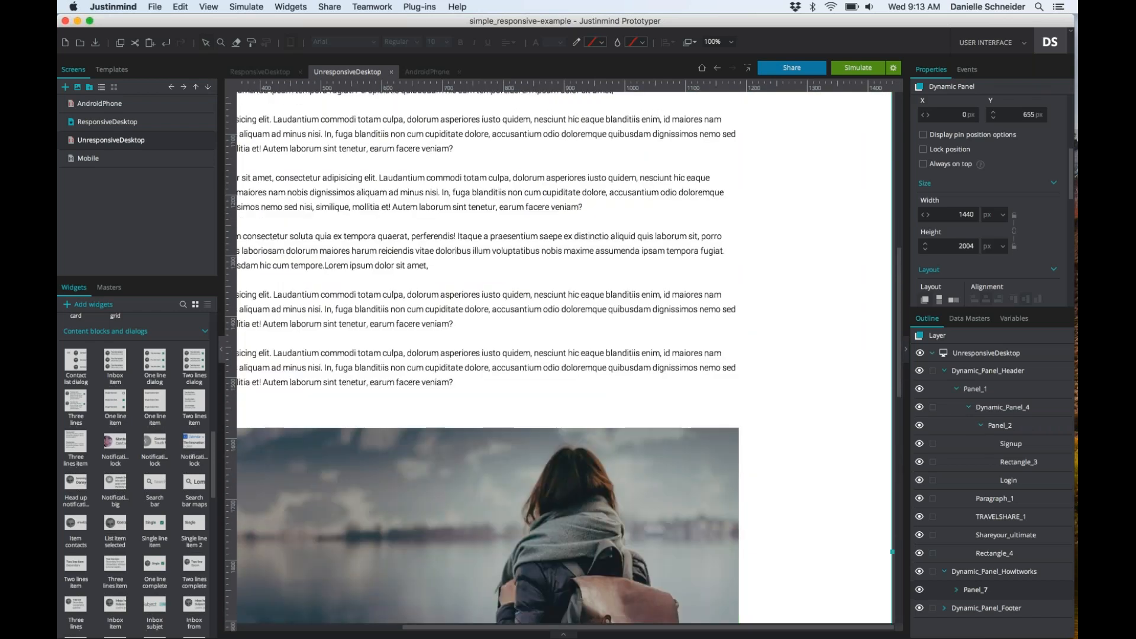
scroll(469, 301, "up", 3)
left_click(1000, 216)
left_click(996, 251)
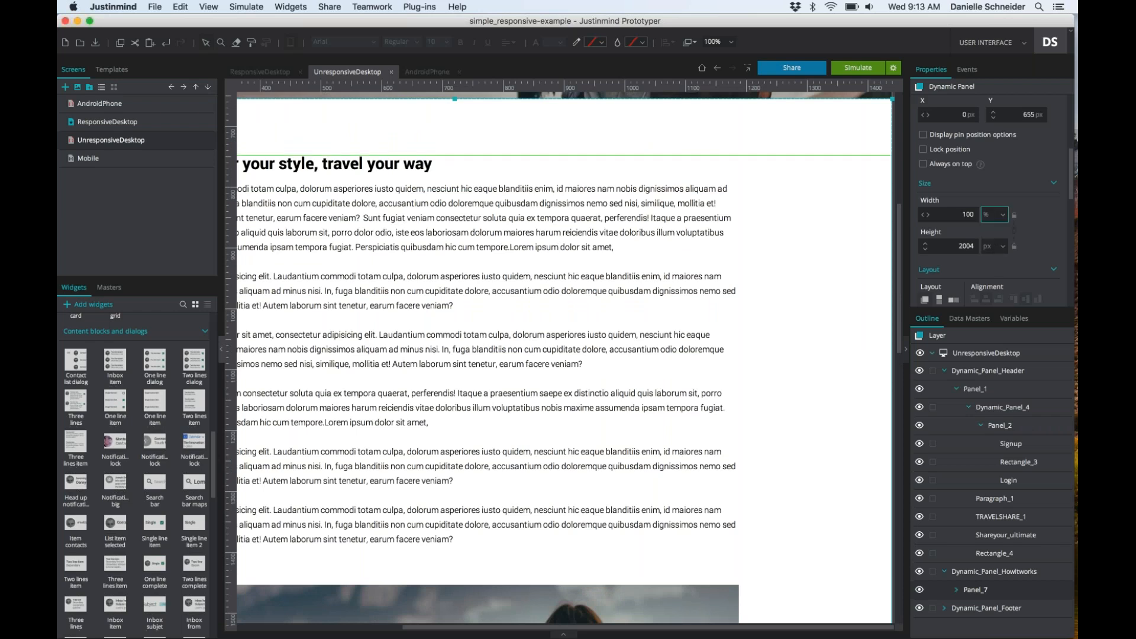
Expand Panel_7 and set the width of the nested Dynamic_Panel_2 to 100%
scroll(308, 307, "up", 6)
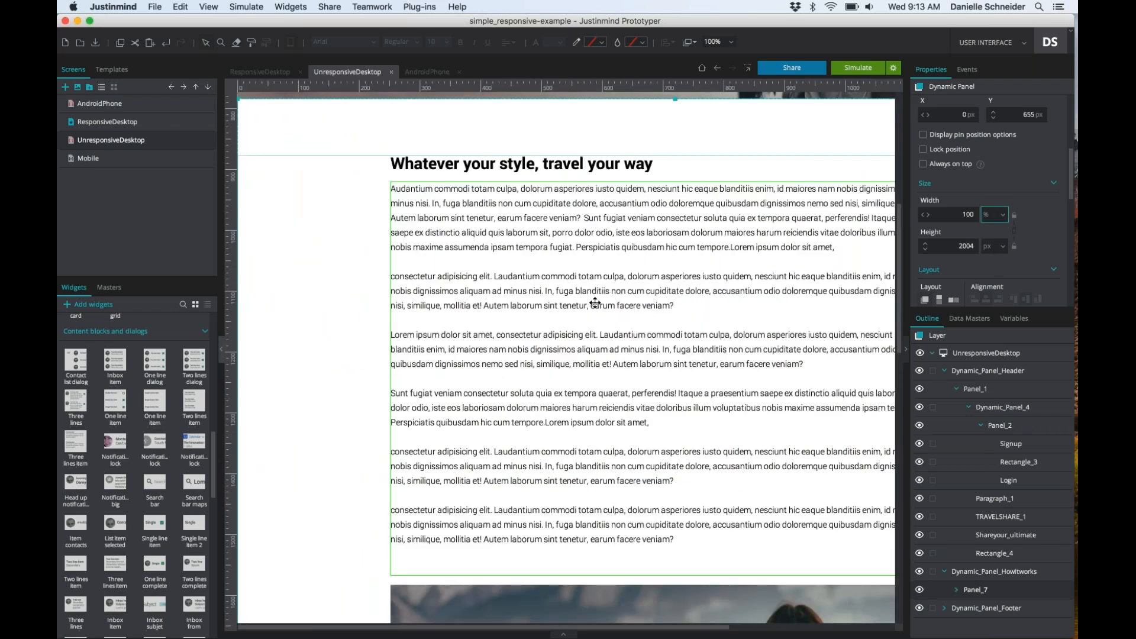
scroll(316, 351, "down", 3)
scroll(316, 352, "right", 3)
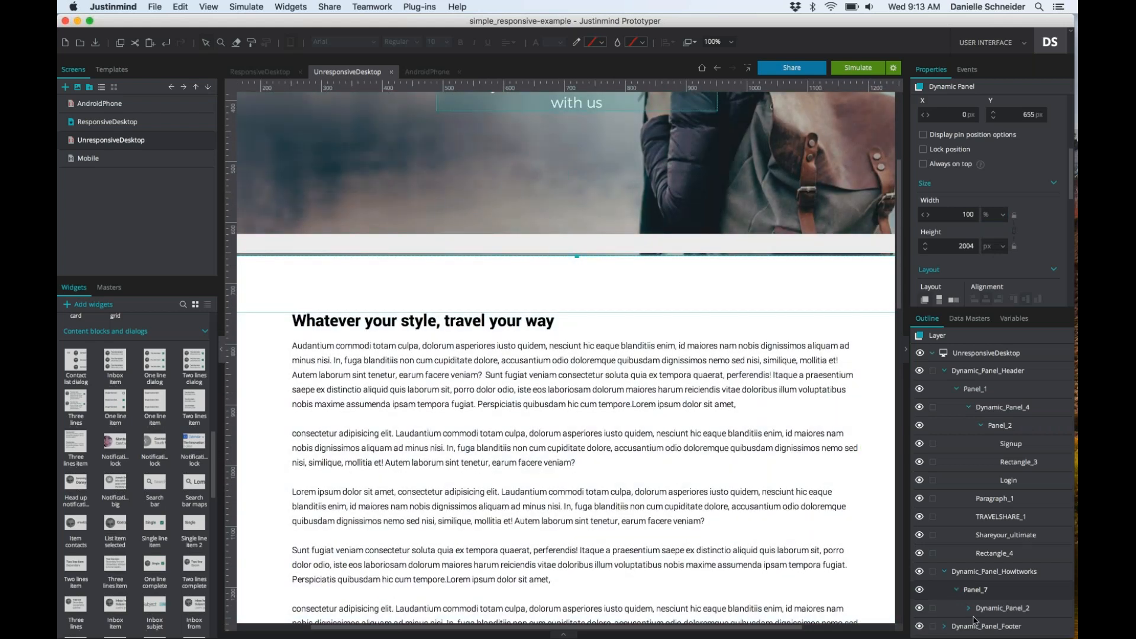
left_click(971, 609)
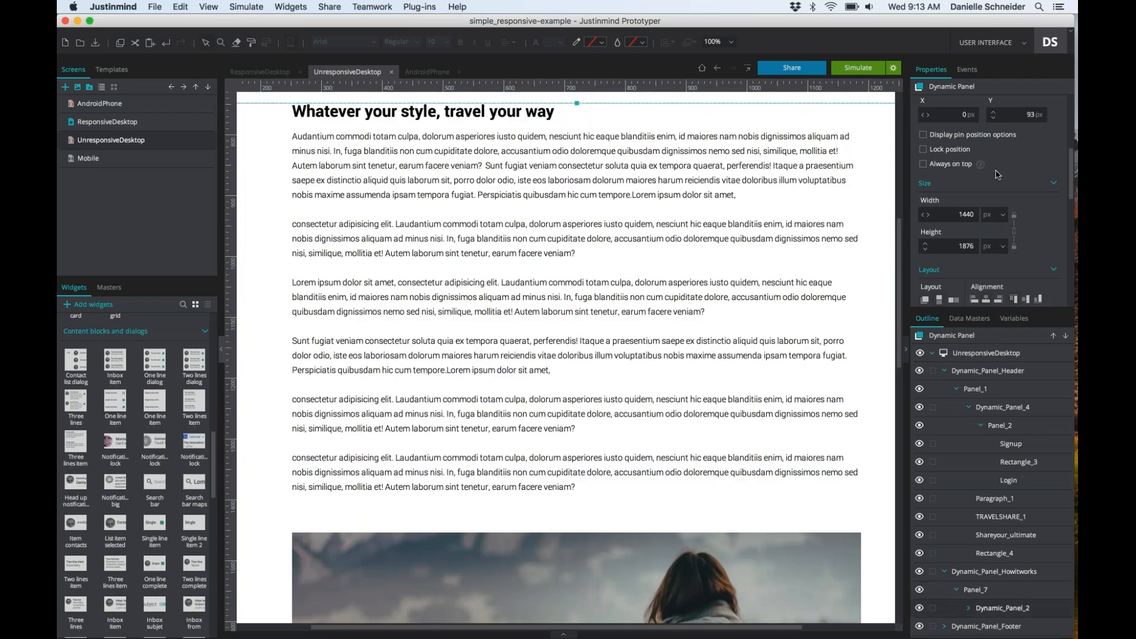
left_click(998, 216)
left_click(992, 249)
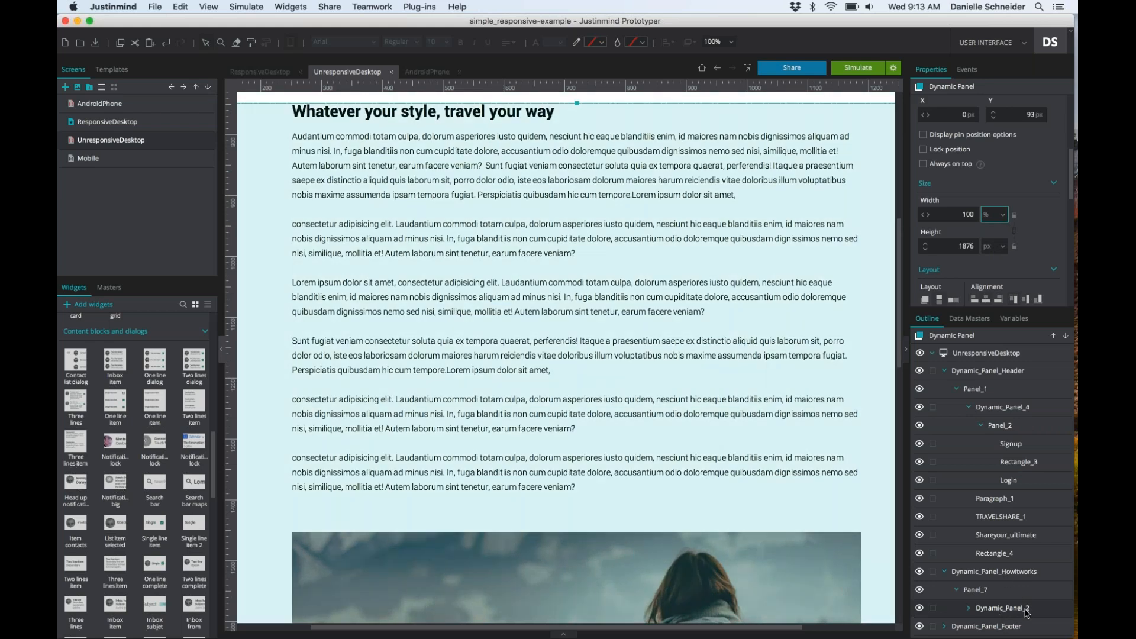
Review Panel_7 and the nested Dynamic_Panel_2, checking how far each extends around the article text and image
left_click(987, 592)
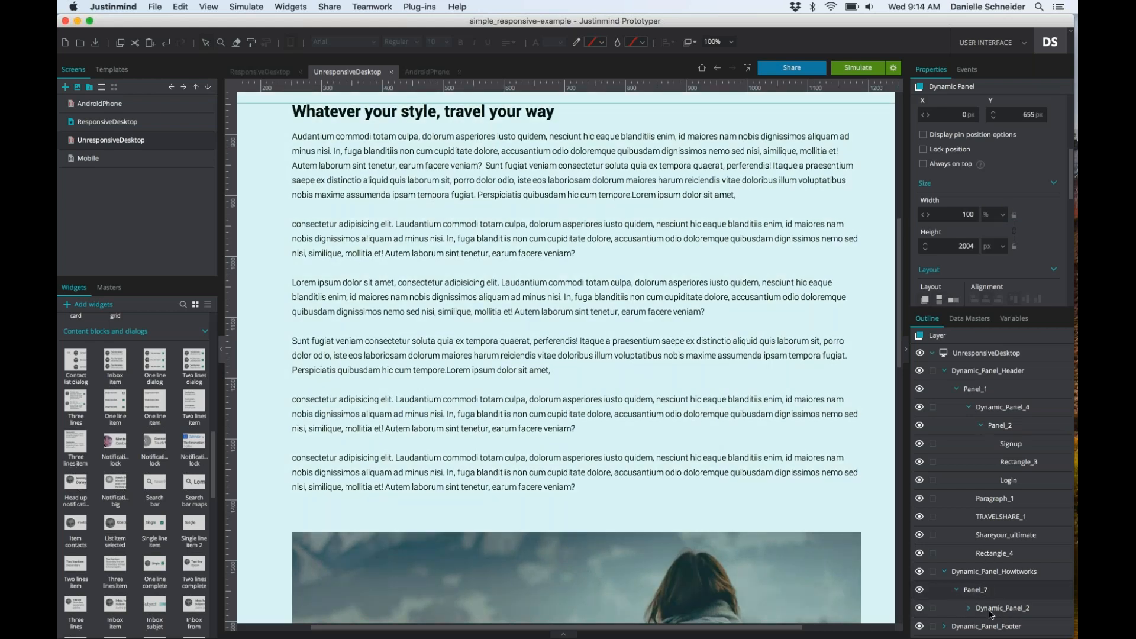
left_click(987, 609)
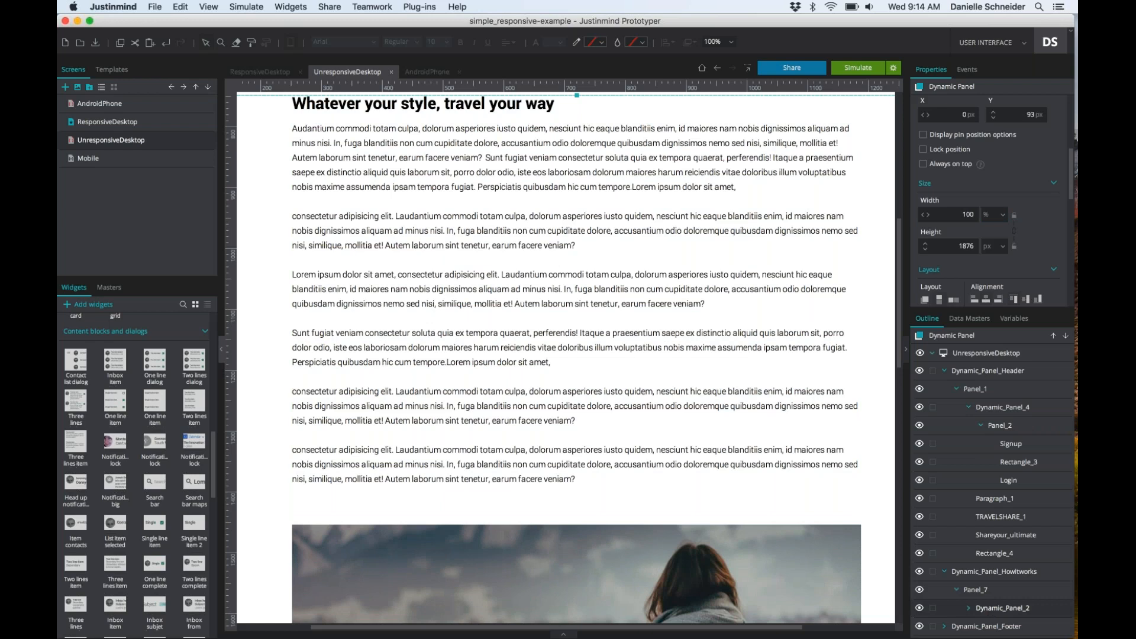
scroll(565, 355, "up", 3)
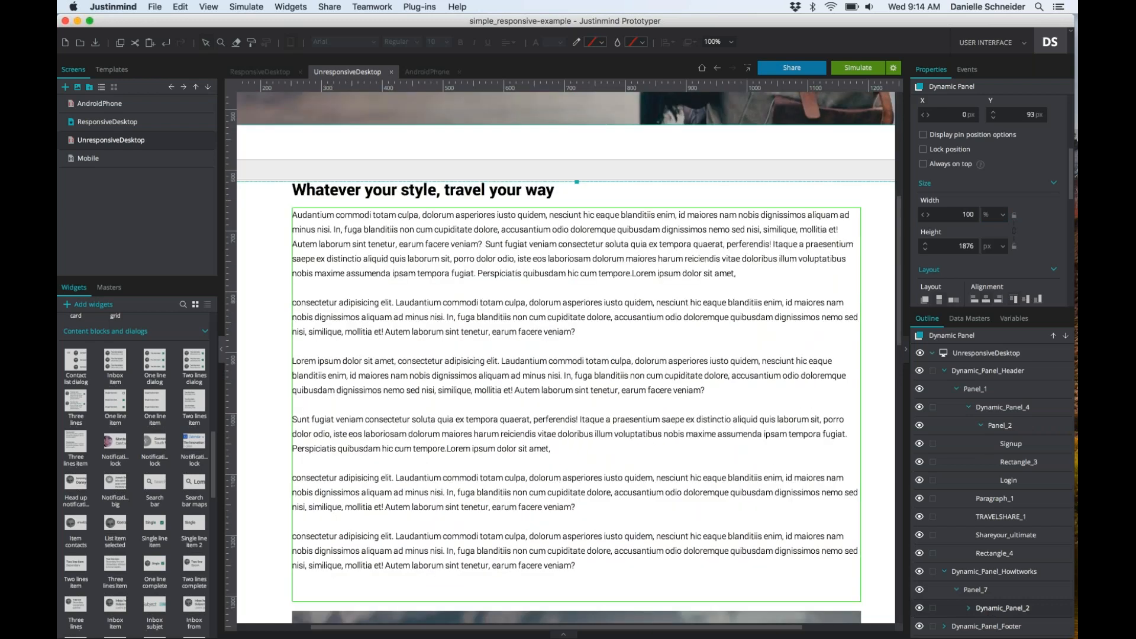
scroll(753, 387, "down", 10)
scroll(753, 388, "up", 10)
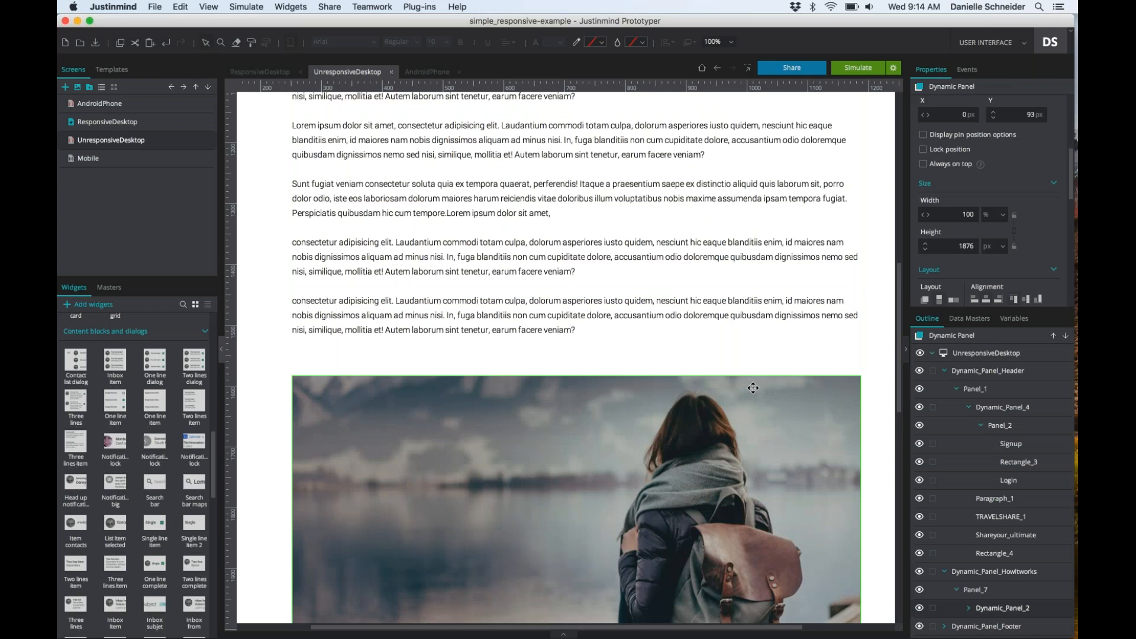
scroll(753, 387, "left", 3)
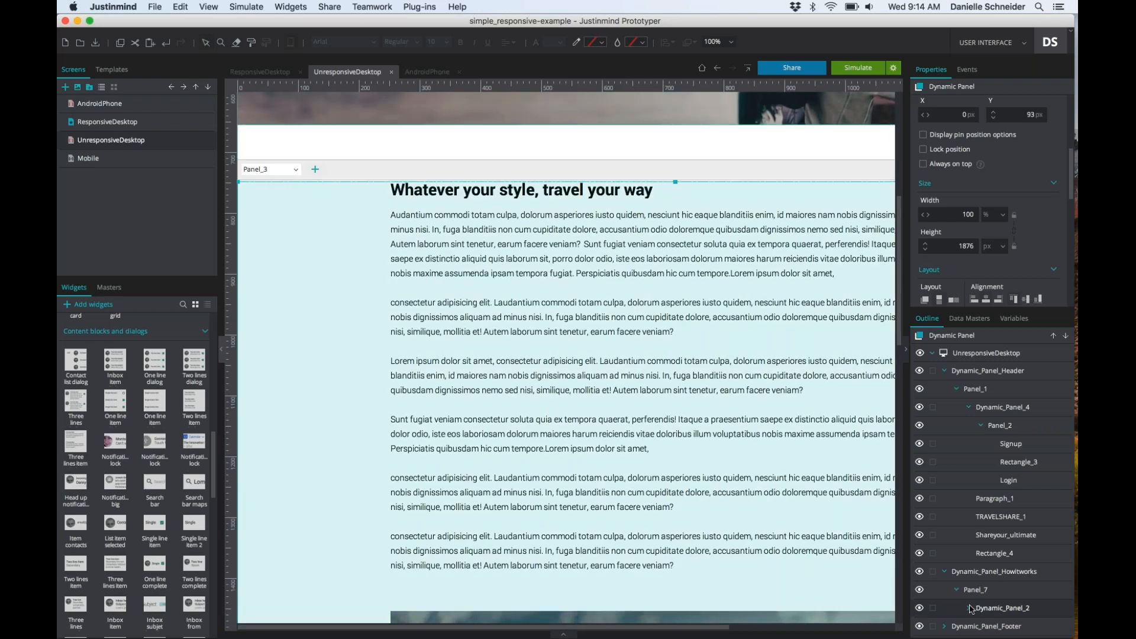
Expand Dynamic_Panel_2 and Panel_3 in the outline and examine the bottom paragraph and its parent panel
left_click(969, 608)
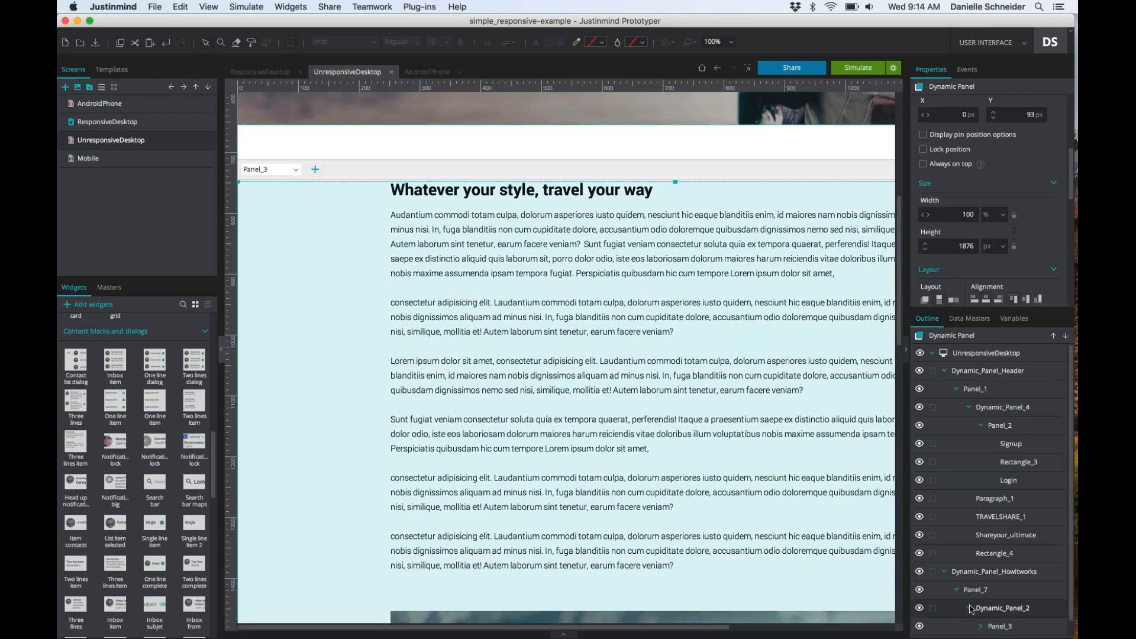
scroll(982, 592, "down", 1)
left_click(998, 606)
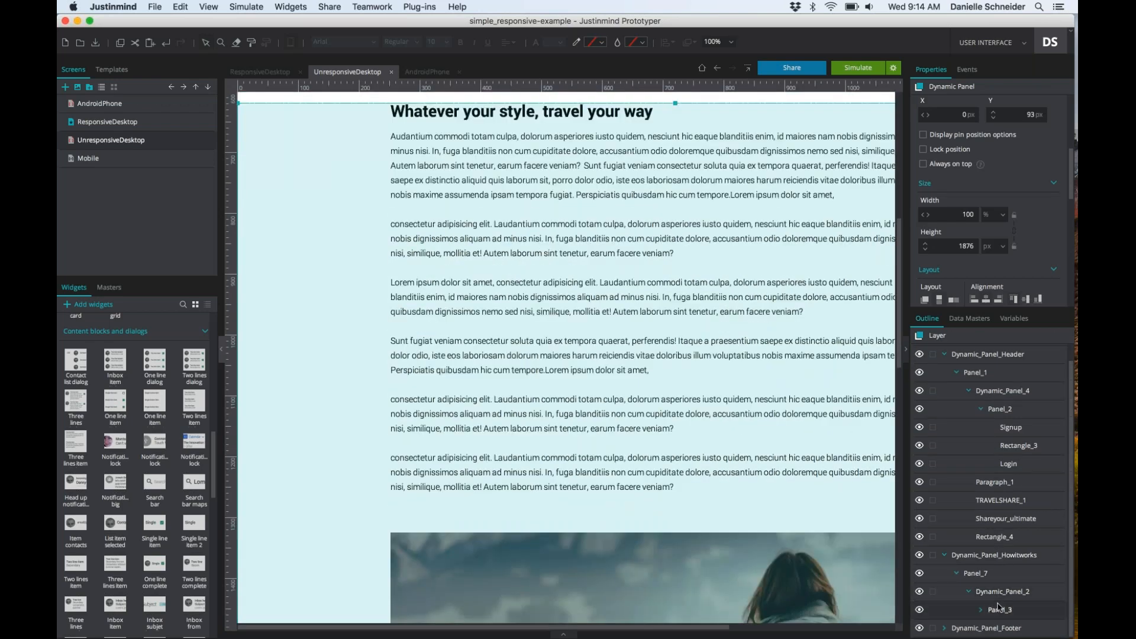
left_click(982, 610)
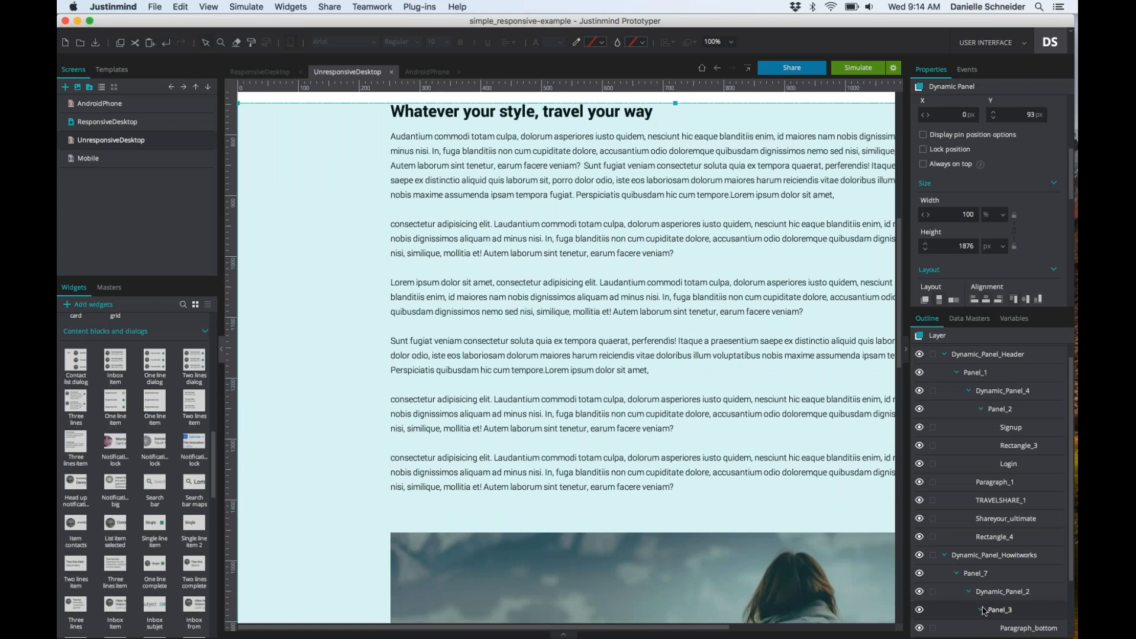
scroll(1006, 609, "down", 2)
left_click(1029, 591)
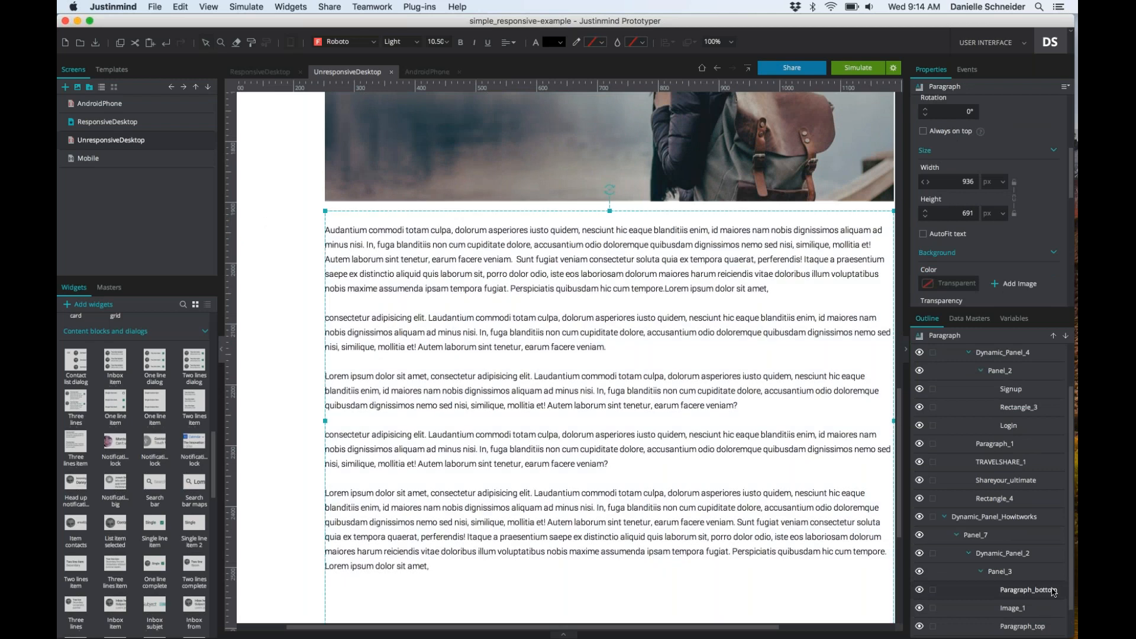
left_click(1013, 559)
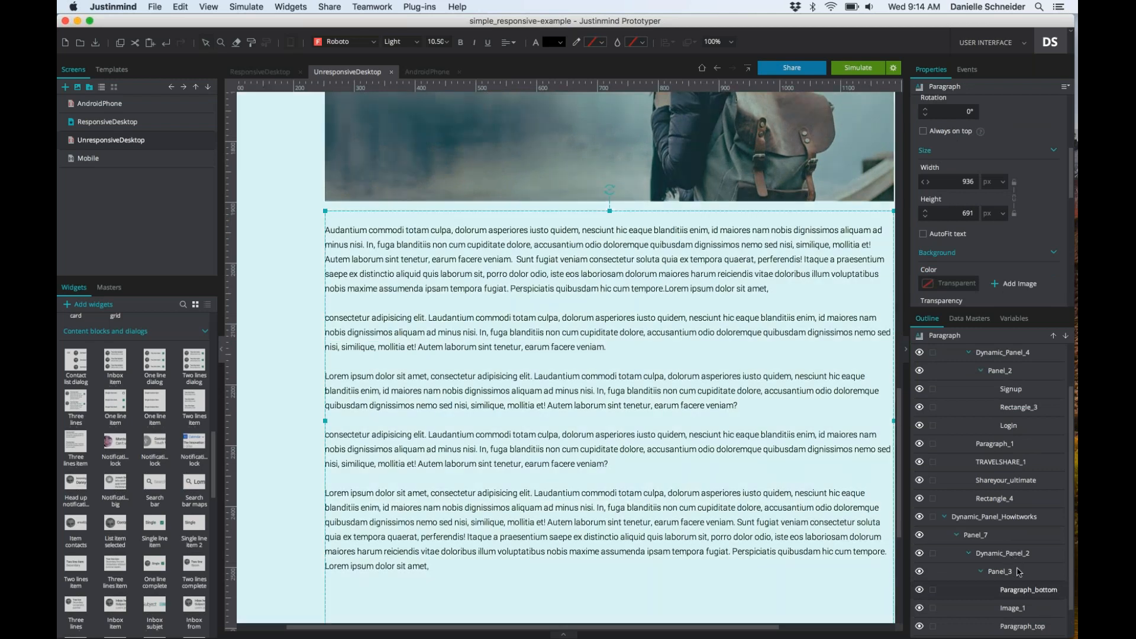
left_click(1017, 569)
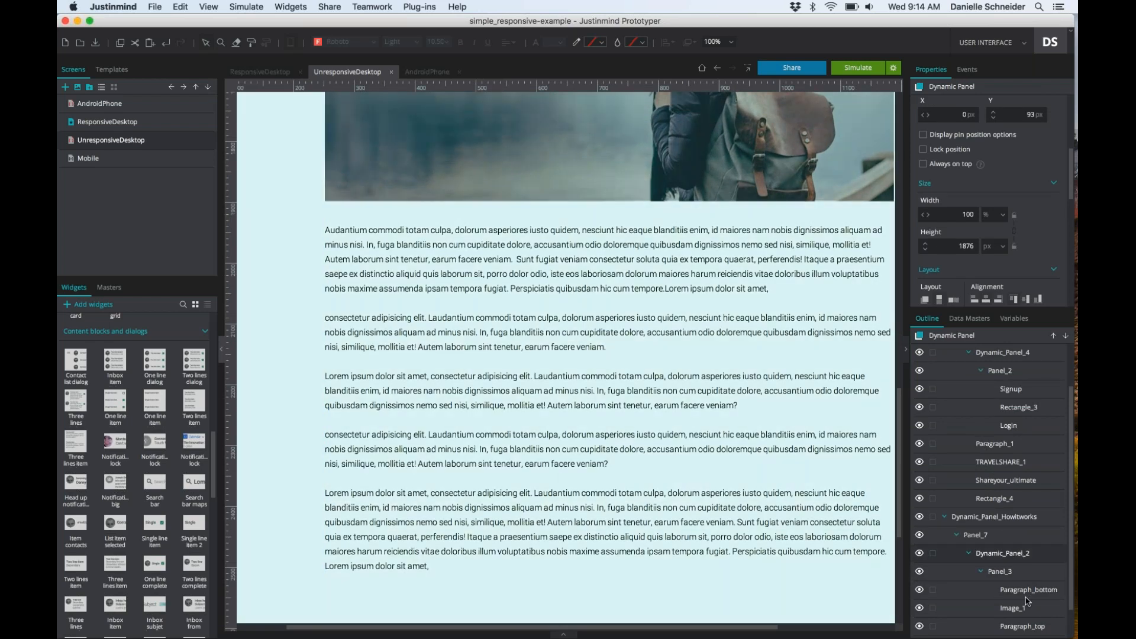
Switch the width of Paragraph_bottom in Panel_3 from pixels to a percentage
left_click(1029, 596)
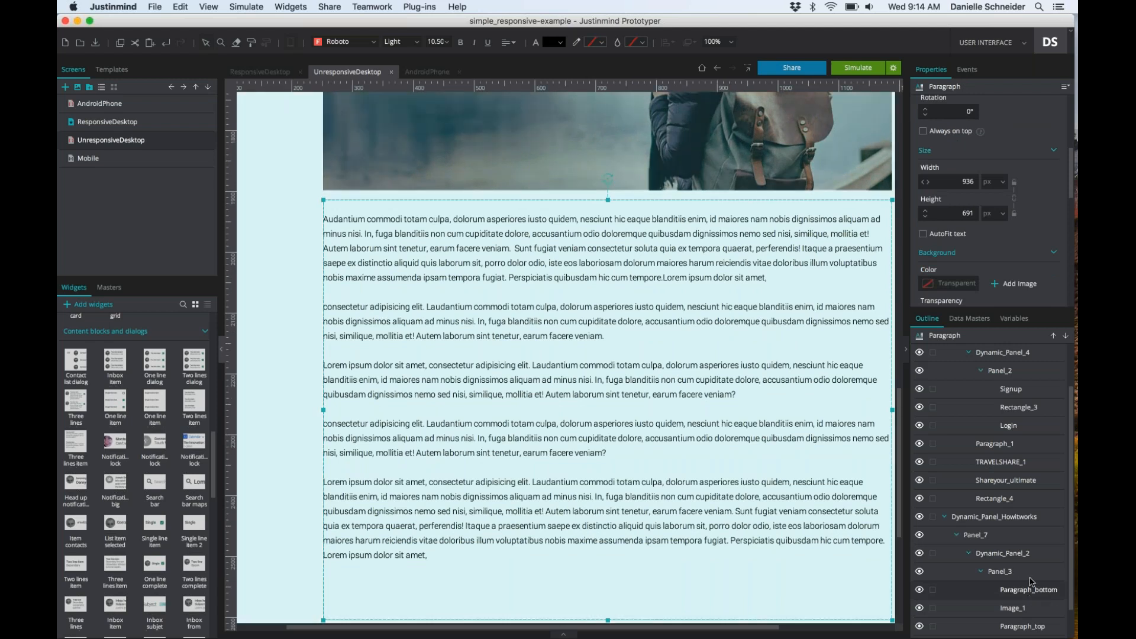
scroll(1020, 582, "down", 2)
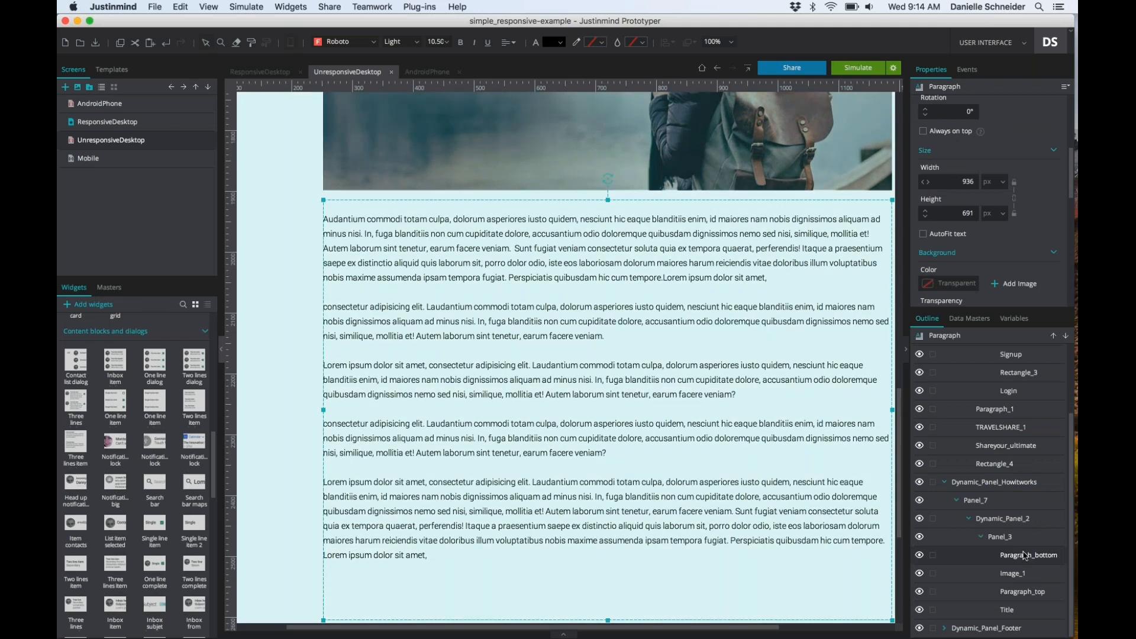
scroll(608, 410, "down", 4)
scroll(608, 409, "right", 3)
scroll(692, 297, "up", 8)
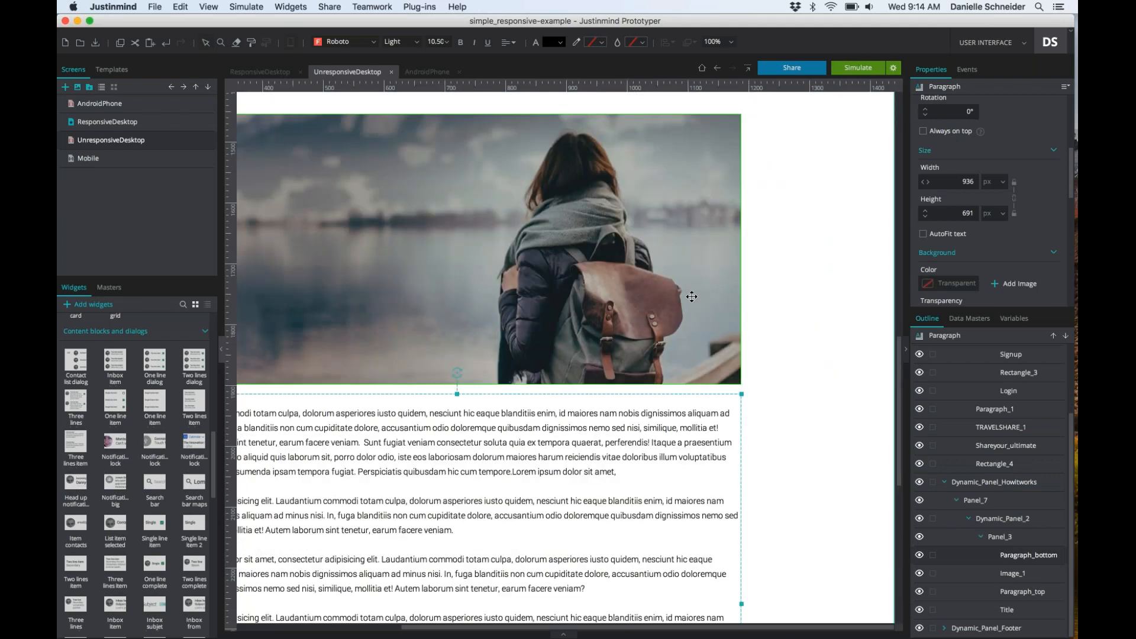
left_click(995, 182)
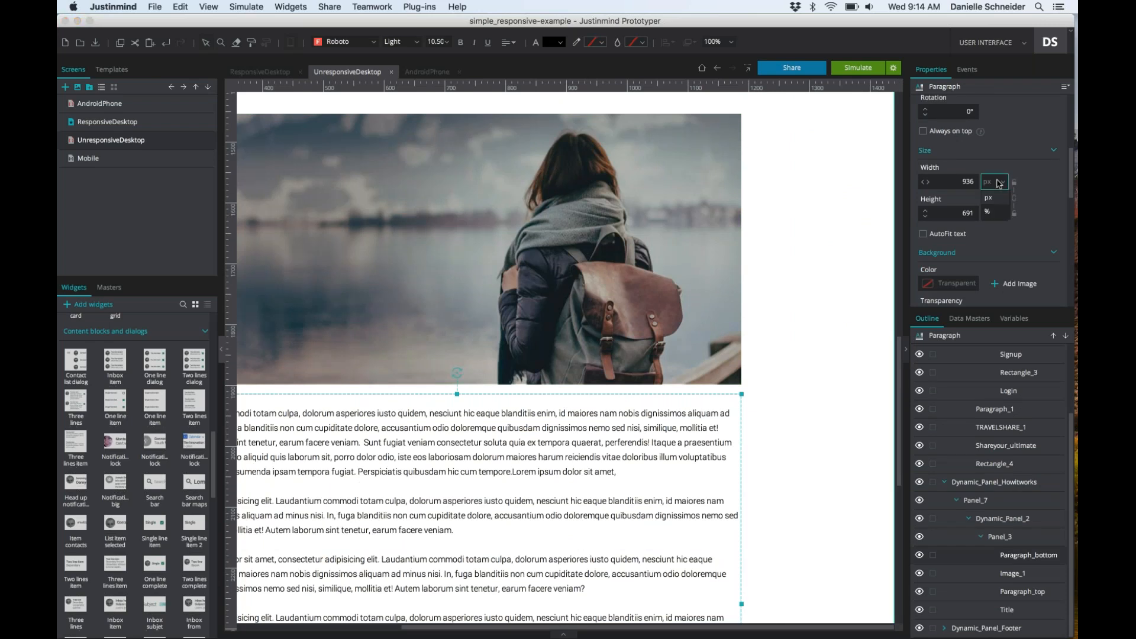
left_click(991, 212)
Switch the width of Image_1 in Panel_3 to a percentage, 65%
left_click(1012, 573)
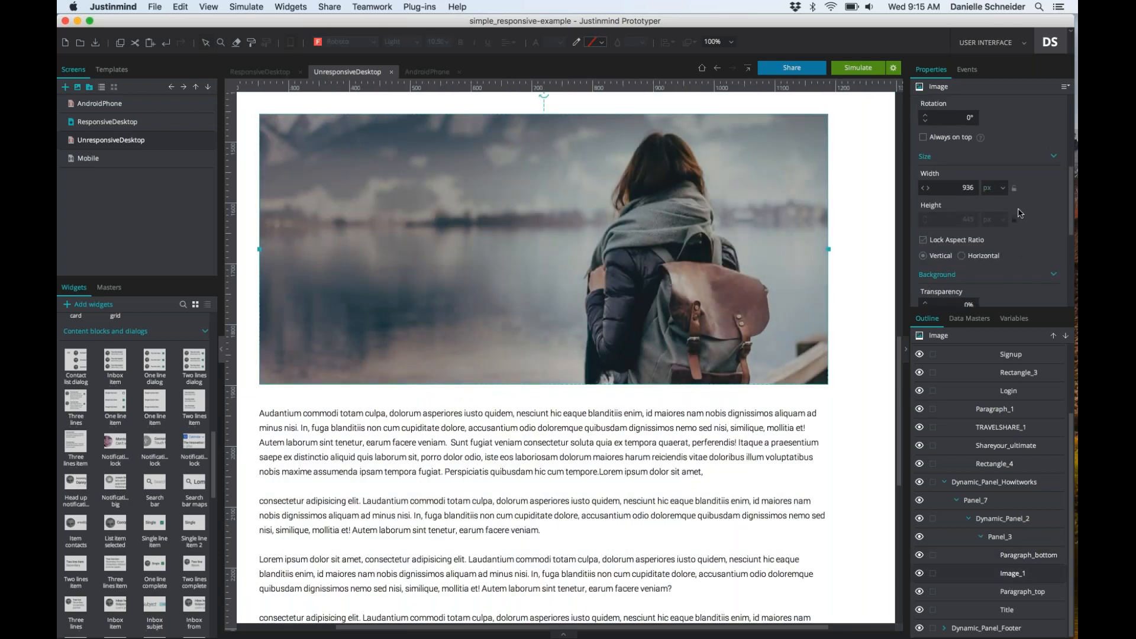
scroll(1019, 209, "up", 1)
scroll(1019, 209, "up", 1)
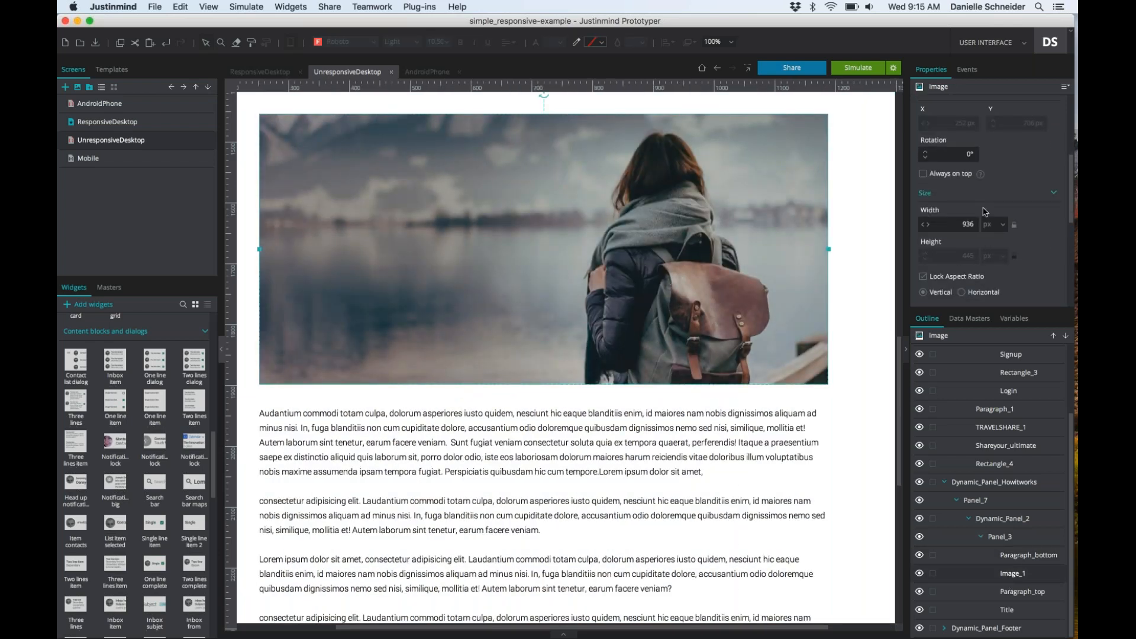
left_click(1002, 224)
left_click(987, 256)
scroll(1029, 207, "up", 3)
scroll(1027, 210, "down", 1)
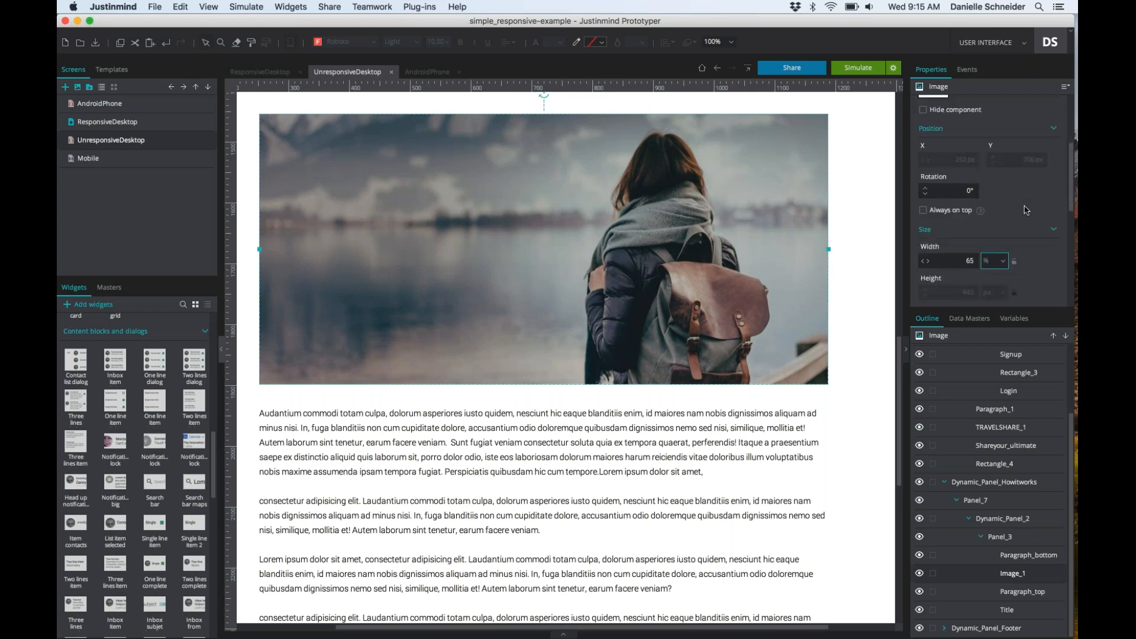
scroll(1027, 211, "down", 6)
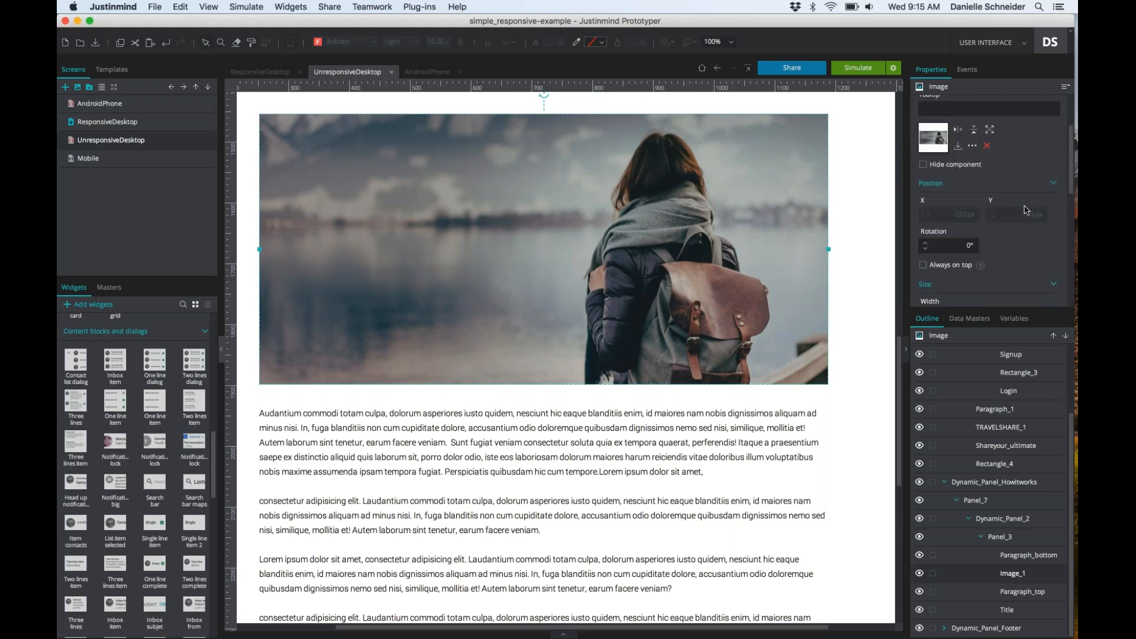
scroll(1026, 210, "up", 3)
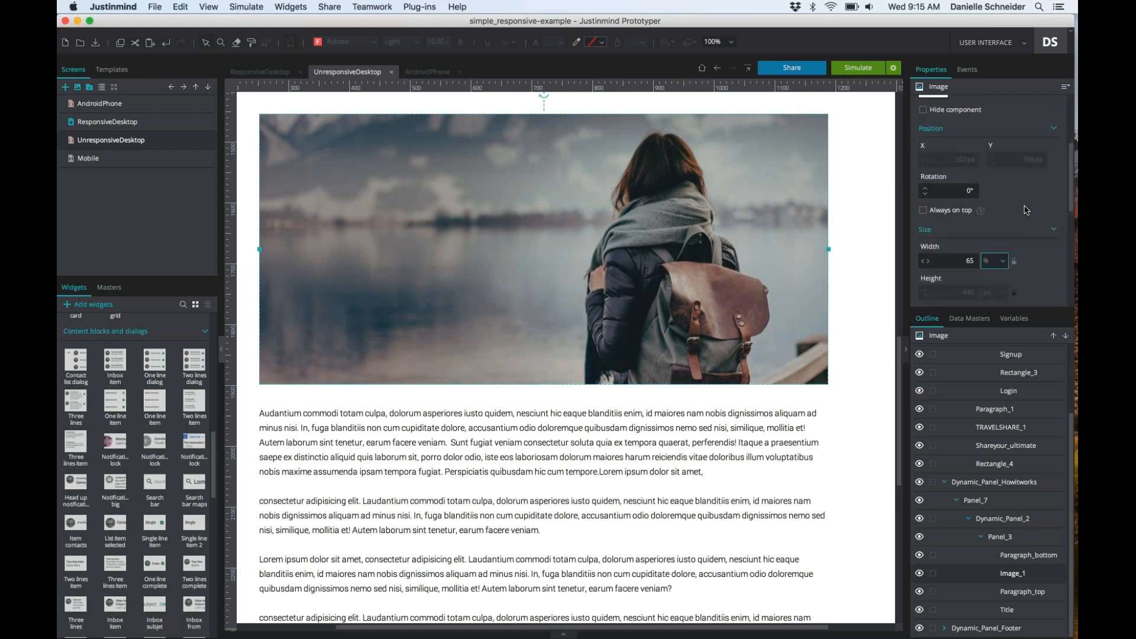
scroll(1026, 210, "up", 2)
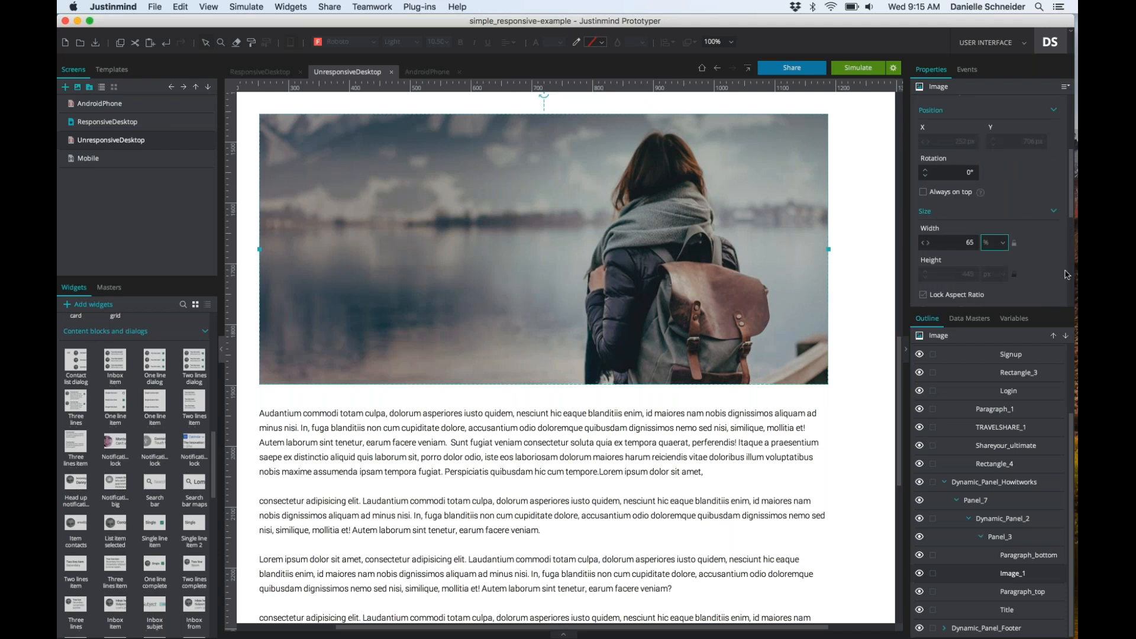
scroll(1030, 242, "down", 2)
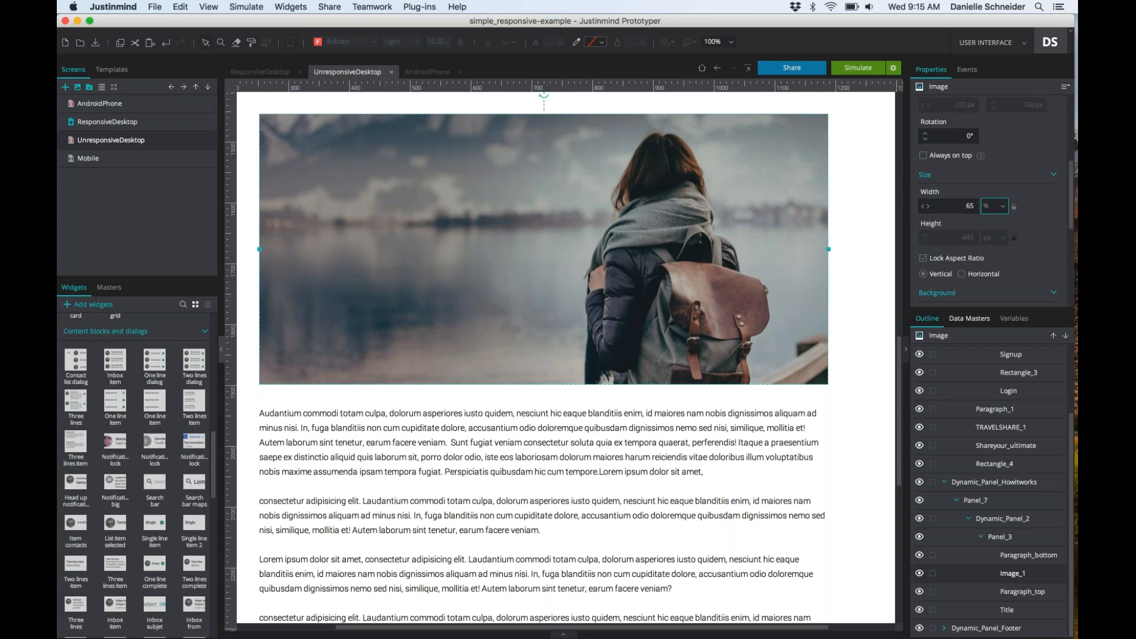
Switch the widths of Paragraph_top and Title in Panel_3 to percentages, with the Title at 65%
left_click(1022, 593)
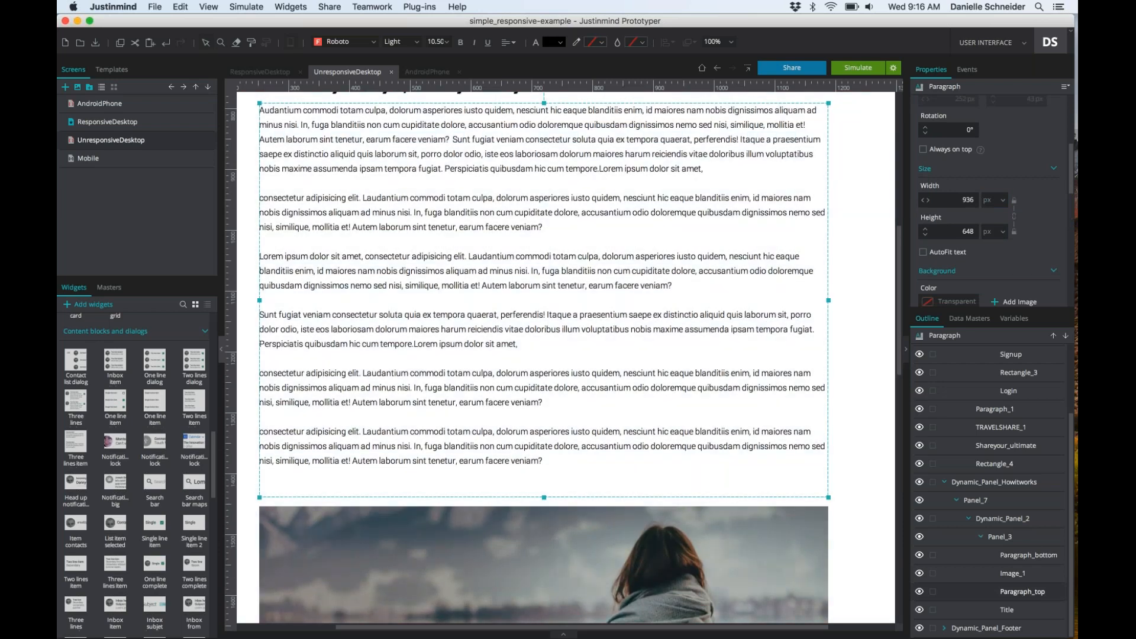
left_click(1003, 200)
left_click(992, 232)
left_click(1042, 611)
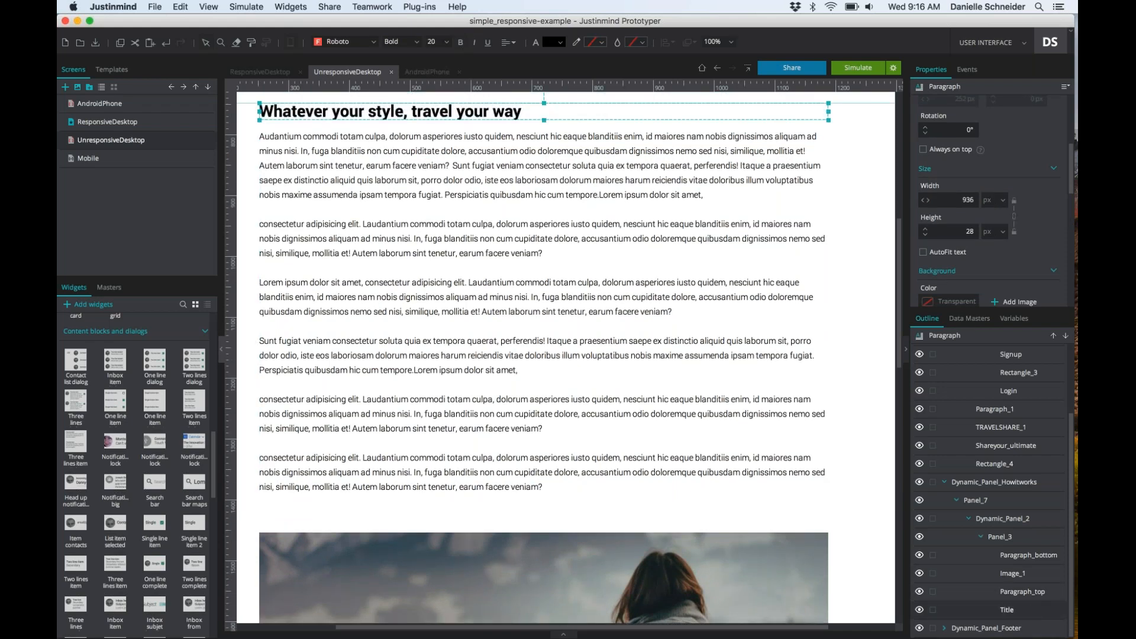
left_click(1002, 202)
left_click(999, 230)
Expand Dynamic_Panel_Footer in the outline and set its width to 100%
scroll(680, 254, "down", 3)
scroll(680, 254, "down", 15)
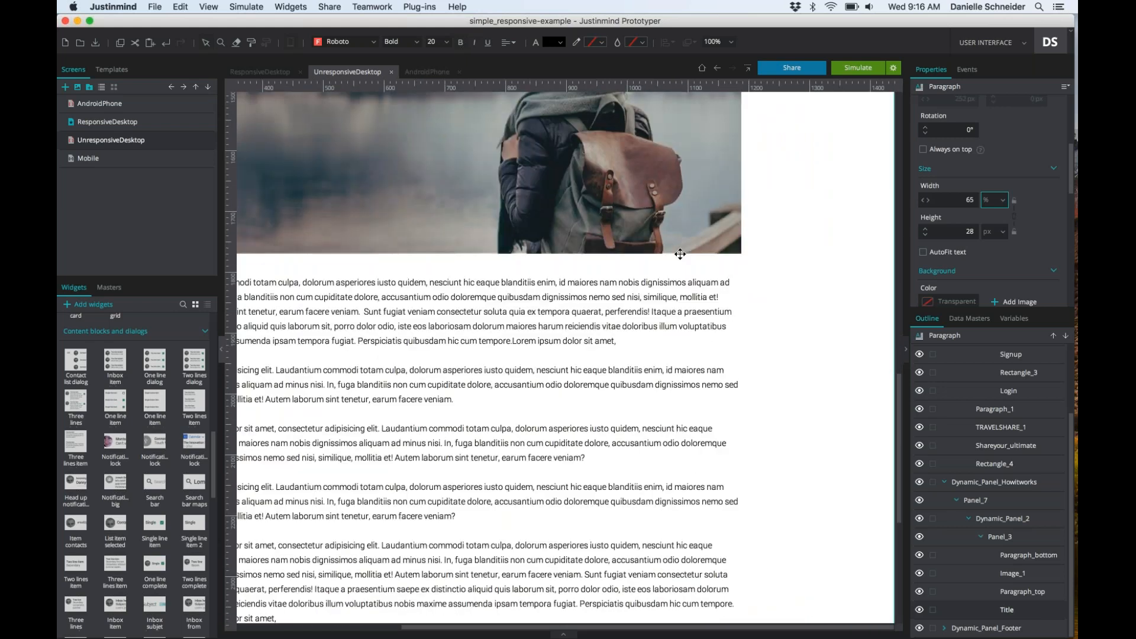
scroll(680, 254, "left", 3)
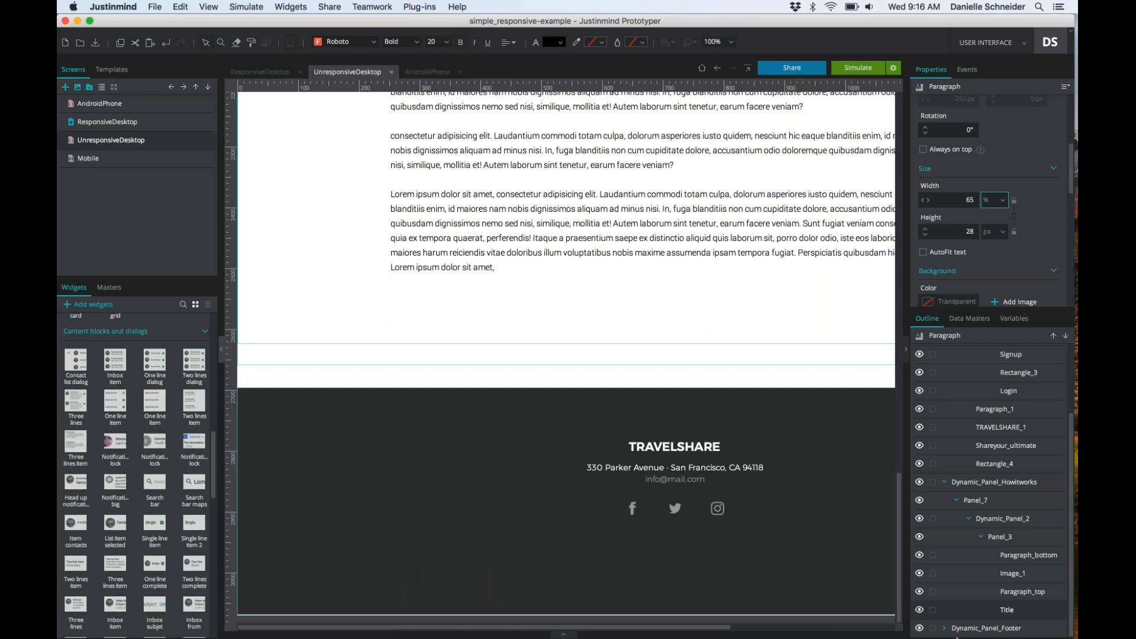
left_click(945, 628)
scroll(1017, 551, "down", 1)
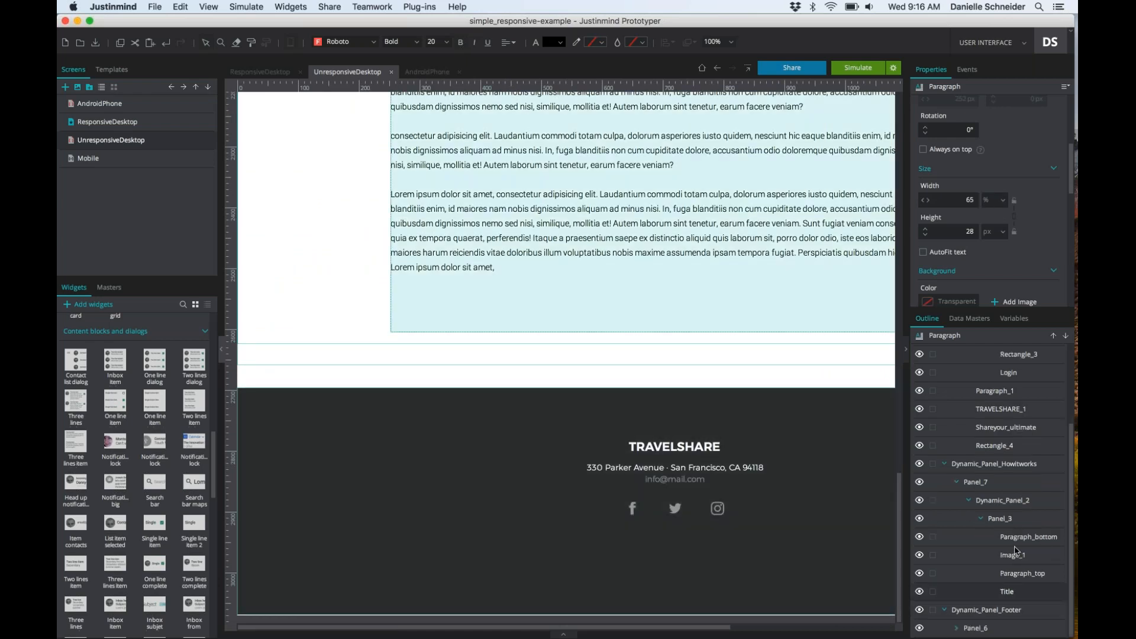
left_click(994, 610)
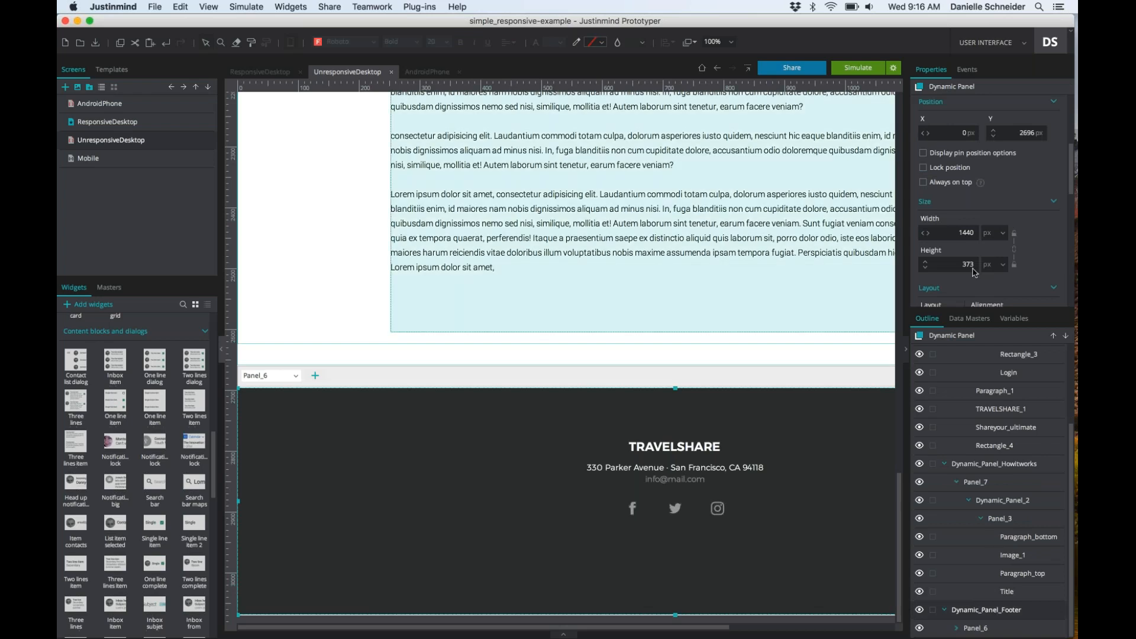
left_click(999, 233)
left_click(989, 264)
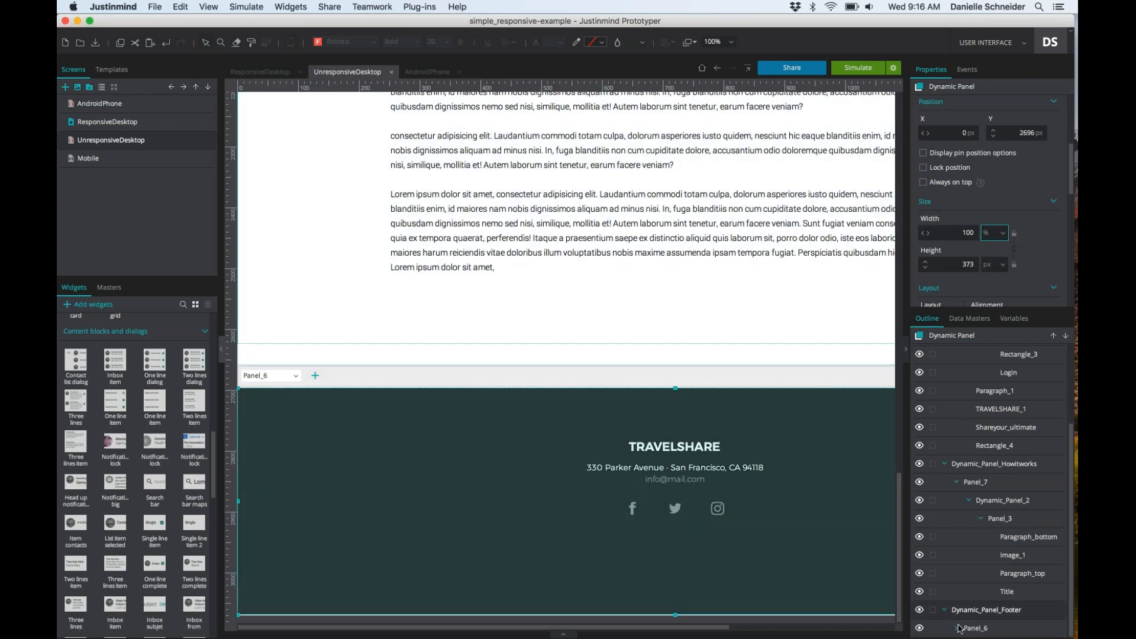
Expand the footer's Panel_6 and pin instagram-icon horizontally to the center with a 70 px X margin
left_click(957, 628)
scroll(1017, 569, "down", 3)
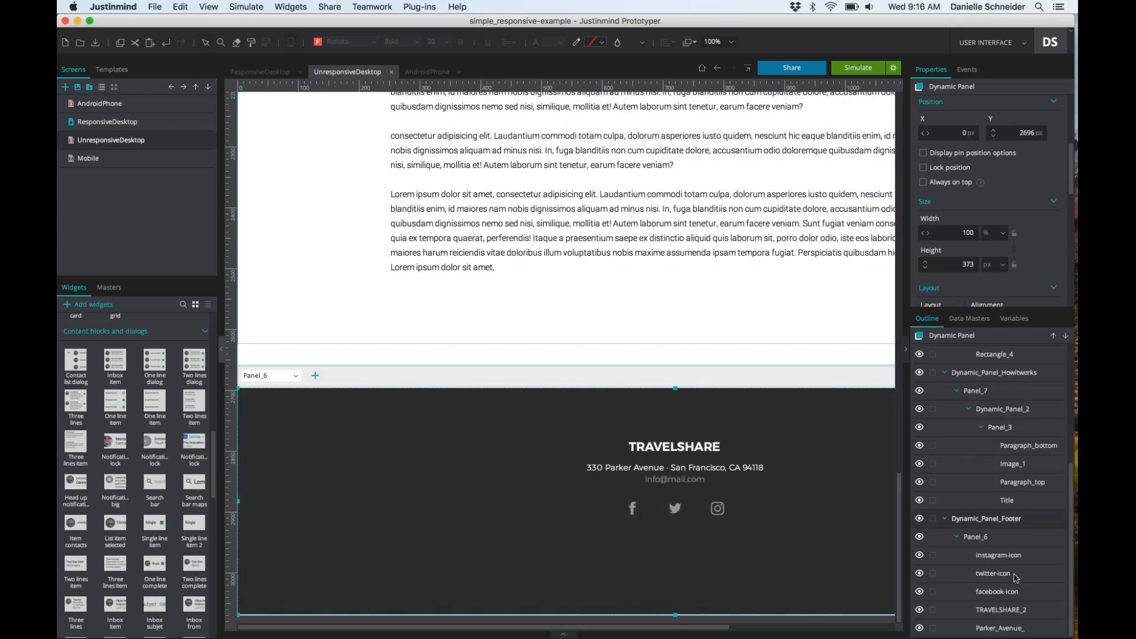
left_click(996, 555)
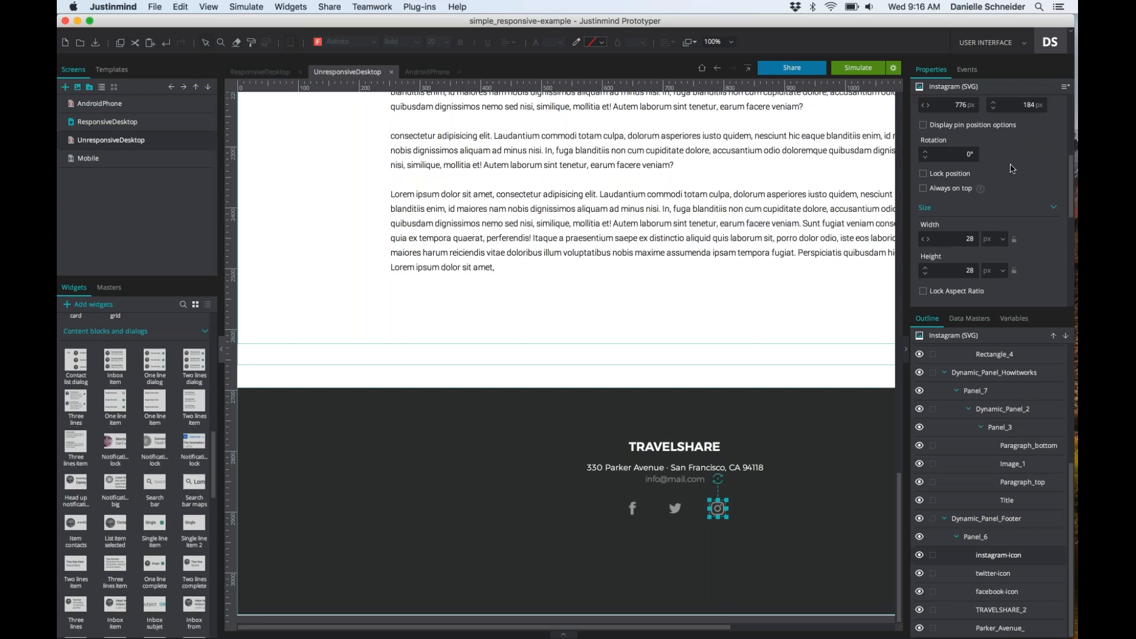
scroll(916, 226, "up", 4)
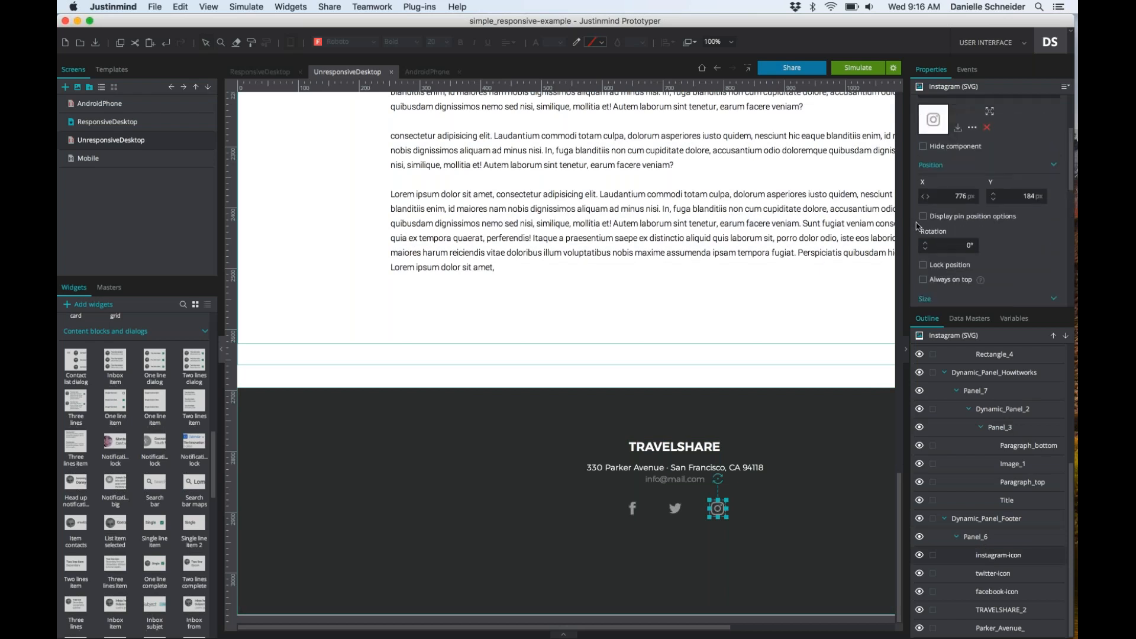
left_click(924, 217)
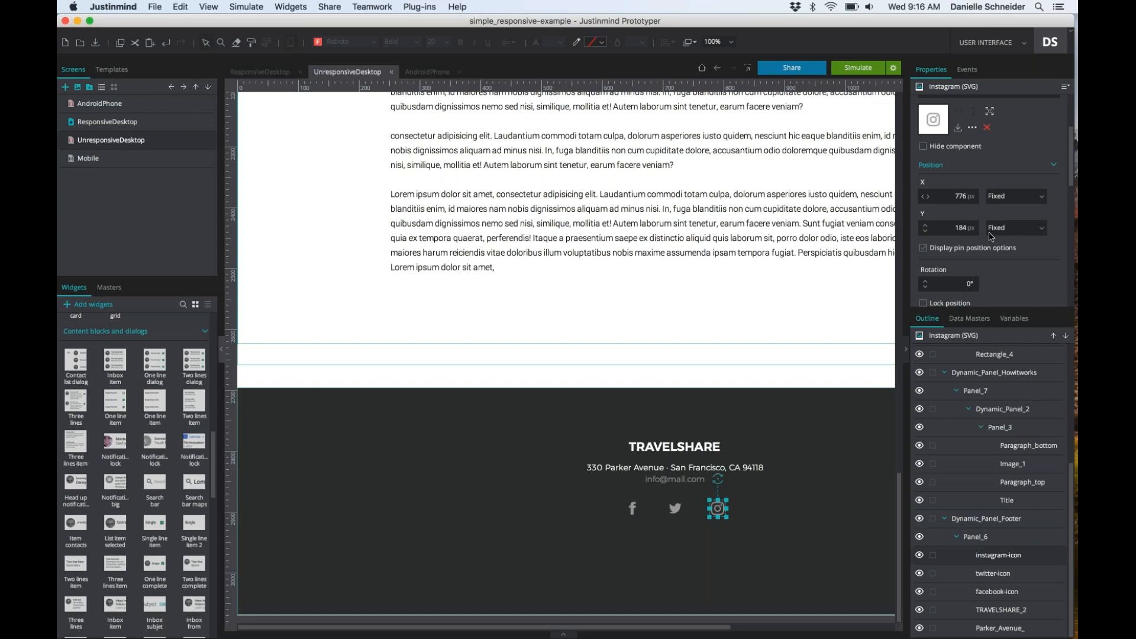
left_click(1034, 198)
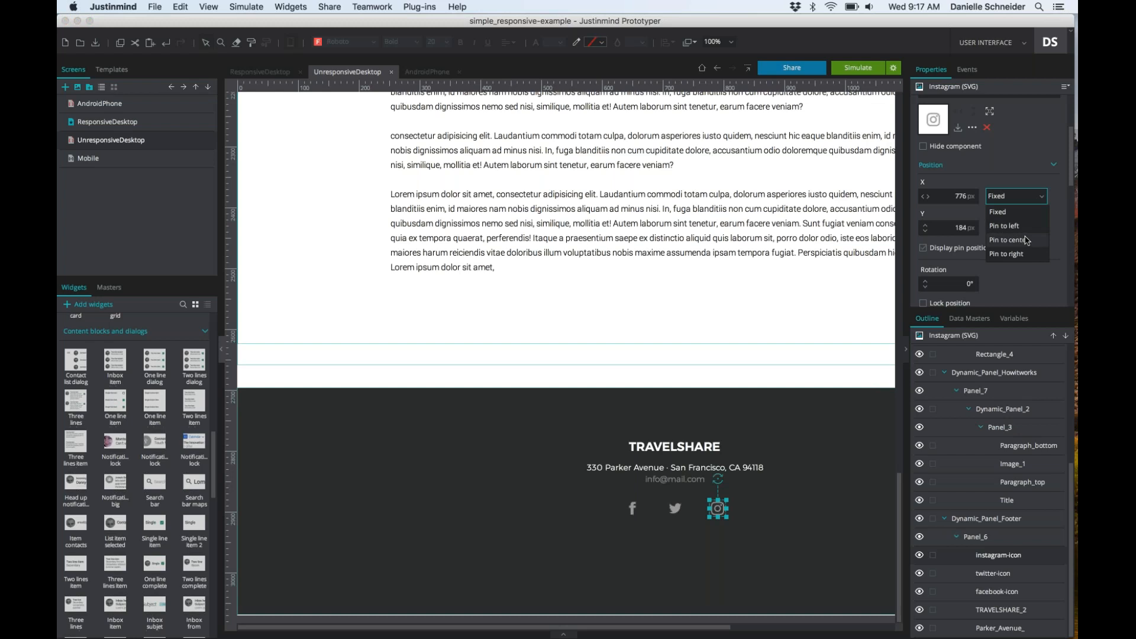
left_click(1026, 240)
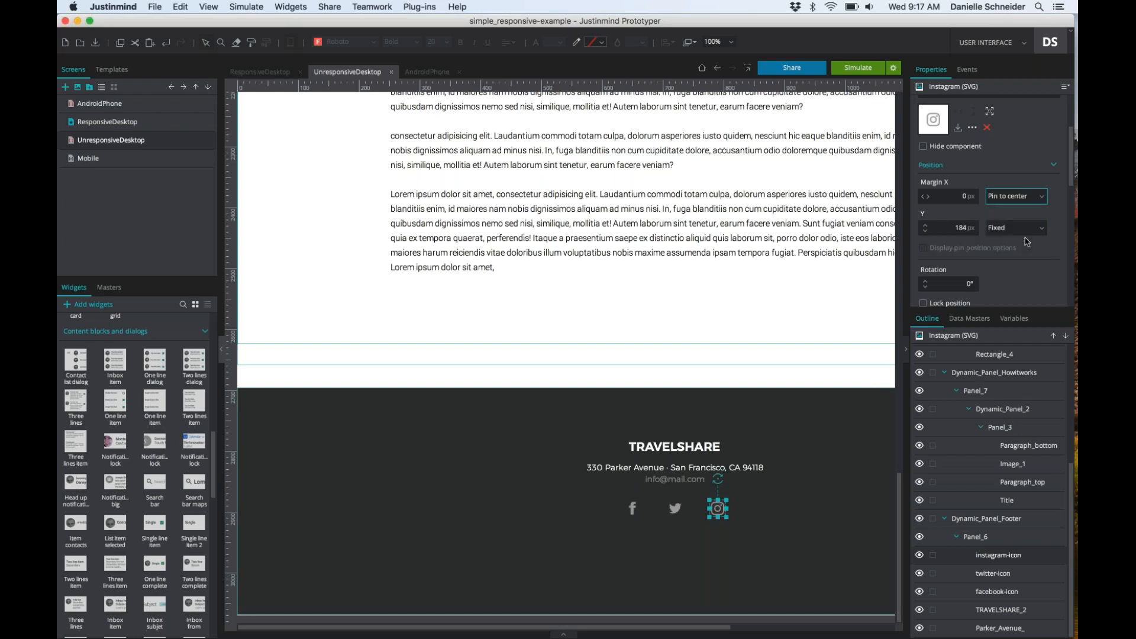
type("70")
key("Return")
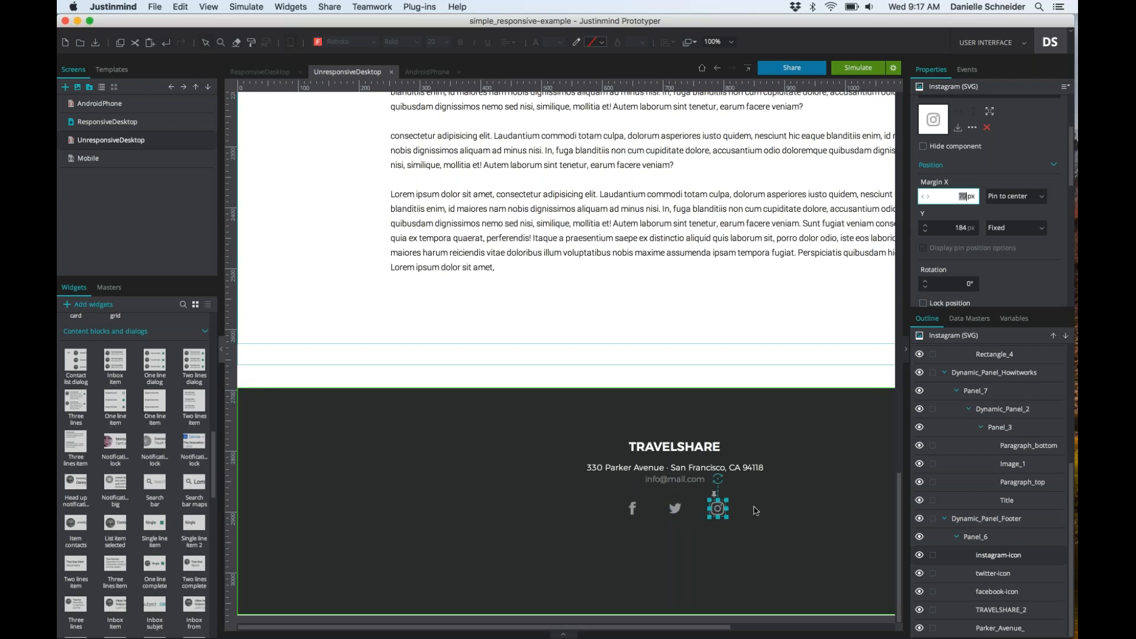
Enable pin position options for twitter-icon and pin it horizontally to the center with a 0 px margin
left_click(1035, 578)
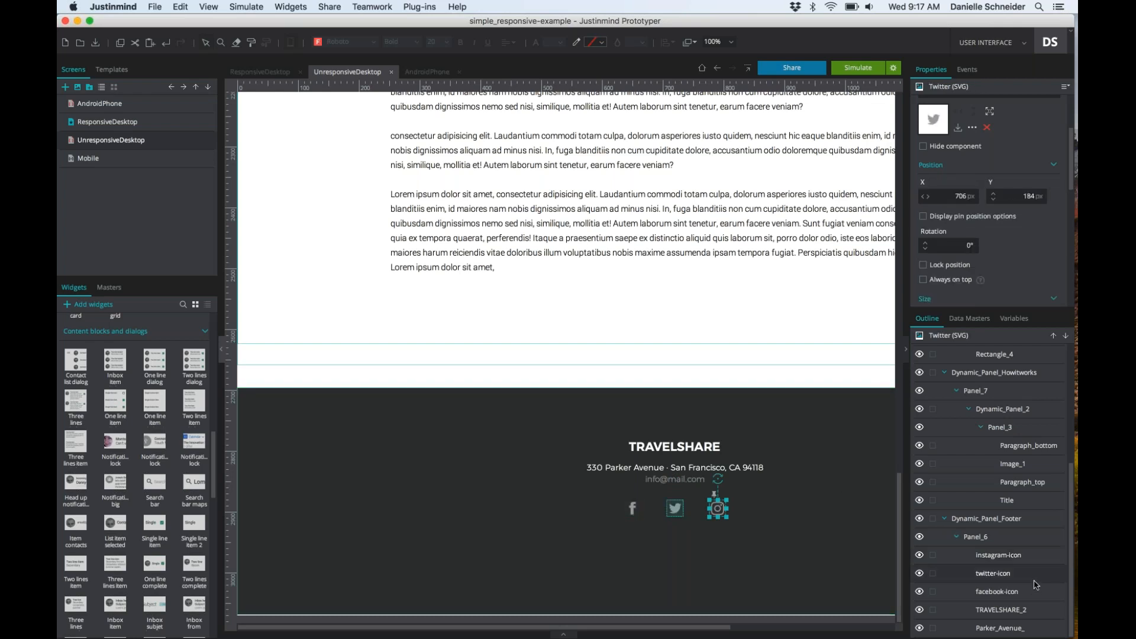
left_click(1035, 221)
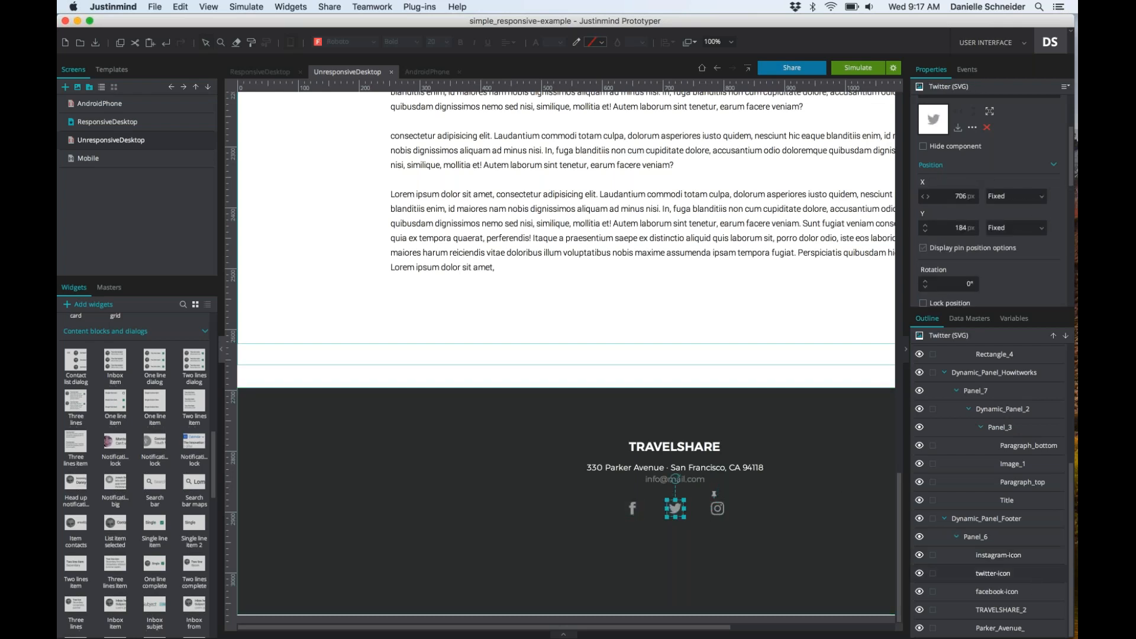
left_click(1030, 197)
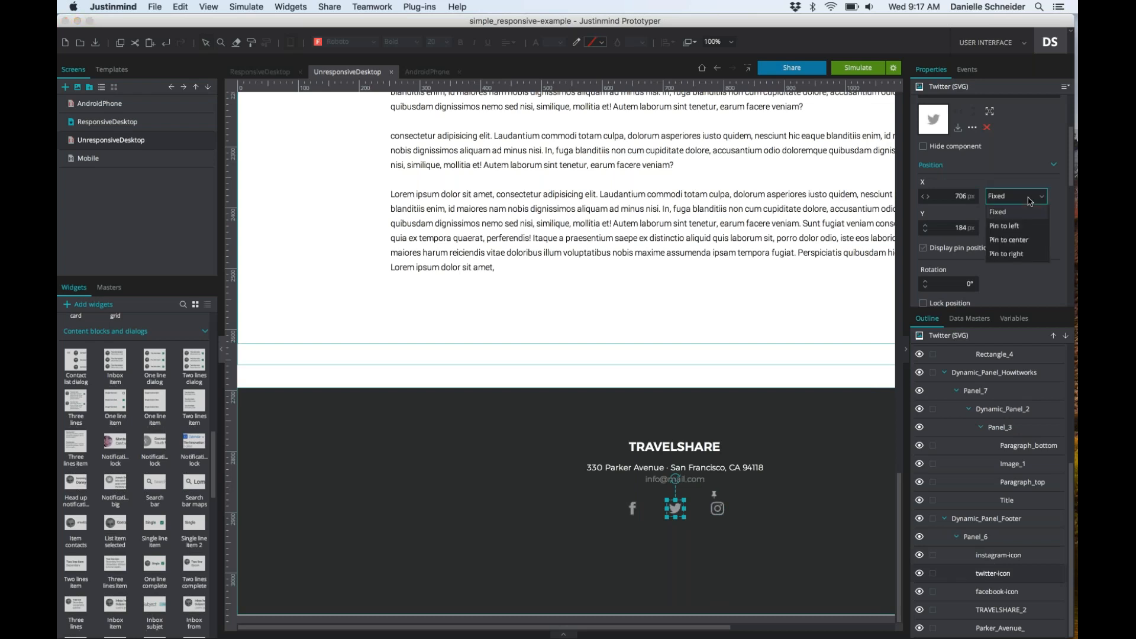
left_click(1013, 241)
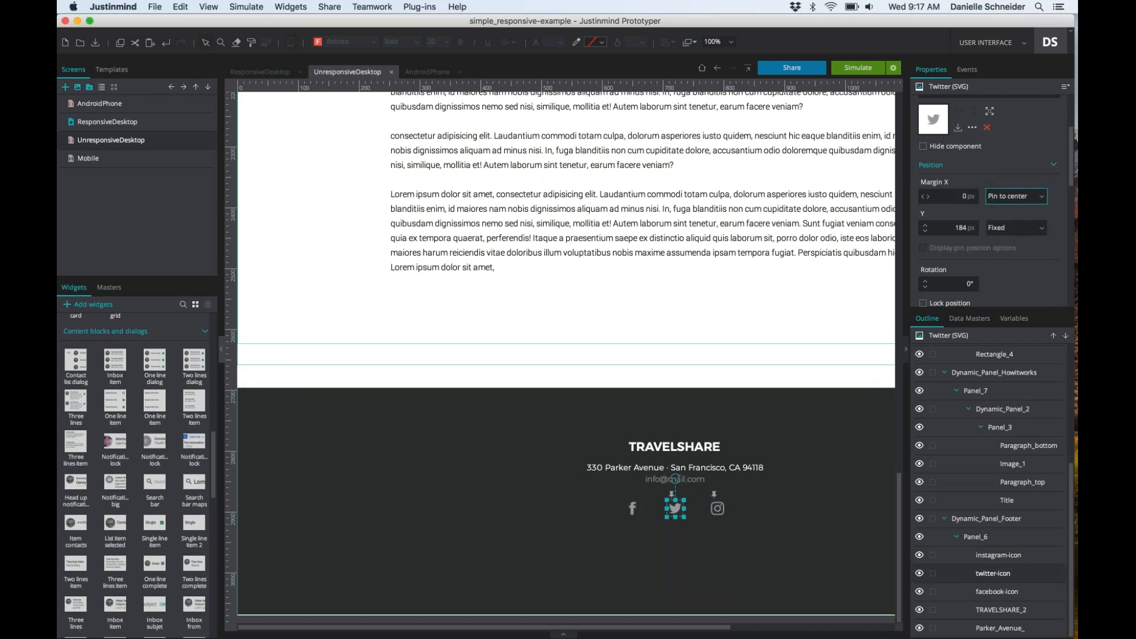
Pin facebook-icon horizontally to the center and set its X margin to -70 px
left_click(1046, 594)
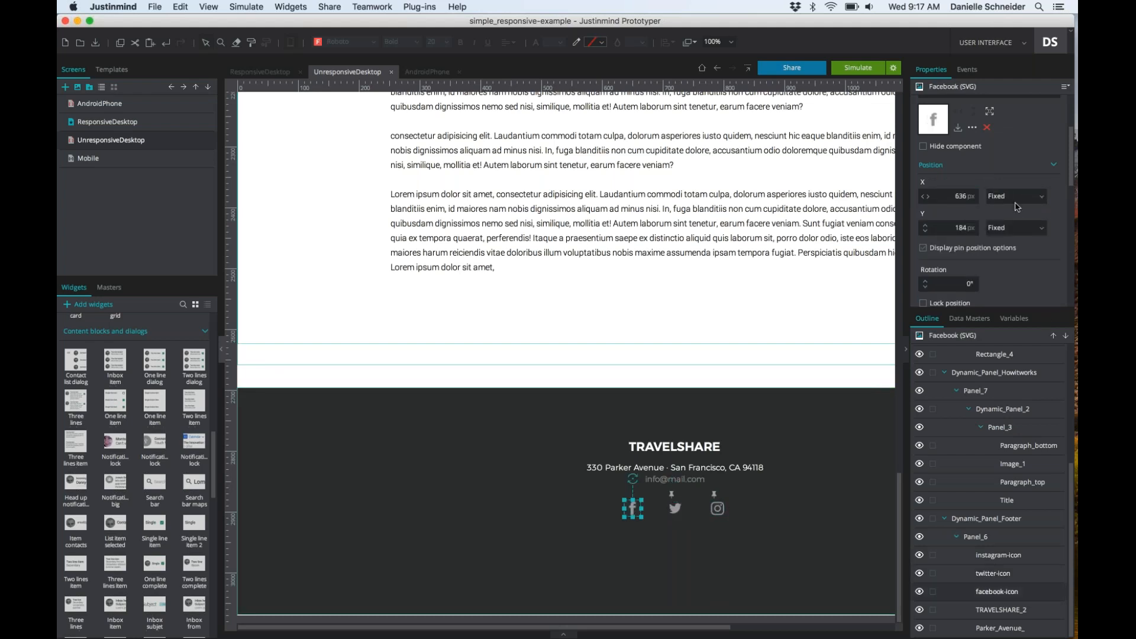
left_click(1017, 196)
left_click(1017, 212)
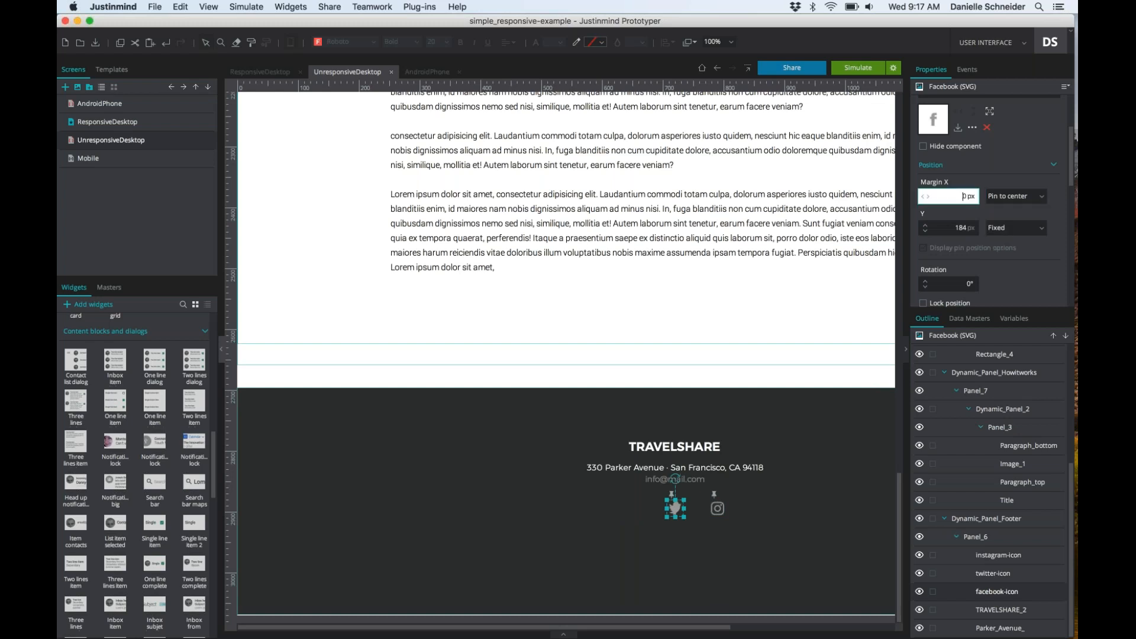
type("-7")
key("Return")
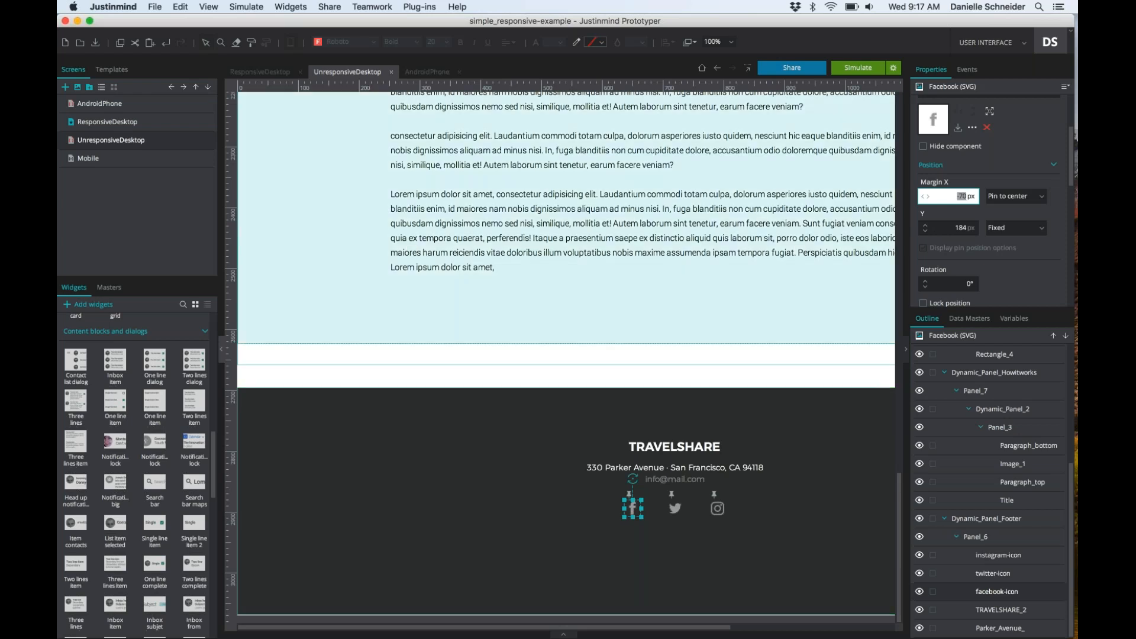
Enable pin position options for the footer's TRAVELSHARE_2 text and pin it horizontally to the center
left_click(675, 447)
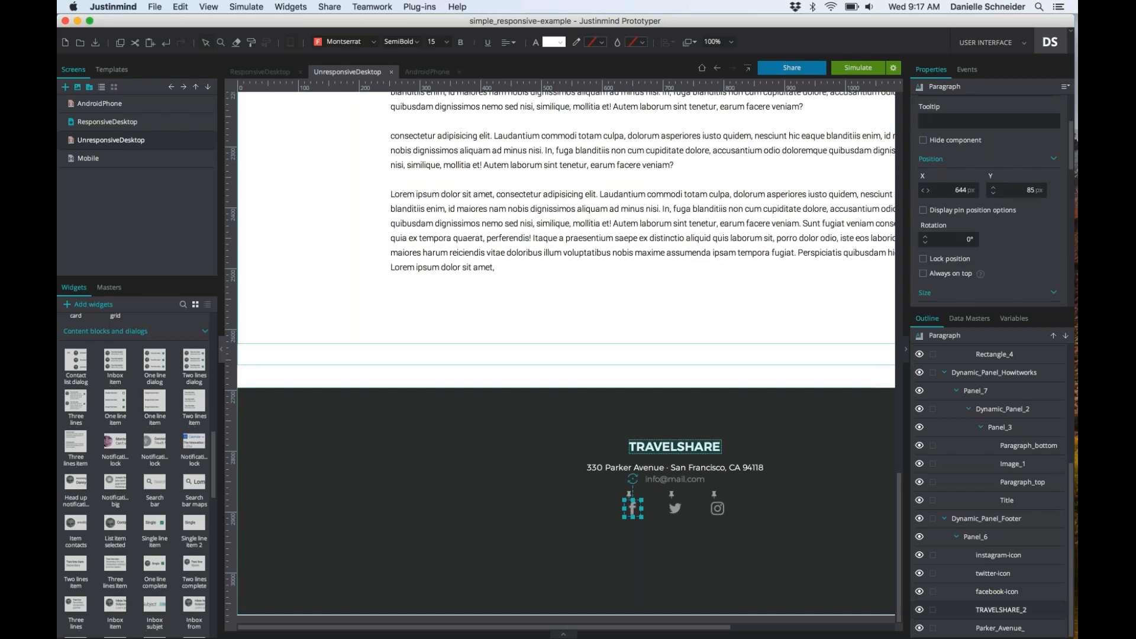
left_click(926, 212)
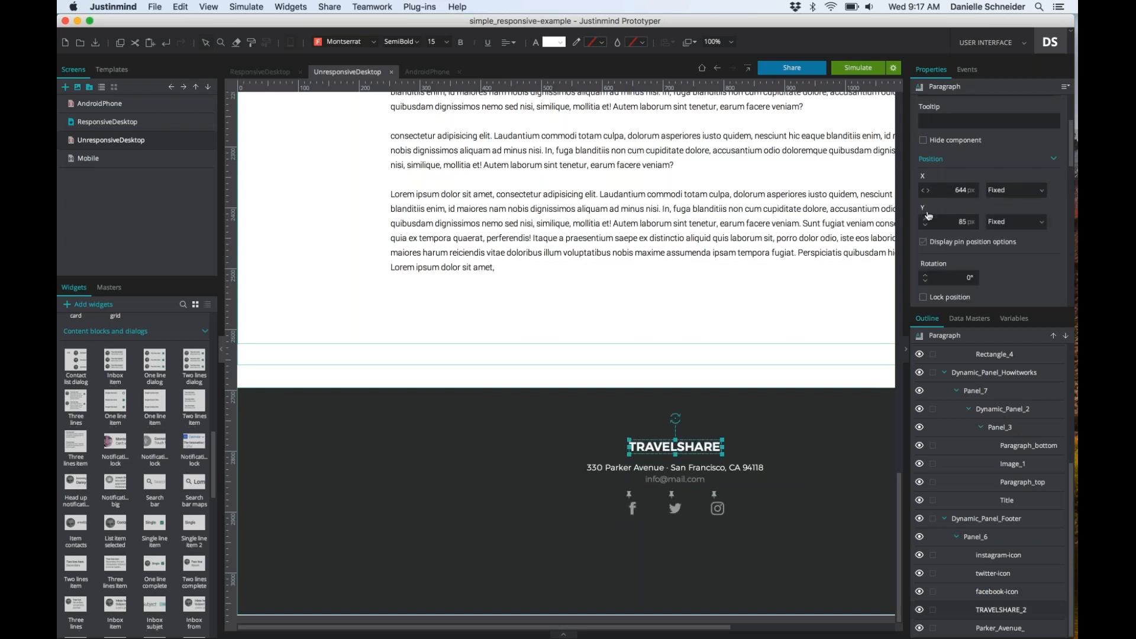
left_click(1010, 194)
left_click(1011, 234)
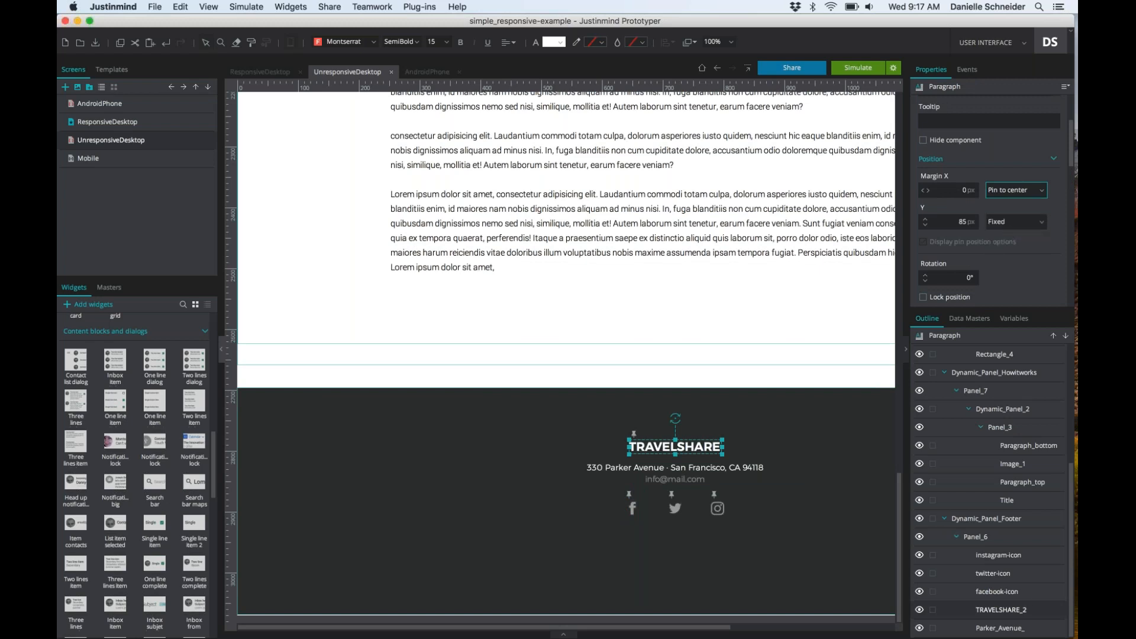
Enable pin position options for the footer's address text and pin it horizontally to the center
left_click(1000, 629)
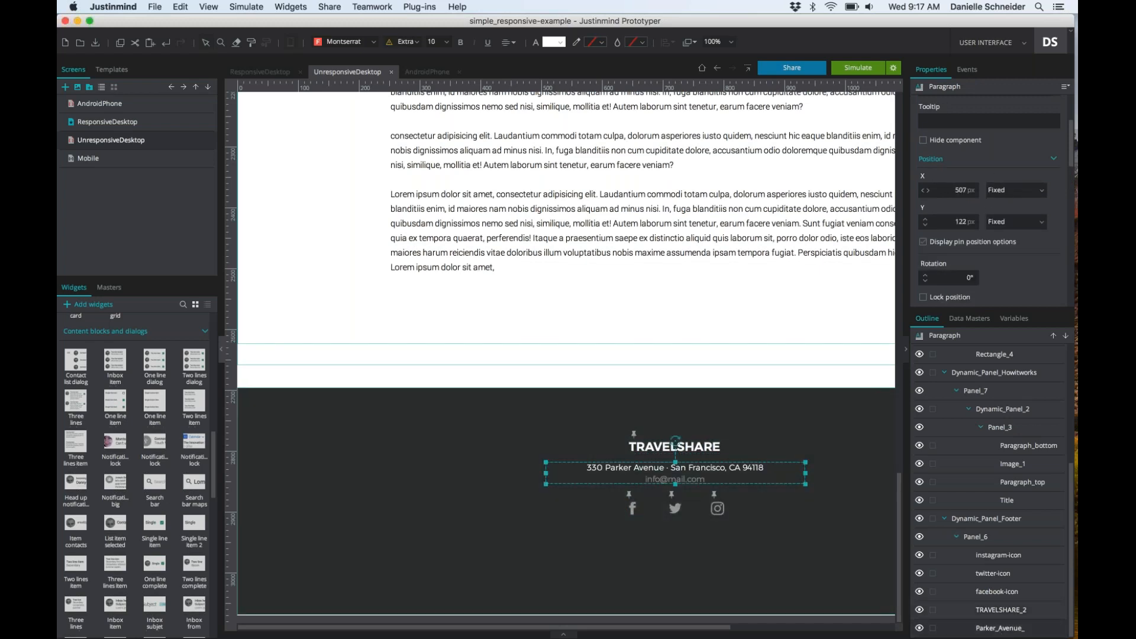
left_click(1041, 190)
left_click(1022, 236)
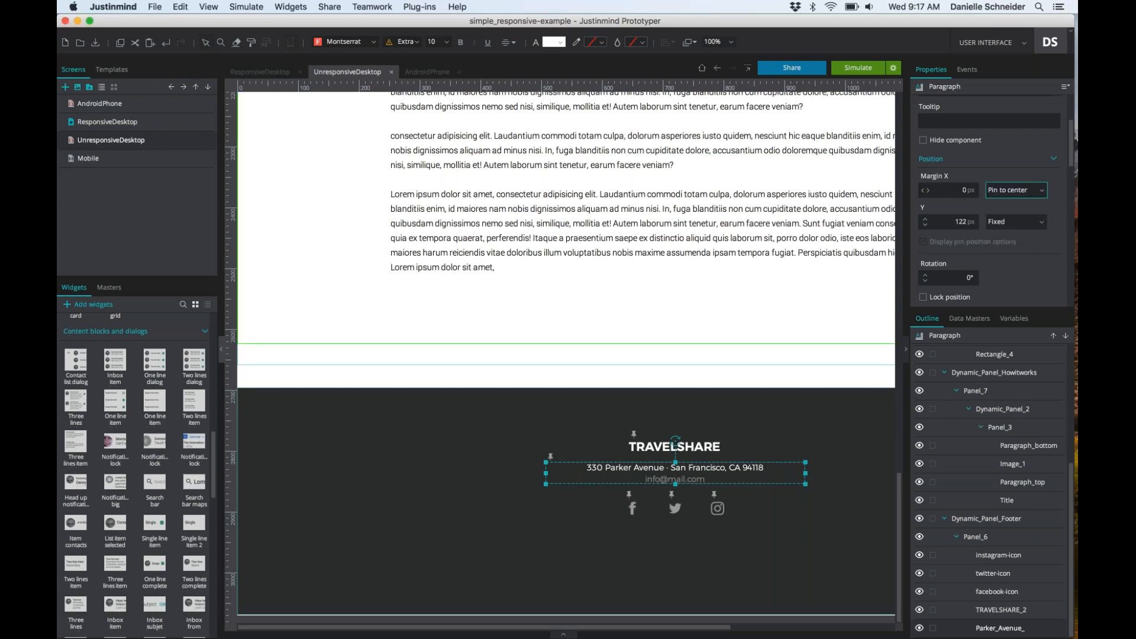
Simulate the UnresponsiveDesktop screen, narrow the preview window to a little over half its width, and examine the header and article
scroll(804, 188, "up", 20)
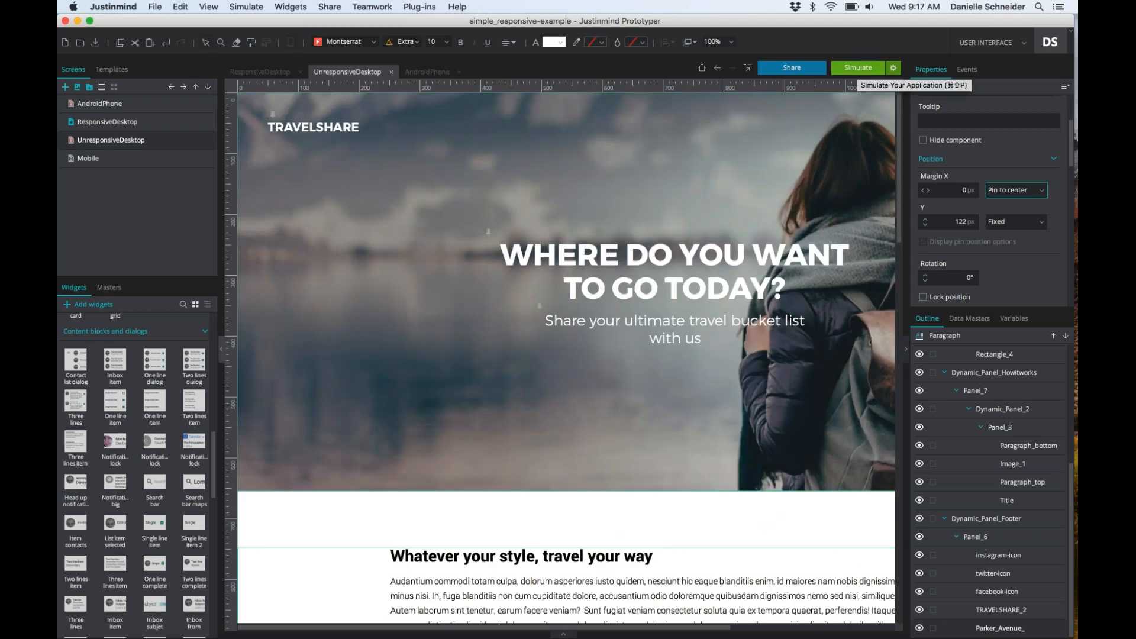
left_click(858, 68)
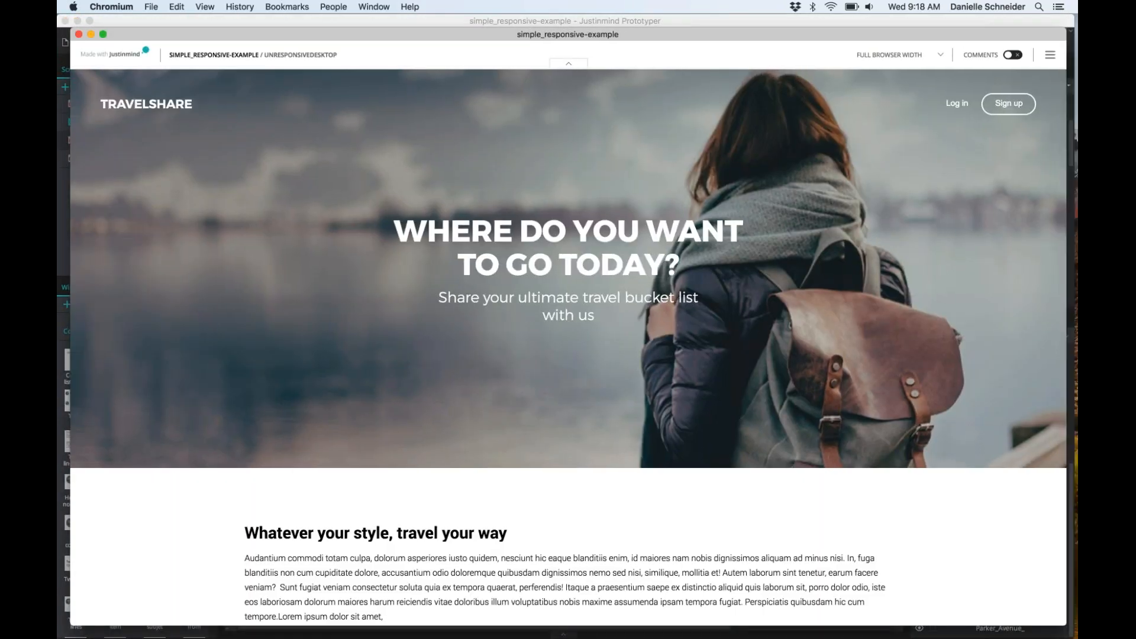
left_click_drag(1067, 248, 654, 255)
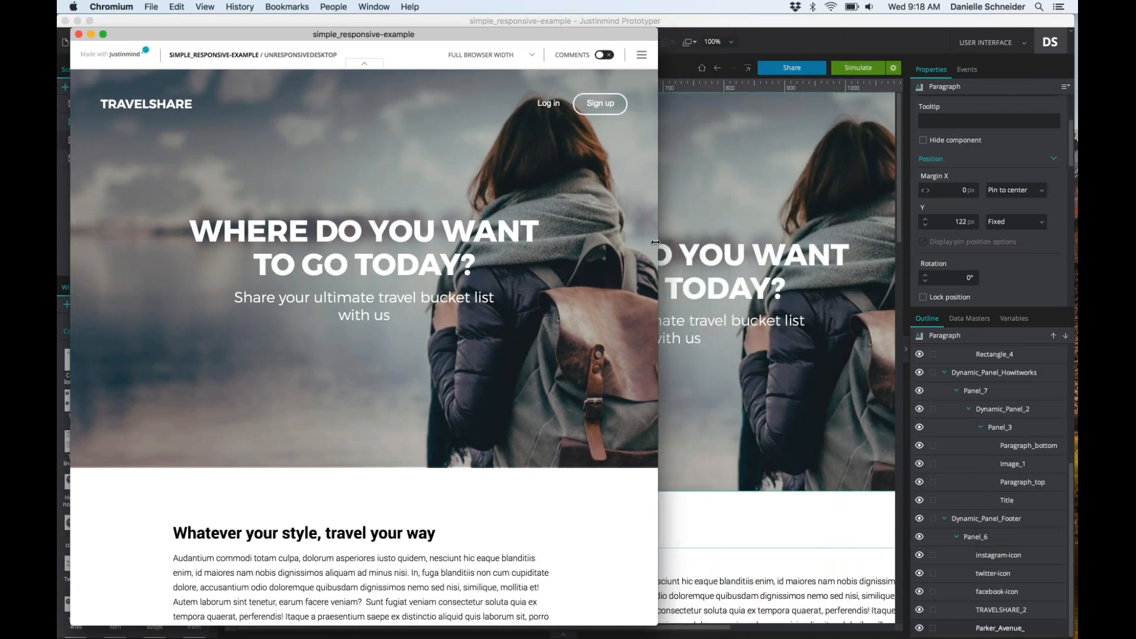
scroll(567, 222, "down", 6)
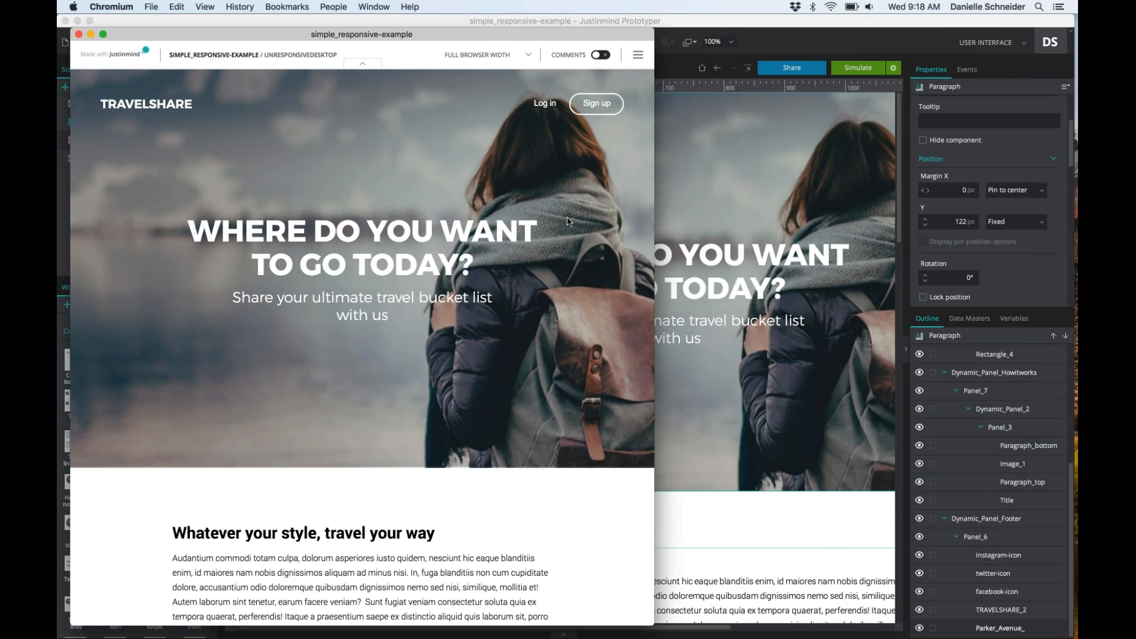
scroll(567, 222, "down", 12)
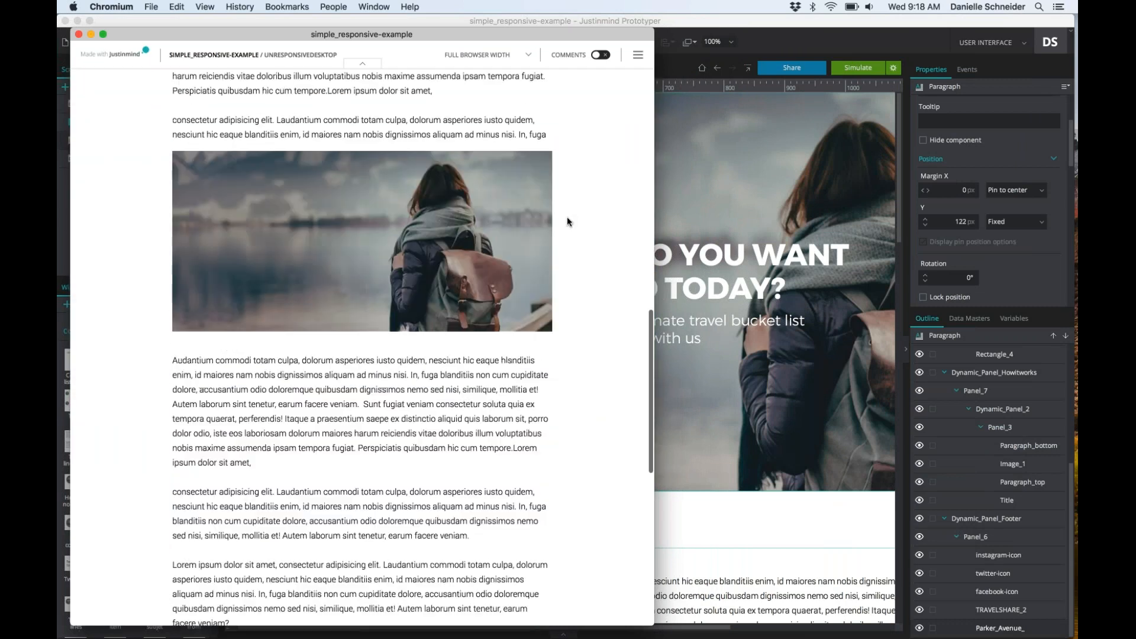
scroll(567, 222, "up", 15)
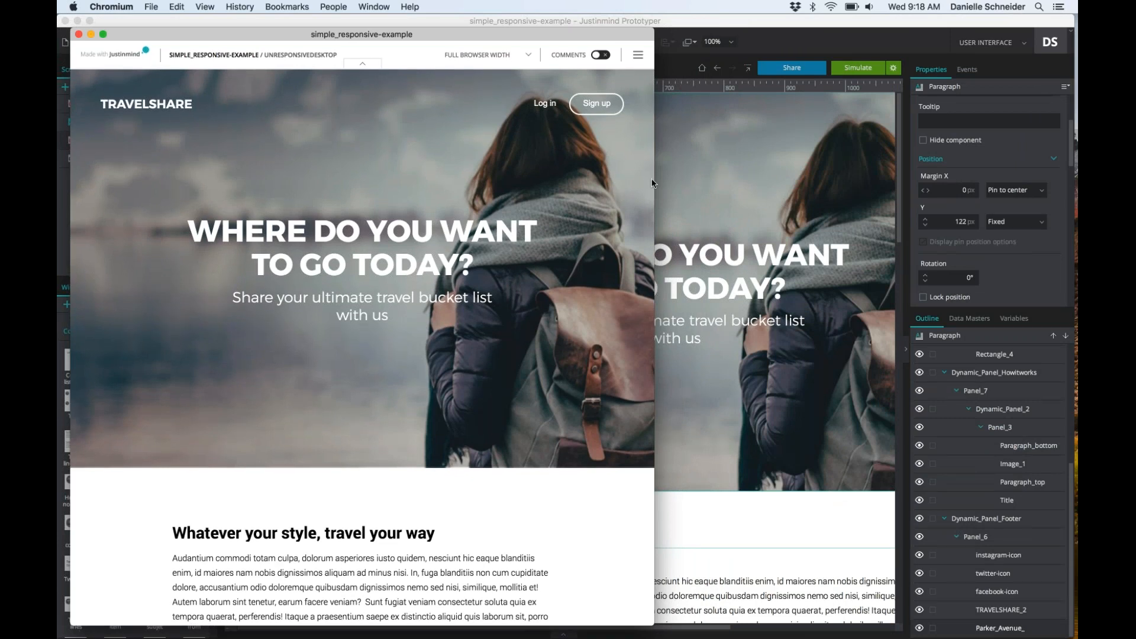
Narrow the simulation window to near phone width, check how the page content adapts, and close the simulation
left_click_drag(653, 177, 431, 134)
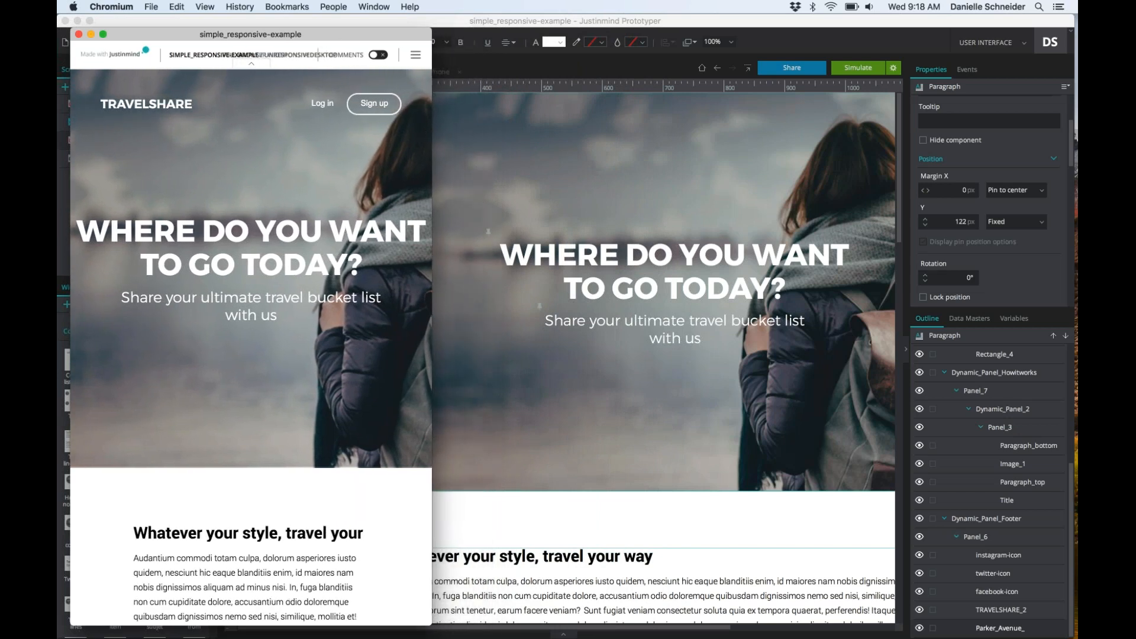
scroll(387, 528, "down", 10)
scroll(387, 528, "up", 15)
left_click_drag(439, 372, 468, 371)
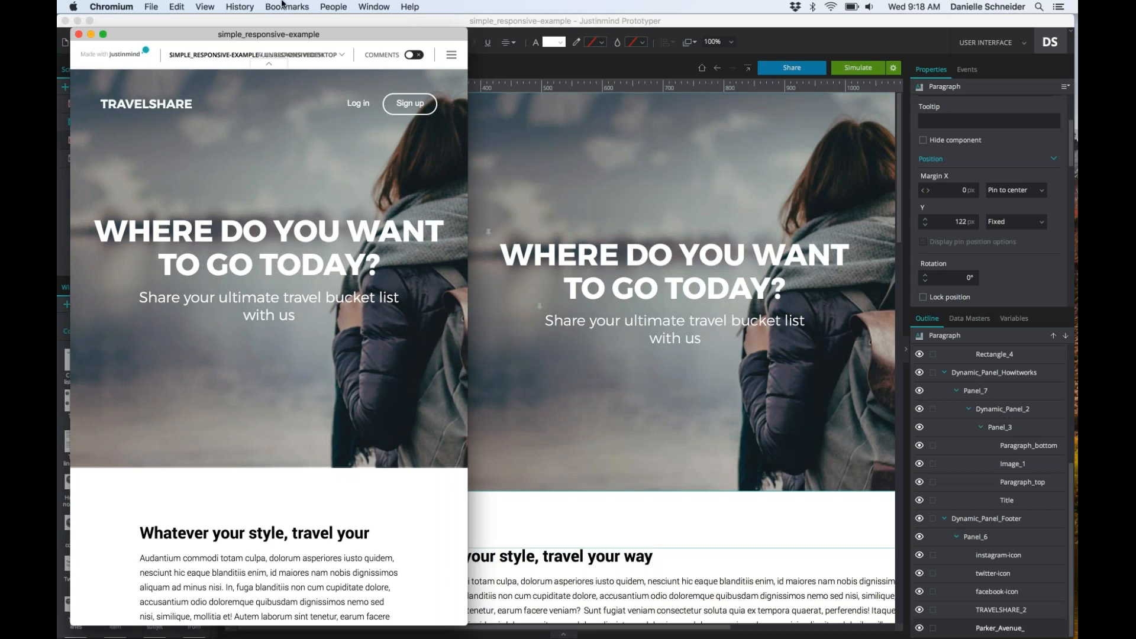
left_click(79, 35)
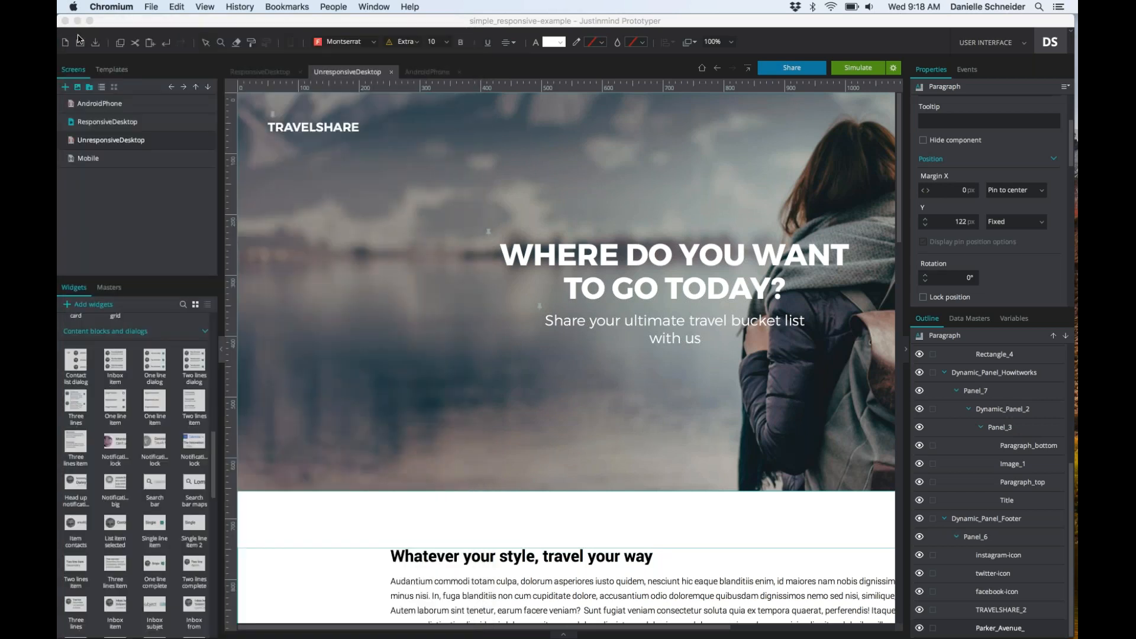
Open the Mobile screen and look over its header, article text and image layout
left_click(88, 157)
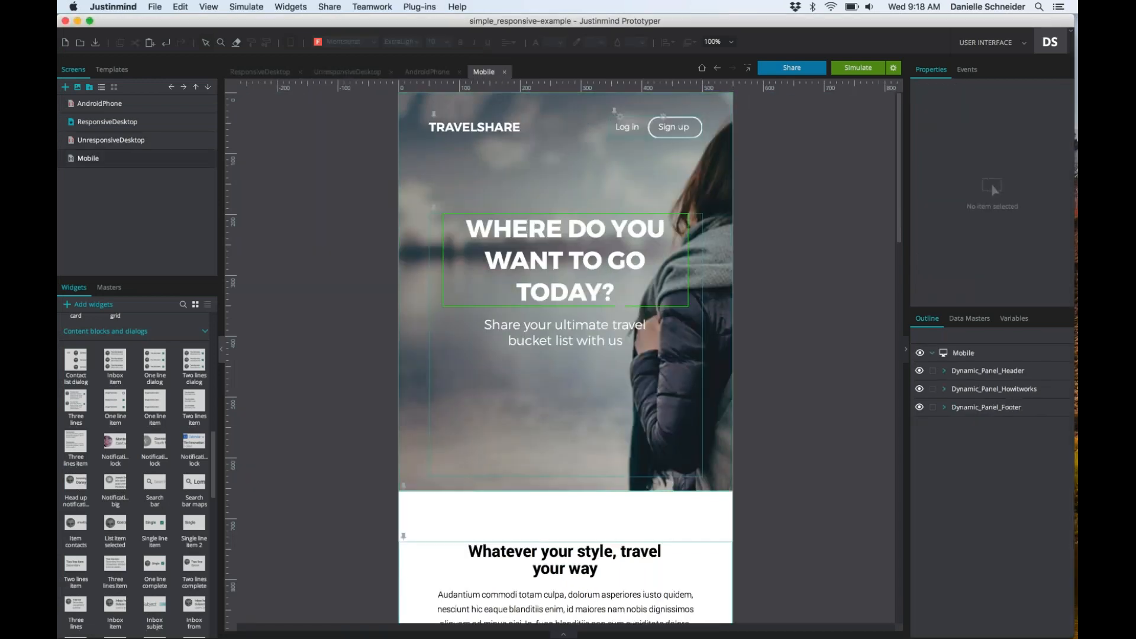
scroll(825, 322, "down", 15)
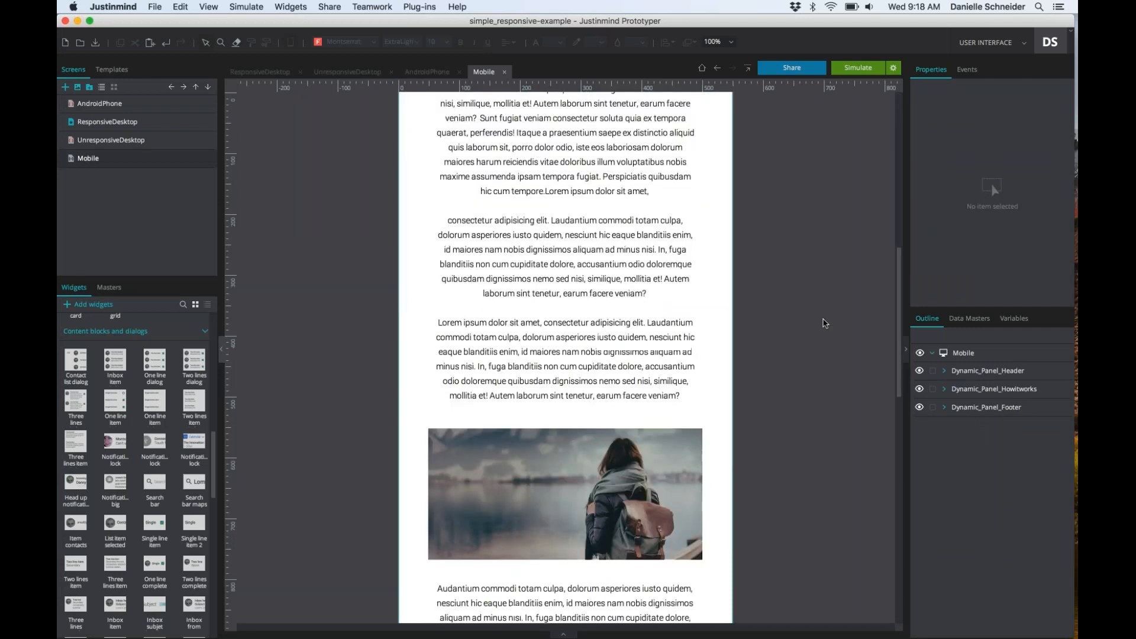
scroll(825, 322, "up", 15)
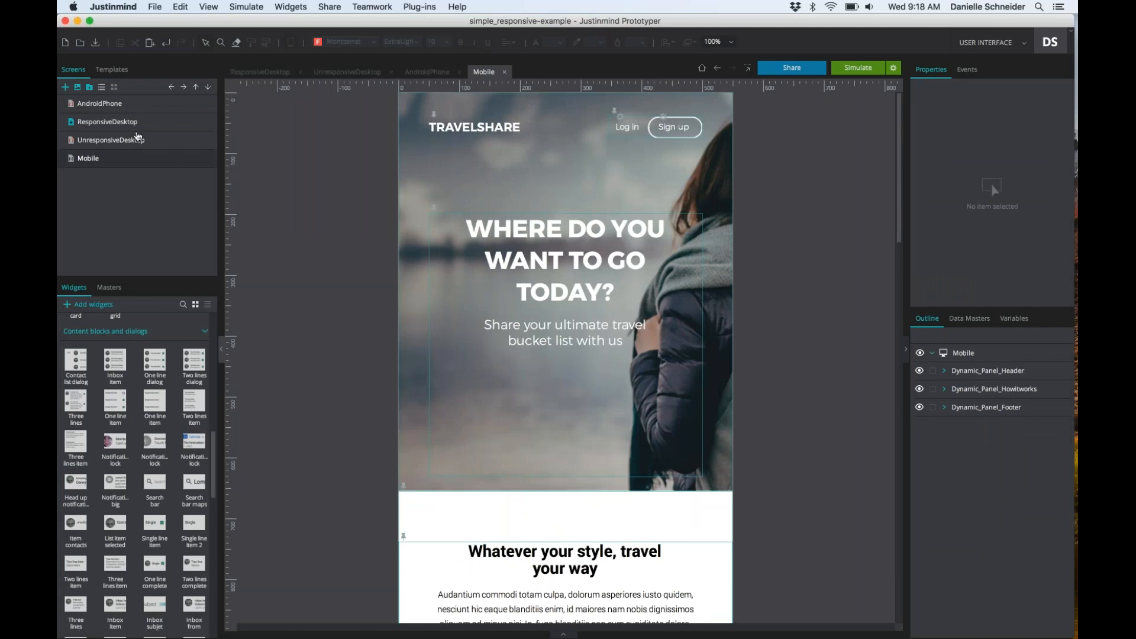
Add an on Window Resize event to the UnresponsiveDesktop screen that links to the Mobile screen
left_click(136, 138)
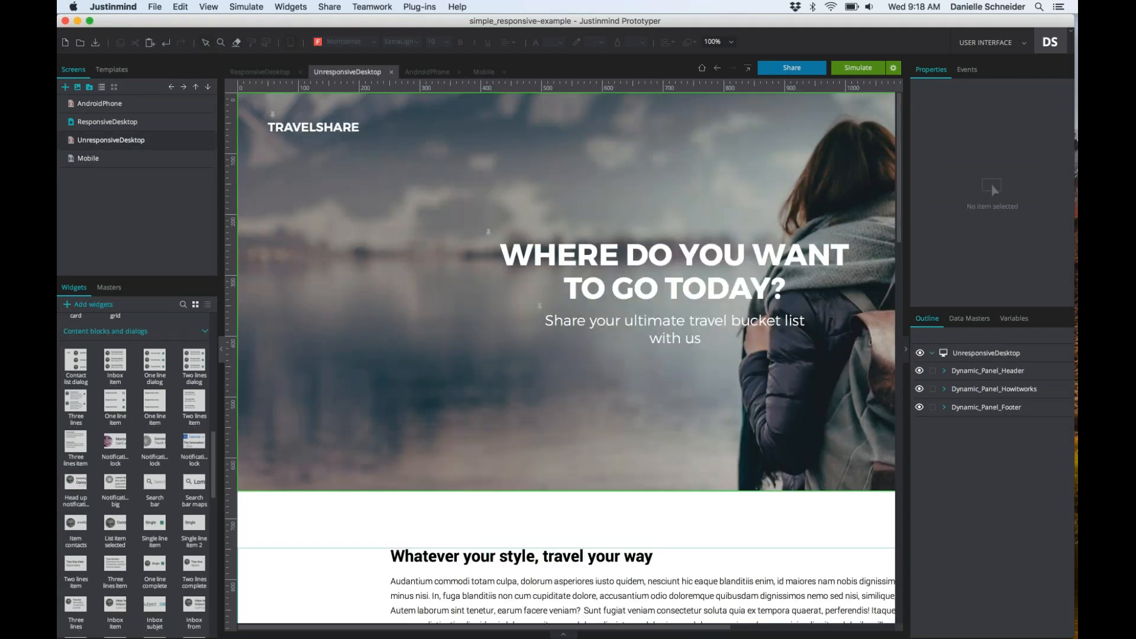
left_click(993, 353)
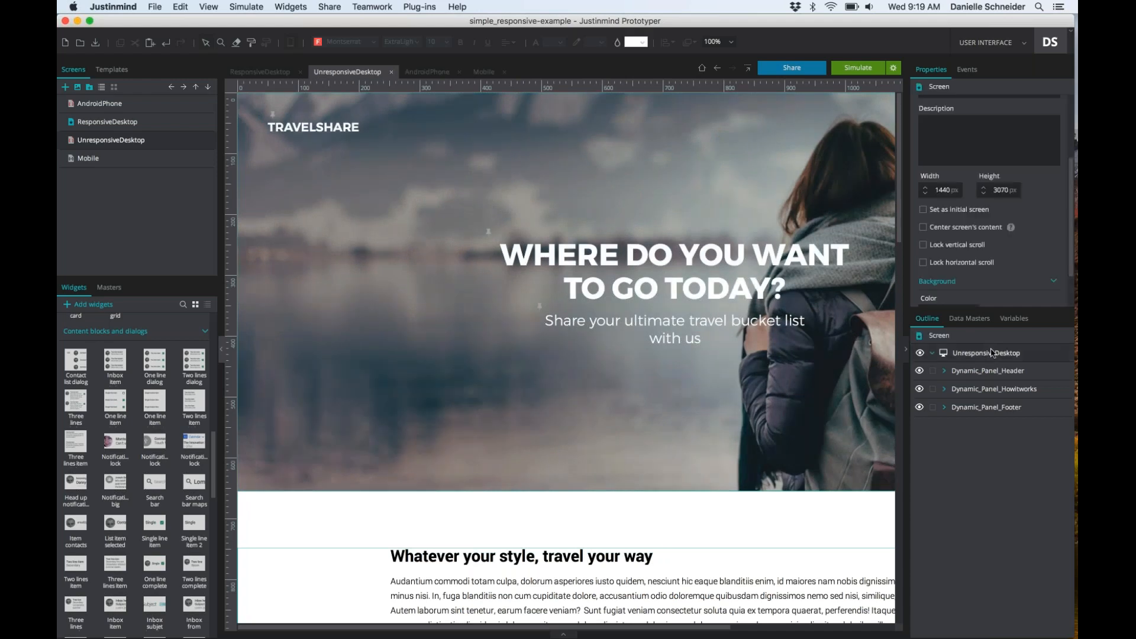
scroll(988, 207, "up", 4)
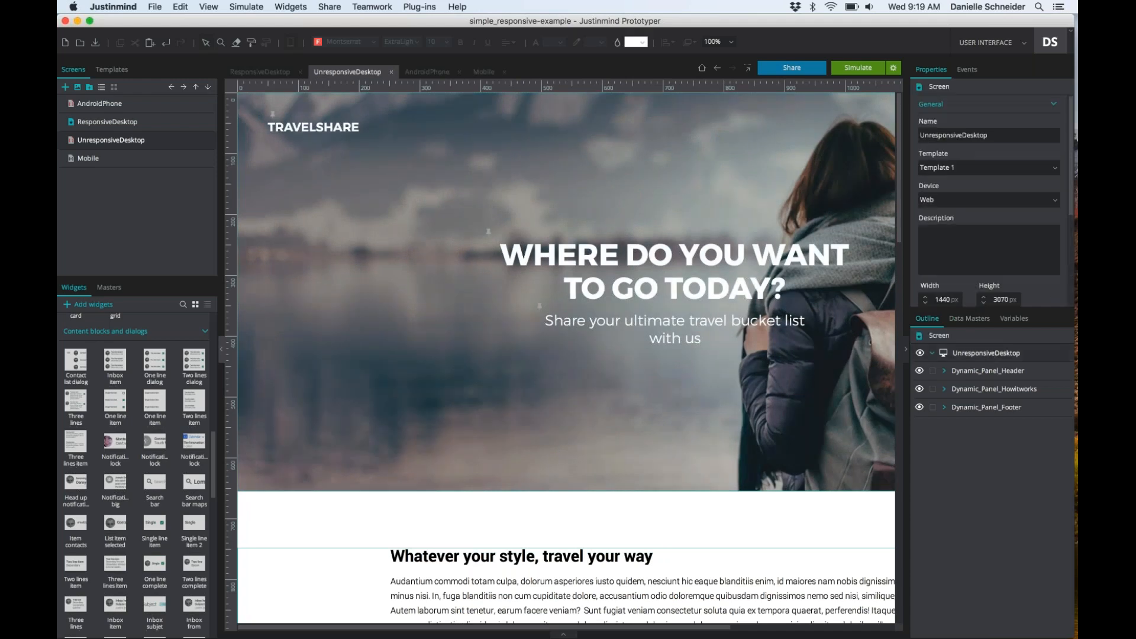
left_click(969, 69)
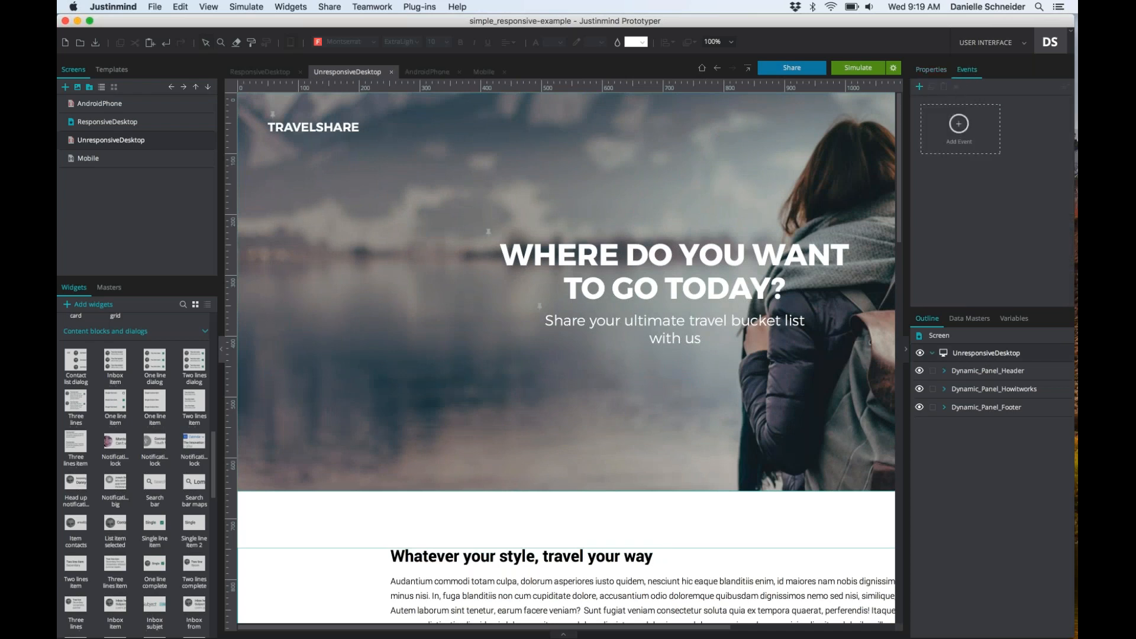
left_click(959, 125)
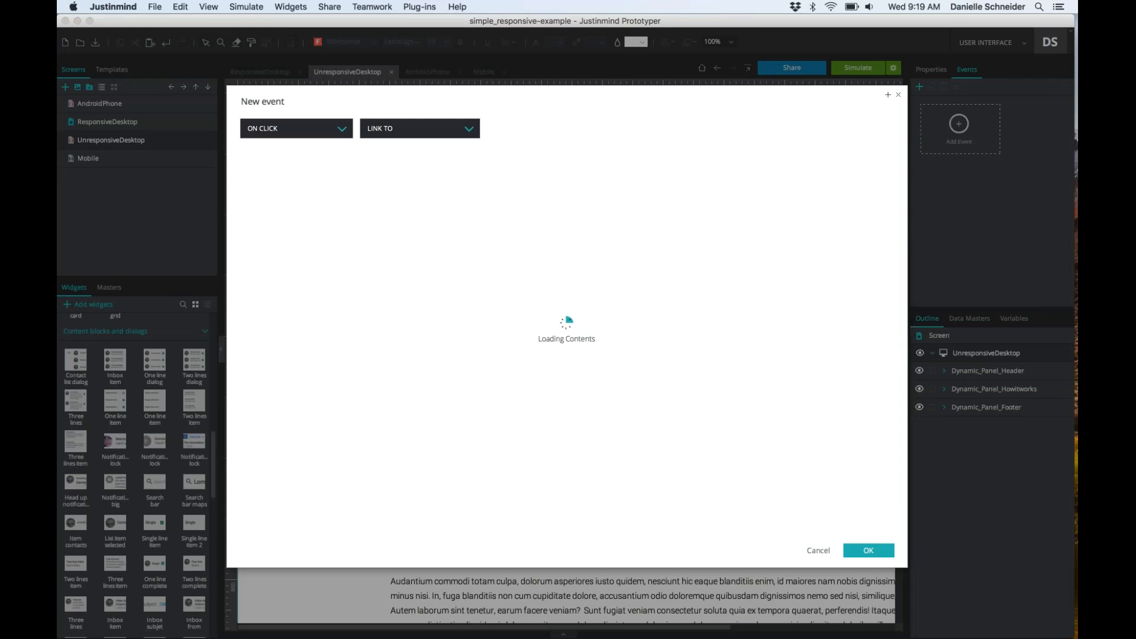
left_click(327, 131)
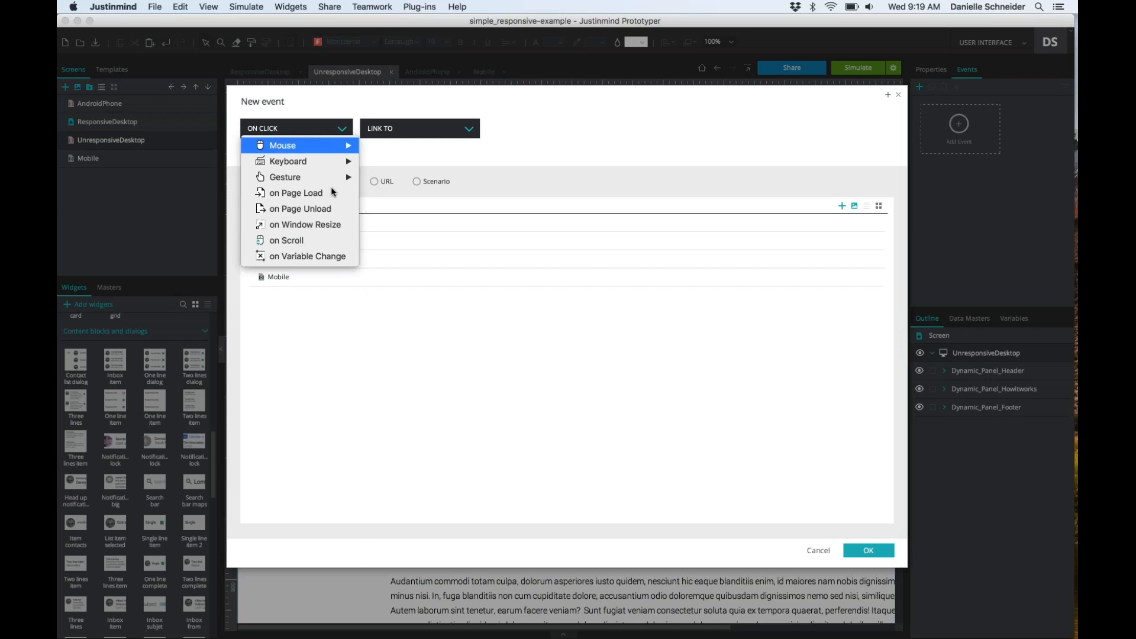
left_click(336, 224)
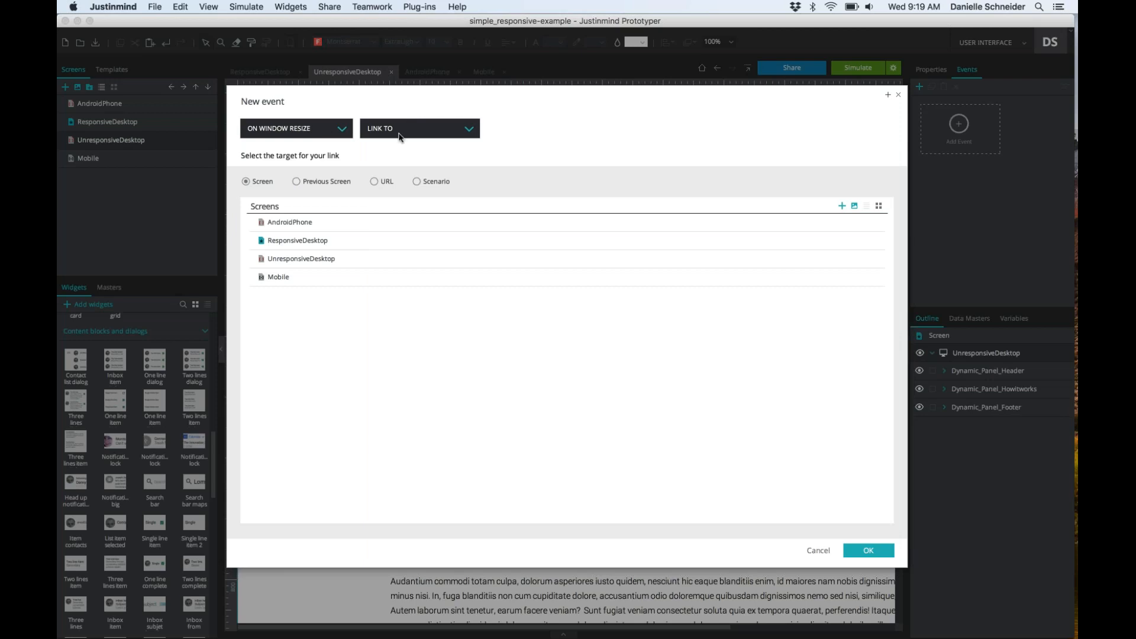
double_click(351, 278)
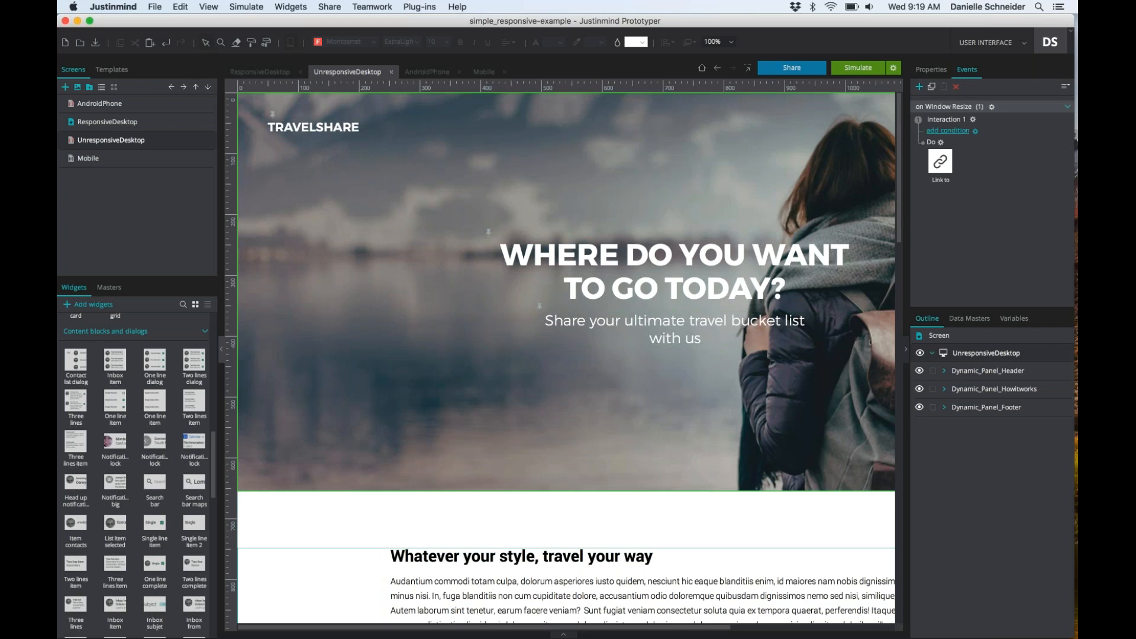
Add a condition to the on Window Resize interaction and place the Window Width constant in its expression
left_click(949, 132)
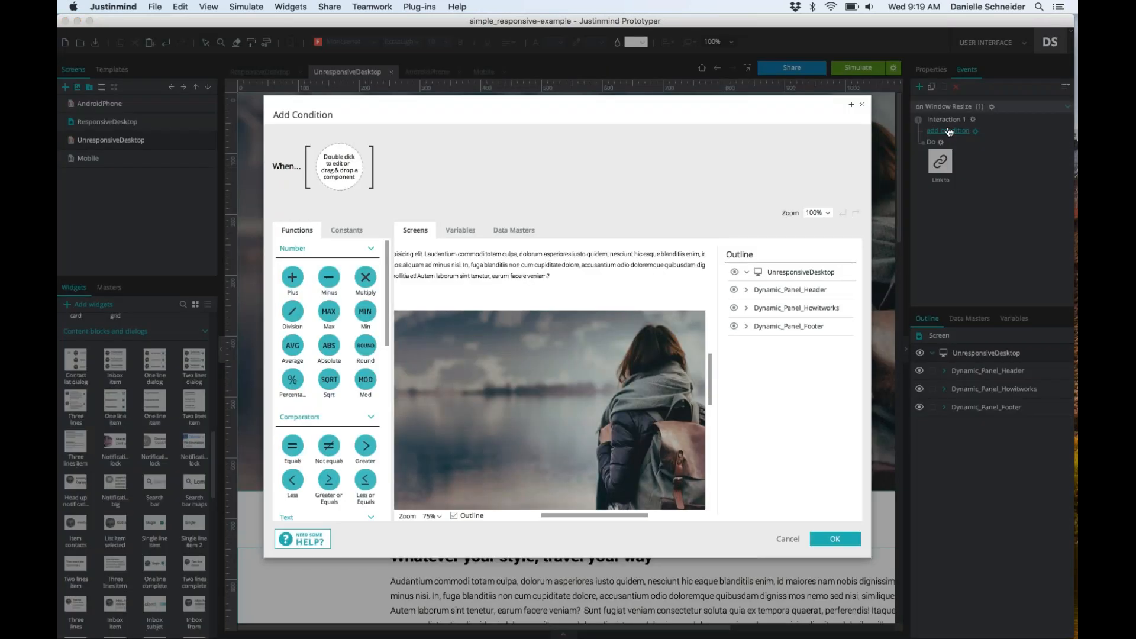
left_click(363, 232)
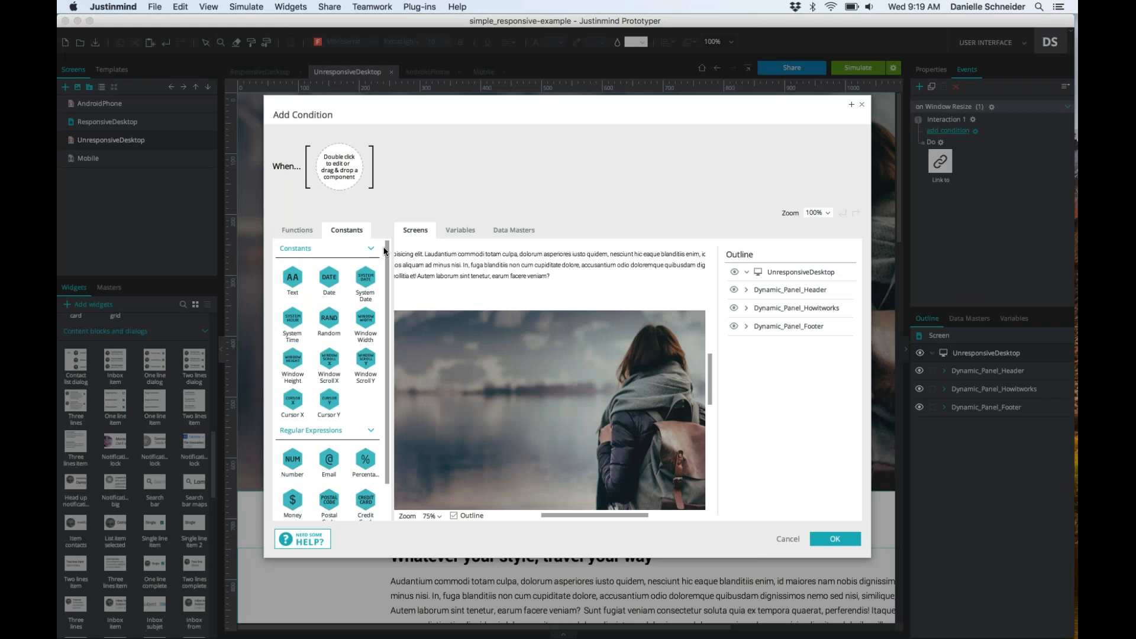
scroll(336, 377, "down", 2)
scroll(336, 377, "up", 2)
left_click_drag(365, 231, 340, 169)
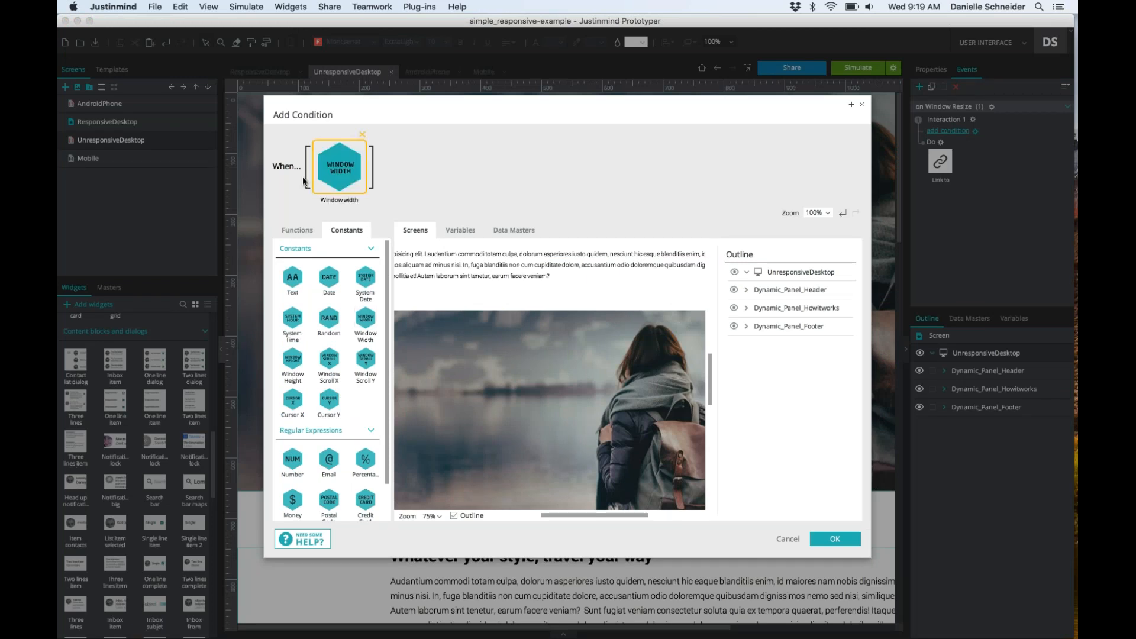
Complete the condition with the Less comparator so that Window Width is less than 650, and confirm it
left_click(300, 226)
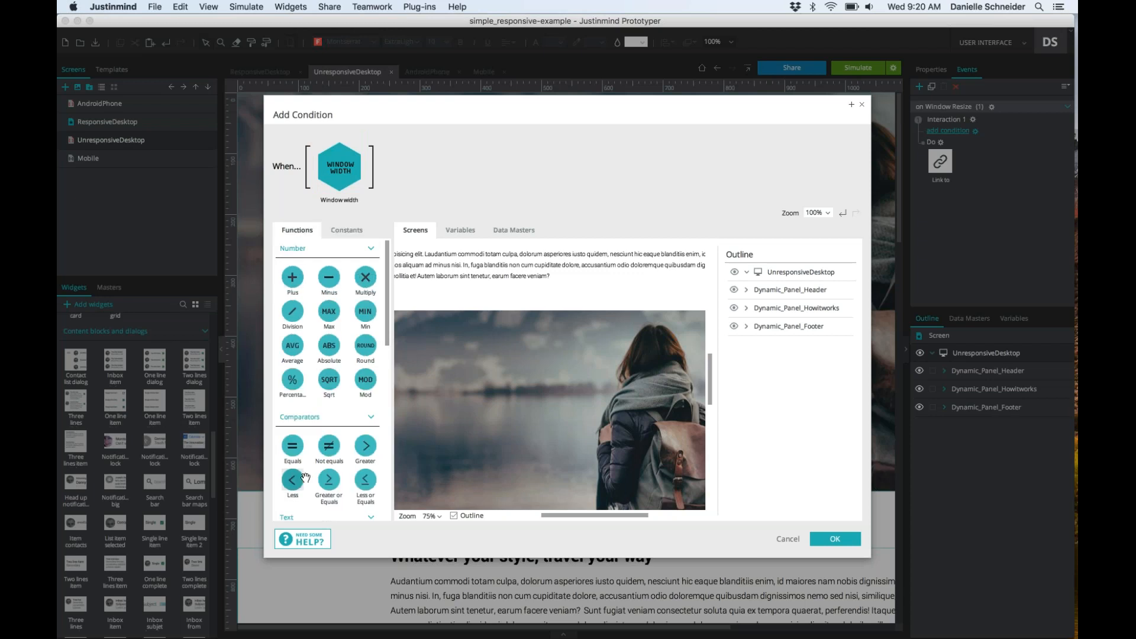
left_click_drag(360, 322, 387, 175)
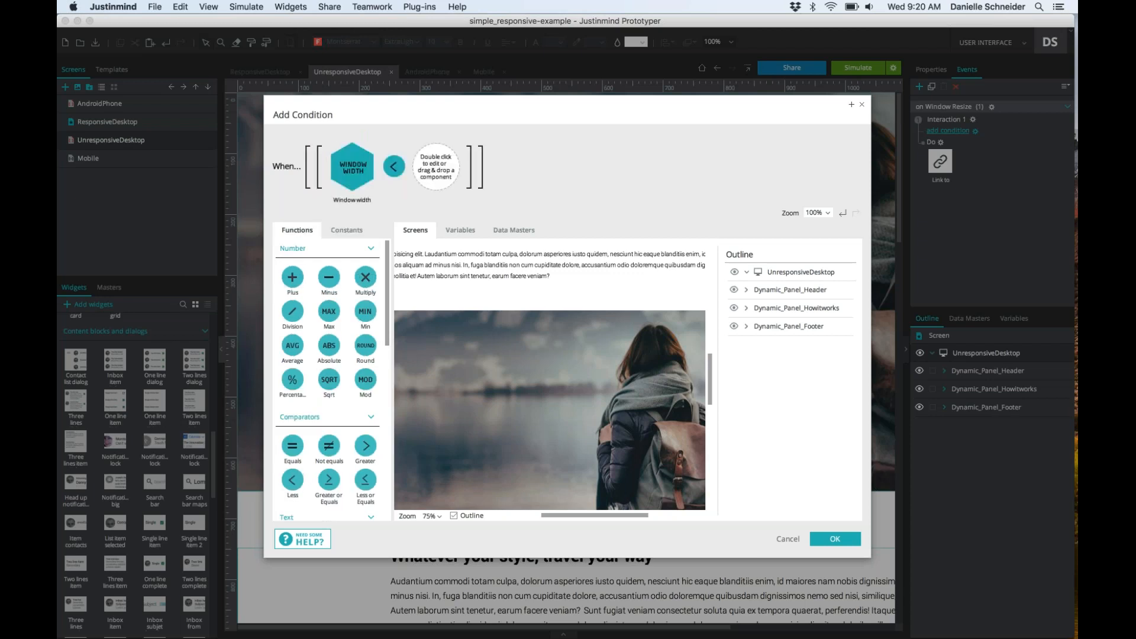
double_click(439, 173)
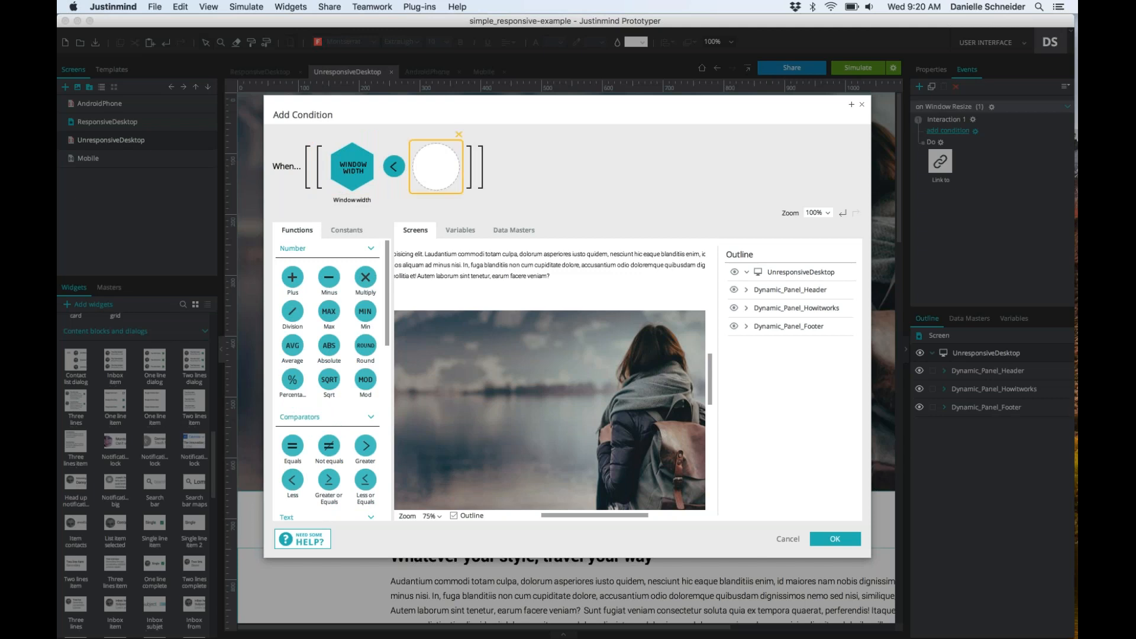
type("650")
key("Return")
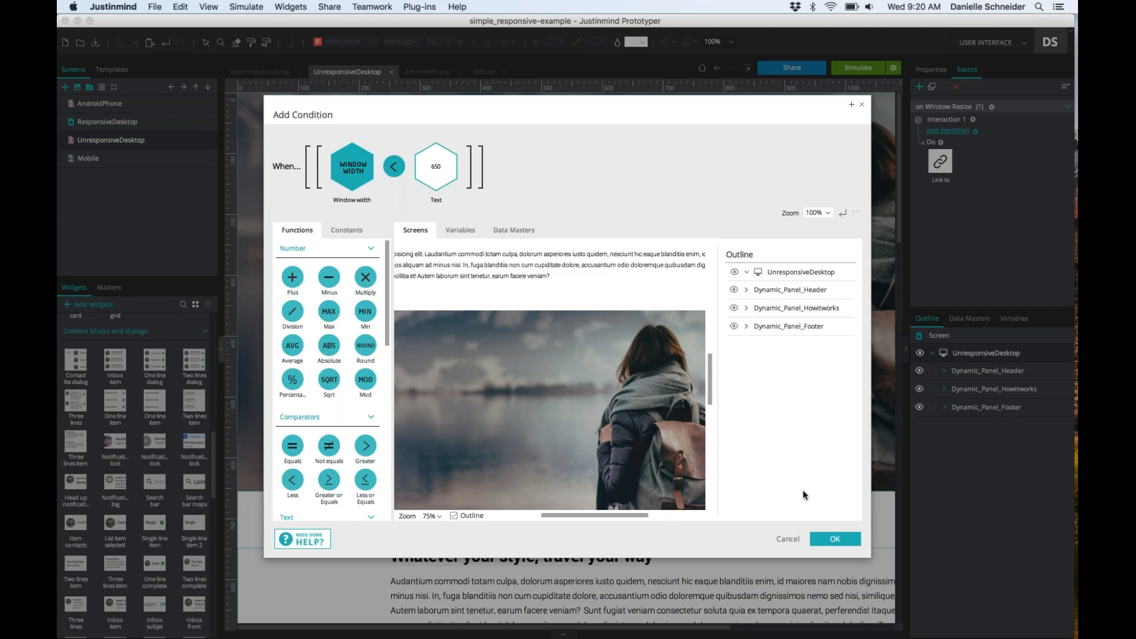
left_click(820, 539)
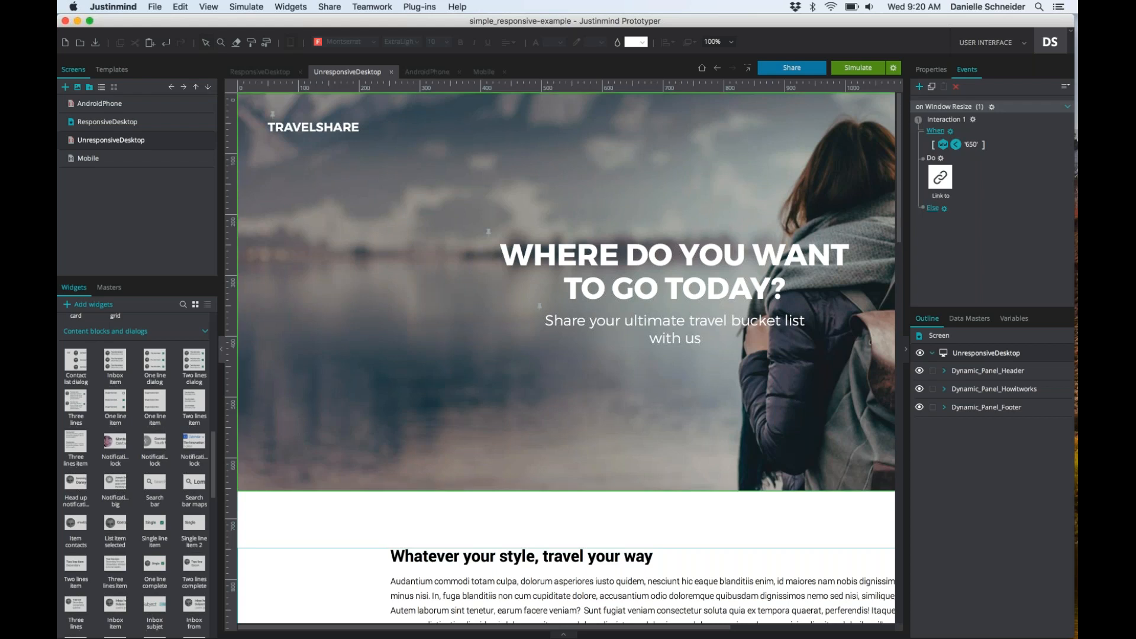
Simulate UnresponsiveDesktop, narrow the window below the 650 breakpoint to test the link to Mobile, and examine the whole page
left_click(847, 69)
left_click(852, 68)
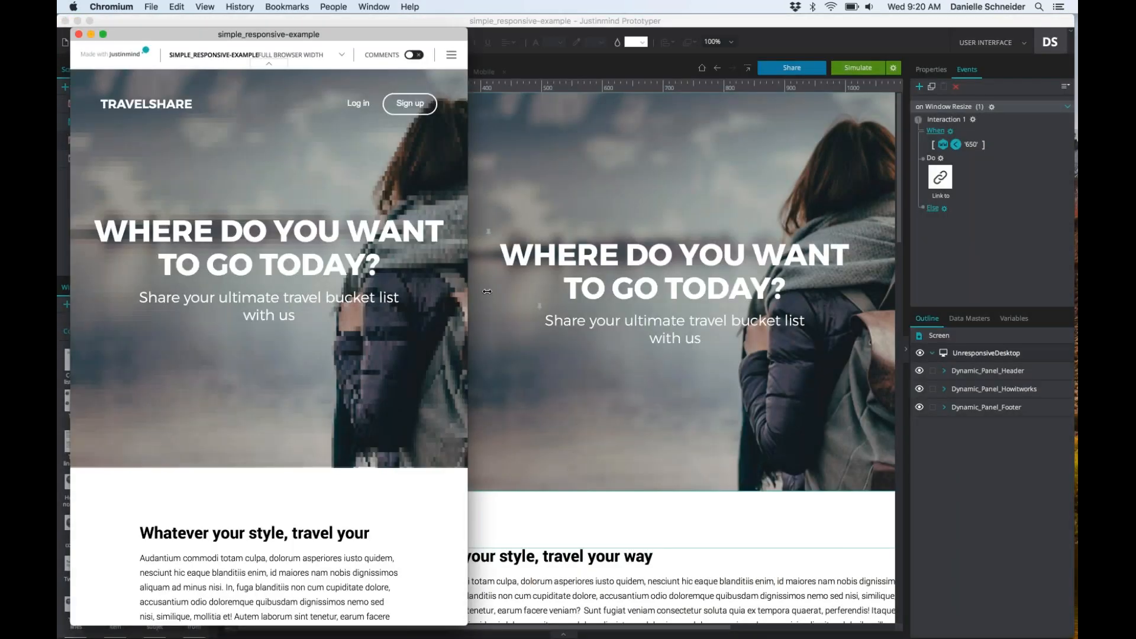
left_click_drag(551, 291, 416, 270)
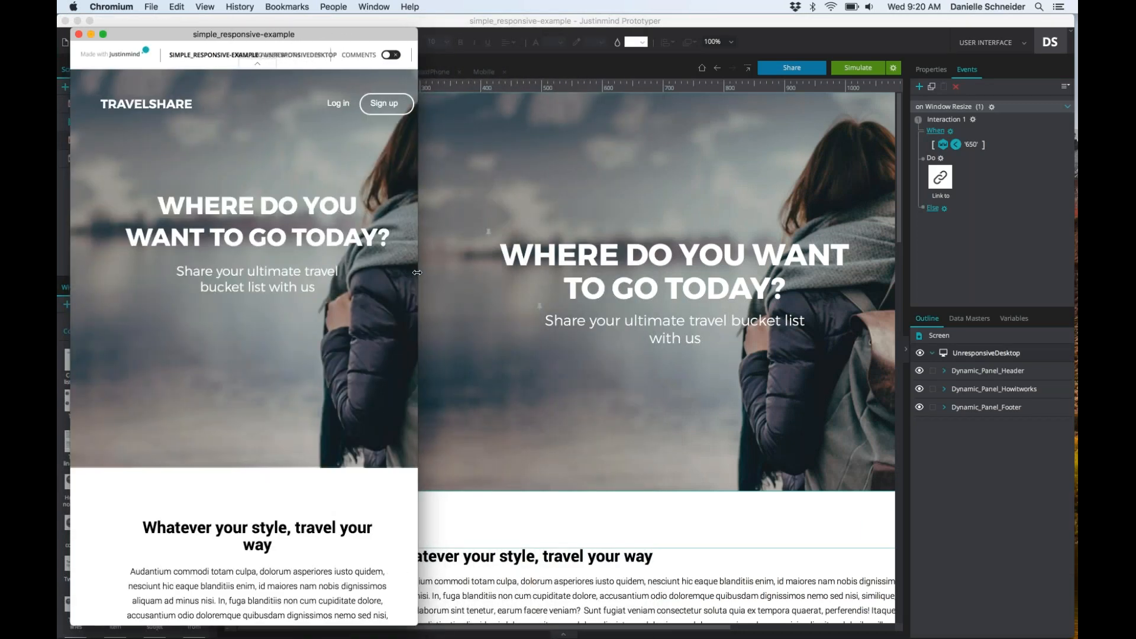
scroll(234, 285, "down", 15)
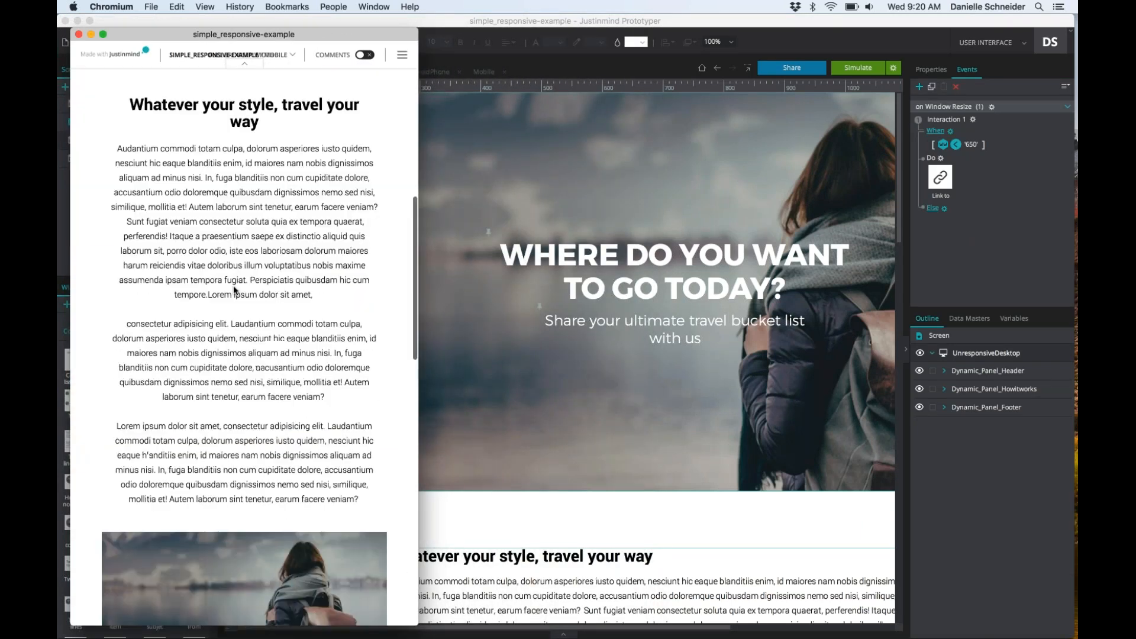
scroll(232, 281, "down", 5)
scroll(230, 279, "up", 10)
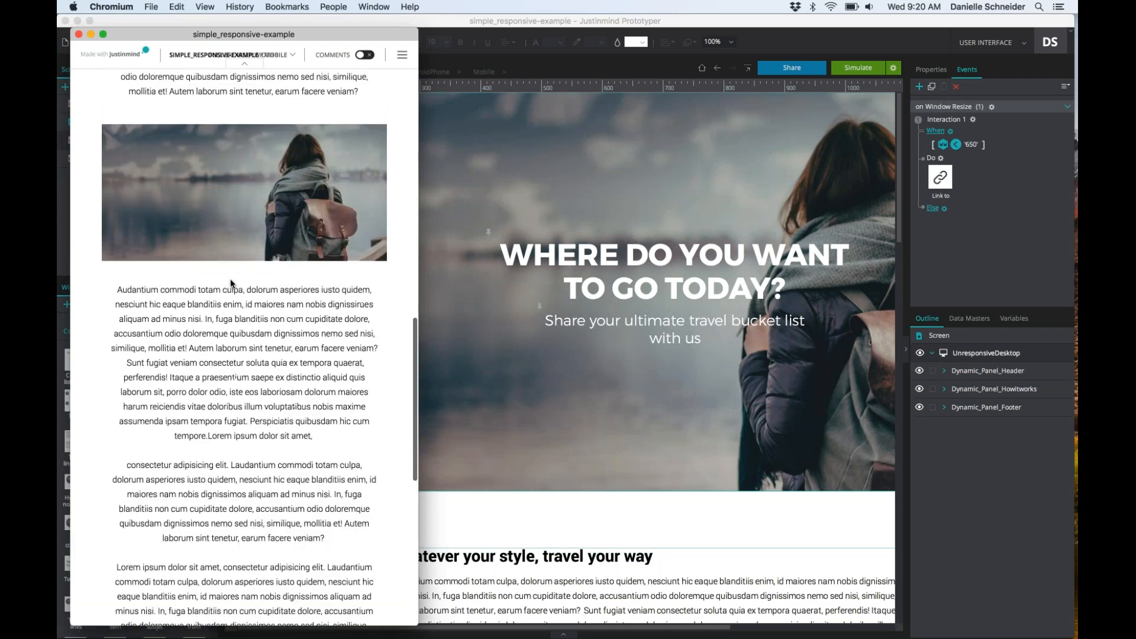
scroll(230, 283, "up", 6)
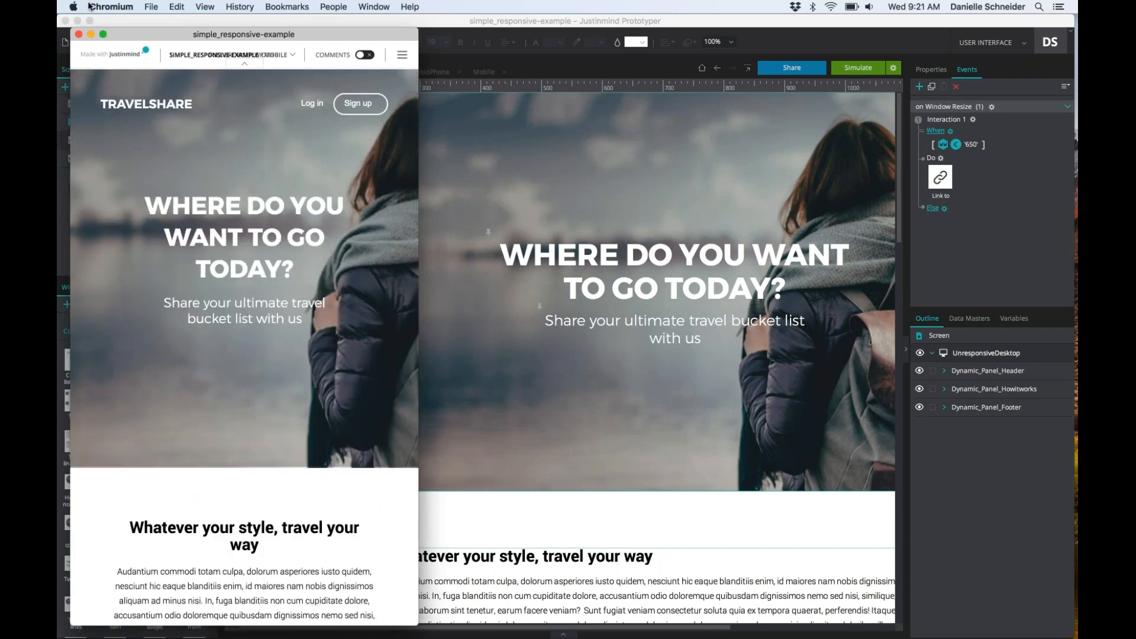
Close the simulation and examine both cases of the on Window Resize event on the Mobile screen
left_click(78, 34)
left_click(87, 159)
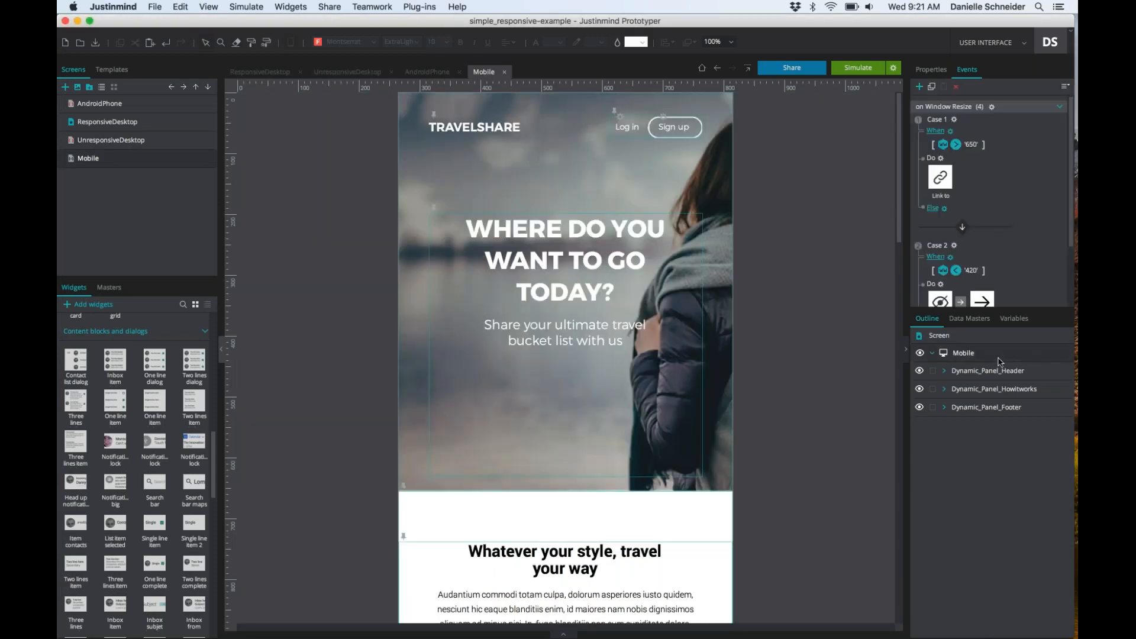
scroll(988, 208, "down", 1)
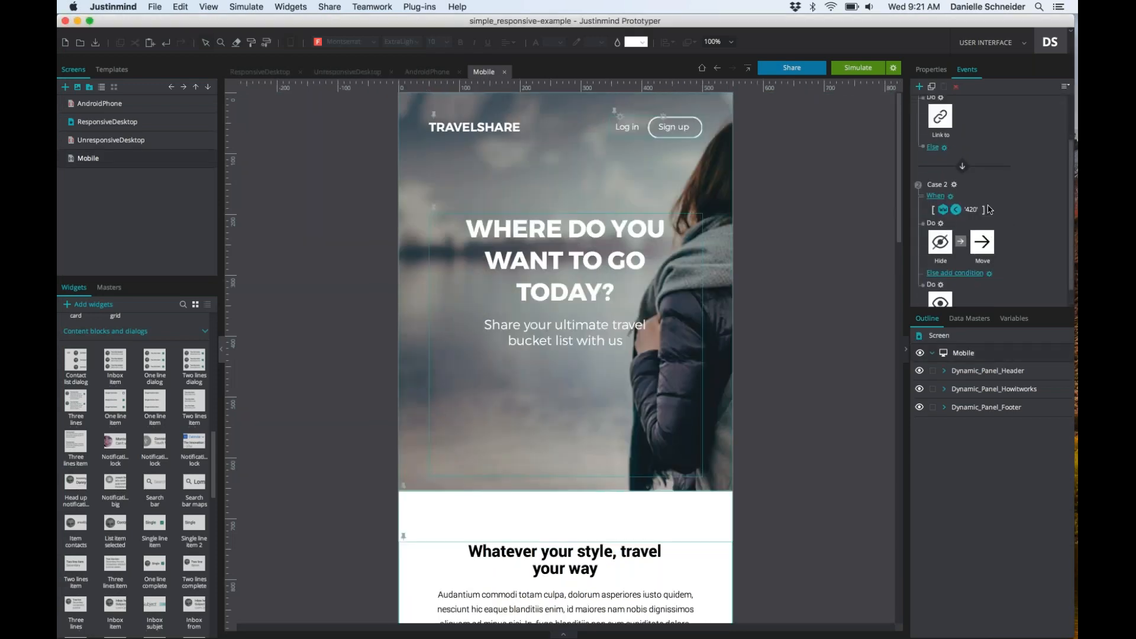
scroll(988, 209, "up", 3)
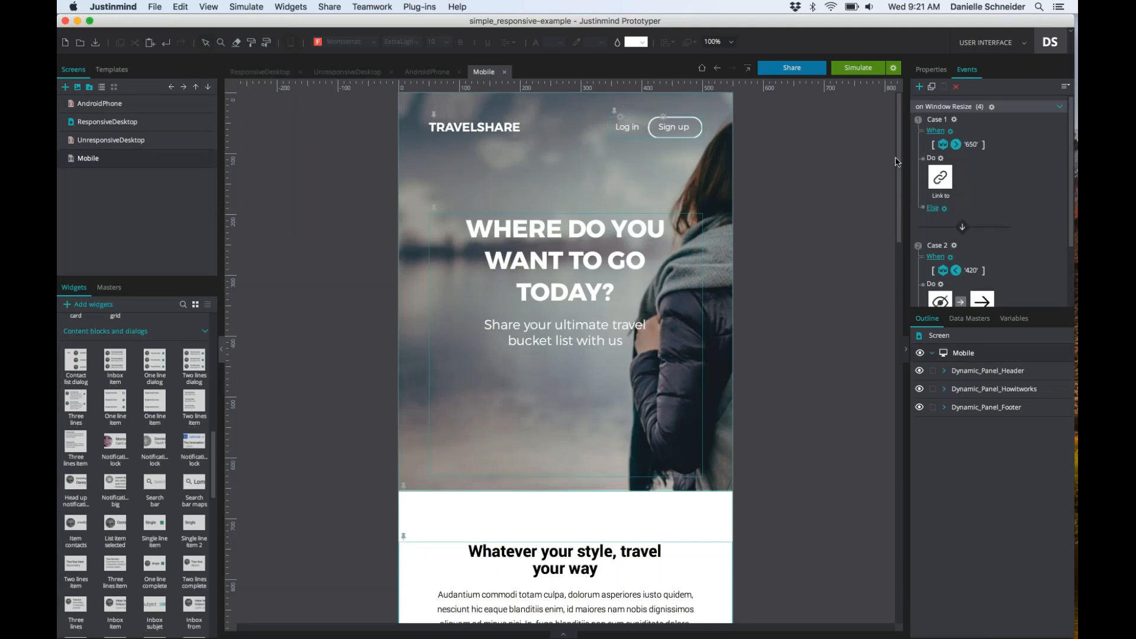
scroll(1000, 219, "down", 5)
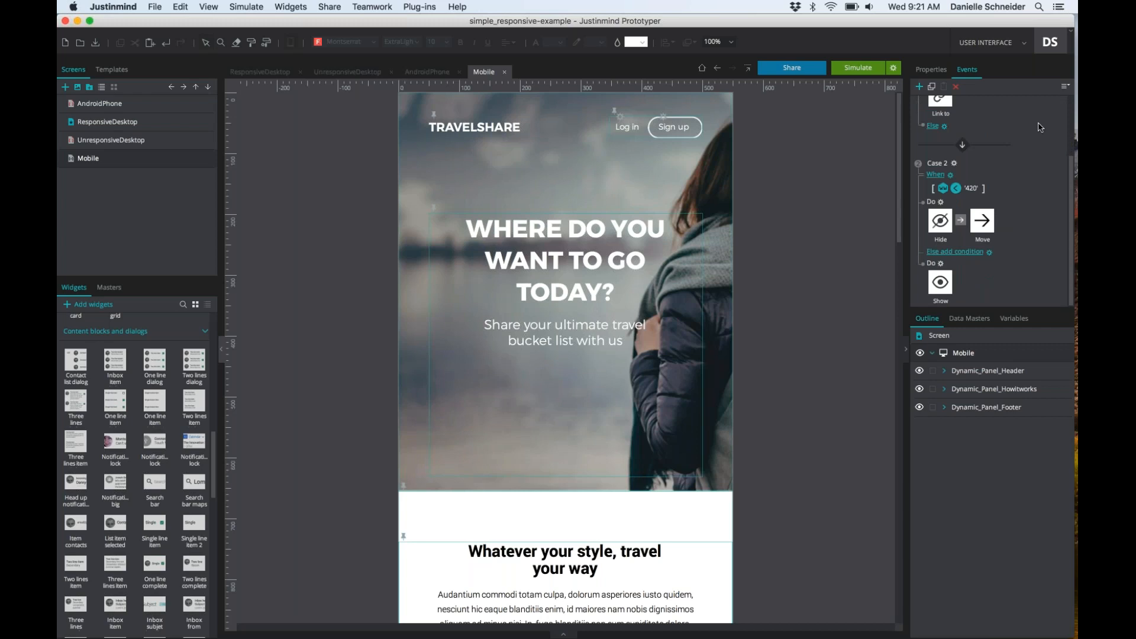
scroll(1040, 127, "up", 5)
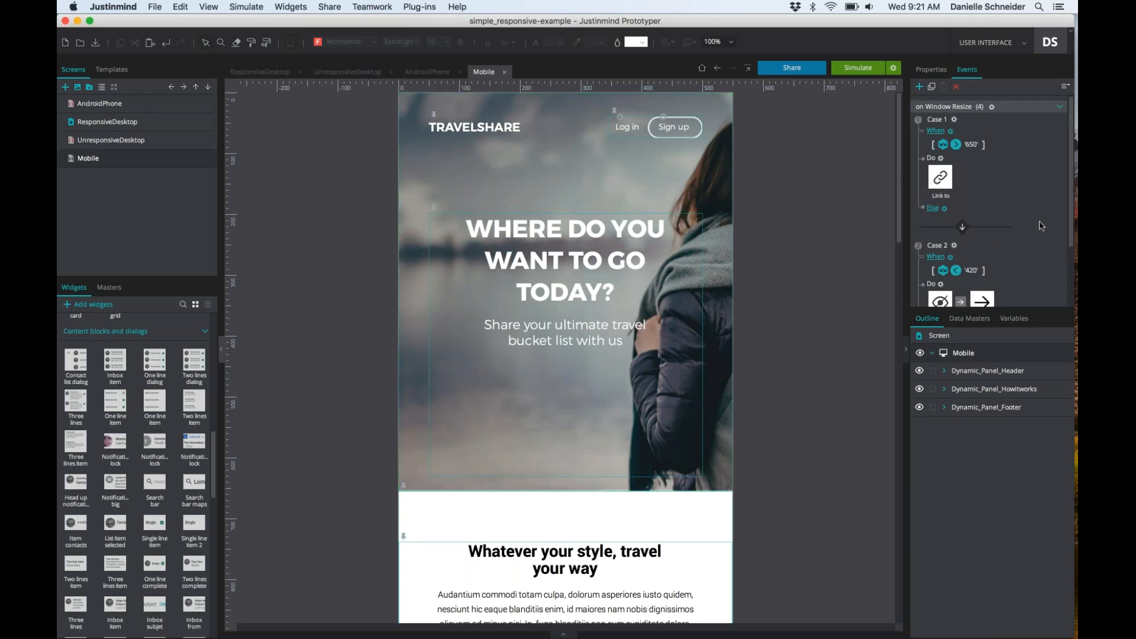
scroll(1042, 227, "down", 3)
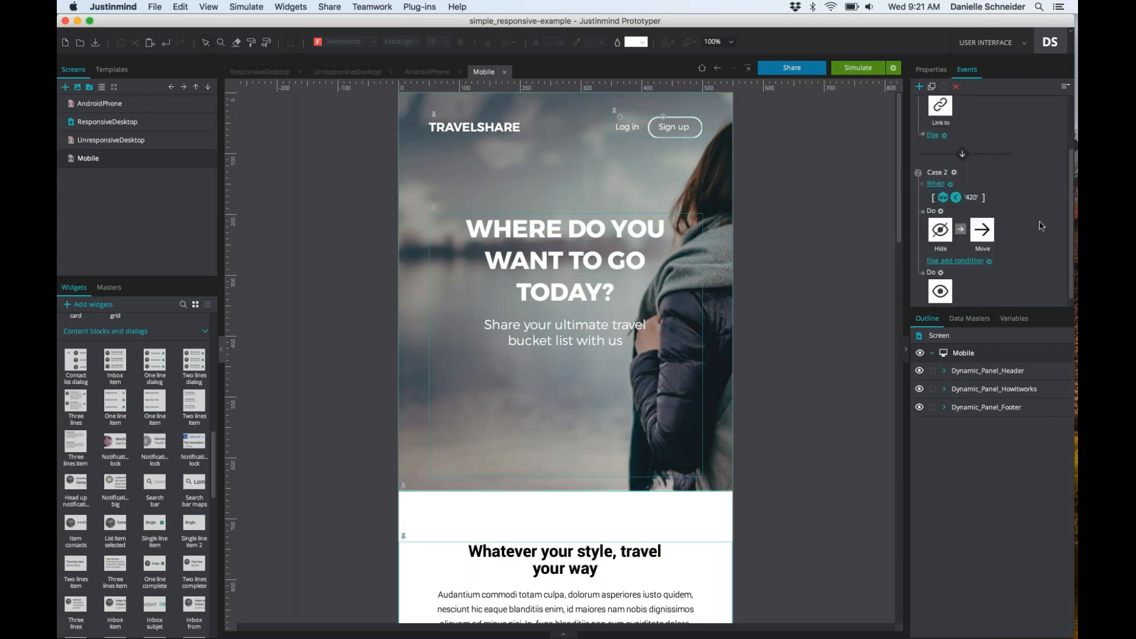
Inspect the Hide and Move actions of Case 2 and compare them with the Mobile screen's page layout
left_click(947, 221)
scroll(781, 284, "down", 5)
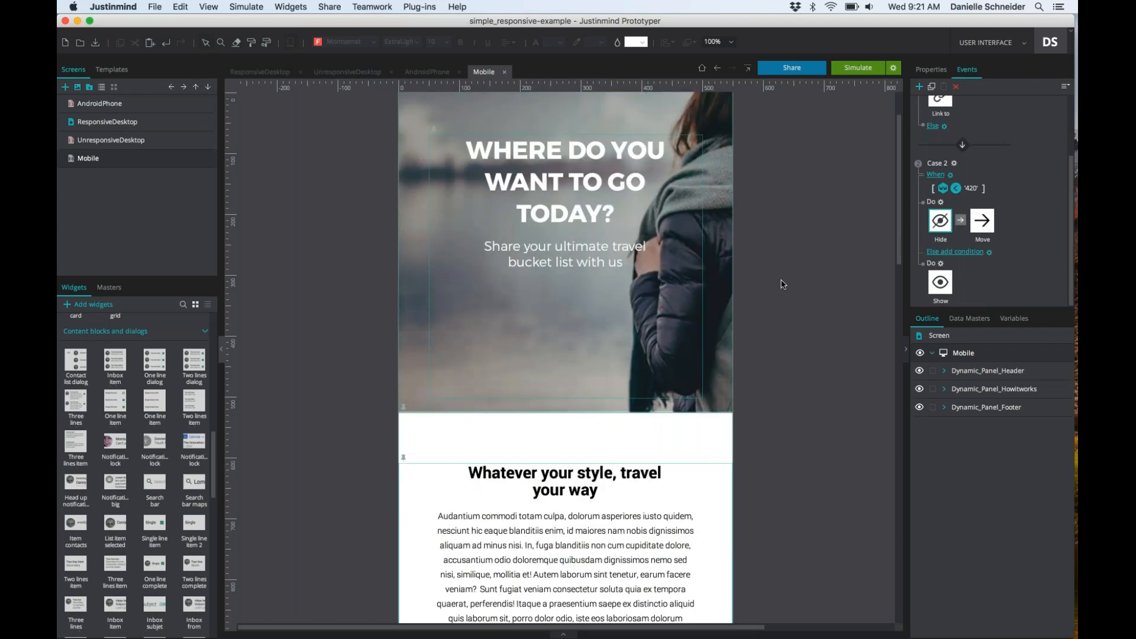
scroll(712, 290, "down", 10)
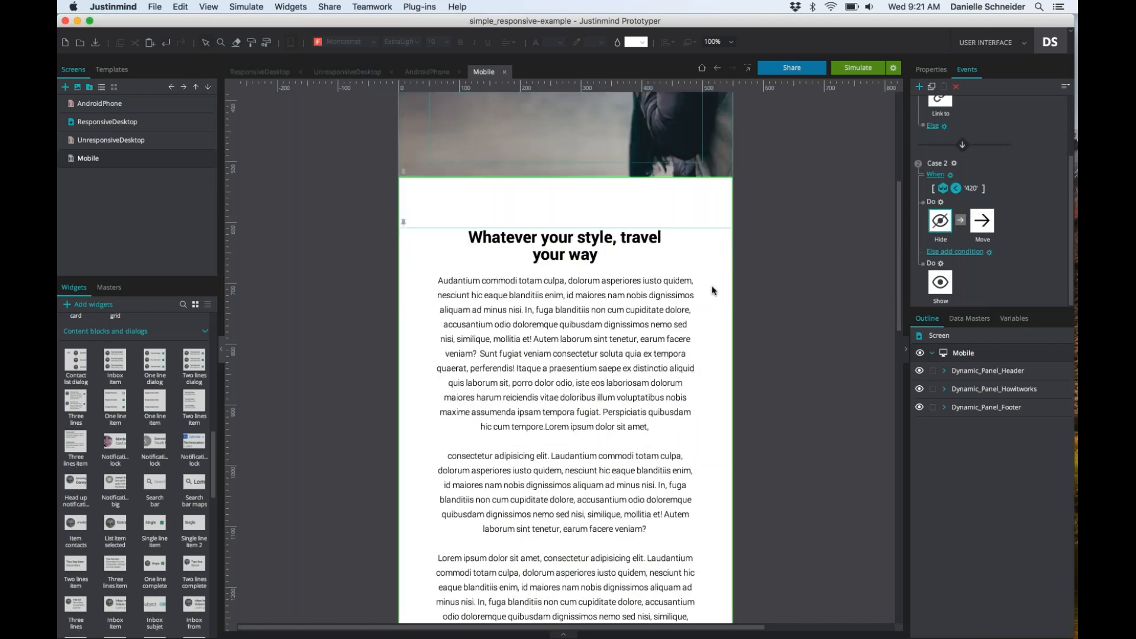
scroll(712, 291, "right", 3)
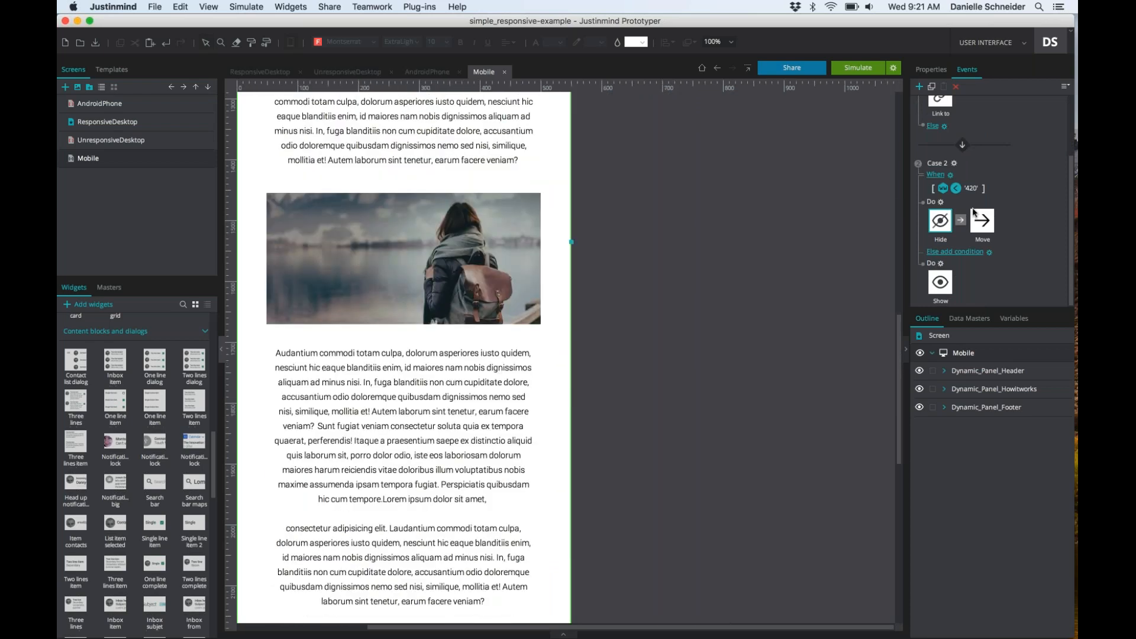
left_click(973, 217)
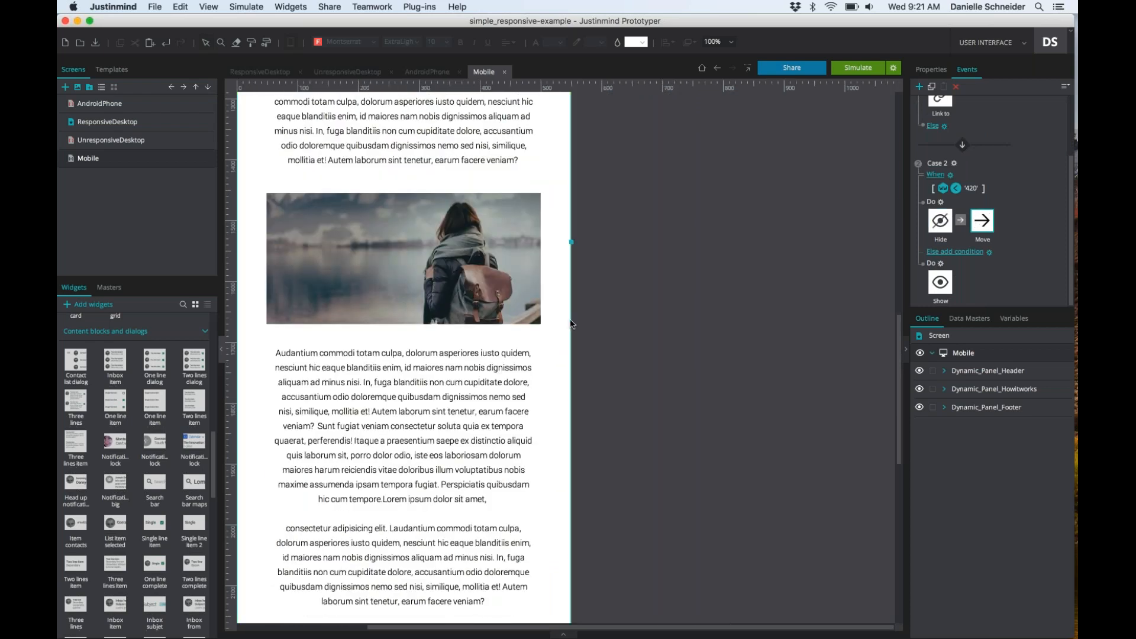
scroll(457, 332, "down", 8)
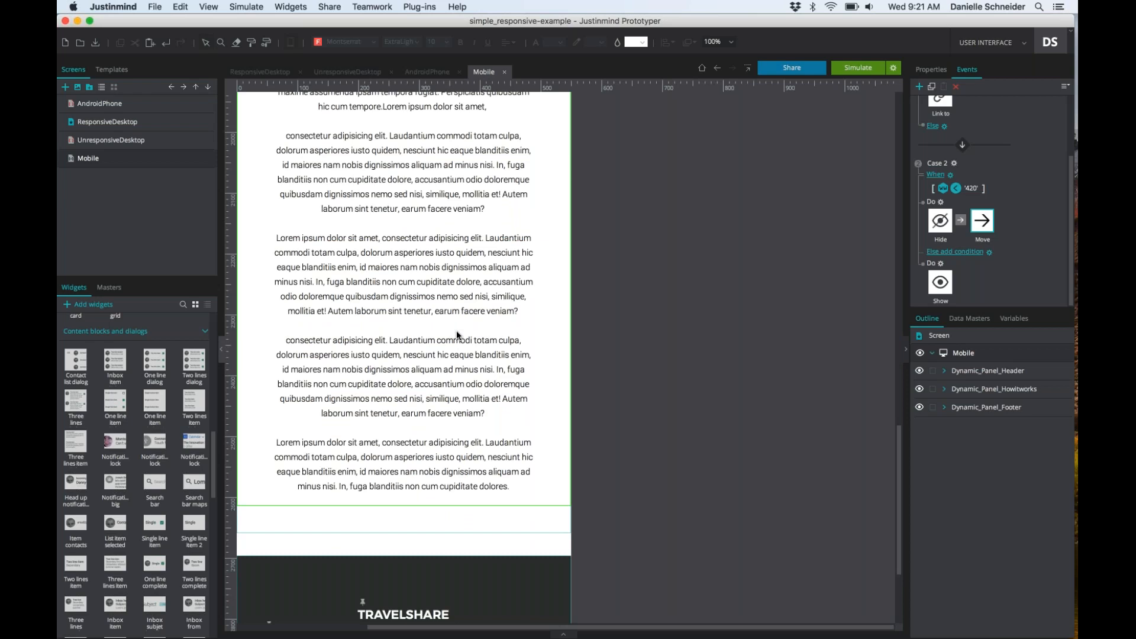
scroll(457, 335, "left", 3)
scroll(456, 335, "up", 12)
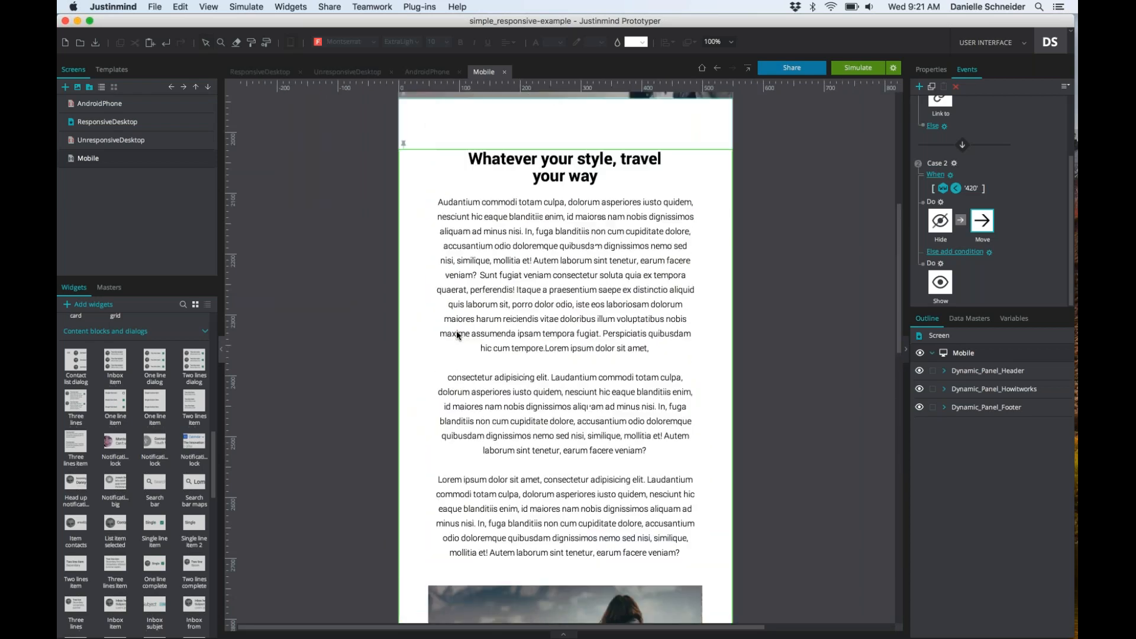
scroll(457, 333, "up", 7)
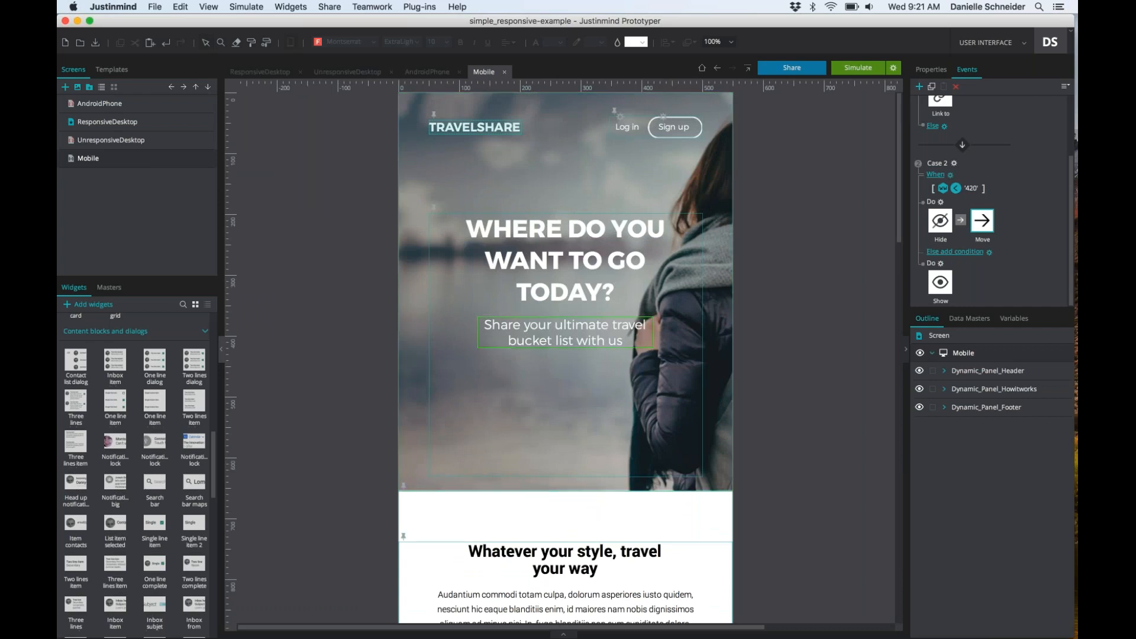
scroll(597, 427, "down", 10)
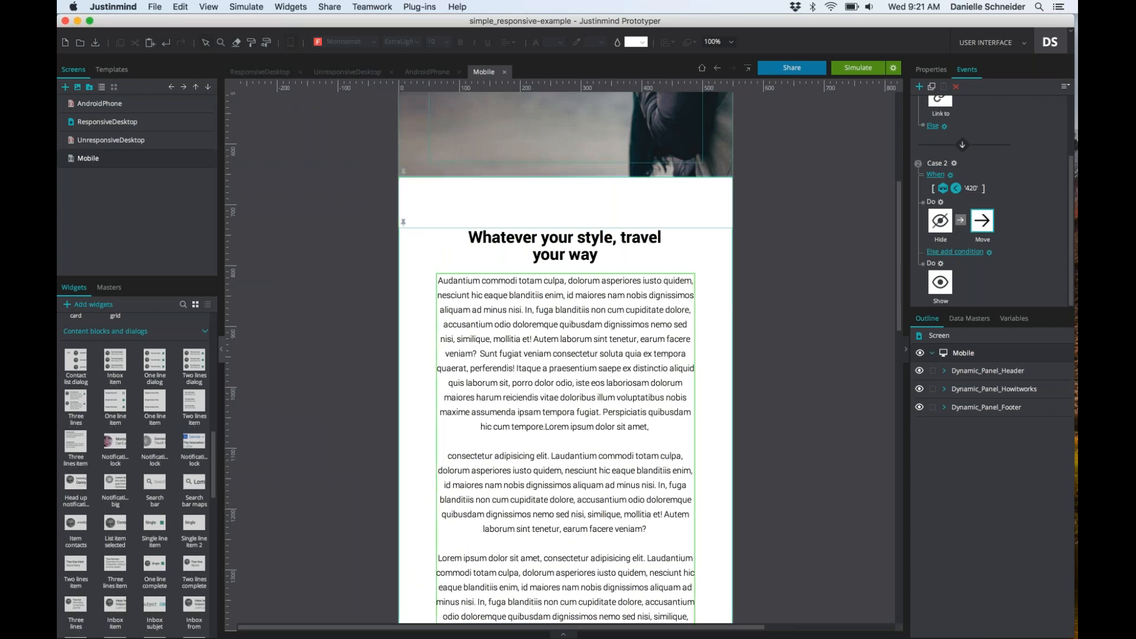
scroll(565, 355, "up", 10)
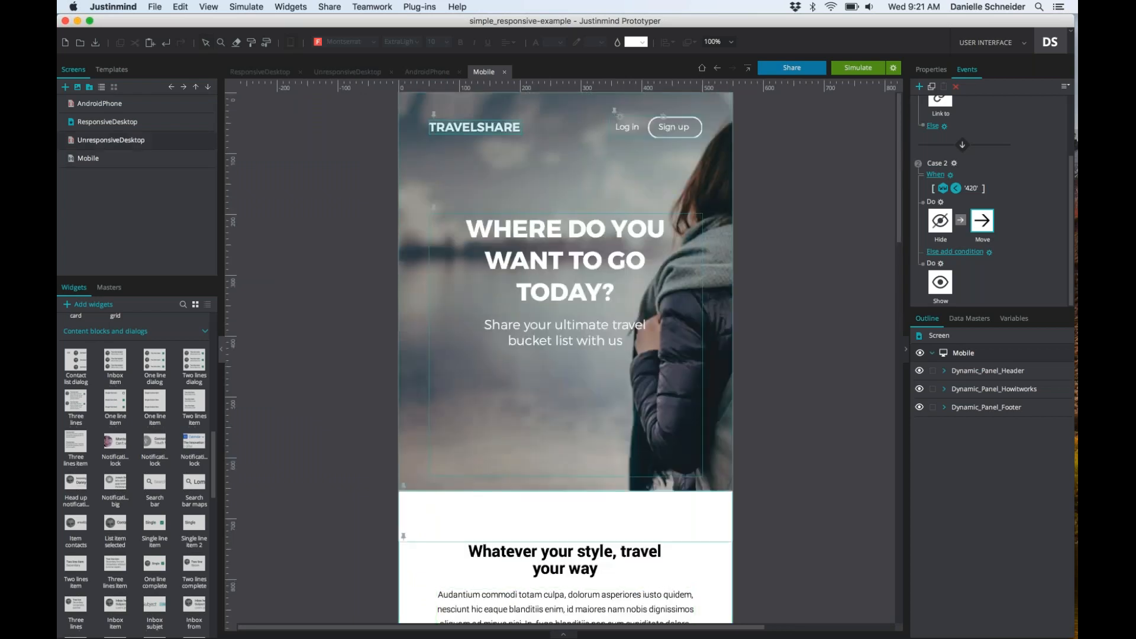
Return to the UnresponsiveDesktop screen and examine its page layout and its on Window Resize interaction
left_click(347, 71)
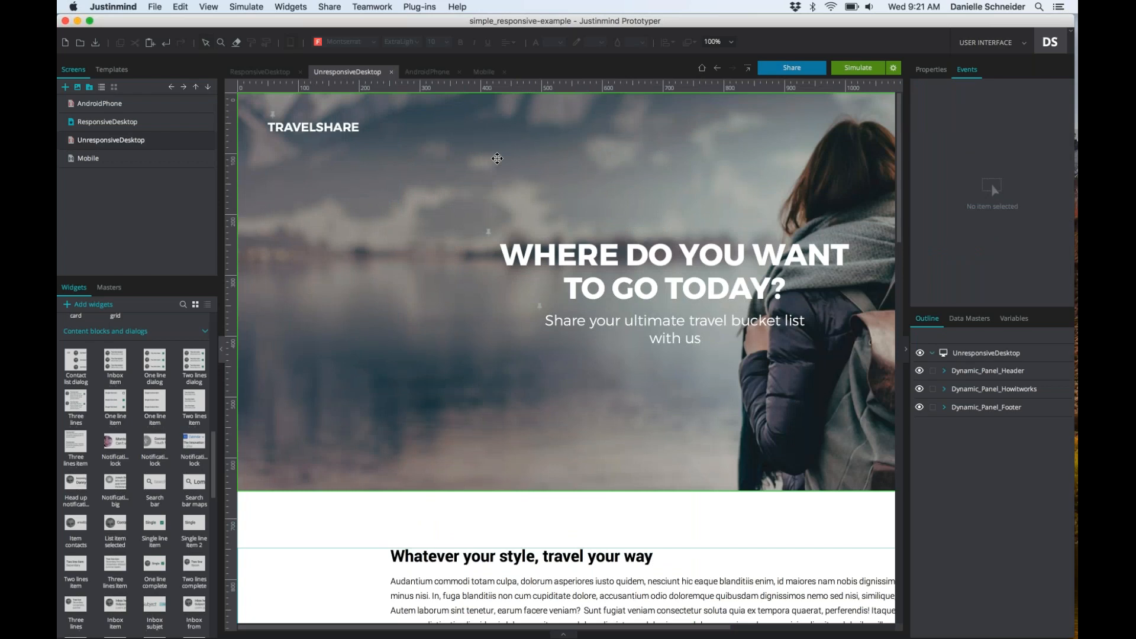
scroll(497, 158, "down", 5)
scroll(497, 158, "up", 8)
scroll(872, 220, "down", 10)
scroll(872, 220, "right", 4)
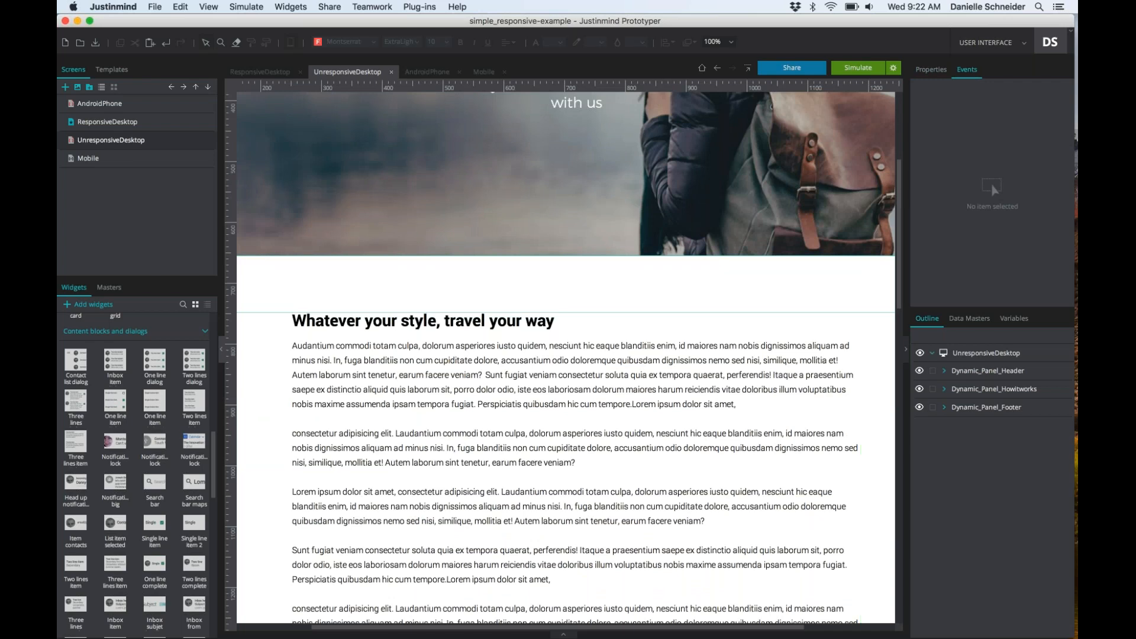
left_click(983, 354)
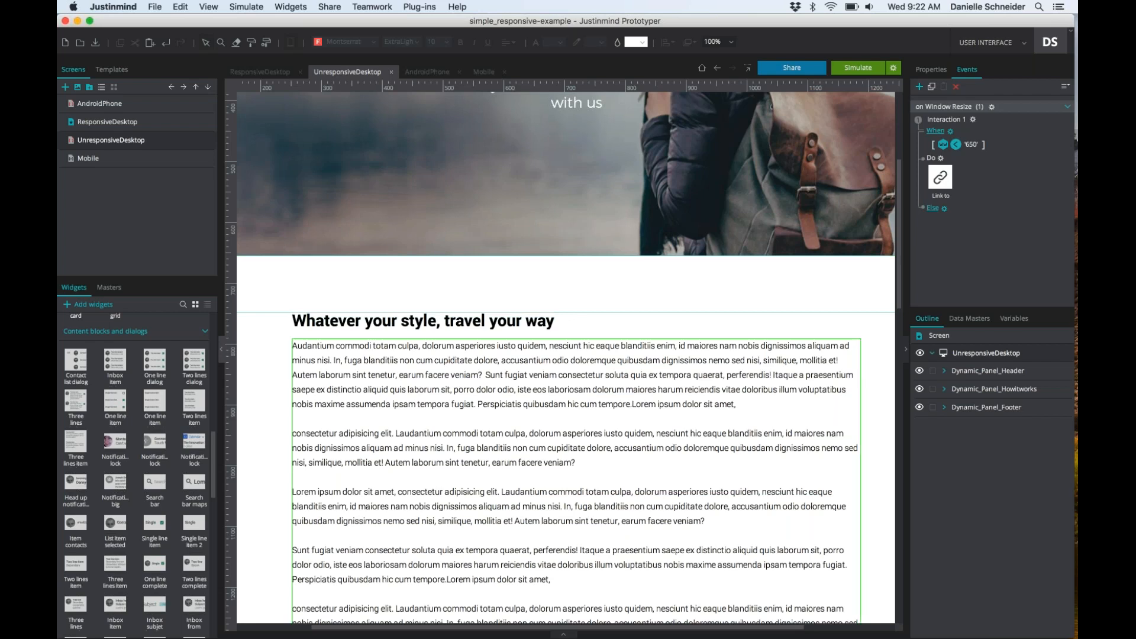
scroll(566, 355, "down", 15)
scroll(565, 355, "right", 3)
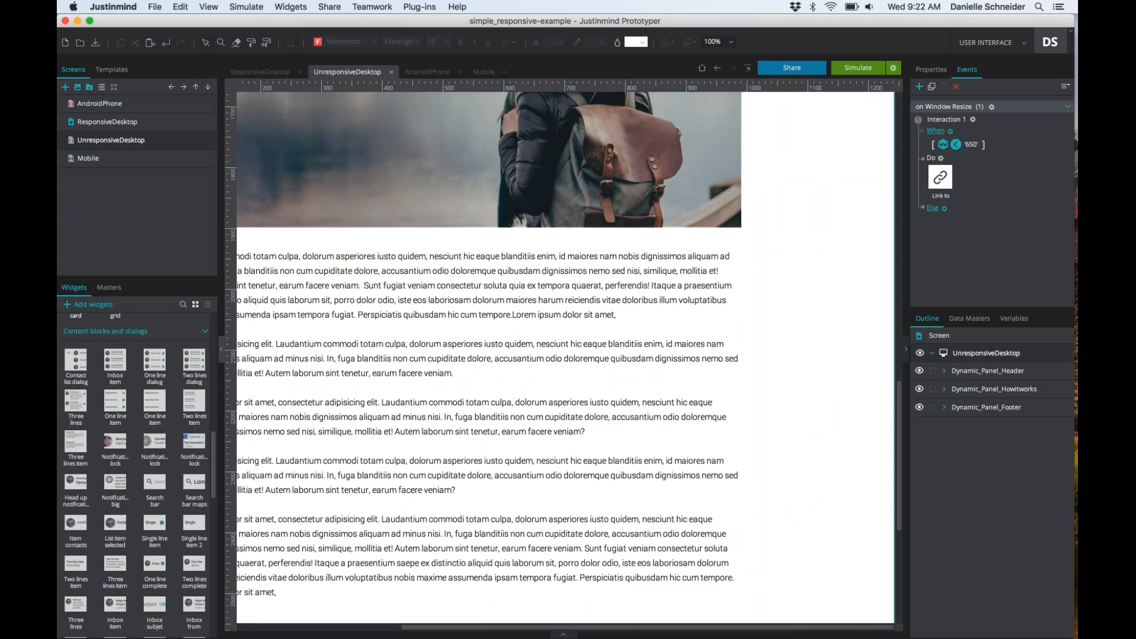
scroll(566, 355, "left", 4)
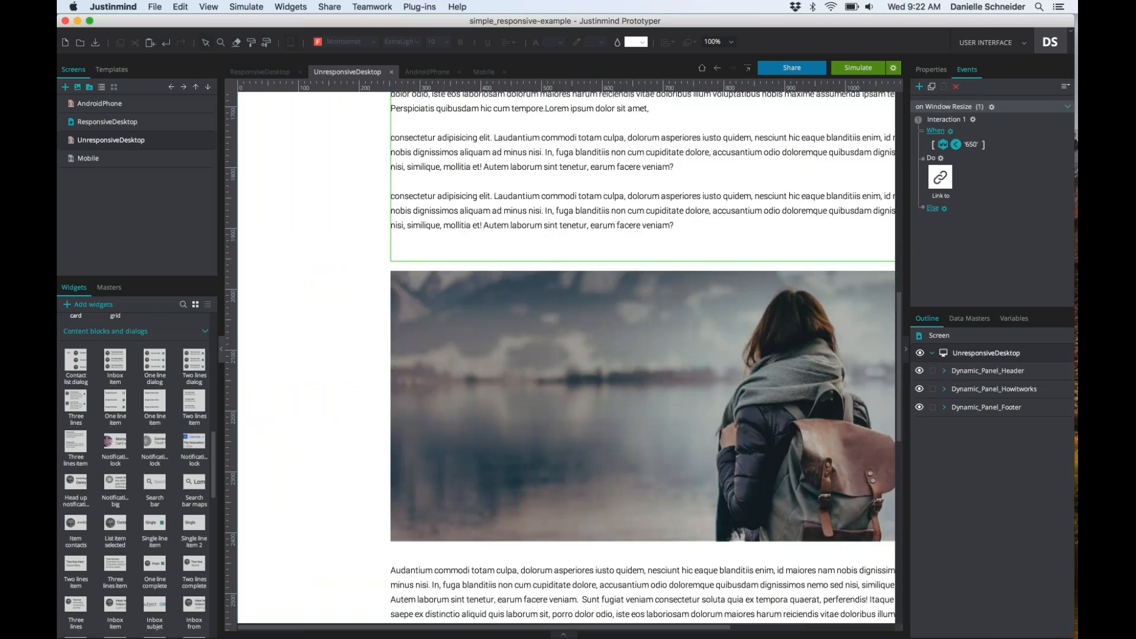
scroll(566, 355, "up", 20)
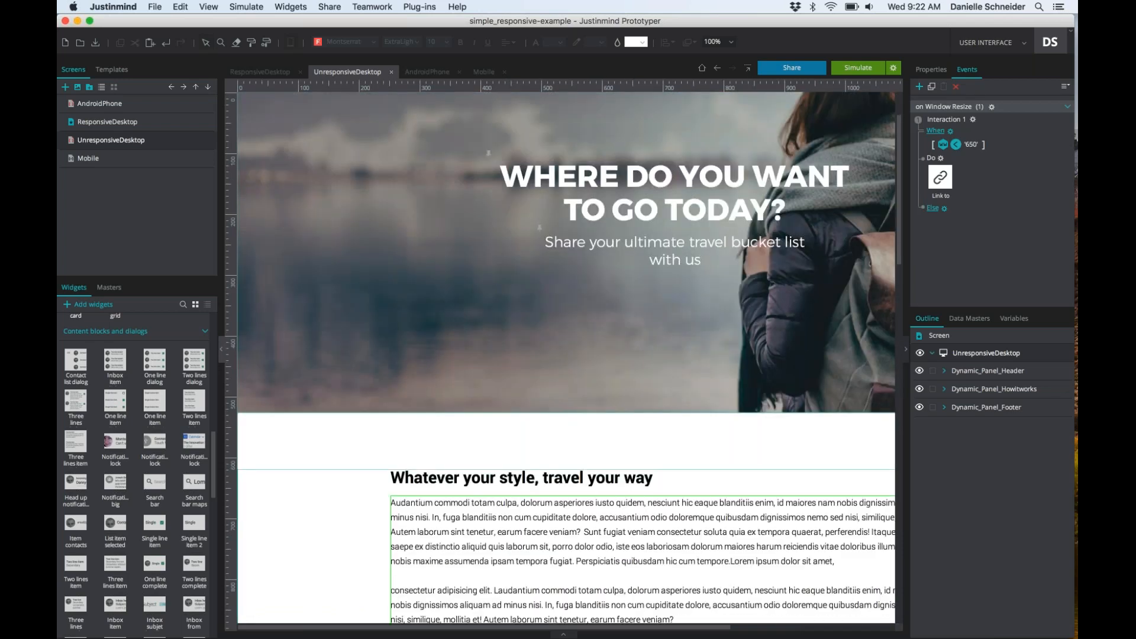
scroll(521, 258, "down", 12)
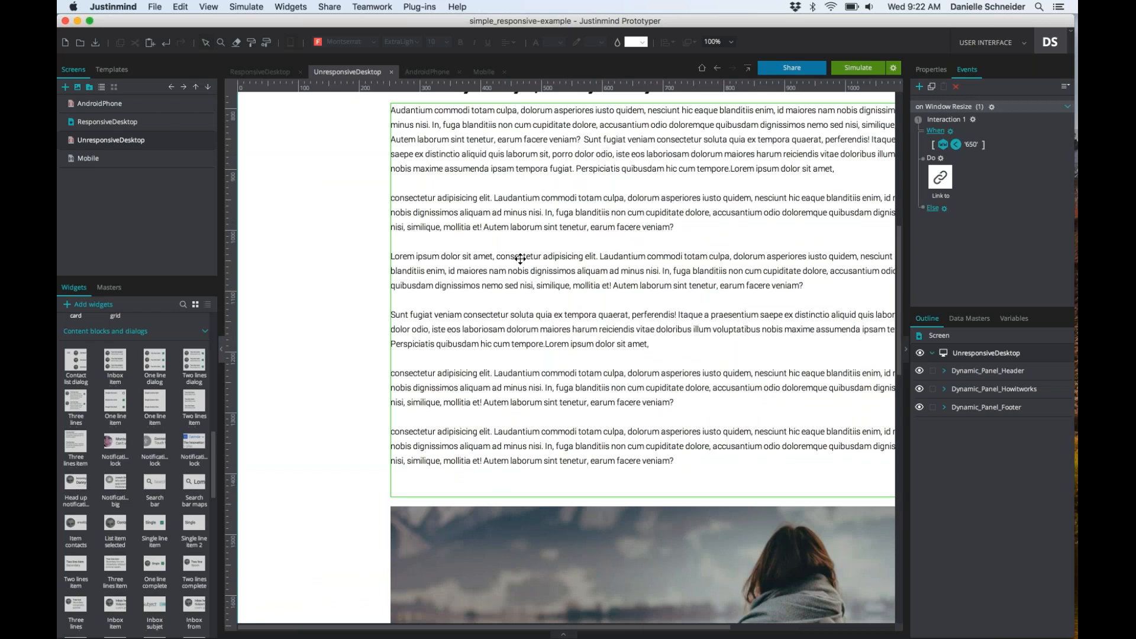
scroll(520, 259, "down", 4)
scroll(520, 258, "up", 12)
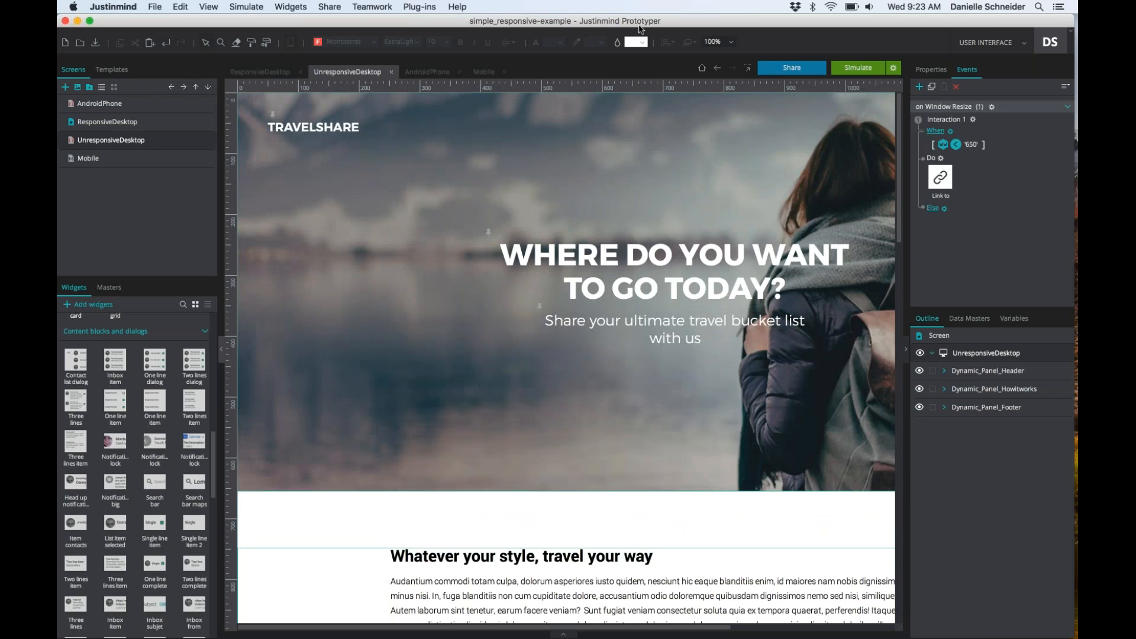
Expand Panel_1 of Dynamic_Panel_Header in the outline and examine the position and size properties of Paragraph_1
left_click(947, 372)
left_click(973, 388)
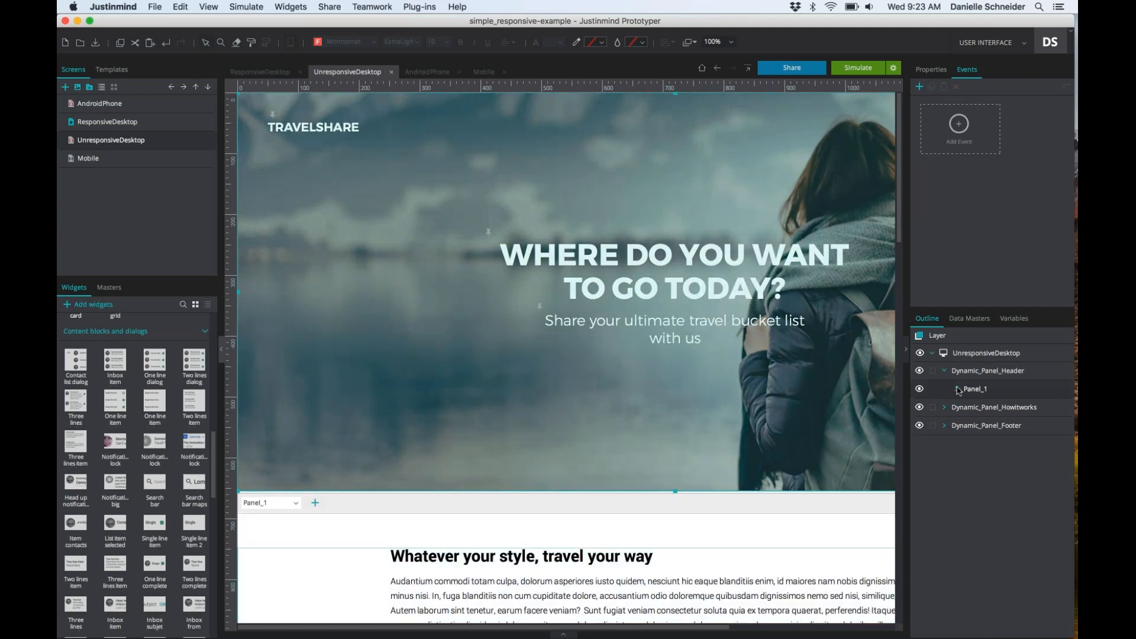
left_click(956, 389)
left_click(994, 425)
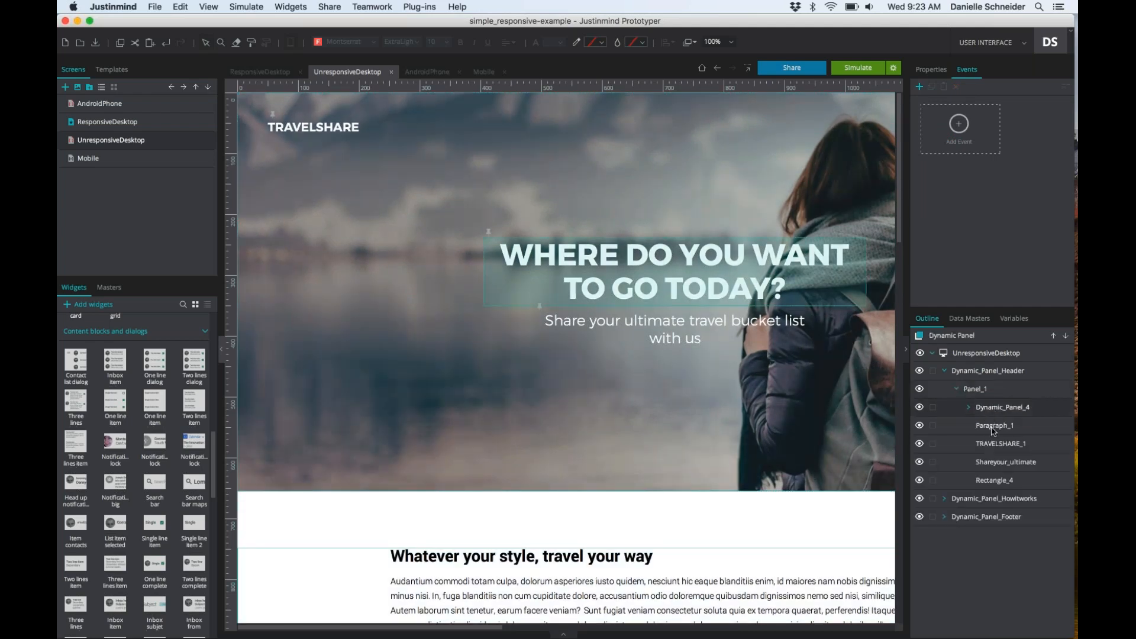
left_click(931, 69)
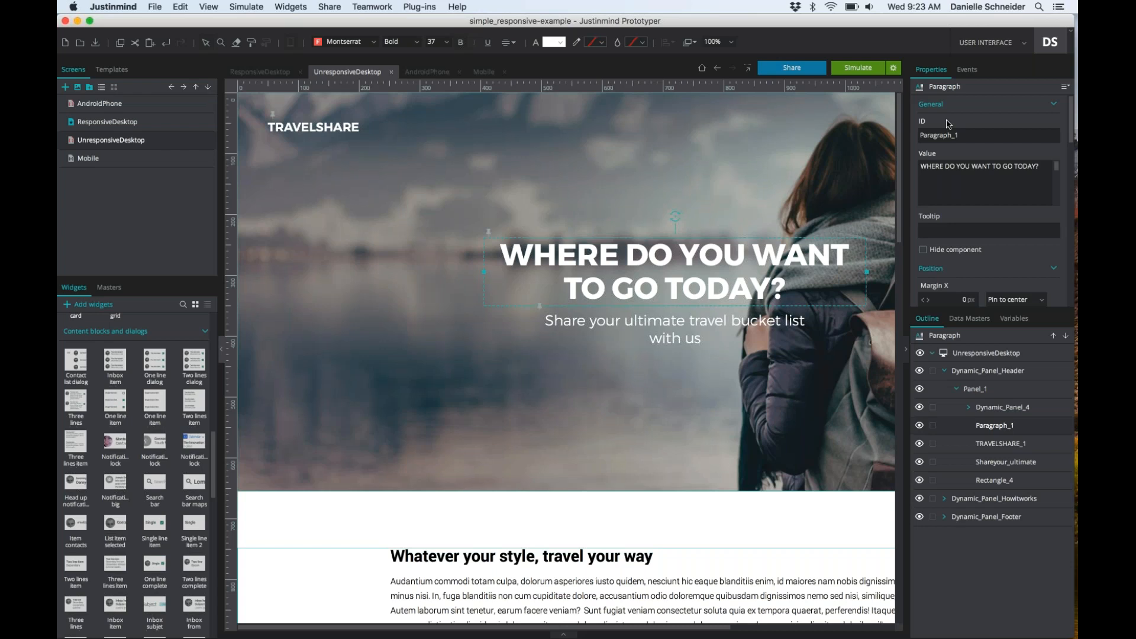
scroll(1037, 264, "down", 4)
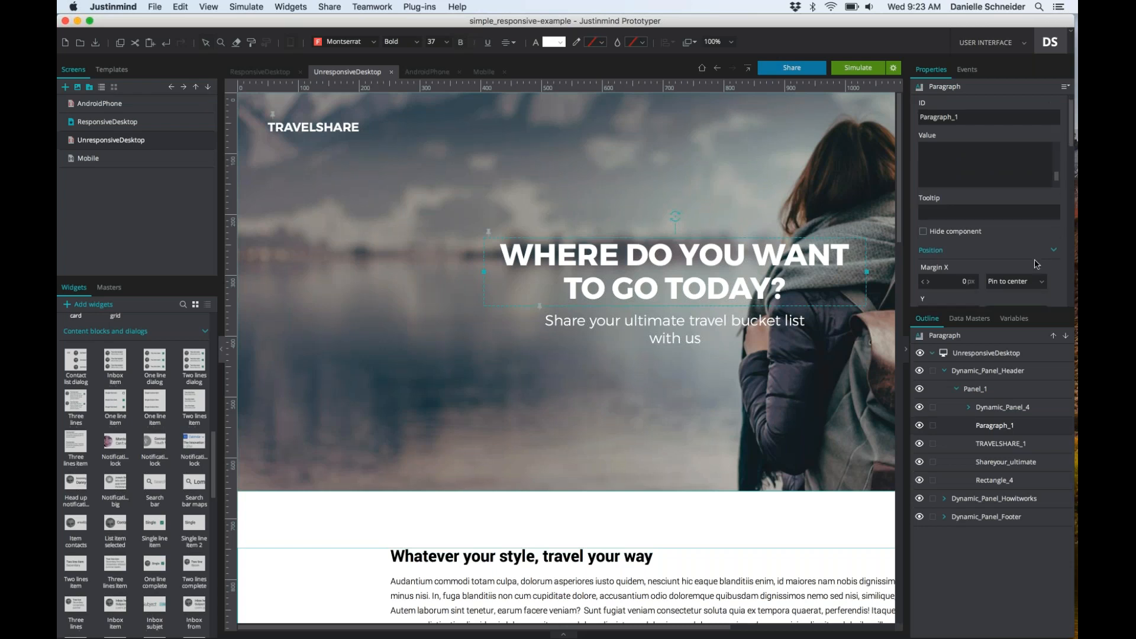
scroll(1037, 264, "down", 5)
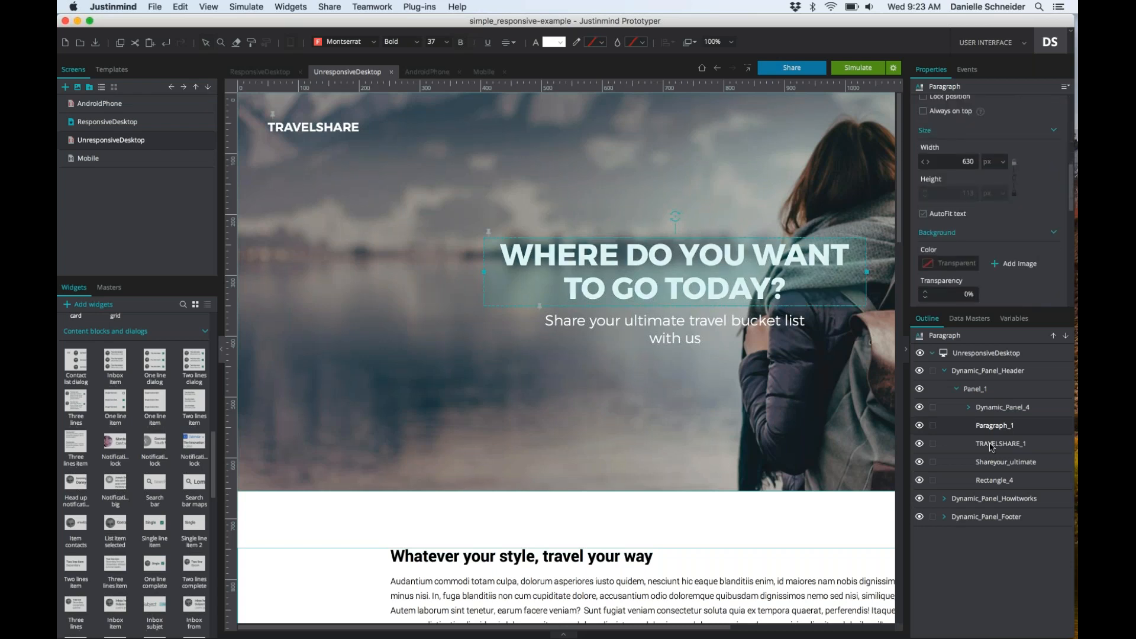
Examine the position, size, text and padding properties of the Shareyour_ultimate paragraph
left_click(996, 462)
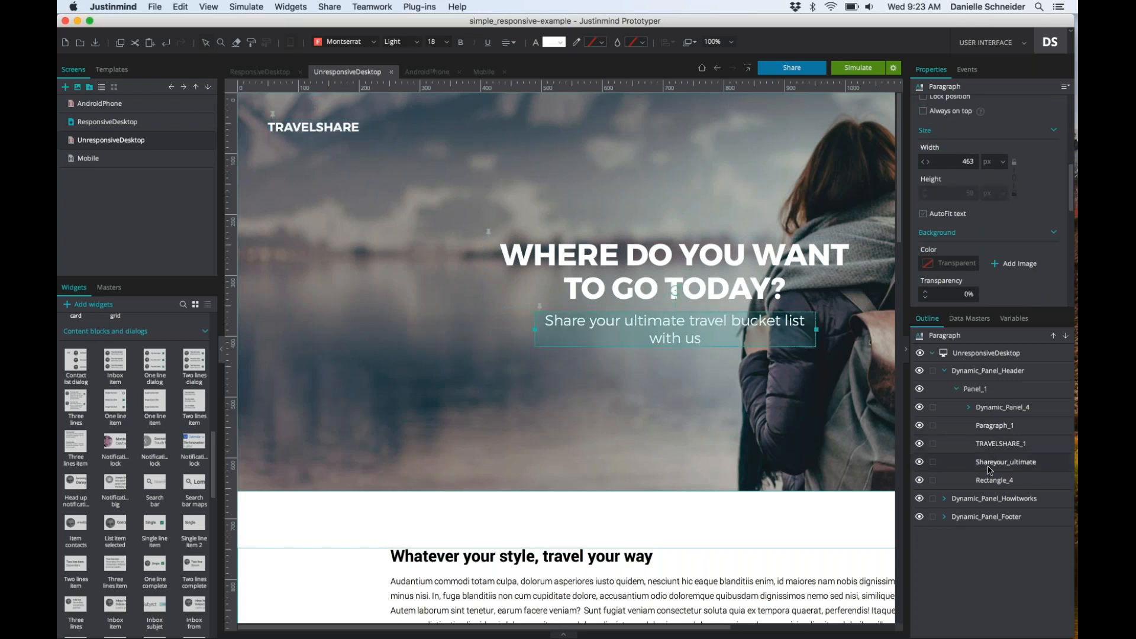
scroll(1022, 178, "up", 5)
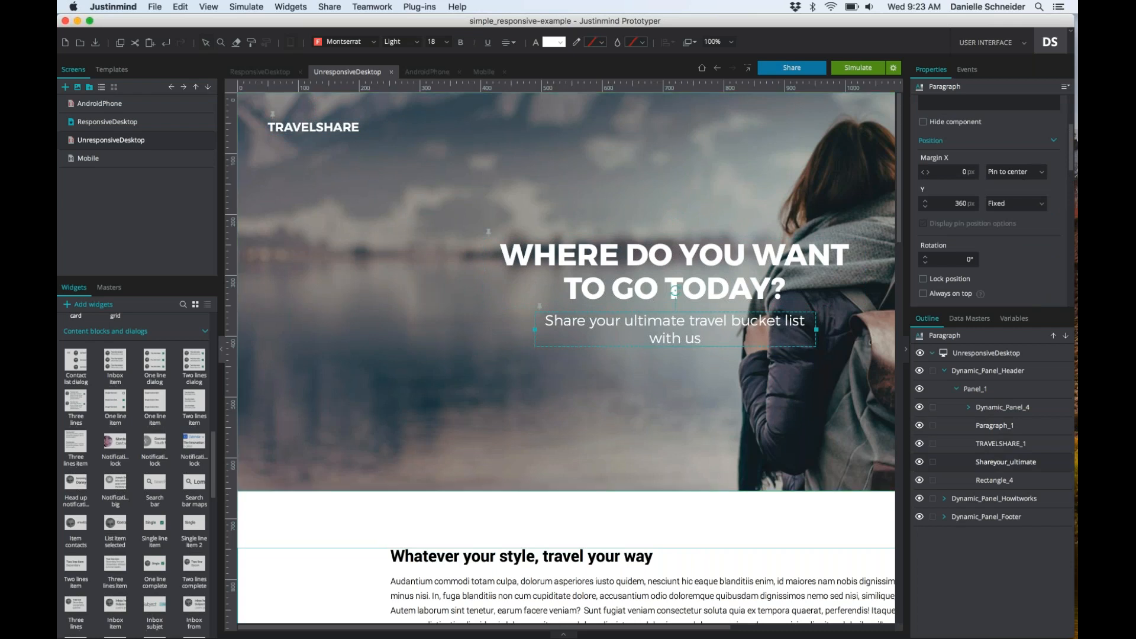
scroll(1064, 256, "down", 6)
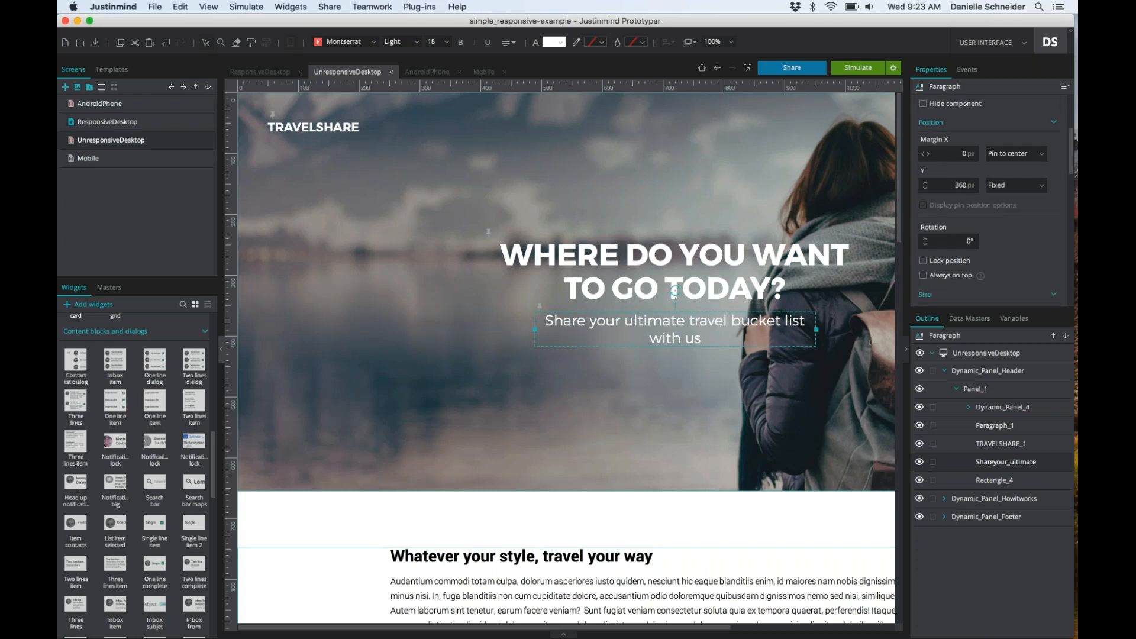
scroll(1041, 227, "down", 2)
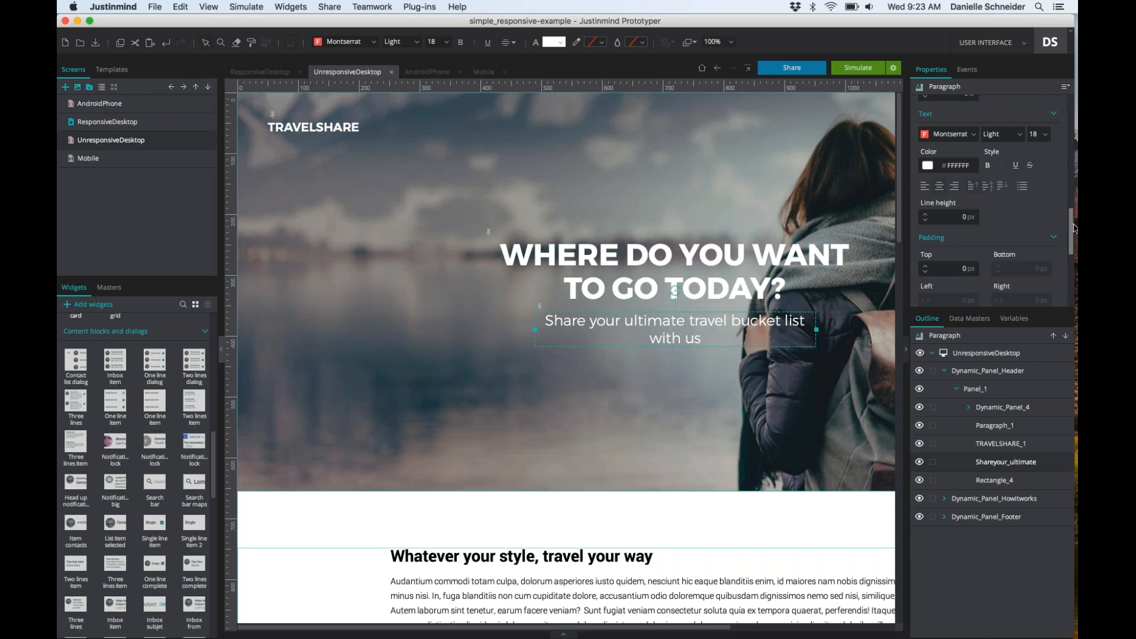
left_click_drag(1075, 227, 1065, 276)
scroll(1060, 249, "up", 10)
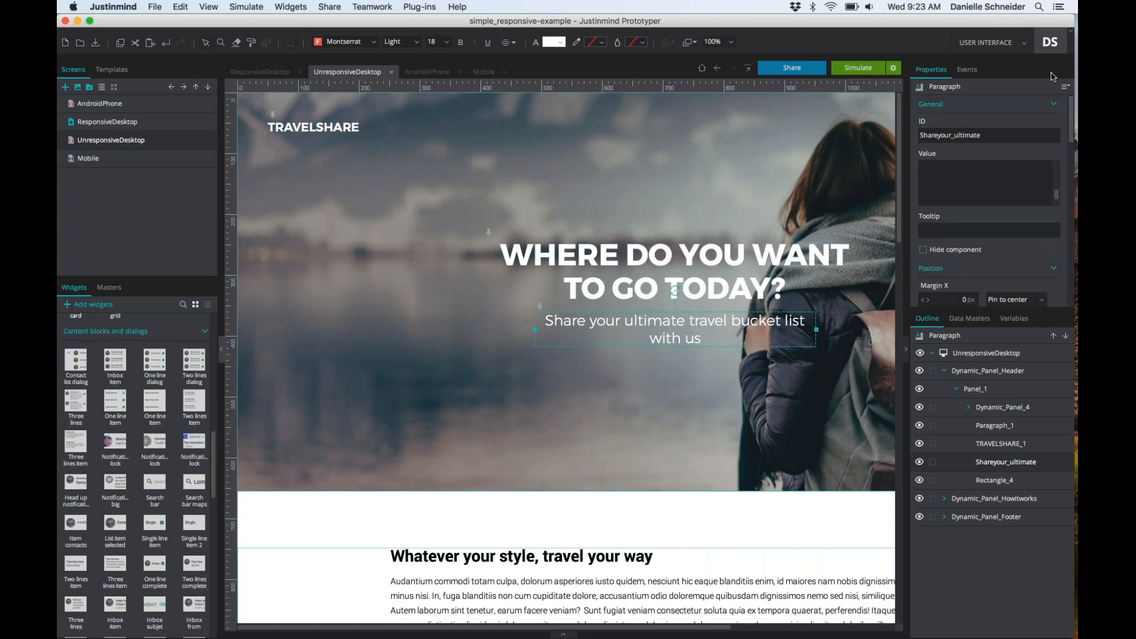
Check the events of the Shareyour_ultimate paragraph and open the AndroidPhone screen
left_click(967, 71)
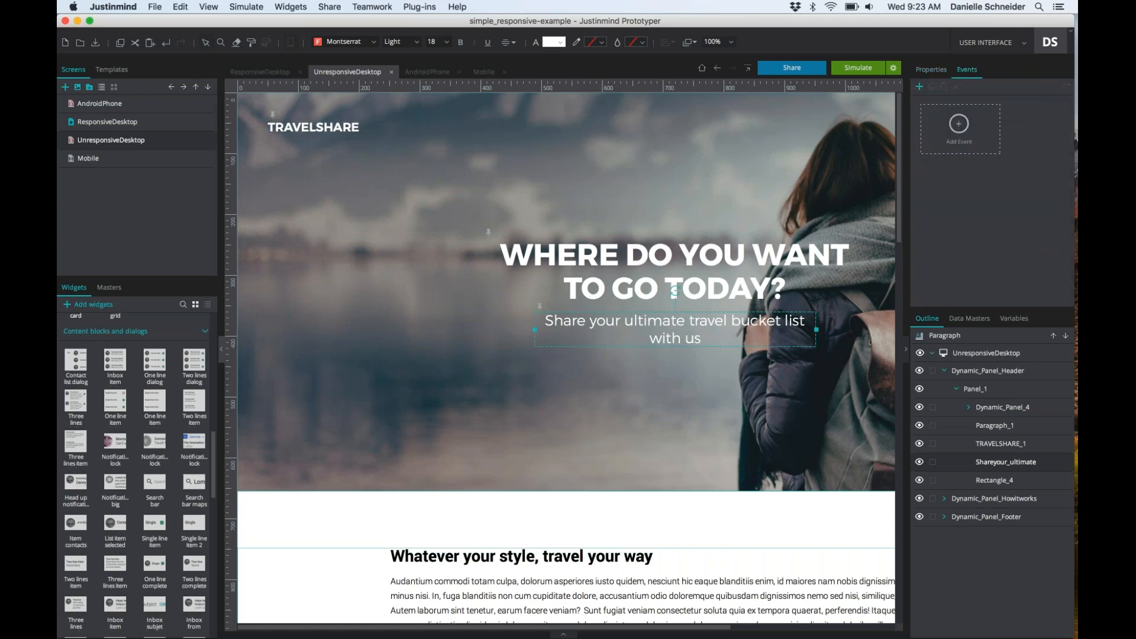
double_click(99, 103)
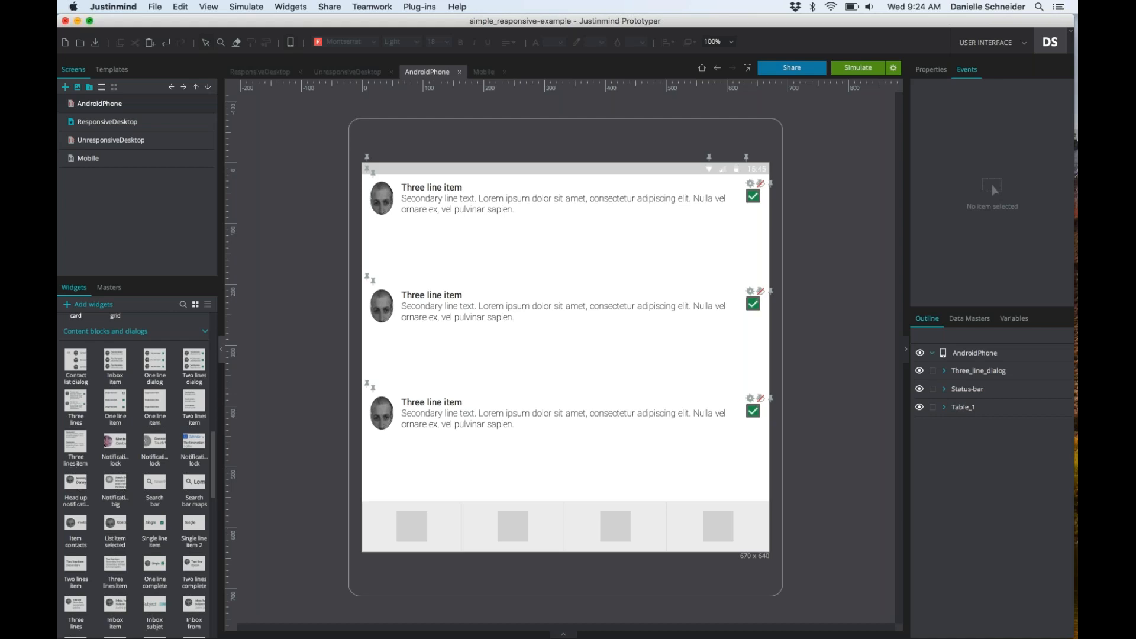
left_click(77, 21)
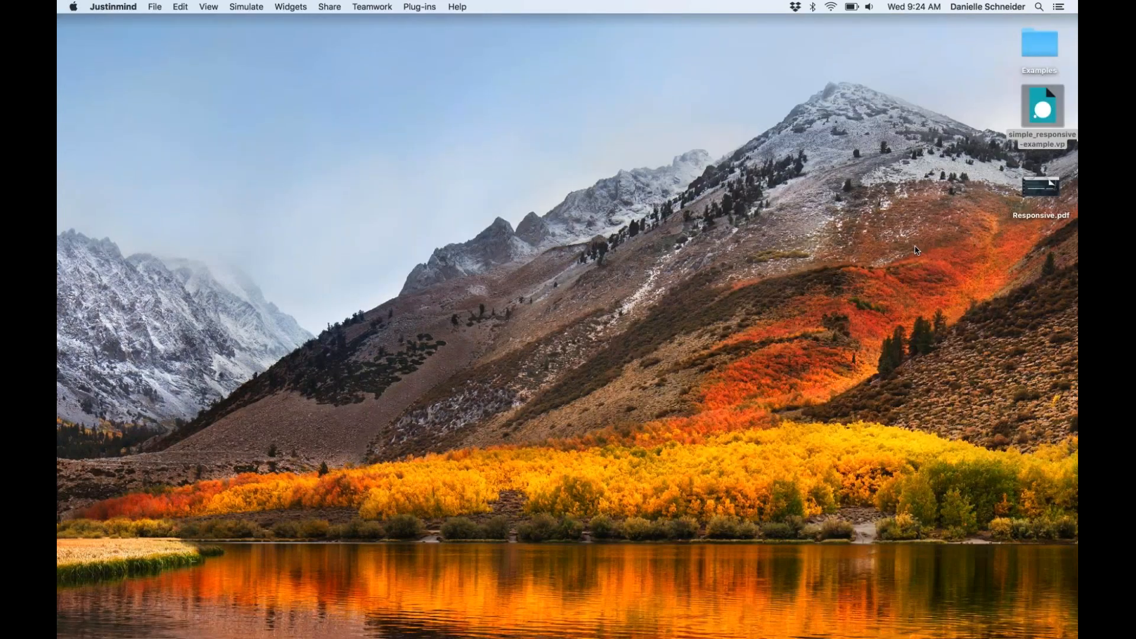
left_click(863, 636)
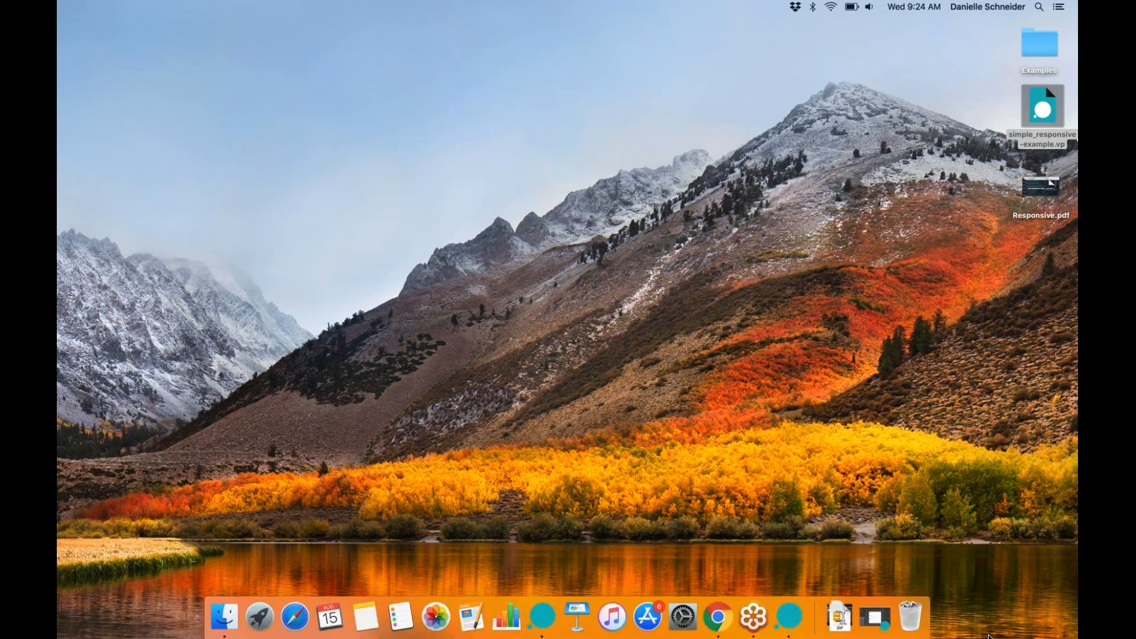
left_click(877, 634)
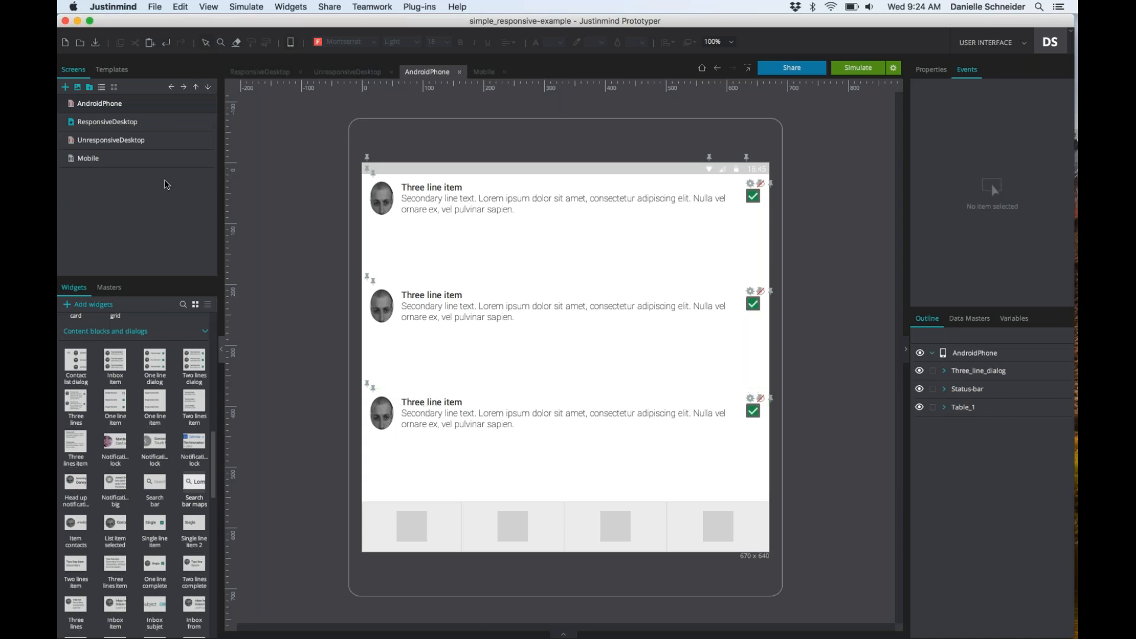
Compare the layouts of the Mobile and UnresponsiveDesktop screens, ending on Mobile
left_click(96, 158)
double_click(98, 158)
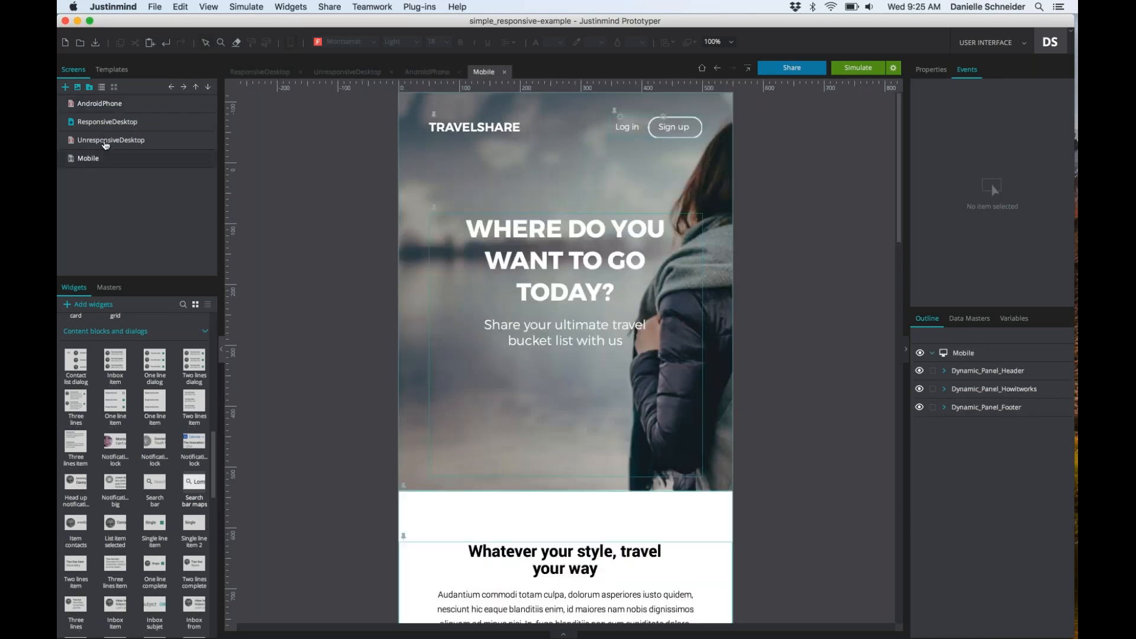
double_click(110, 140)
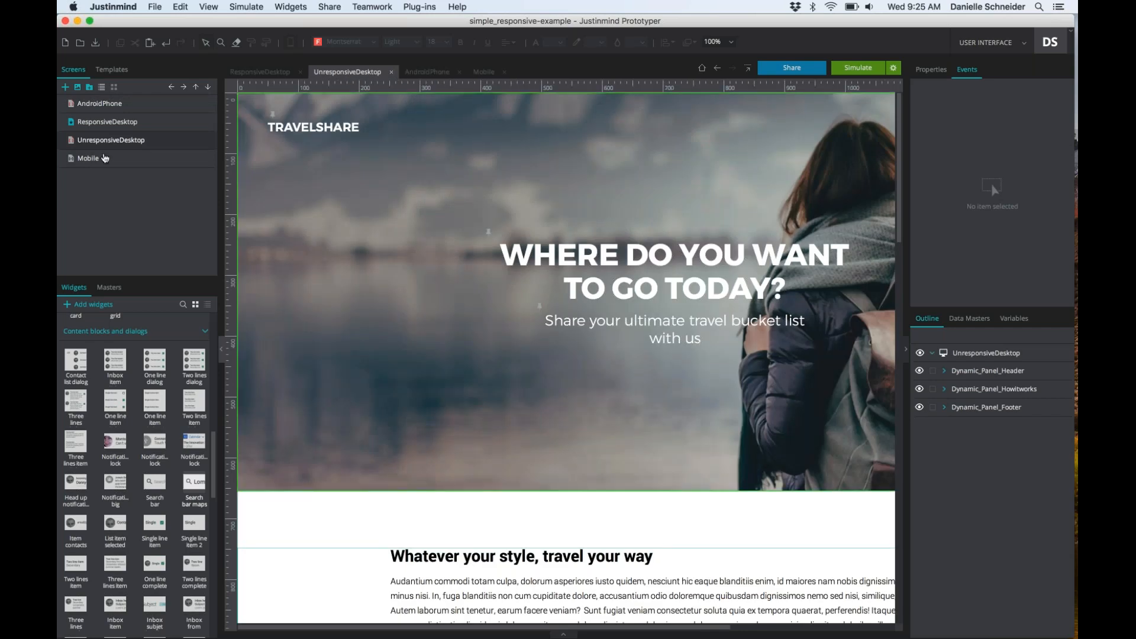
double_click(105, 158)
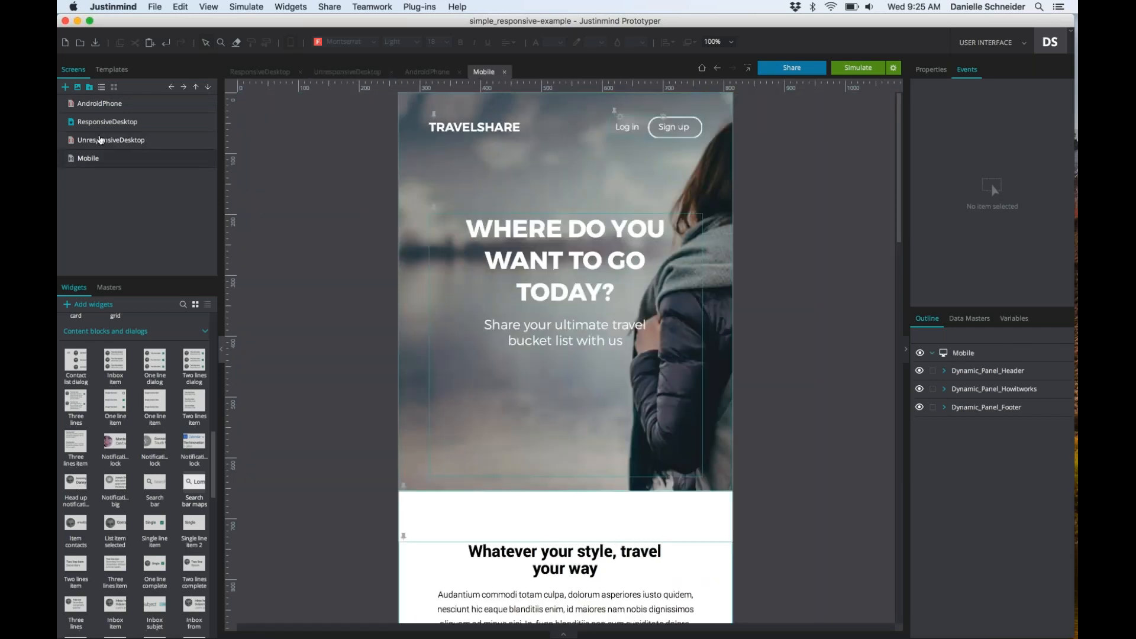
Create a new screen named iphone for the iPhone X device
left_click(65, 87)
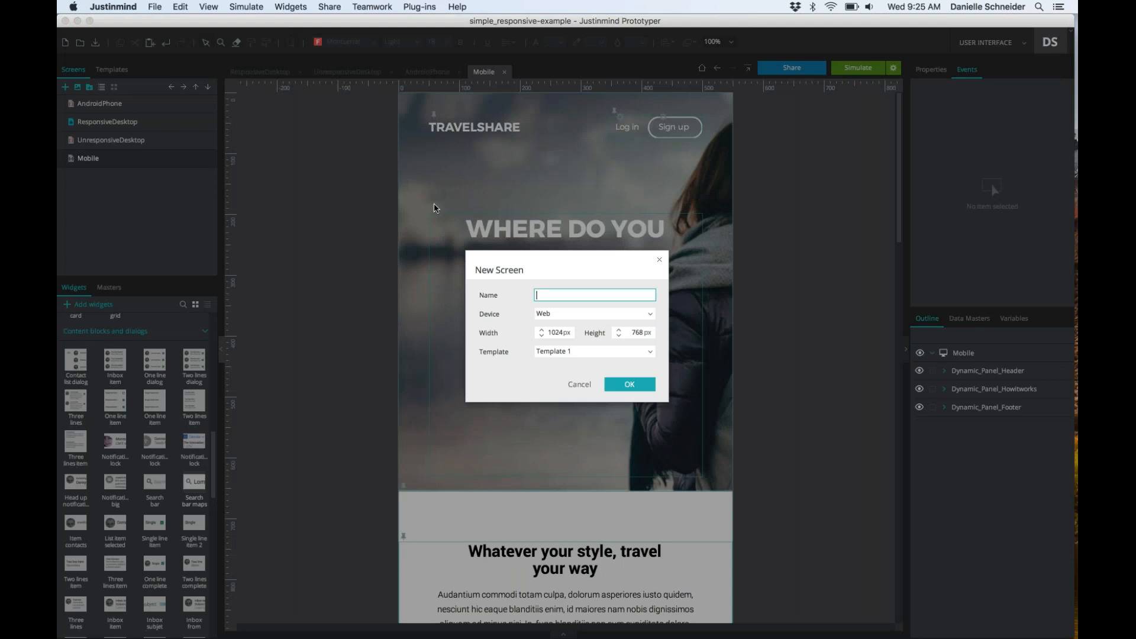
type("iphone")
left_click(556, 316)
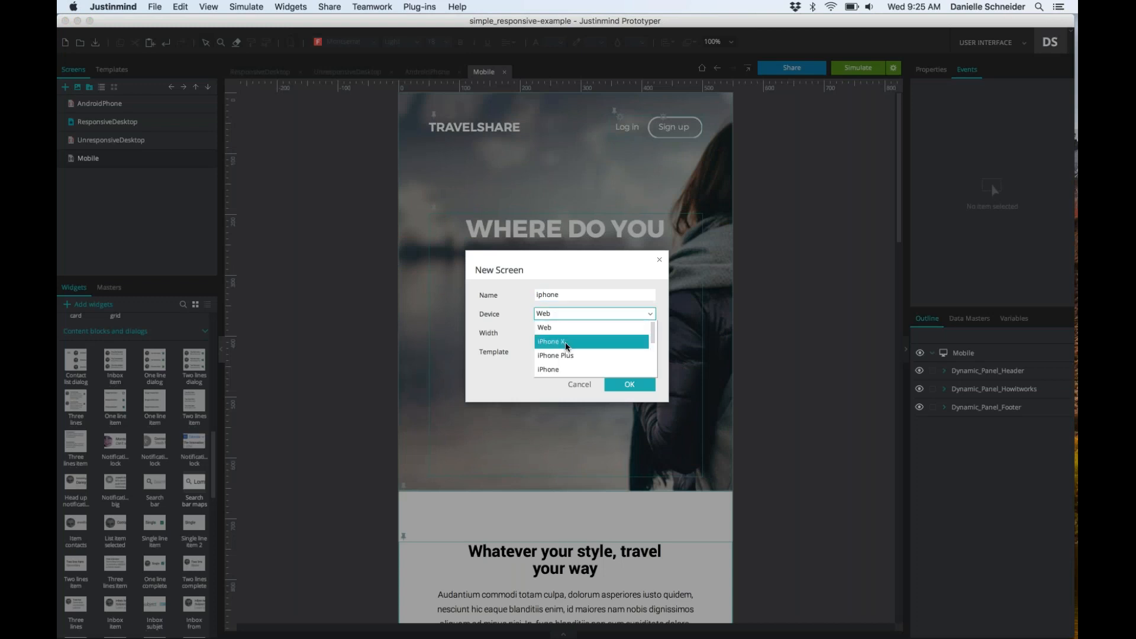
left_click(566, 343)
left_click(629, 385)
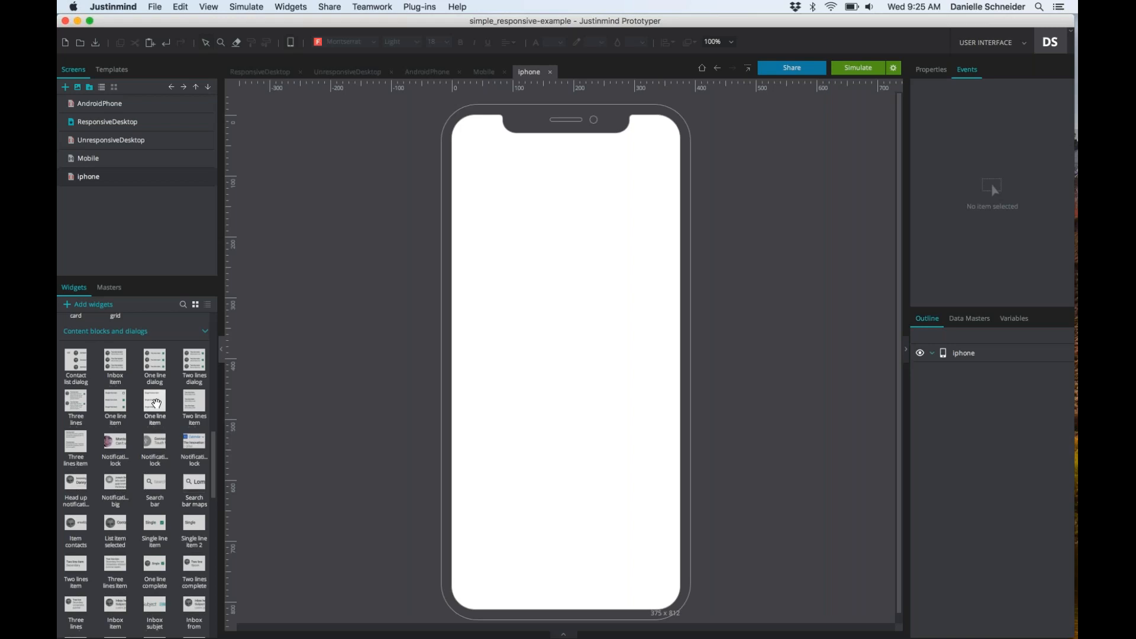
Review the UnresponsiveDesktop and iphone screens and open the ResponsiveDesktop screen
scroll(155, 402, "up", 5)
left_click(116, 164)
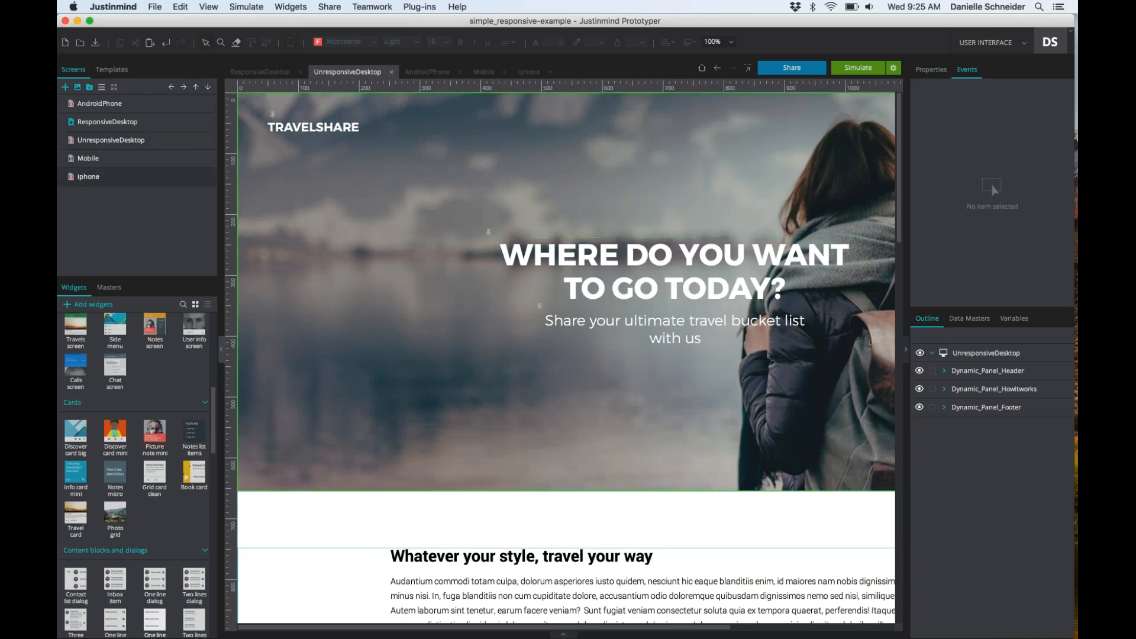
left_click(88, 177)
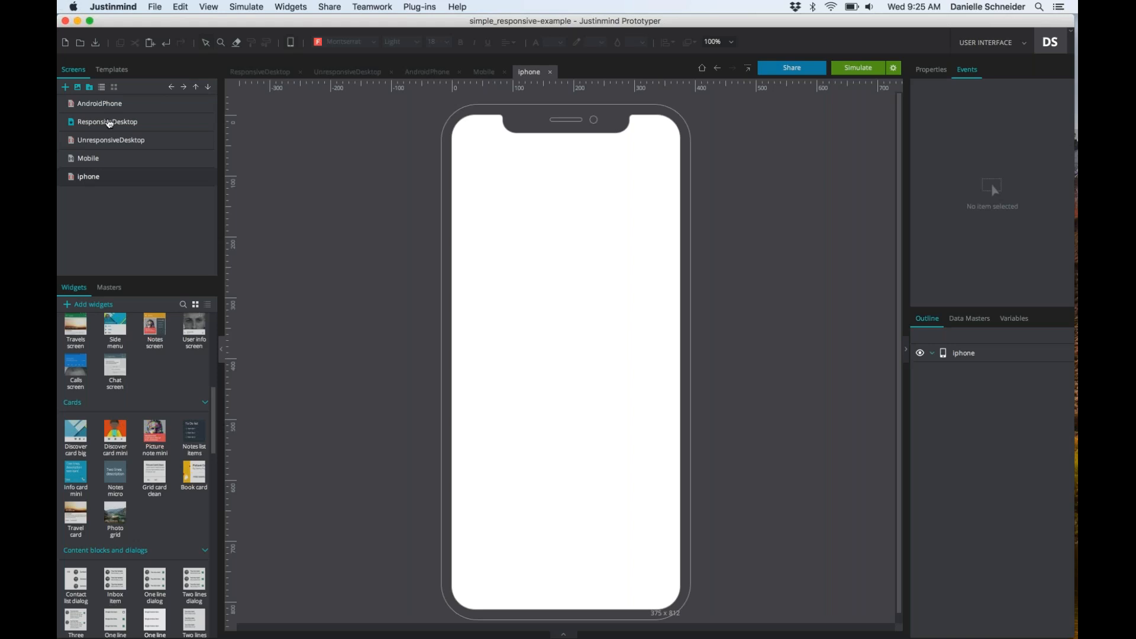
left_click(109, 123)
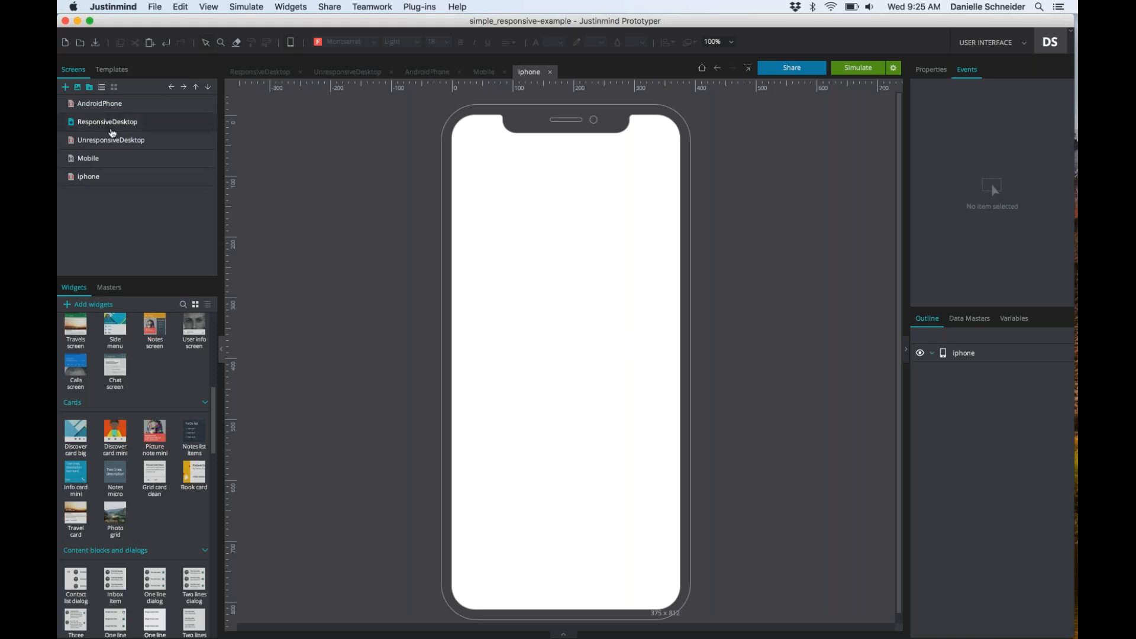
double_click(111, 129)
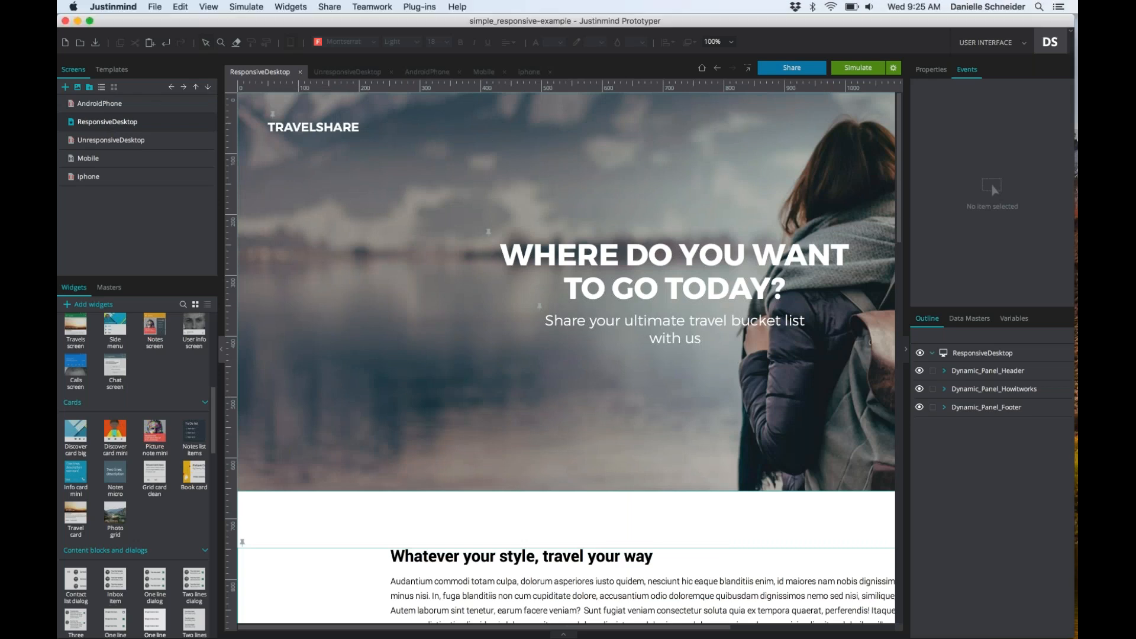
Select the header's background rectangle on ResponsiveDesktop and hide it in the outline
left_click(686, 307)
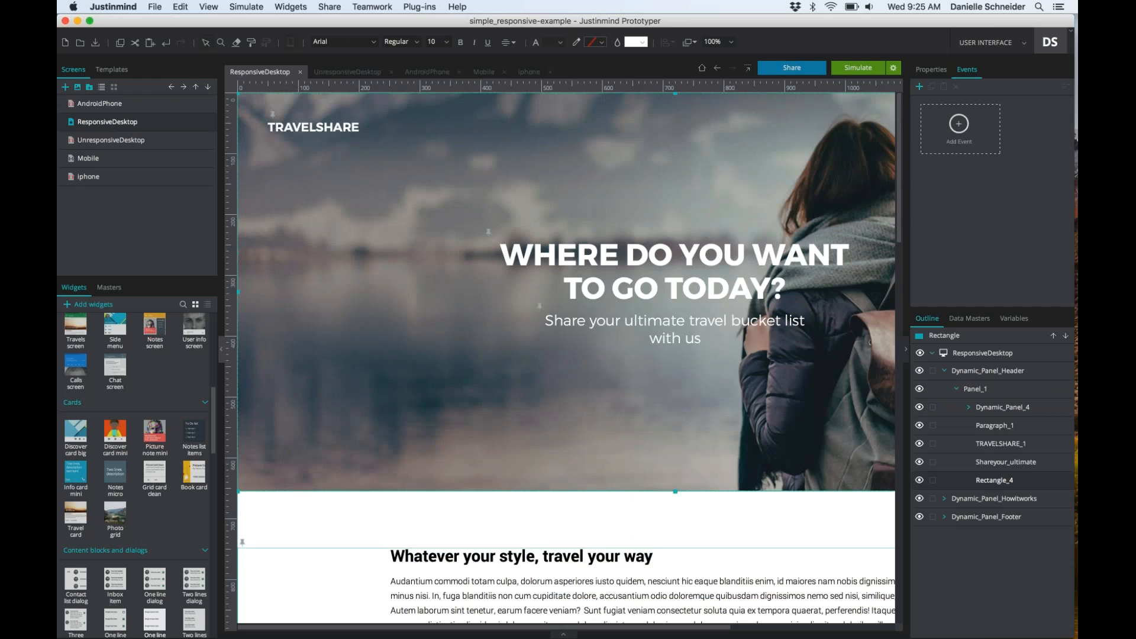
scroll(686, 306, "down", 5)
scroll(566, 356, "down", 10)
scroll(566, 355, "right", 4)
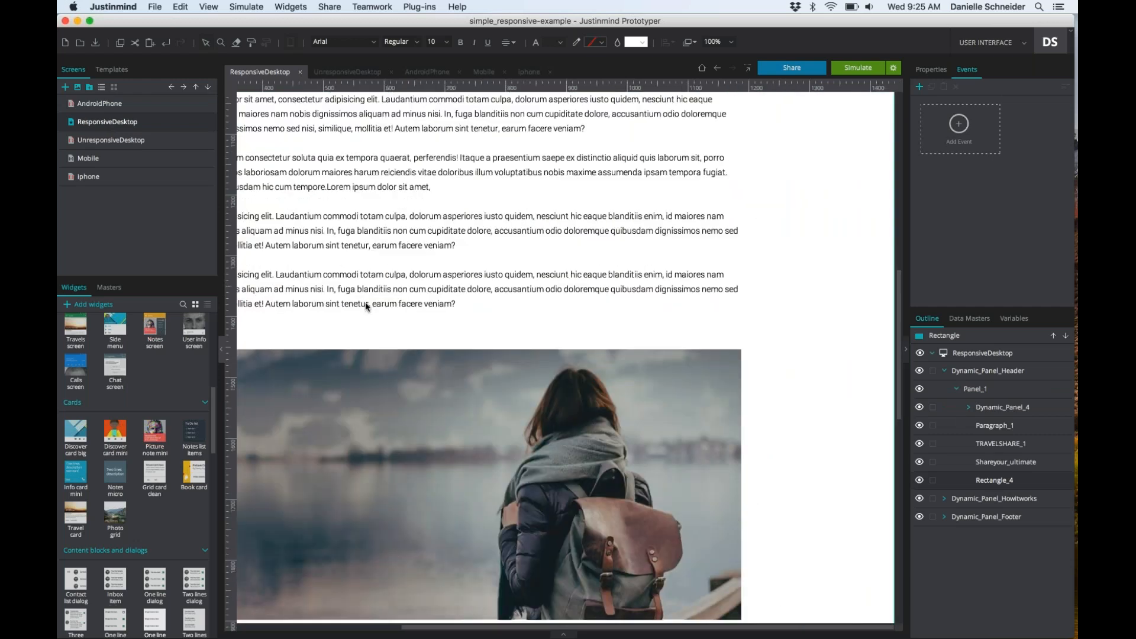
left_click(919, 480)
Add an on Window Resize event to the header's background rectangle that links to the Mobile screen
left_click(950, 135)
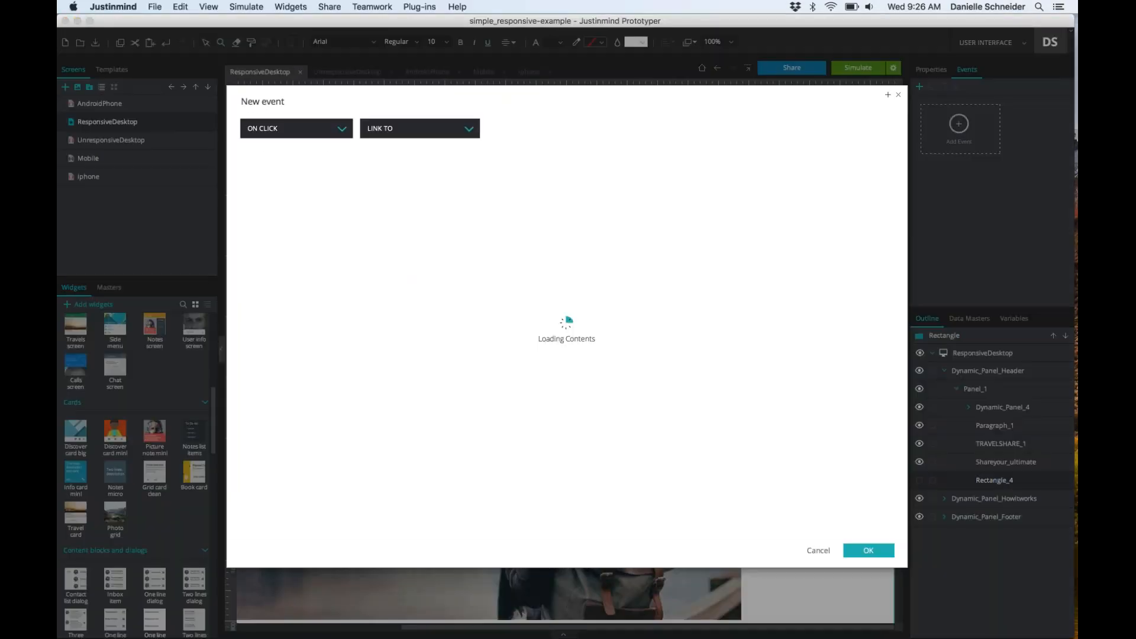
left_click(286, 129)
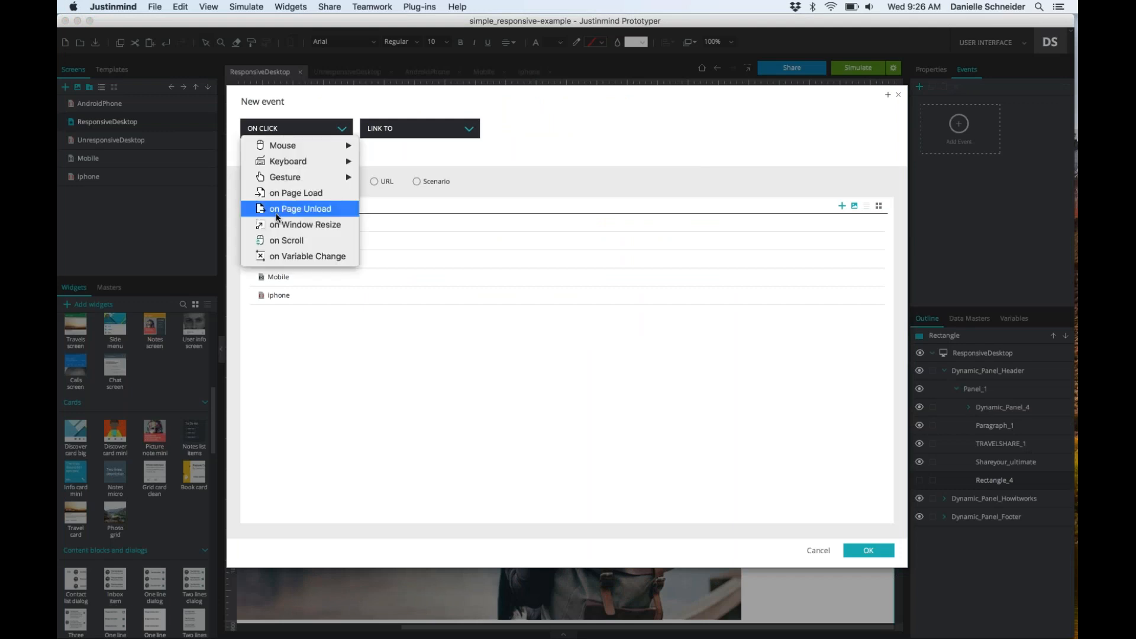
left_click(278, 225)
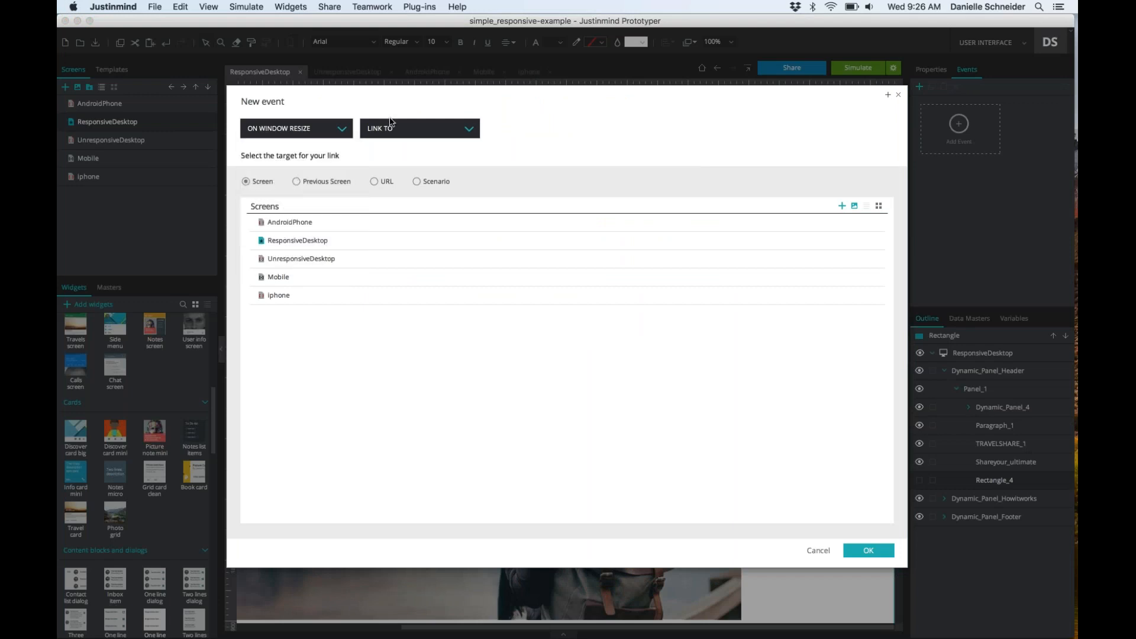
double_click(289, 276)
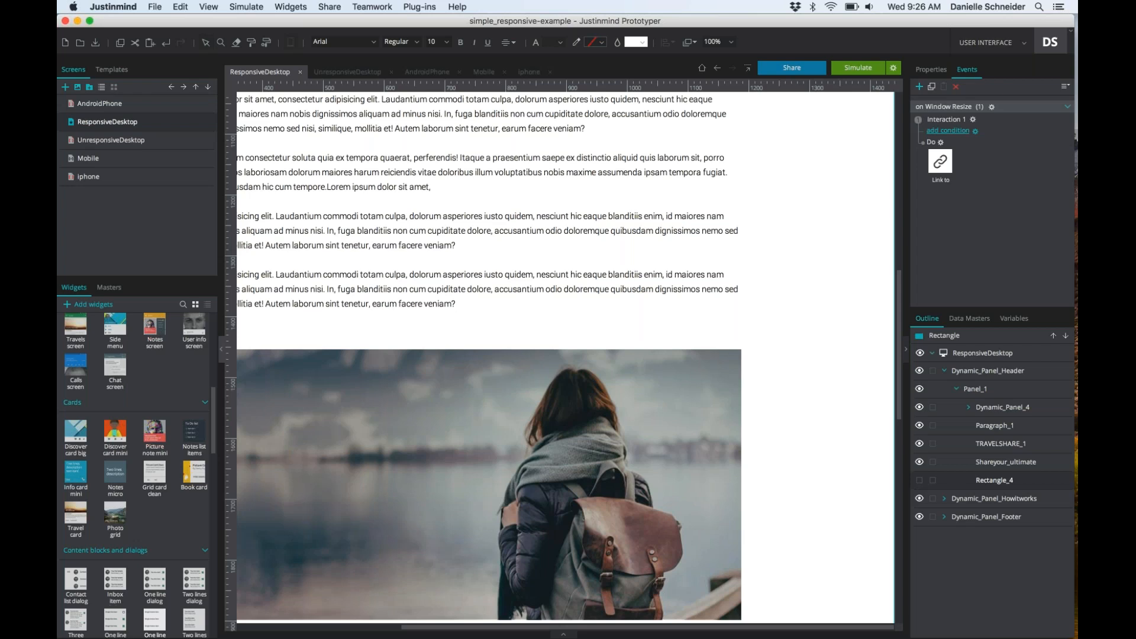
Build a condition for the resize interaction that tests whether the area of Image_1 intersects the area of Panel_3
left_click(955, 131)
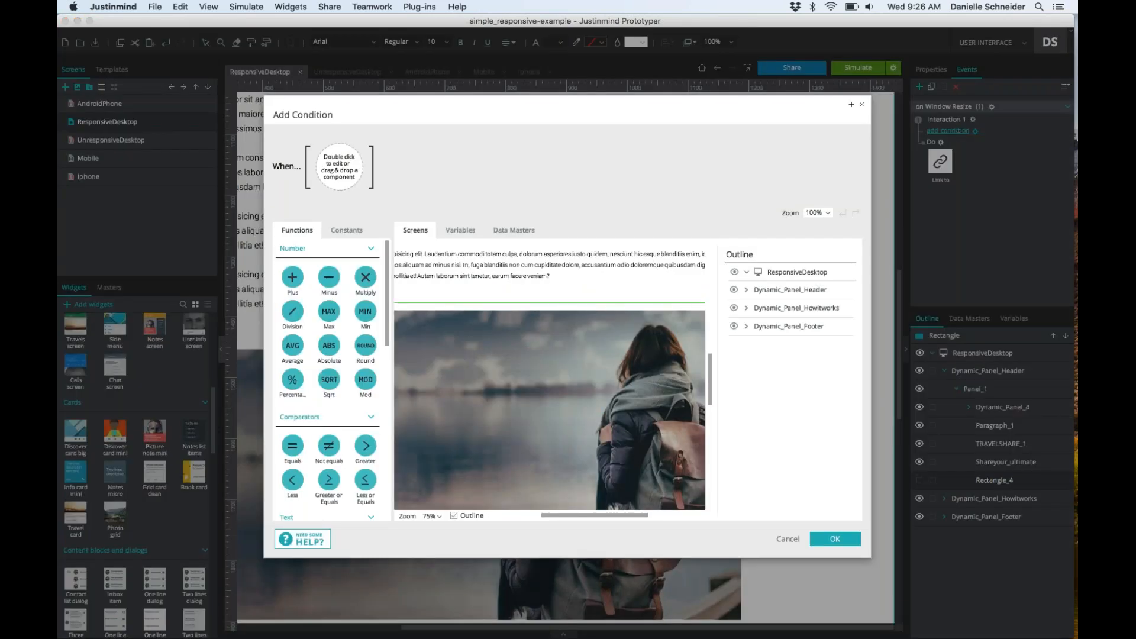
scroll(361, 349, "down", 10)
left_click_drag(292, 499, 373, 181)
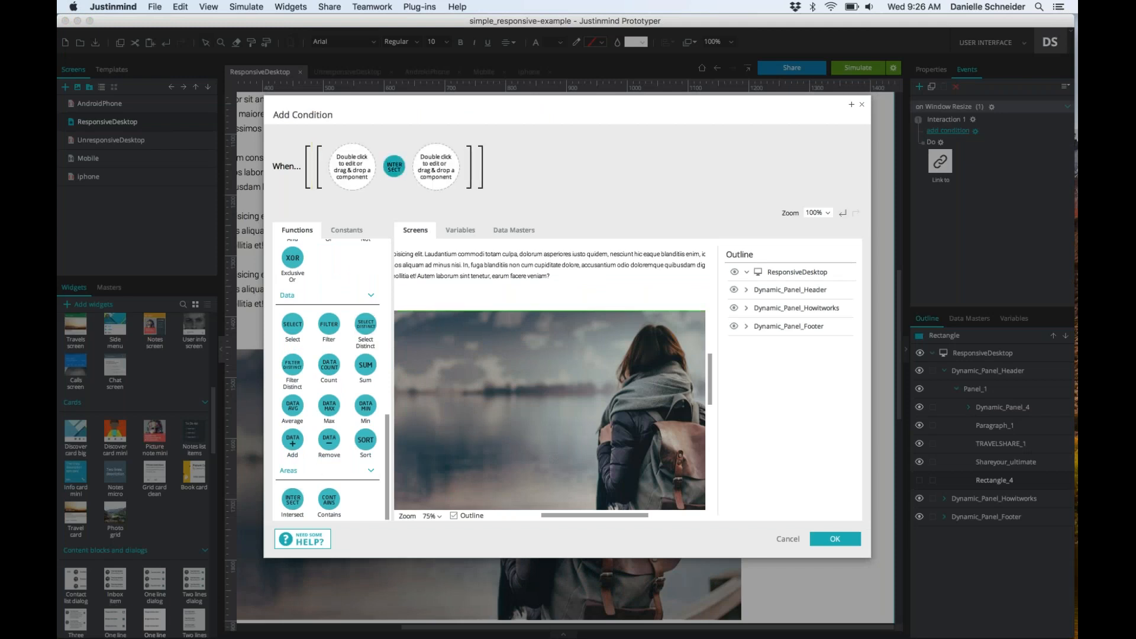
left_click(815, 399)
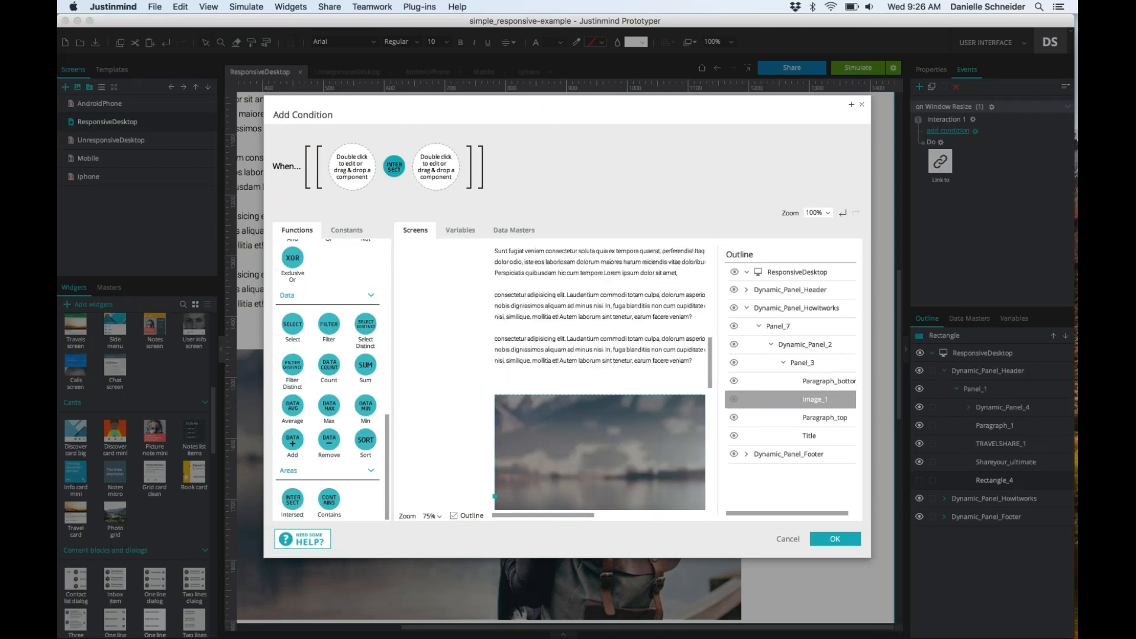
scroll(588, 387, "up", 2)
left_click_drag(569, 400, 352, 169)
scroll(592, 414, "down", 5)
scroll(592, 414, "right", 3)
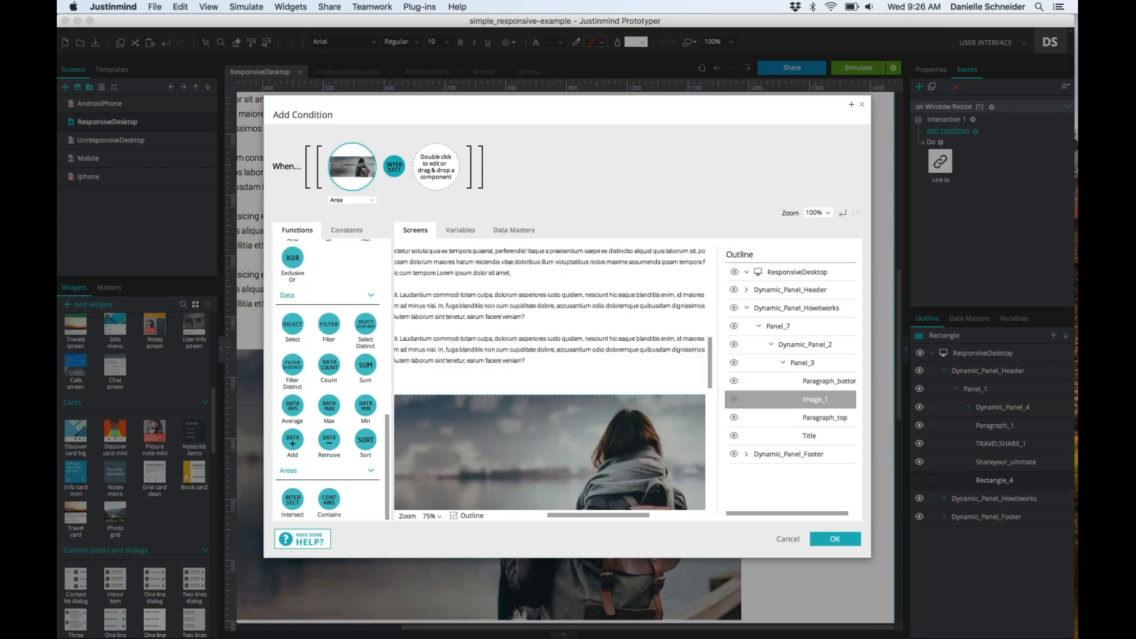
left_click_drag(799, 362, 441, 177)
Examine both areas of the Intersect condition and where they lie in the ResponsiveDesktop page layout
left_click(364, 173)
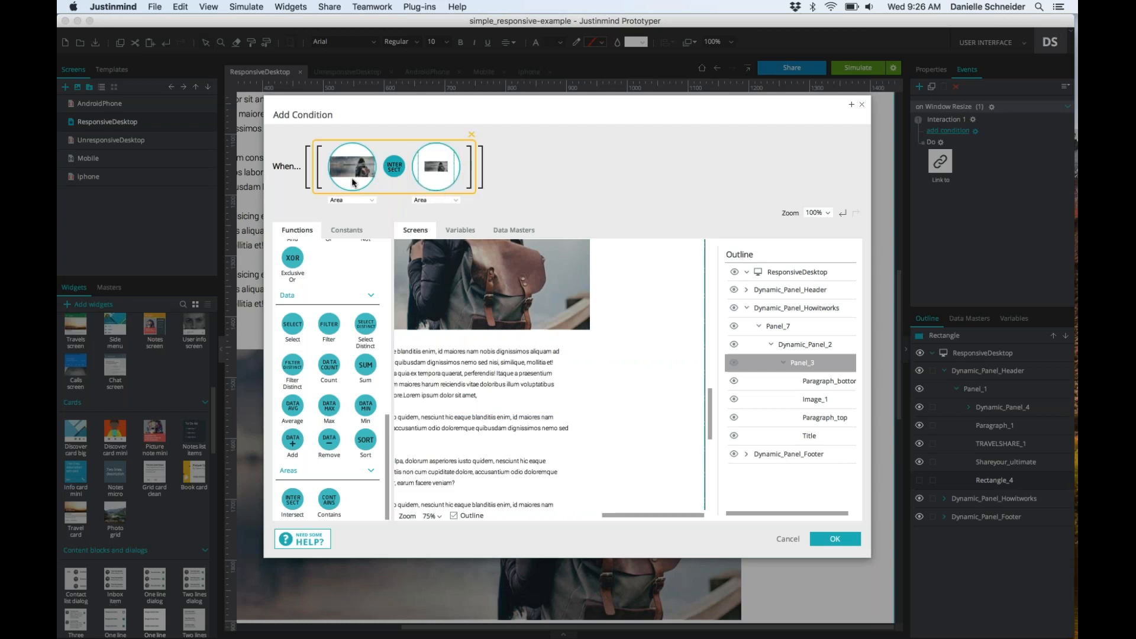
left_click(422, 178)
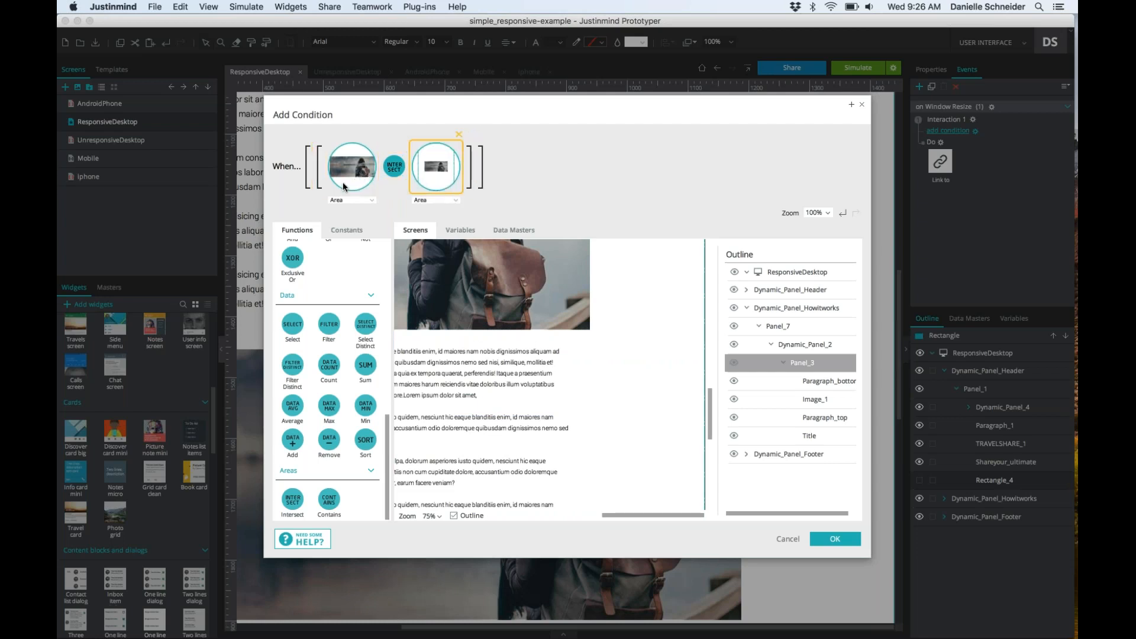
left_click(678, 427)
scroll(609, 377, "up", 5)
scroll(609, 377, "left", 2)
scroll(610, 377, "up", 10)
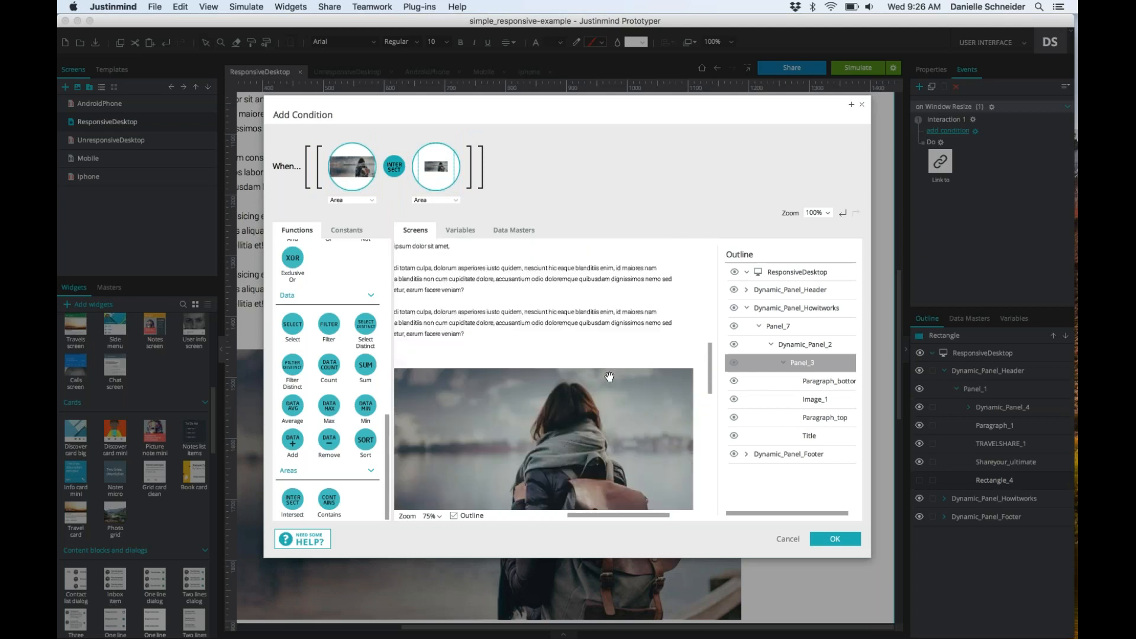
scroll(638, 340, "left", 3)
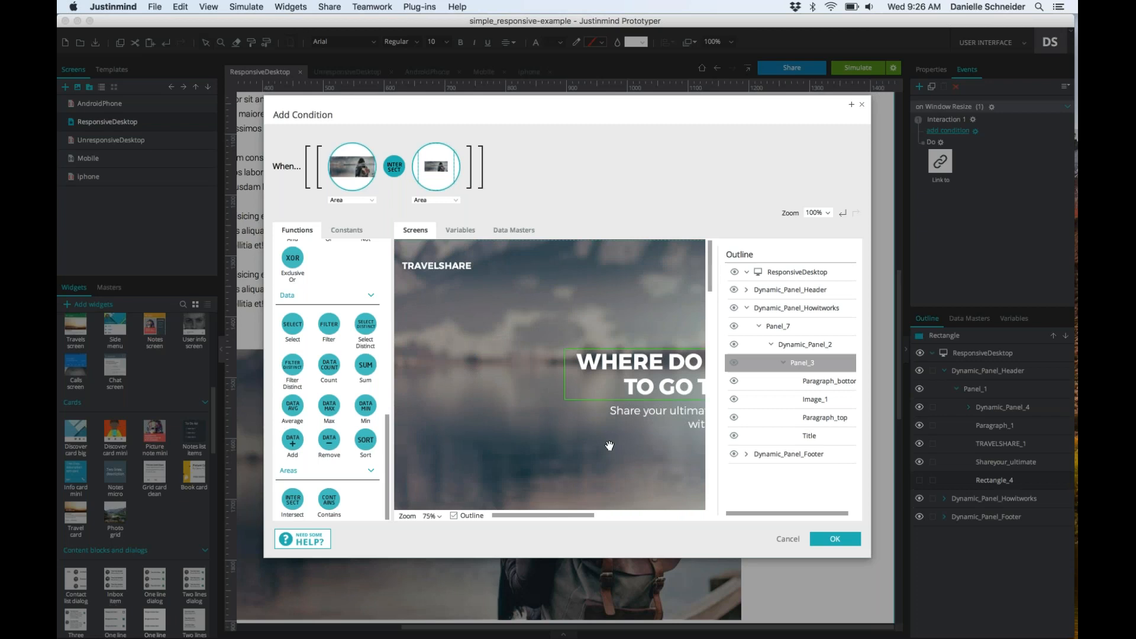
mouse_move(409, 143)
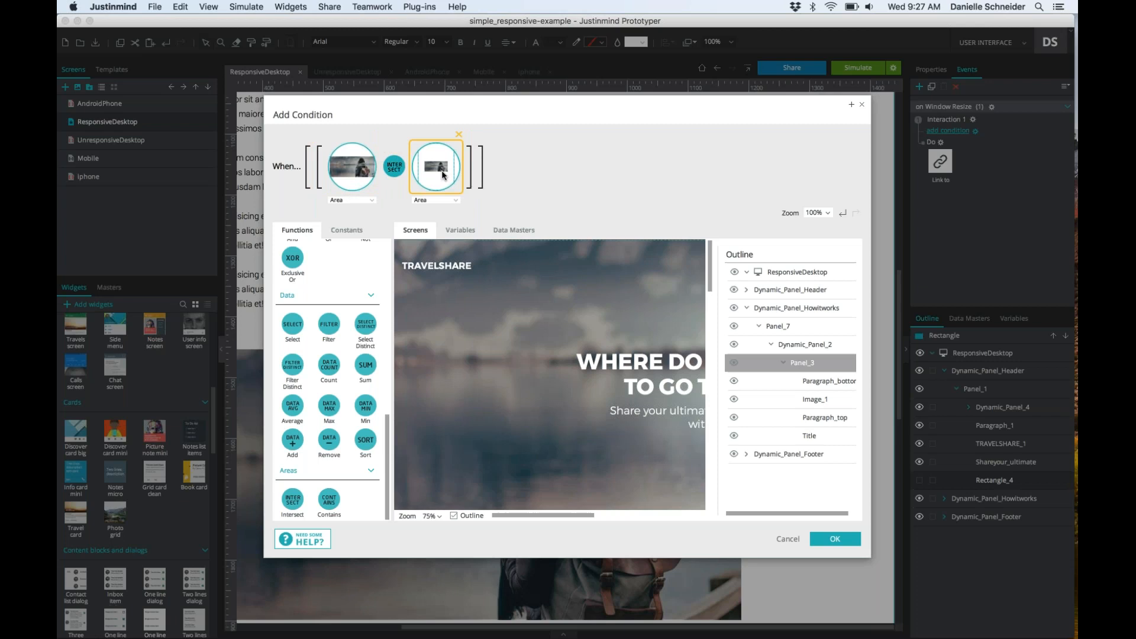
Discard the condition and undo both the resize event and the hiding of the header's background rectangle
left_click(788, 540)
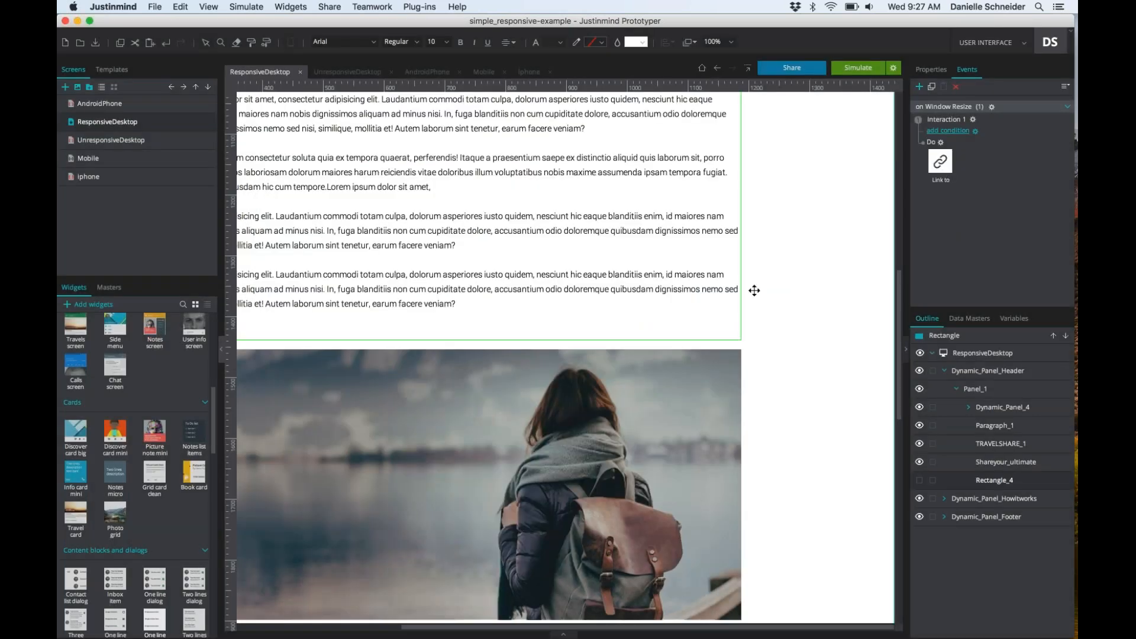
key("super+z")
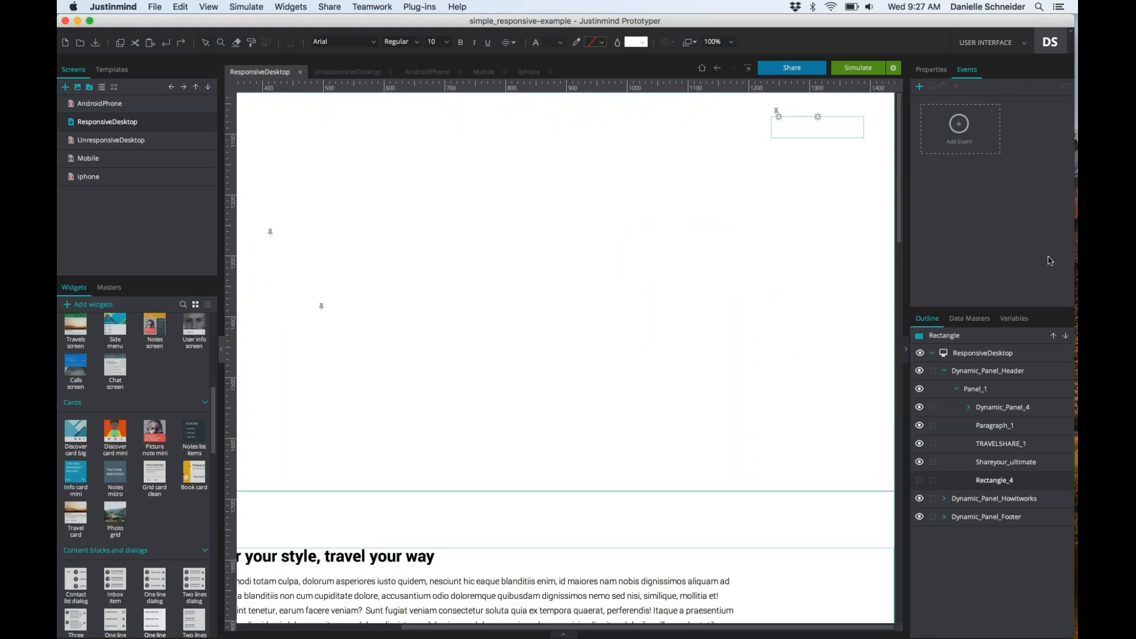
key("super+z")
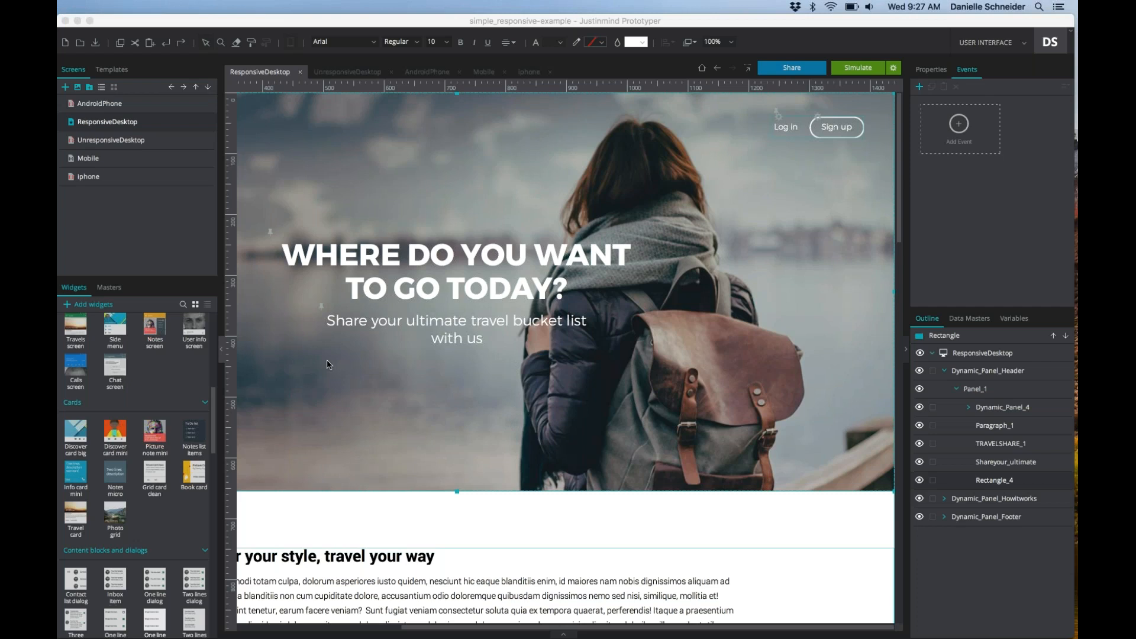
Open the iphone screen and place a 180 by 100 px dynamic panel at about X 77, Y 225
scroll(327, 360, "down", 2)
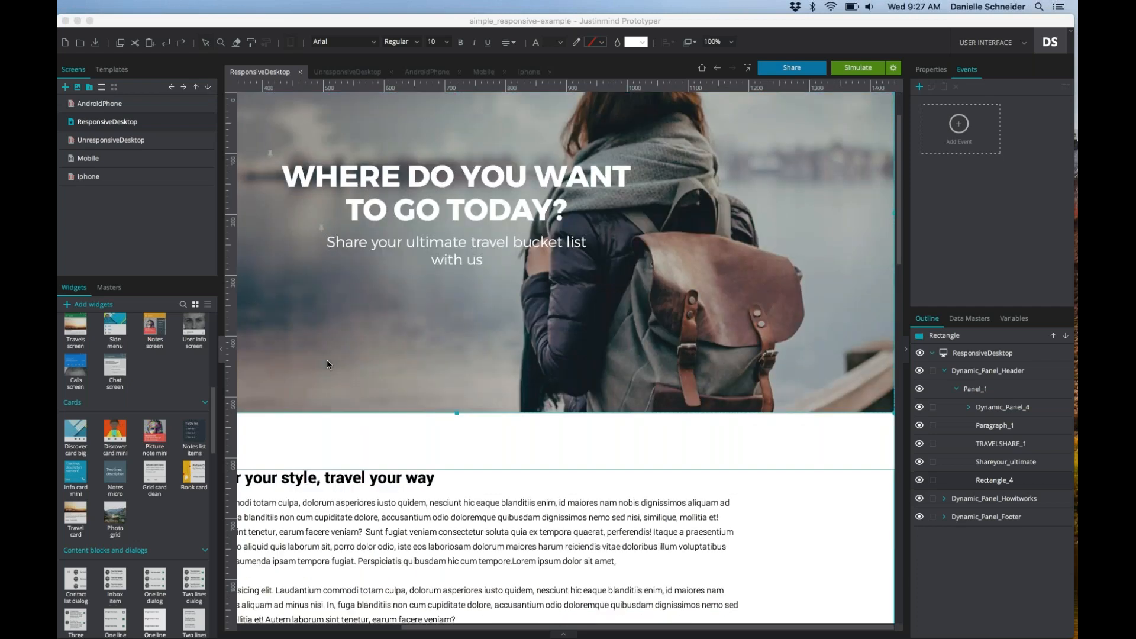
scroll(327, 360, "down", 8)
left_click(88, 176)
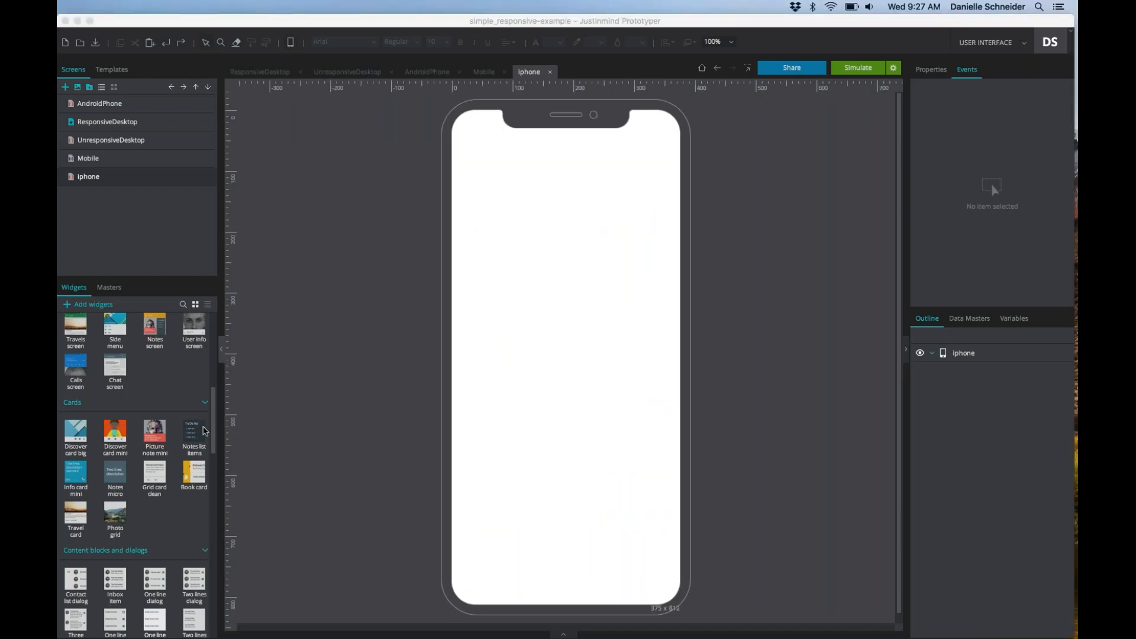
scroll(218, 496, "down", 10)
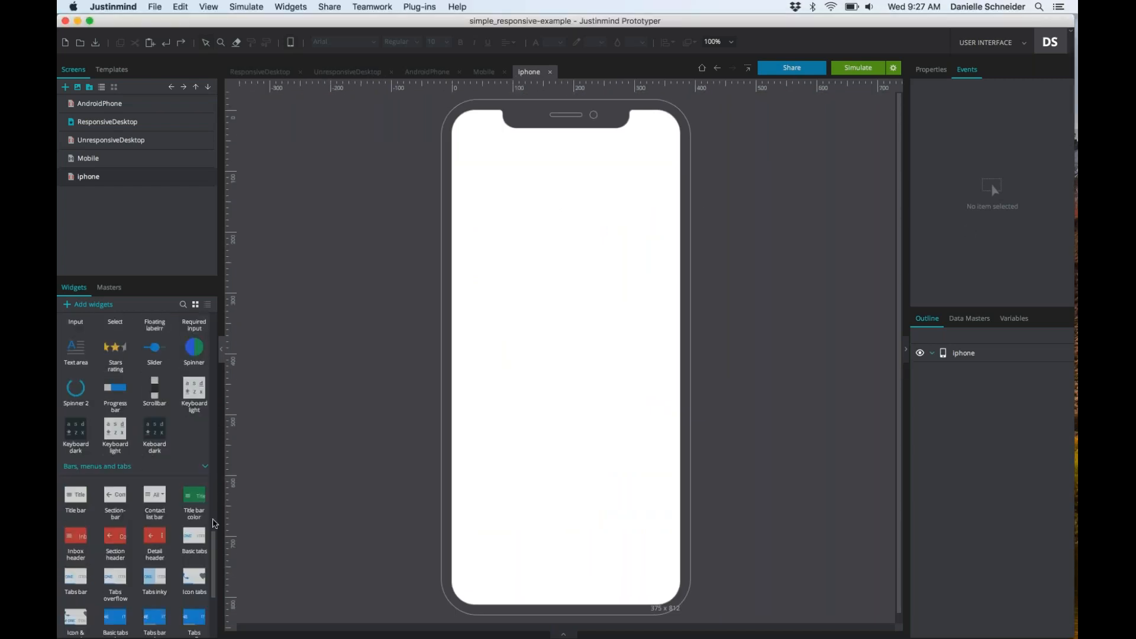
scroll(198, 355, "up", 10)
scroll(198, 328, "up", 5)
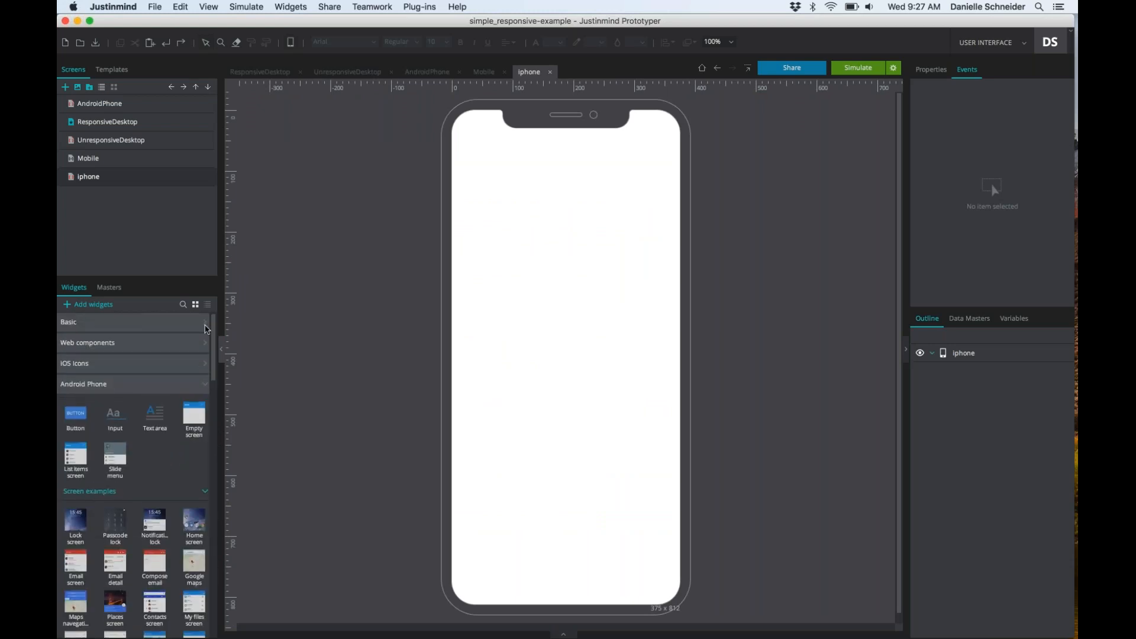
left_click(206, 326)
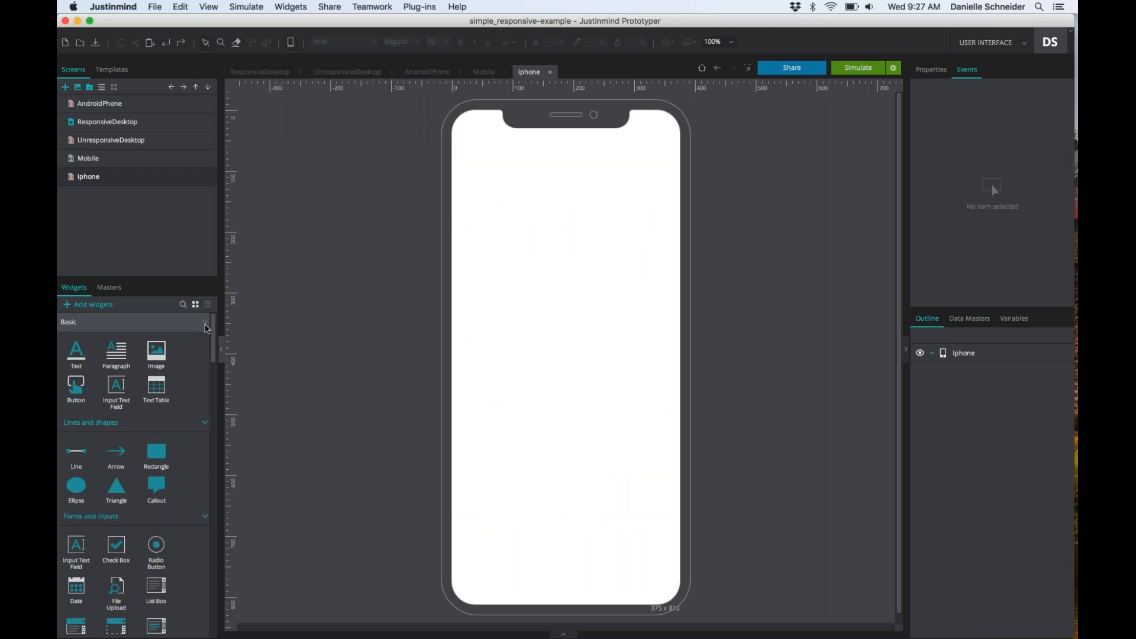
scroll(133, 415, "down", 1)
scroll(136, 449, "down", 5)
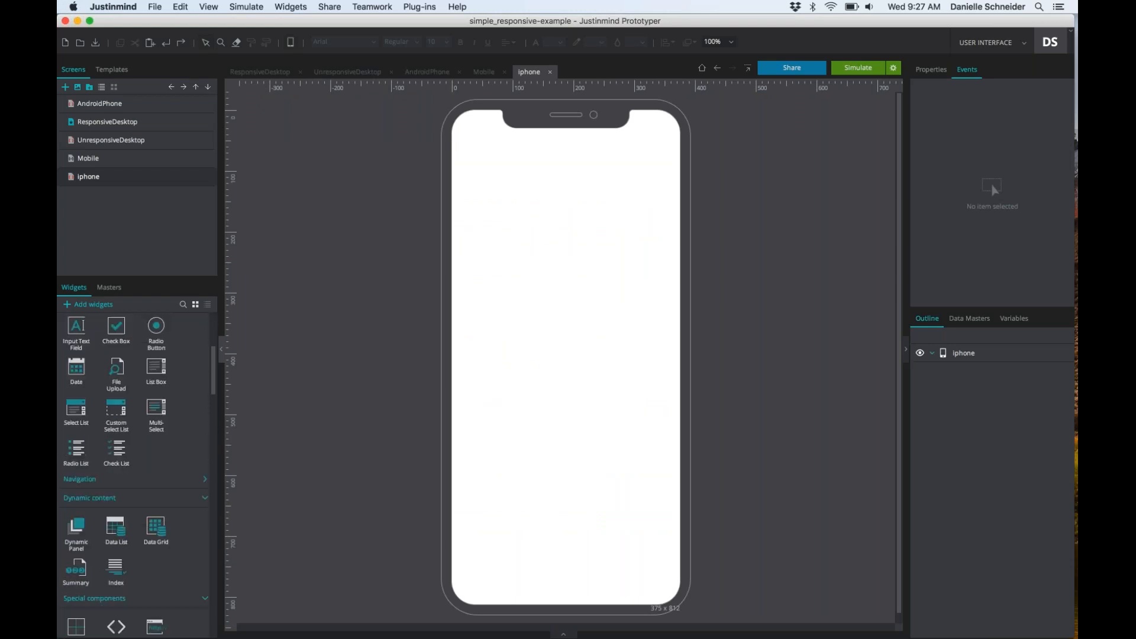
left_click_drag(513, 255, 499, 247)
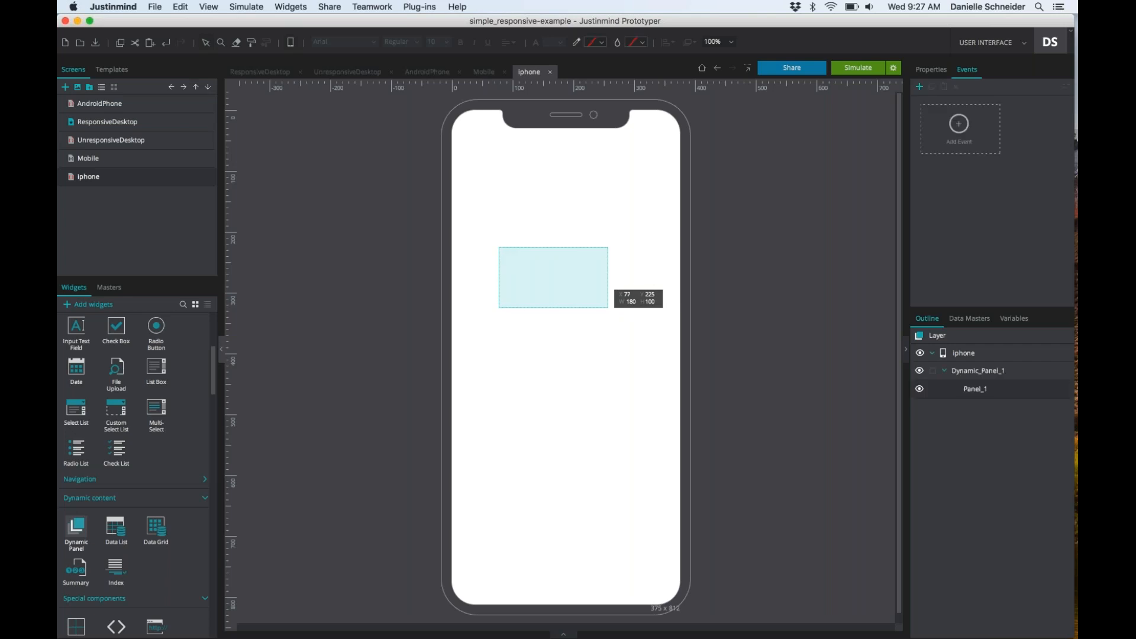
Enlarge the dynamic panel to about 375 by 145 px and position it at X 0, spanning the full phone screen width
left_click_drag(608, 307, 680, 335)
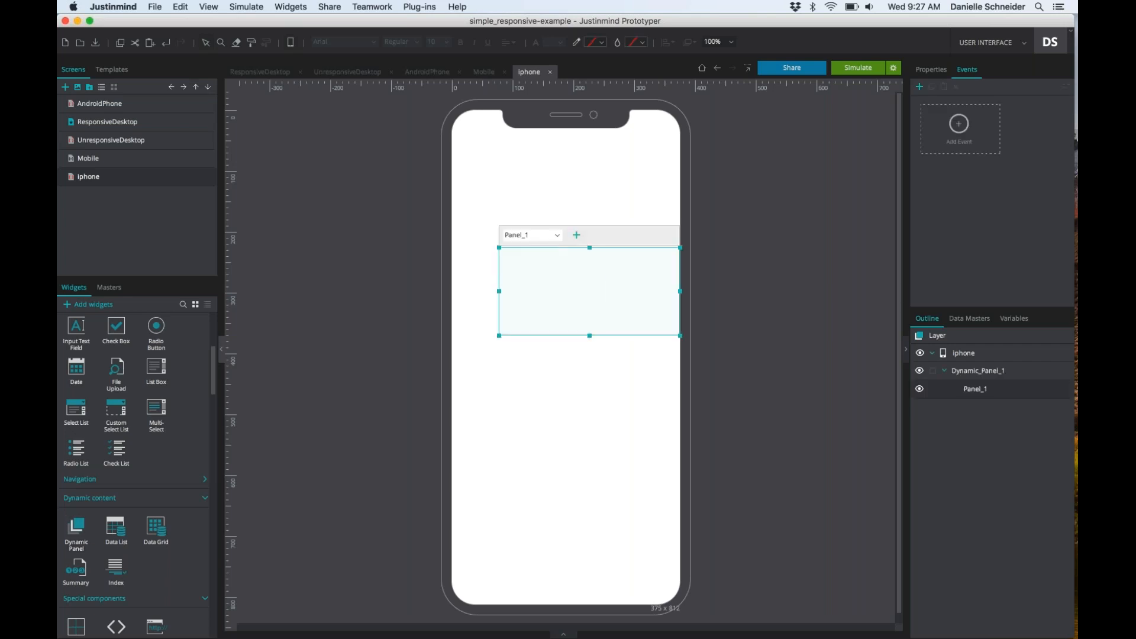
left_click_drag(483, 256, 539, 254)
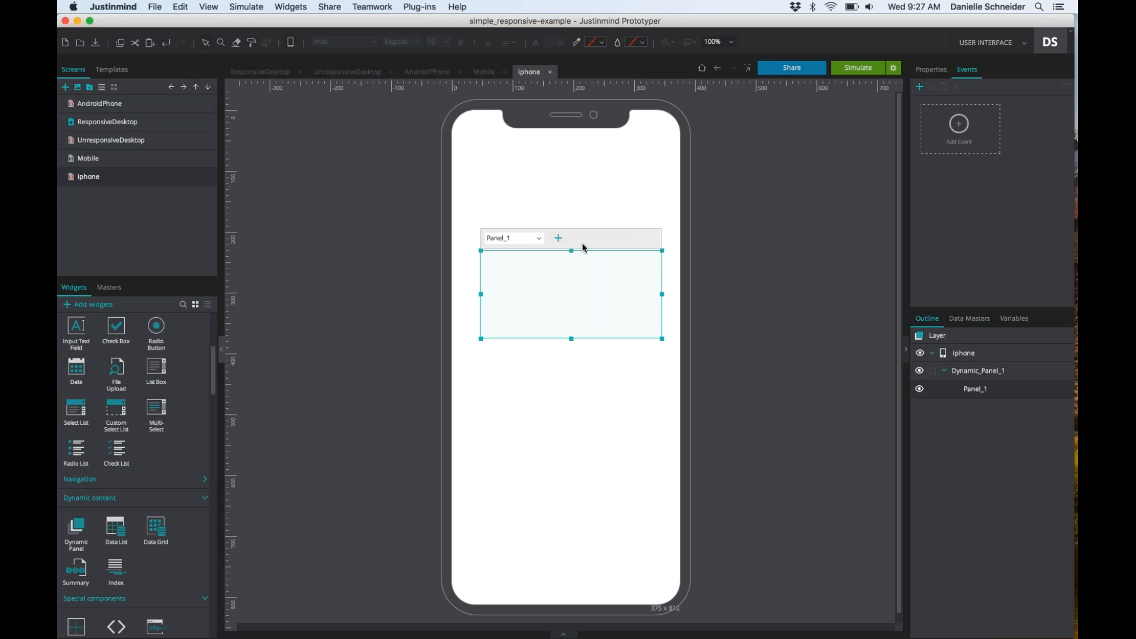
left_click_drag(565, 254, 537, 268)
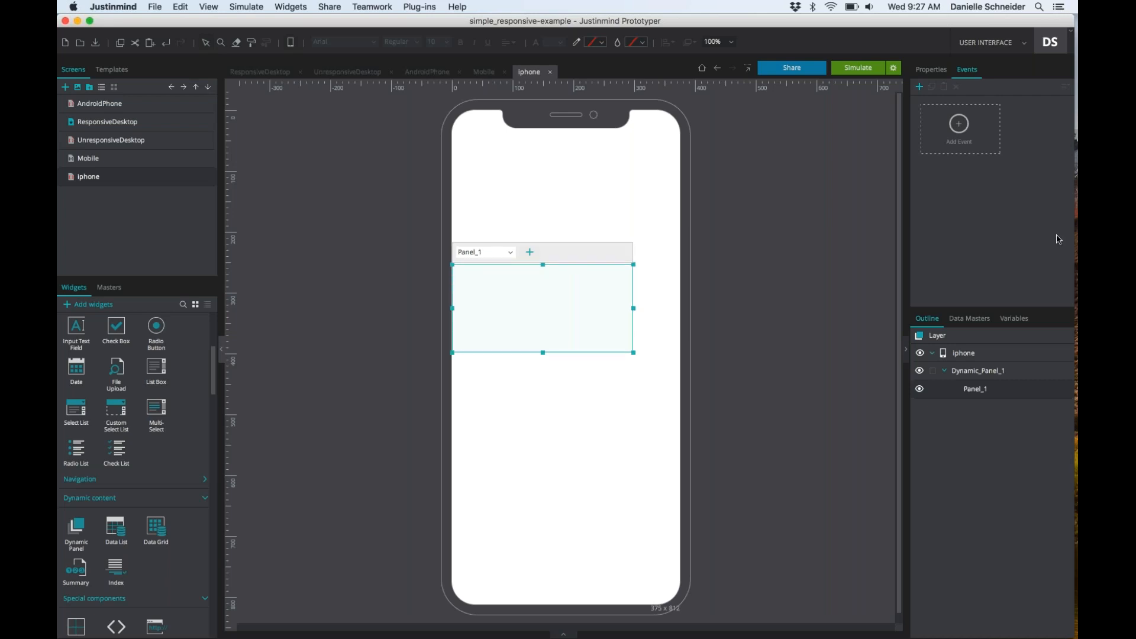
left_click(649, 266)
mouse_move(652, 261)
left_mouse_down()
mouse_move(628, 315)
mouse_move(654, 279)
left_mouse_up()
left_click(634, 308)
left_click_drag(633, 308, 680, 308)
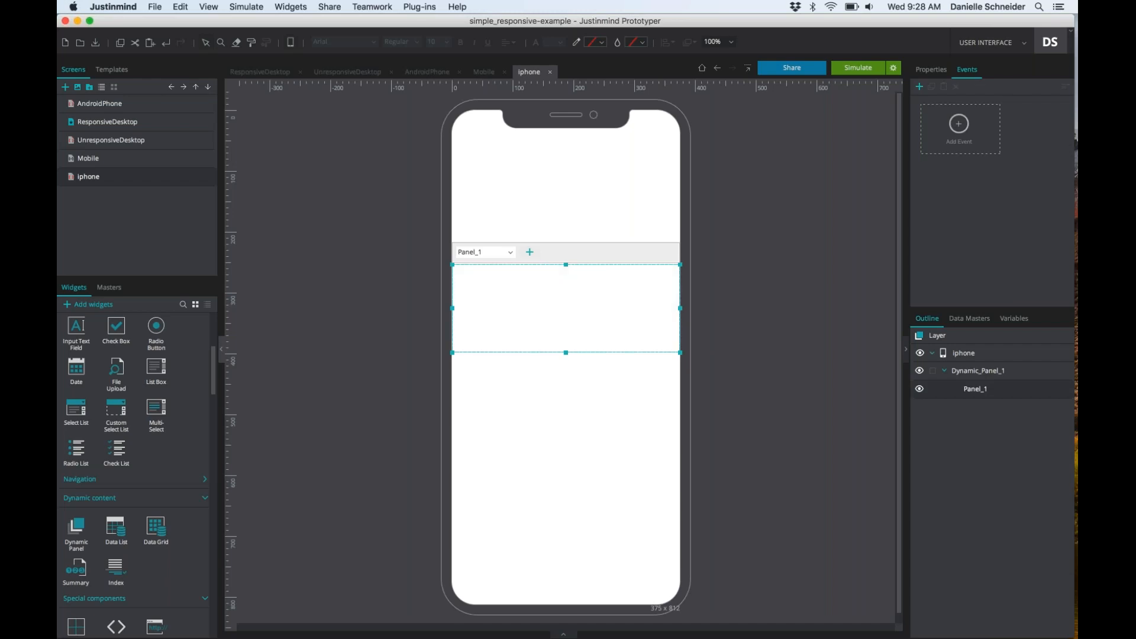
Change the dynamic panel's width to a percentage so it takes 100% of the screen
left_click(931, 70)
scroll(988, 195, "down", 3)
scroll(1001, 254, "down", 5)
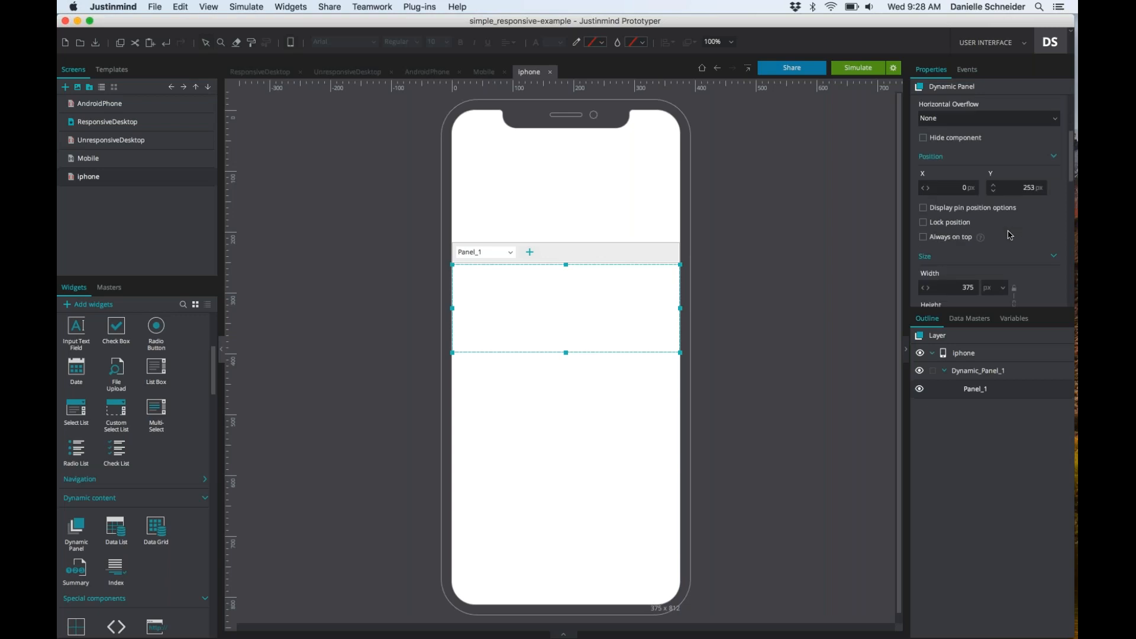
left_click(1001, 254)
left_click(994, 281)
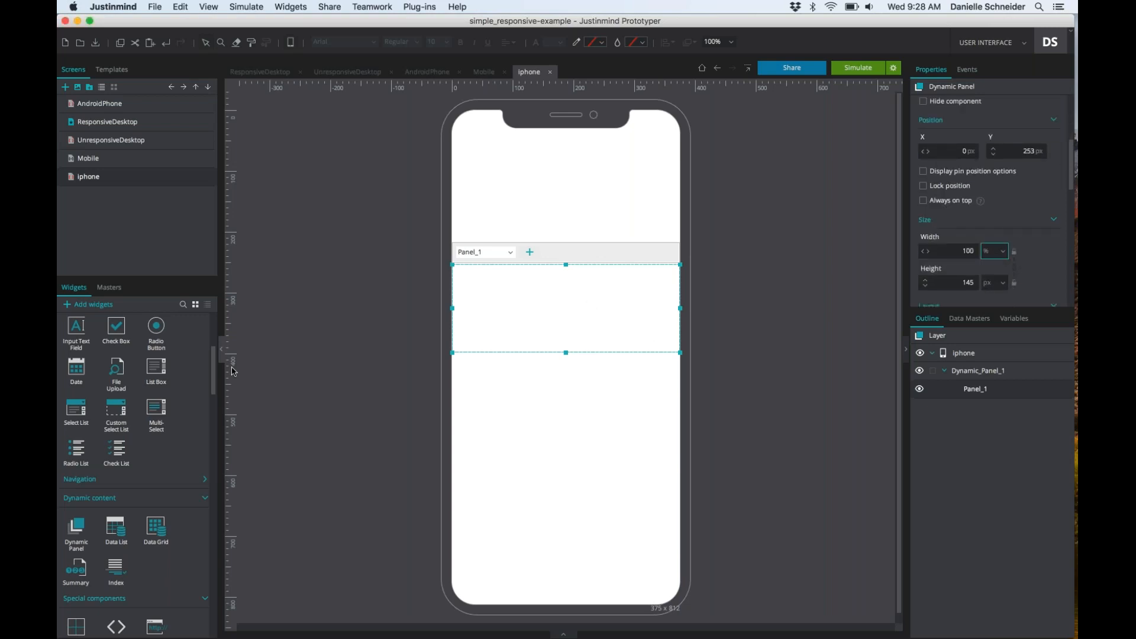
Add an ellipse inside the dynamic panel at about X 39, Y 28 and shrink it to about 78 by 62 px
scroll(137, 385, "up", 5)
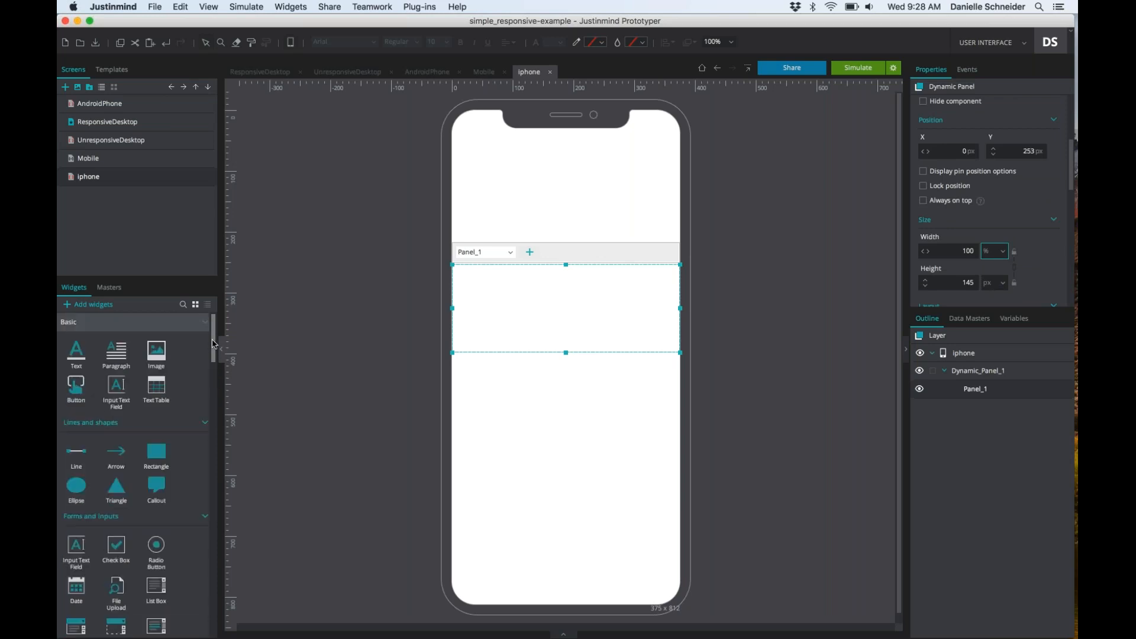
scroll(136, 385, "down", 5)
scroll(156, 361, "up", 3)
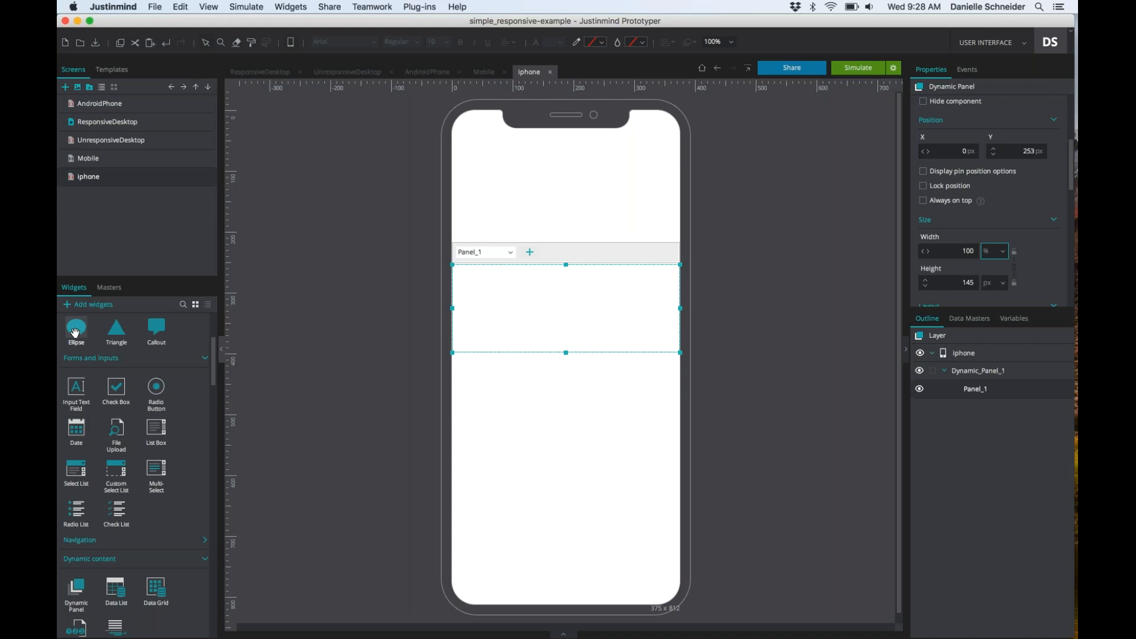
left_click_drag(75, 333, 382, 336)
left_click_drag(383, 336, 476, 283)
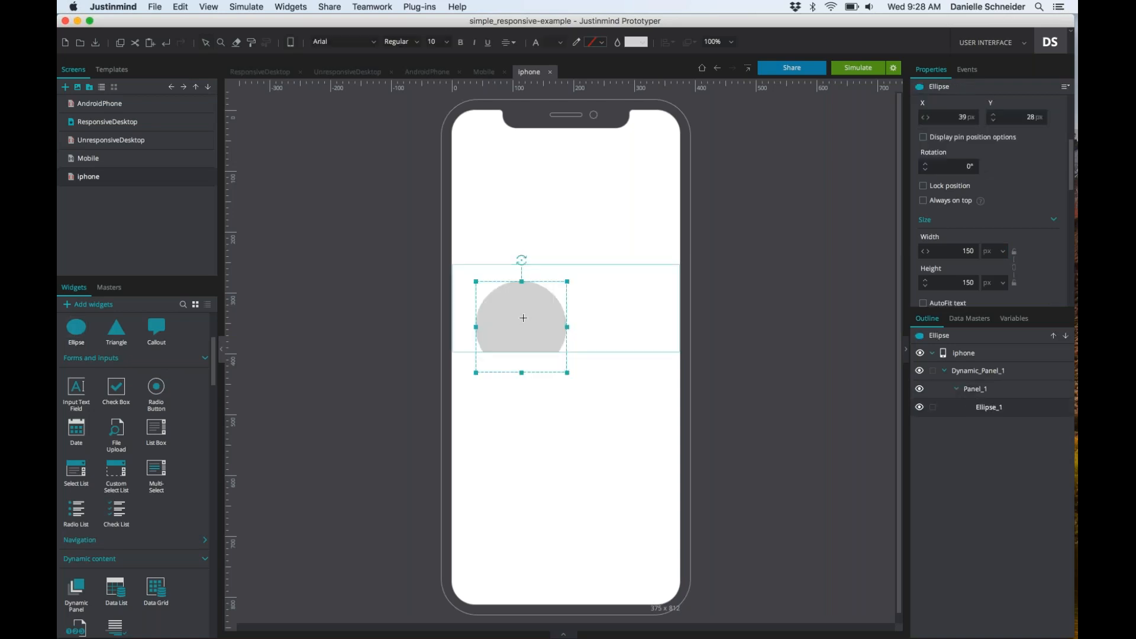
left_click_drag(567, 372, 523, 319)
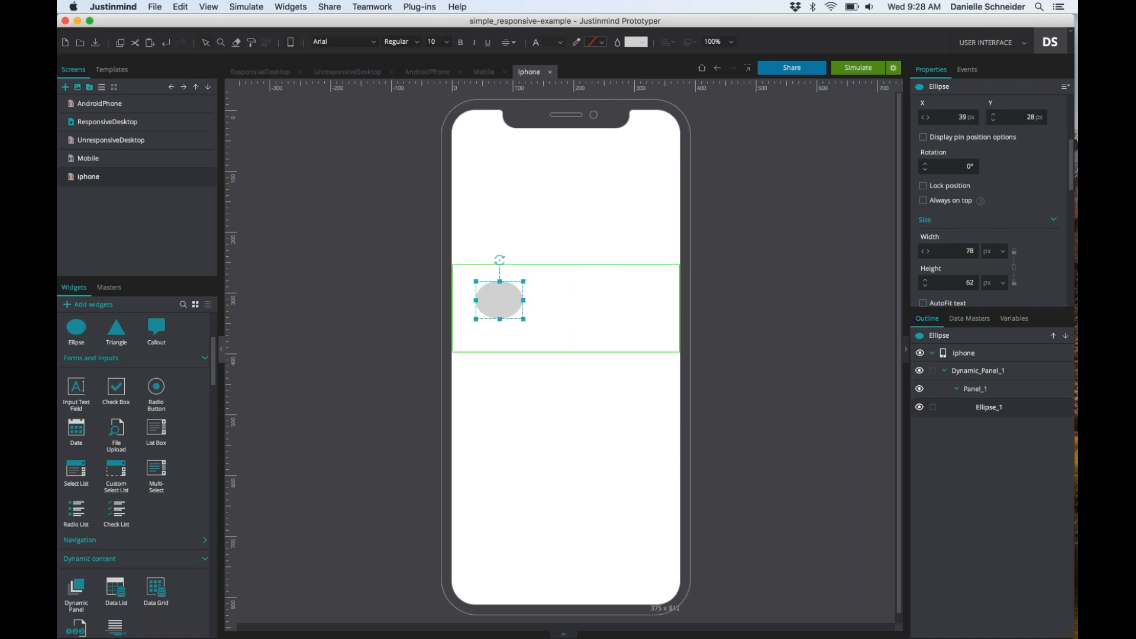
Pin the ellipse to the left side of the panel with a horizontal margin of 30 px
left_click(924, 138)
left_click(1038, 118)
left_click(1018, 148)
left_click(964, 117)
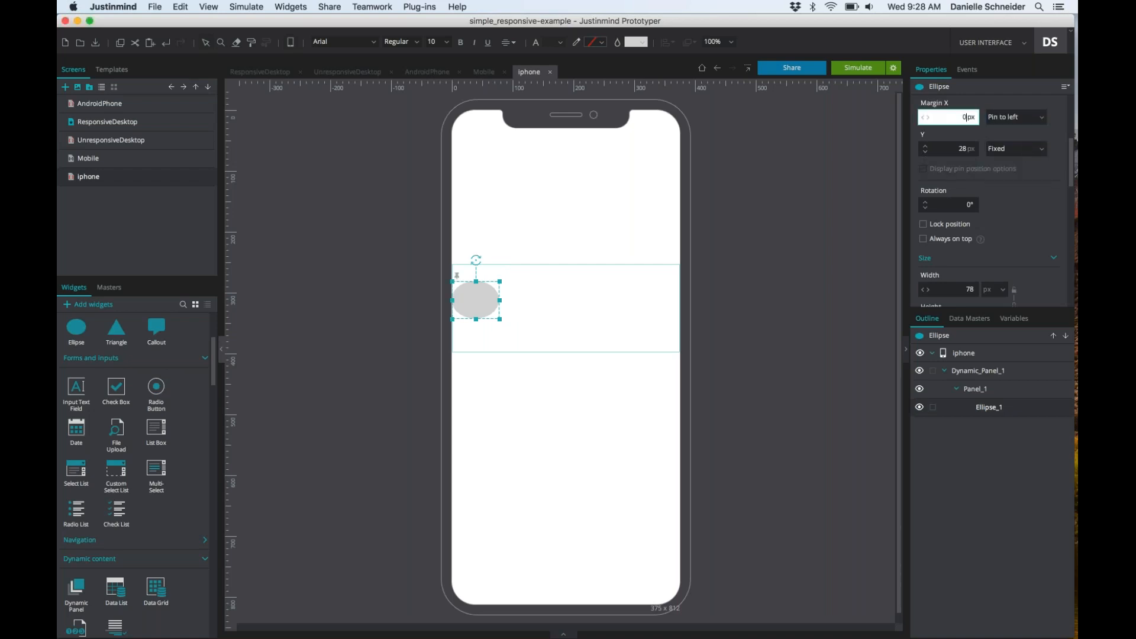
type("3")
key("Return")
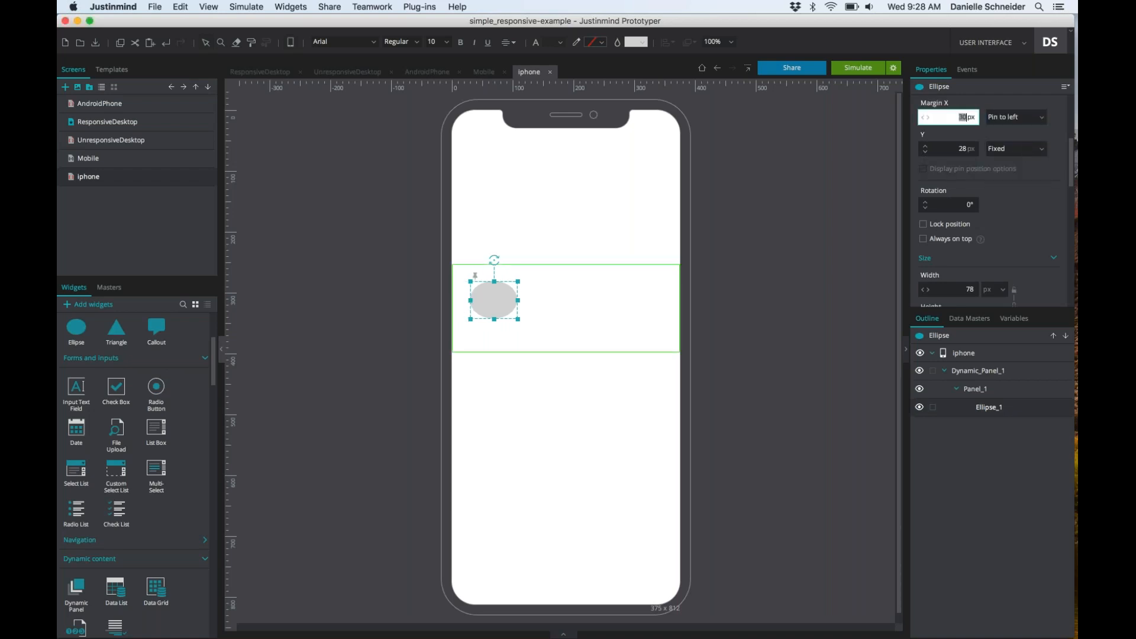
left_click(966, 117)
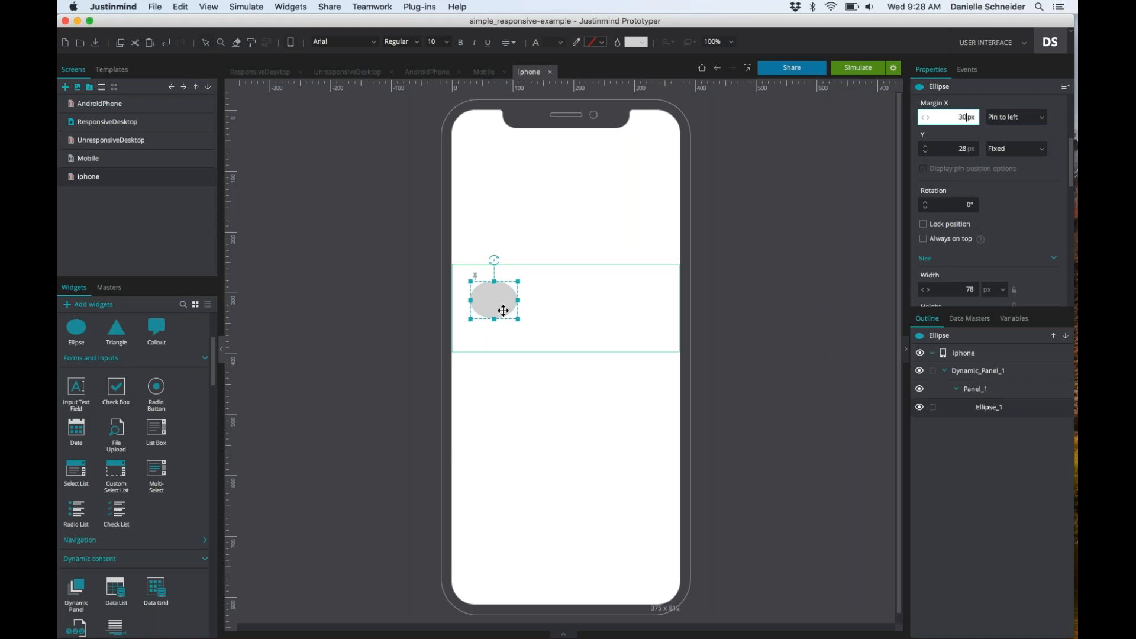
Duplicate the ellipse inside the panel and move the copy along the same row to a left margin of about 217 px
left_click(566, 307)
key("super+v")
left_click_drag(494, 300, 610, 298)
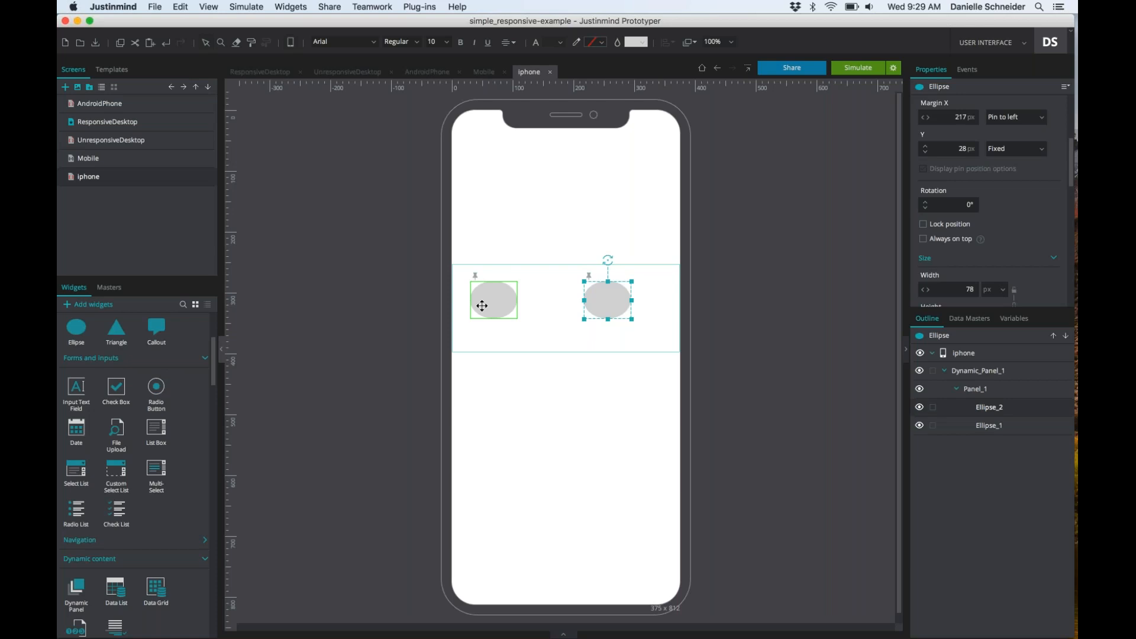
Copy the dynamic panel and its two ellipses into a new 1024 by 768 Web screen named web
left_click(578, 345, "shift")
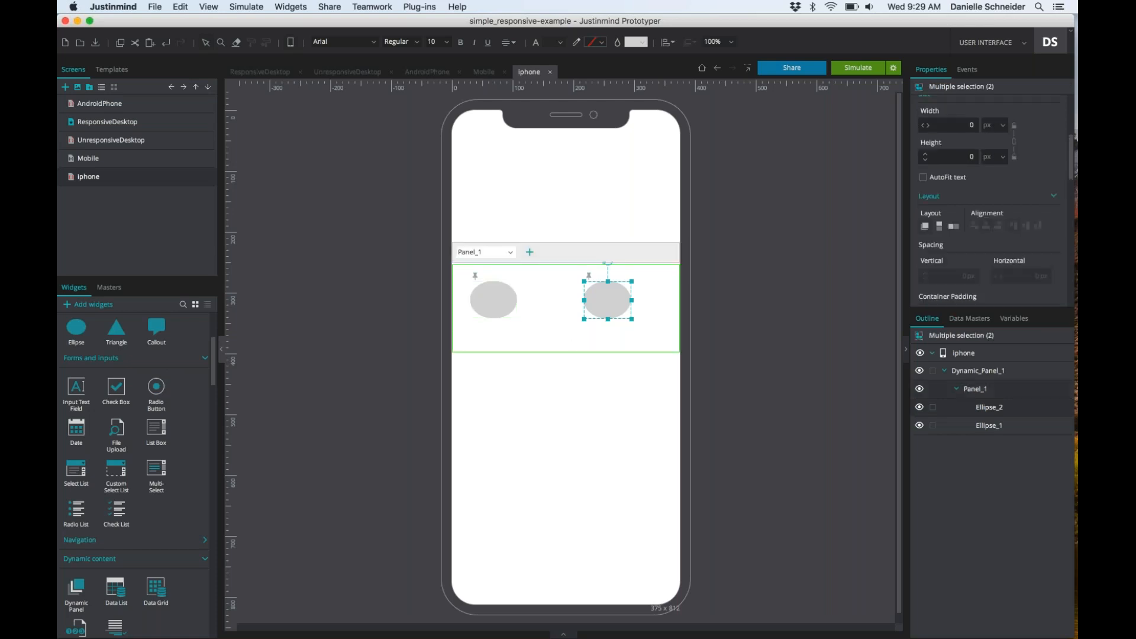
left_click(1008, 428, "shift")
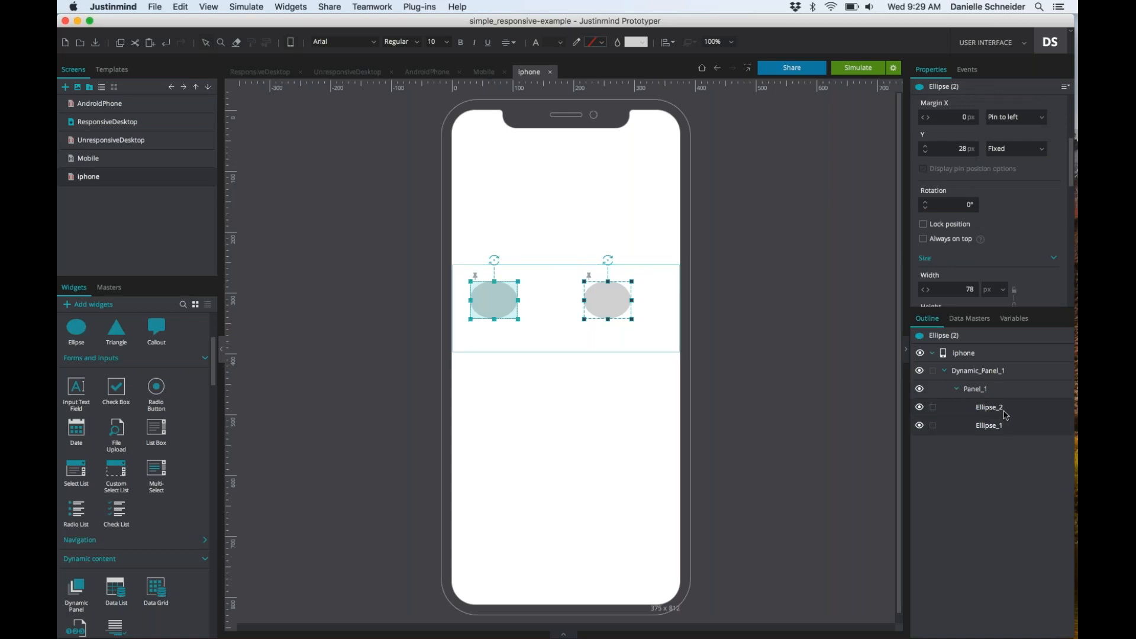
left_click(977, 373, "shift")
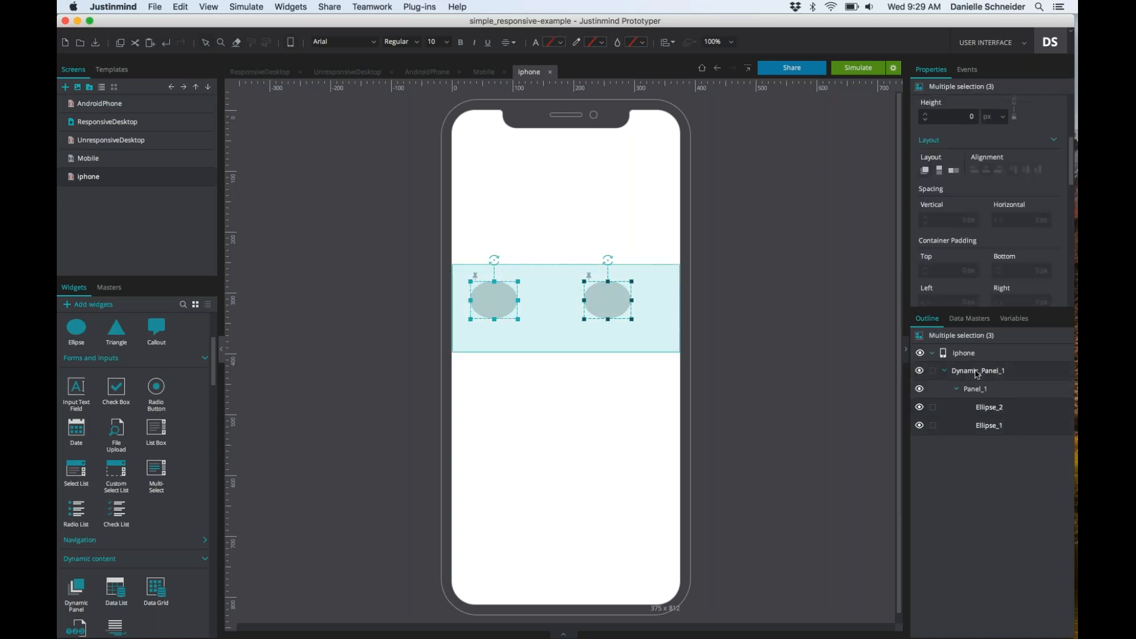
left_click(975, 388, "shift")
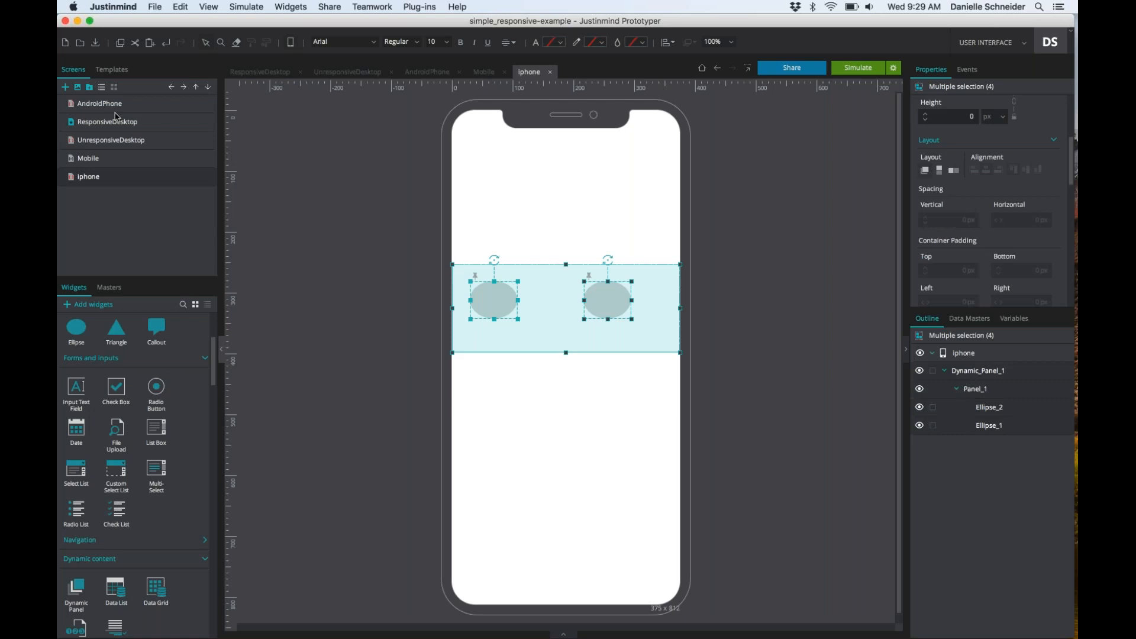
left_click(65, 87)
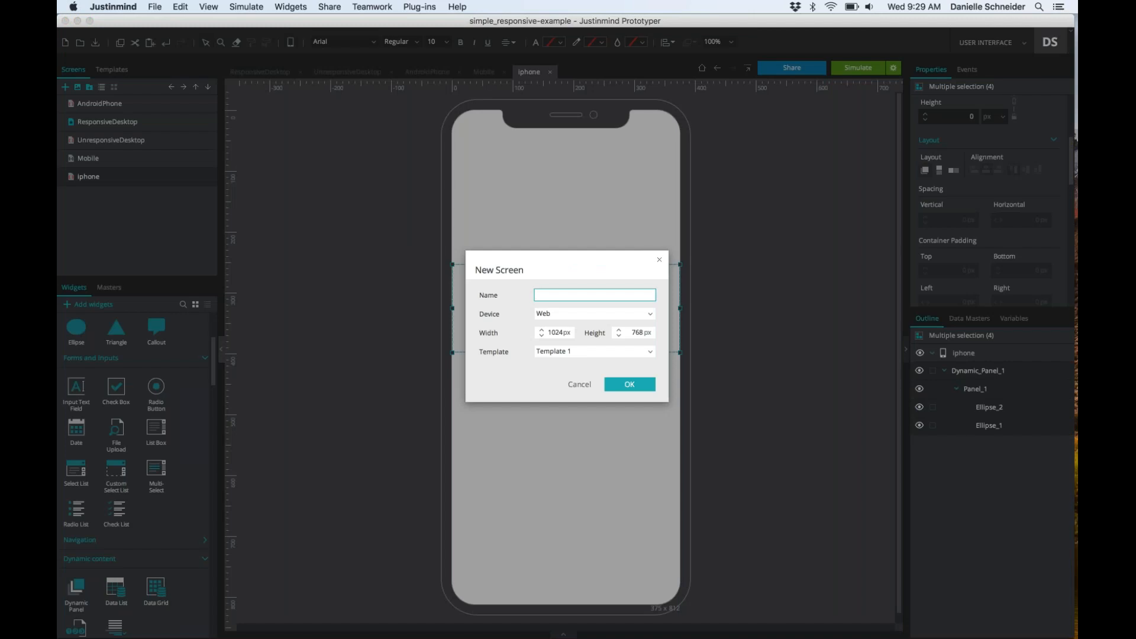
type("web")
key("Return")
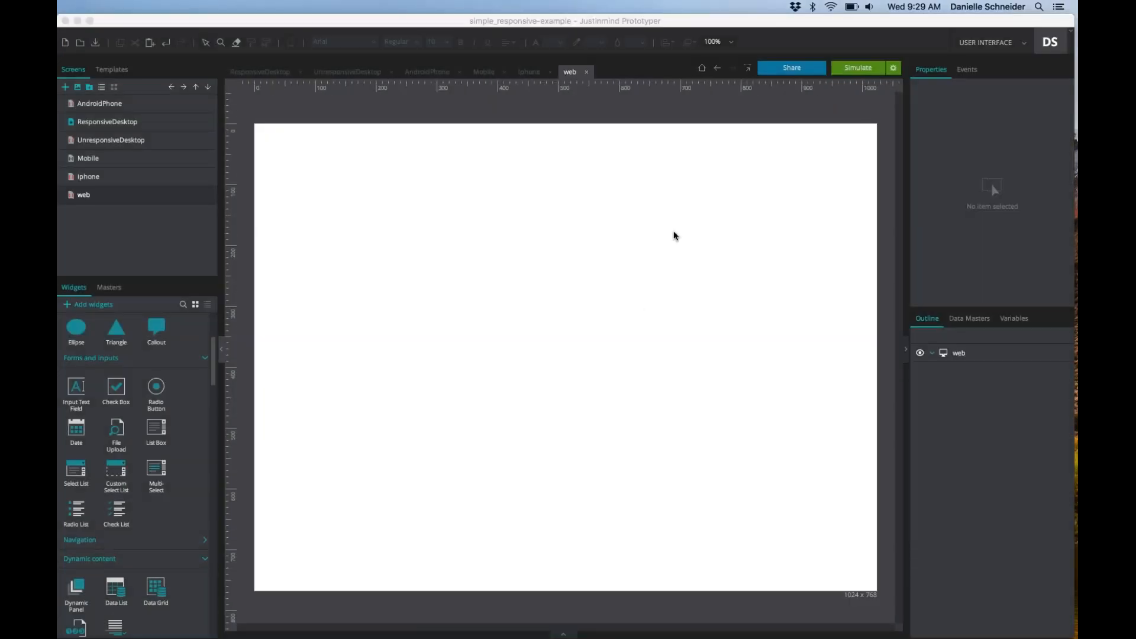
key("super+v")
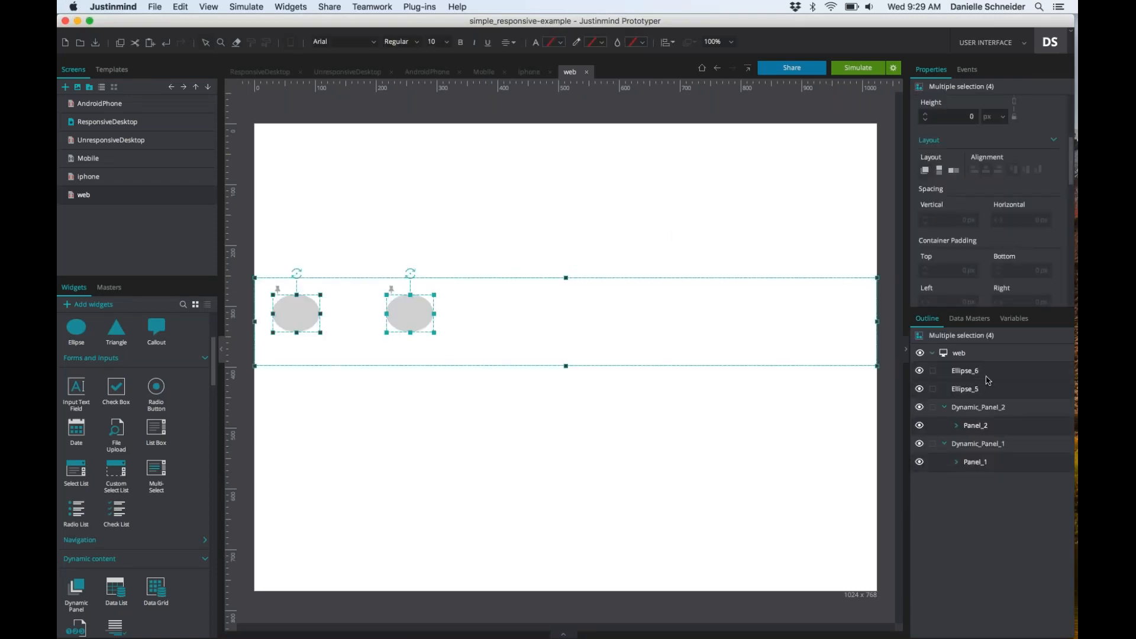
Delete the two loose ellipses and the duplicate Dynamic_Panel_2 from the web screen, keeping Dynamic_Panel_1 with its contents
left_click_drag(588, 322, 721, 318)
key("super+z")
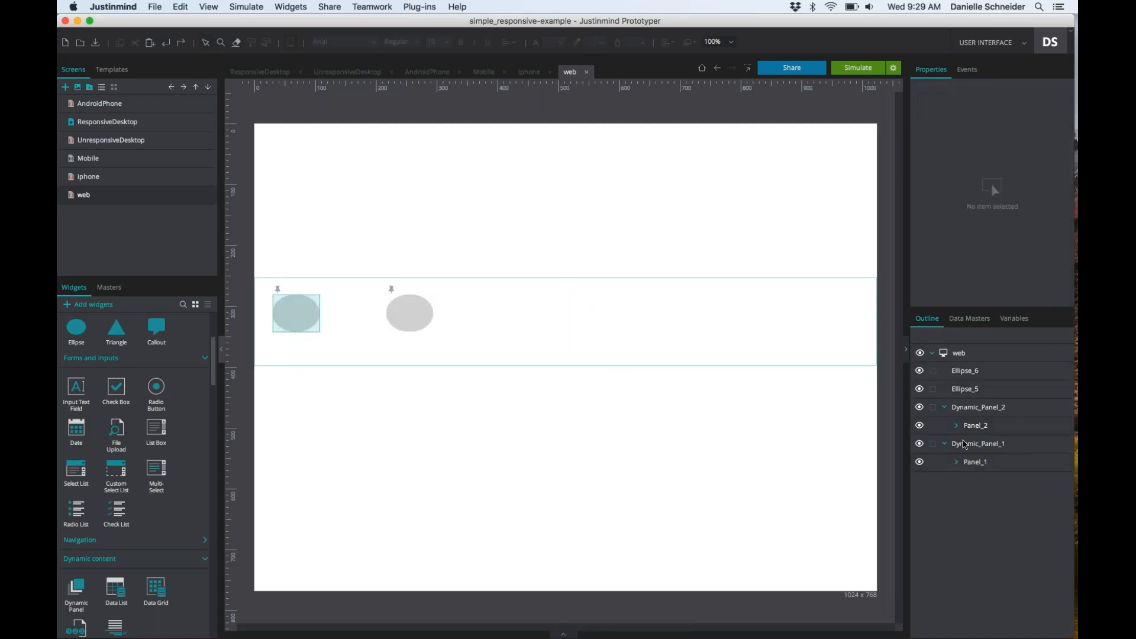
left_click(956, 463)
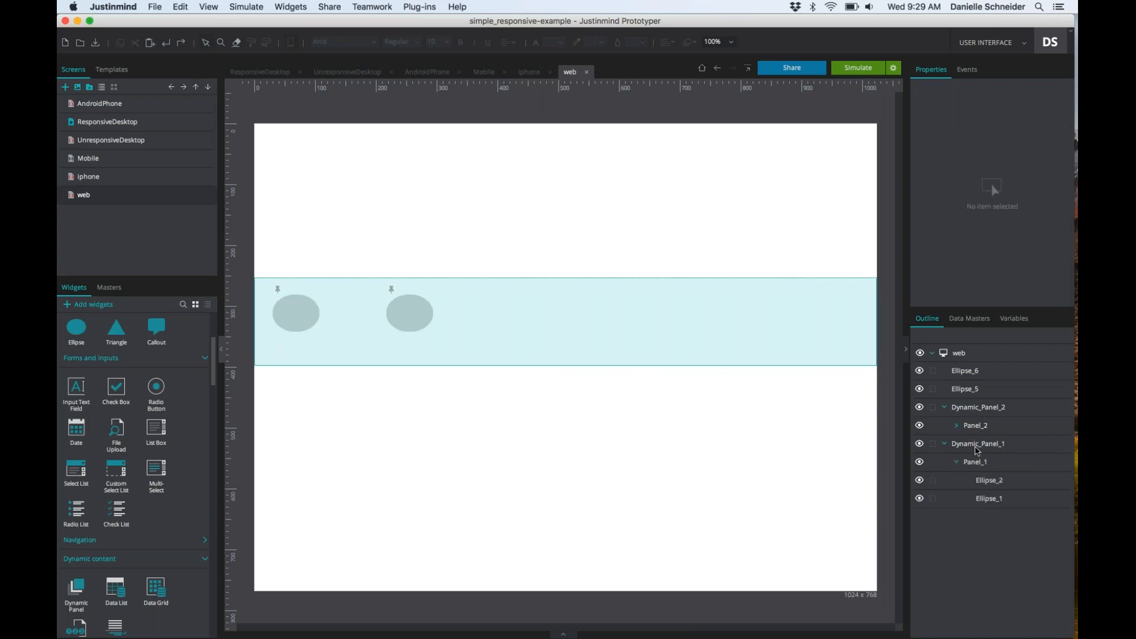
left_click(959, 376)
key("Delete")
left_click(965, 371)
key("Delete")
left_click(975, 369)
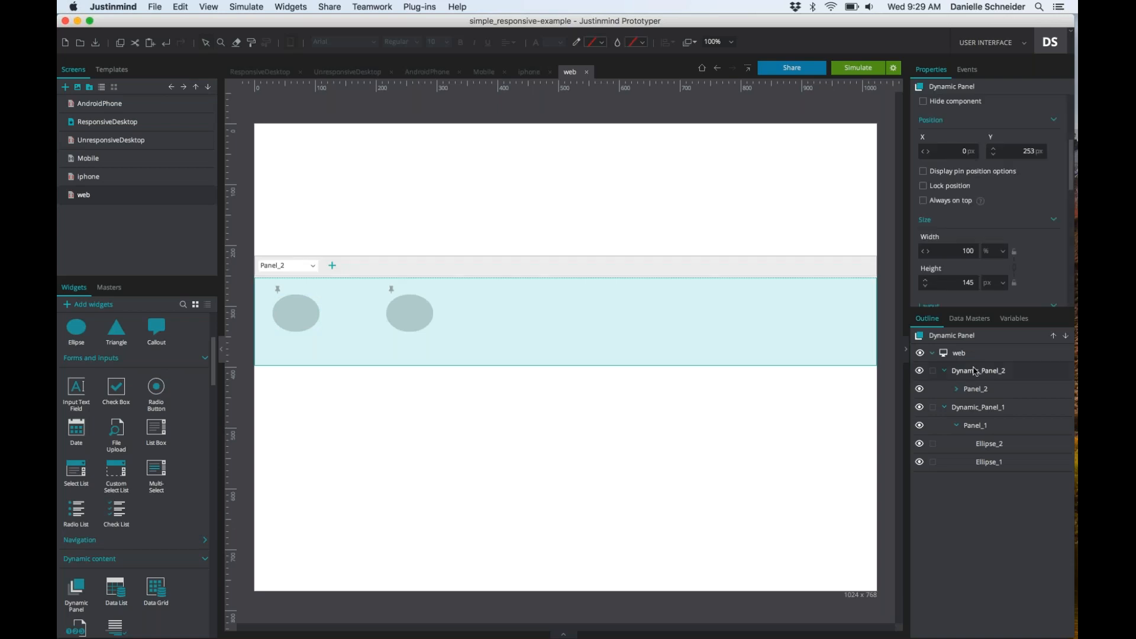
key("Delete")
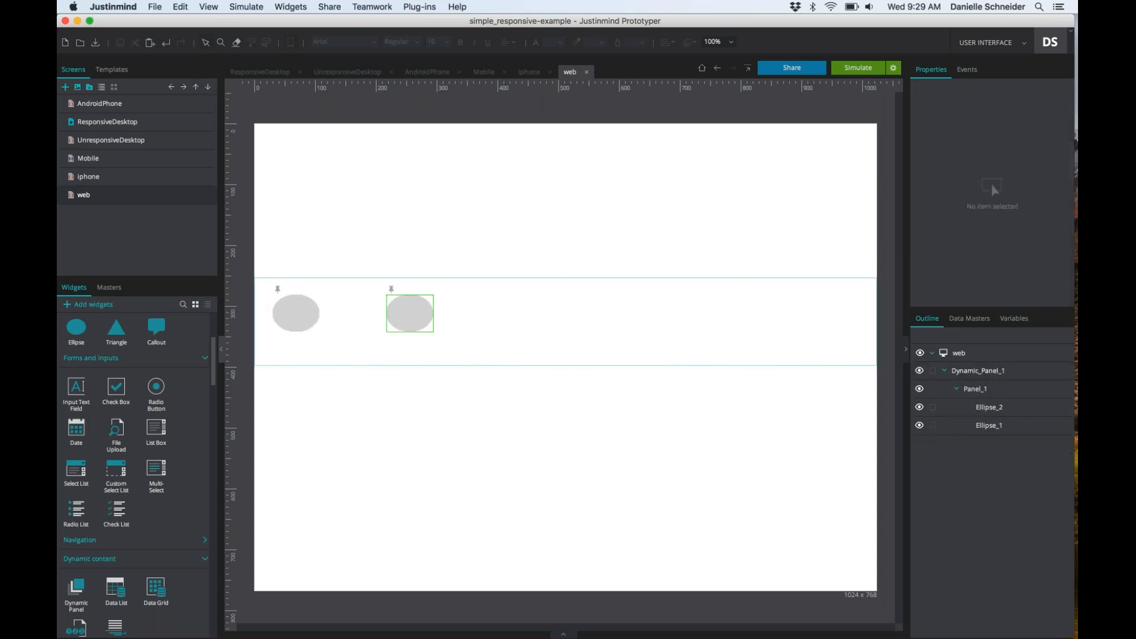
Simulate the web screen in a narrow browser window to check the pinned ellipses, and return to the screen's properties
left_click(854, 69)
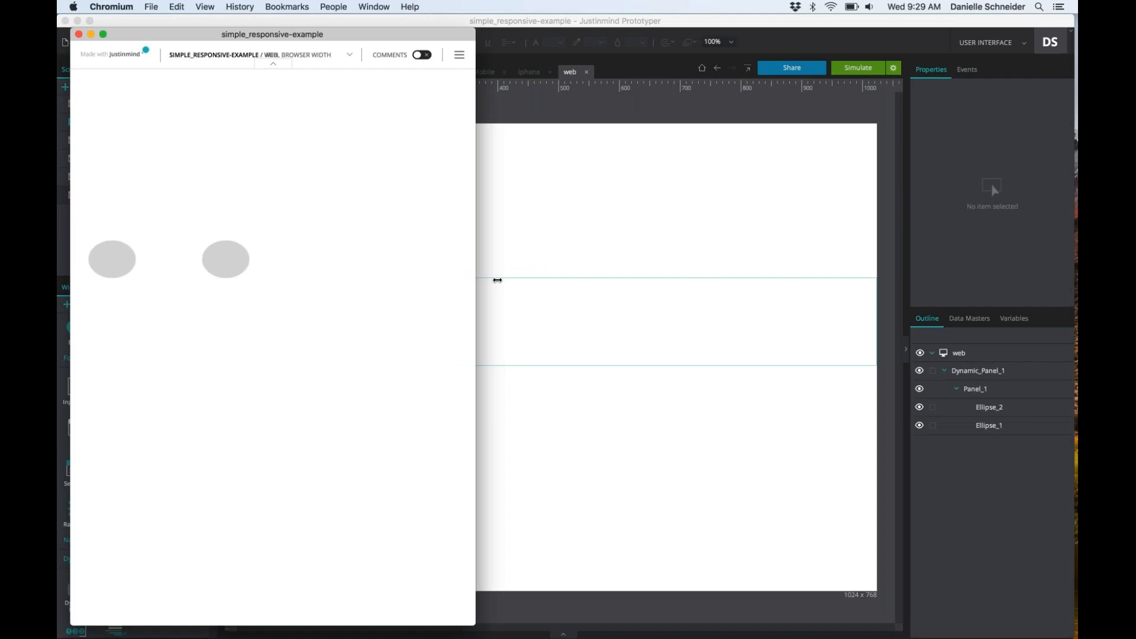
left_click(966, 364)
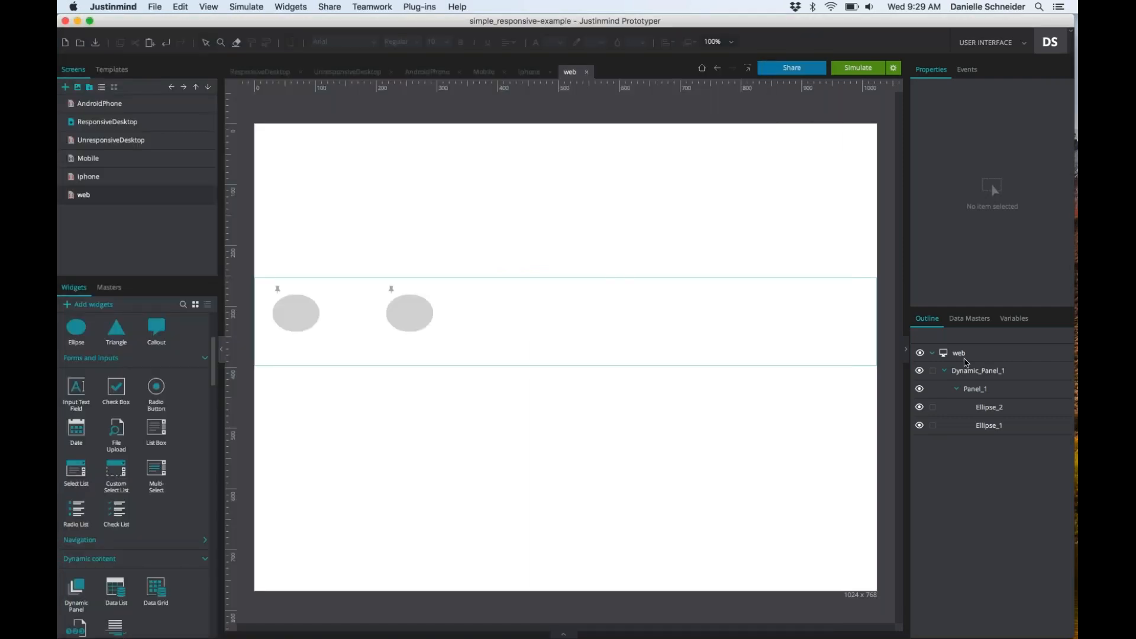
scroll(1007, 196, "up", 5)
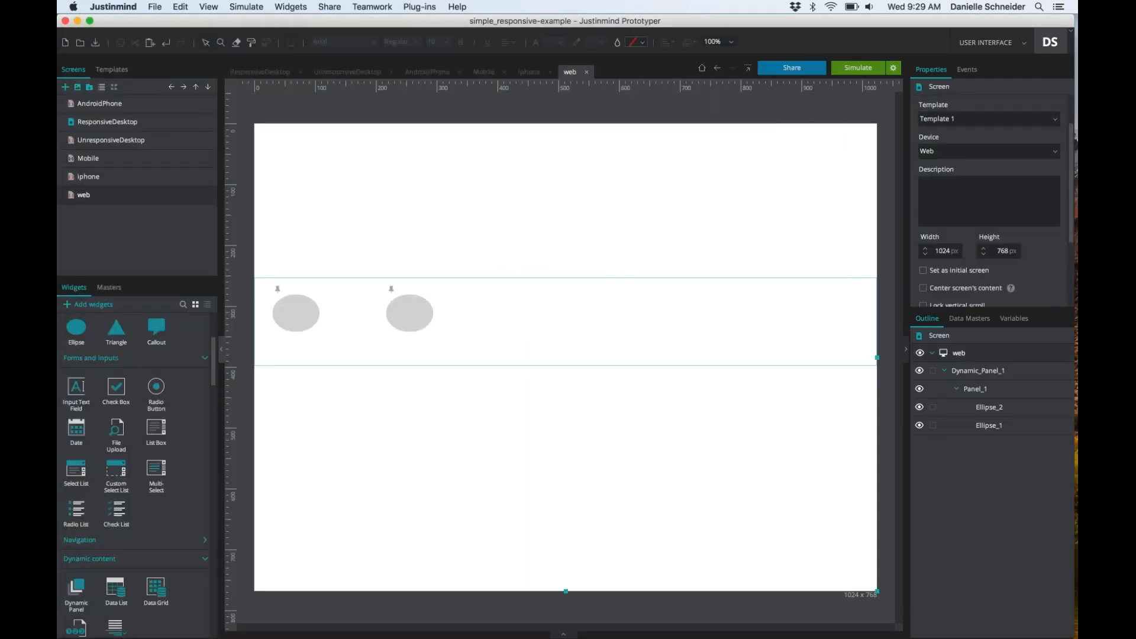
Examine the position, pin and size properties of the web screen's dynamic panel and its second ellipse
left_click(974, 371)
scroll(1003, 246, "down", 5)
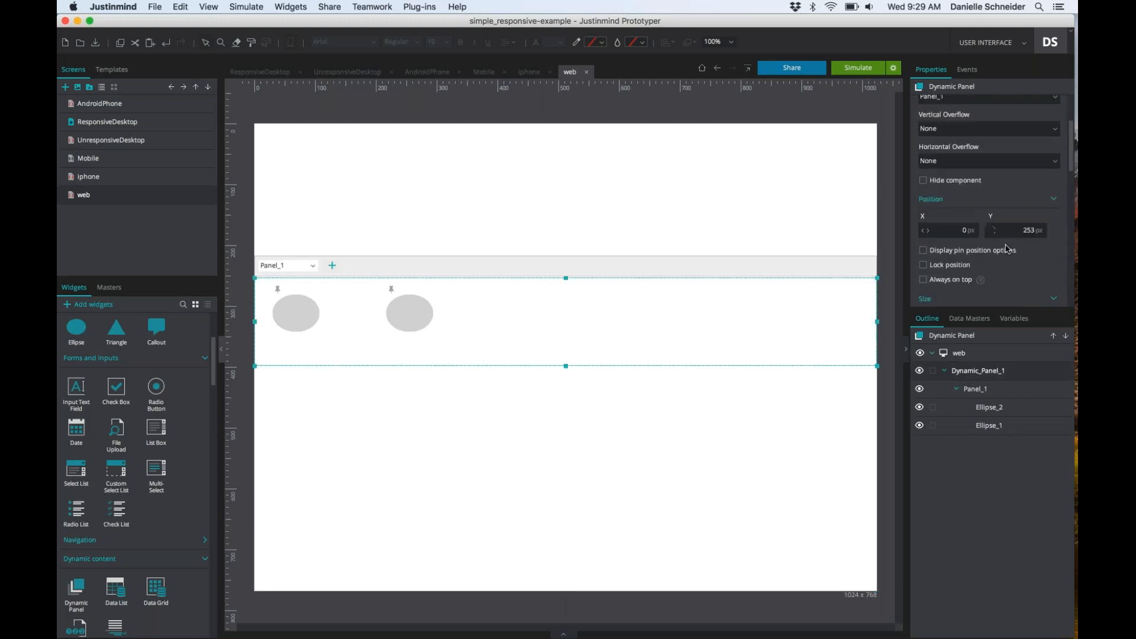
left_click(989, 407)
scroll(982, 243, "up", 5)
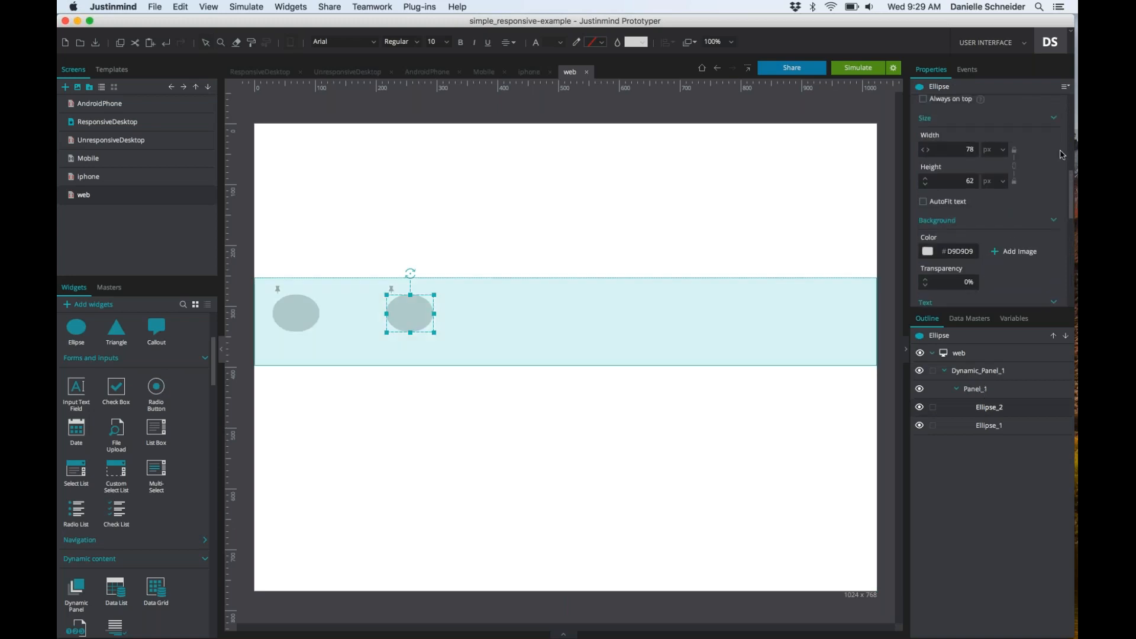
scroll(1048, 156, "up", 6)
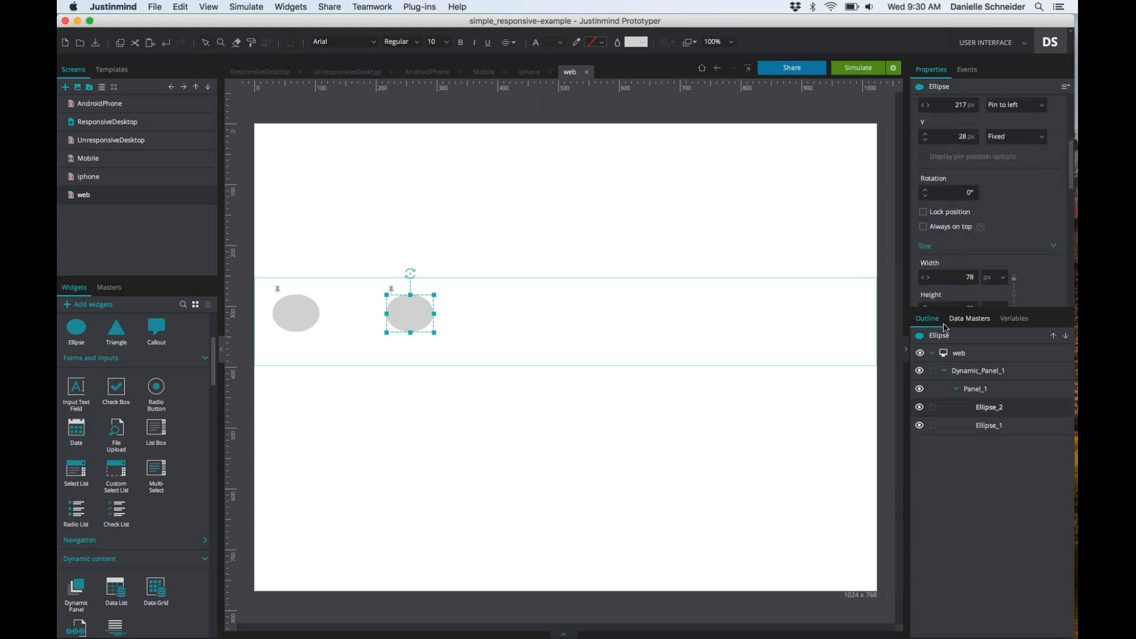
scroll(981, 244, "down", 1)
scroll(981, 244, "down", 5)
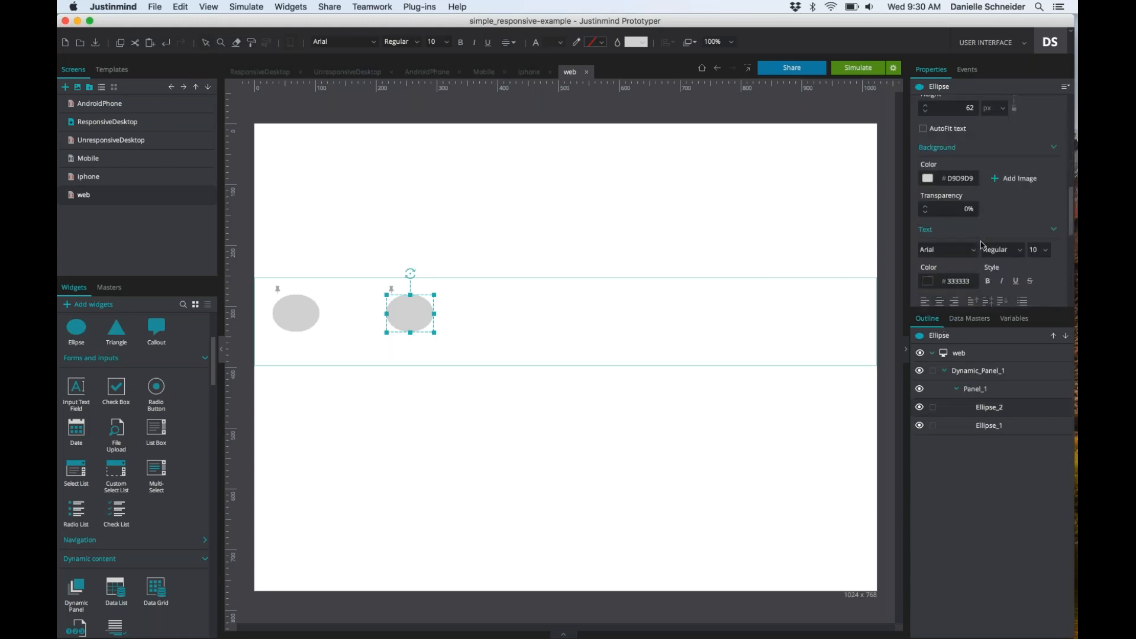
scroll(981, 244, "up", 15)
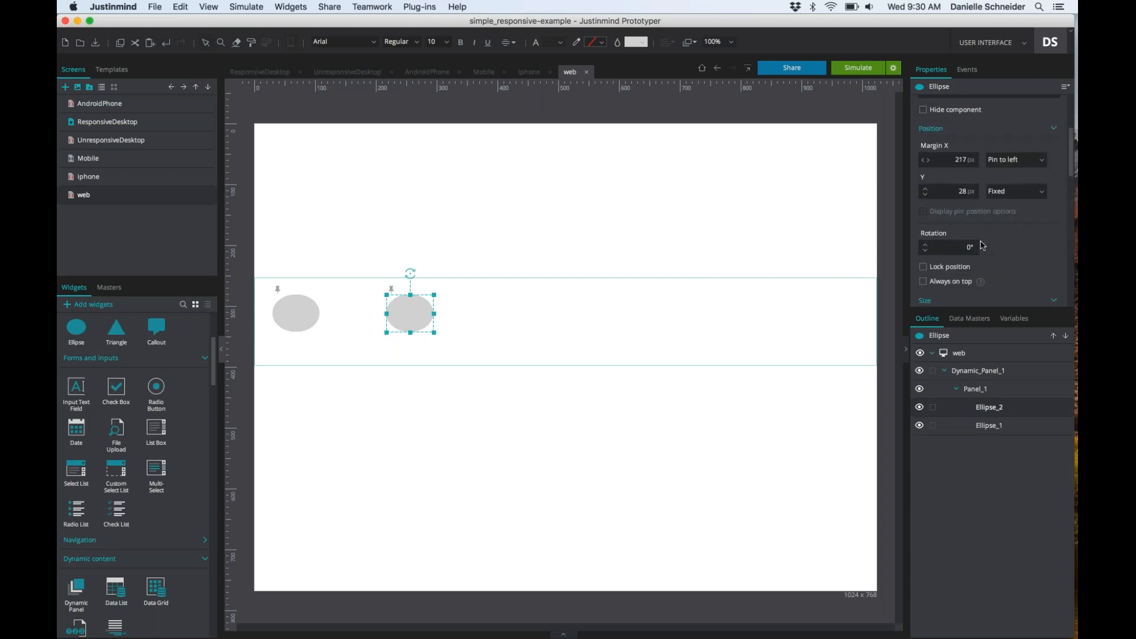
scroll(981, 245, "down", 7)
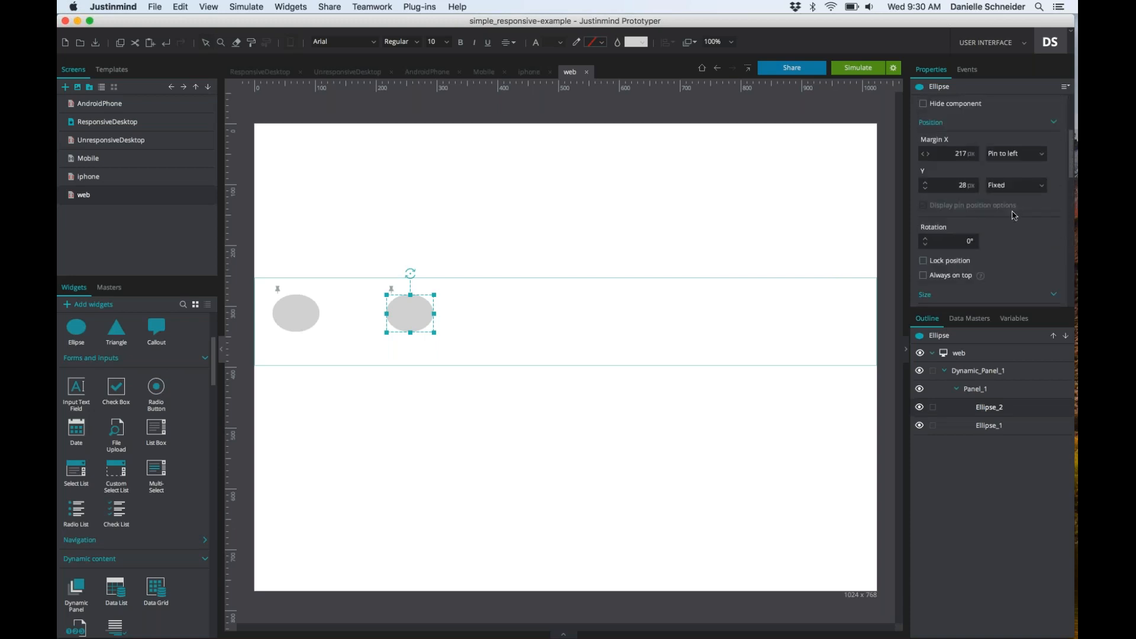
scroll(1014, 215, "down", 1)
key("ctrl+Up")
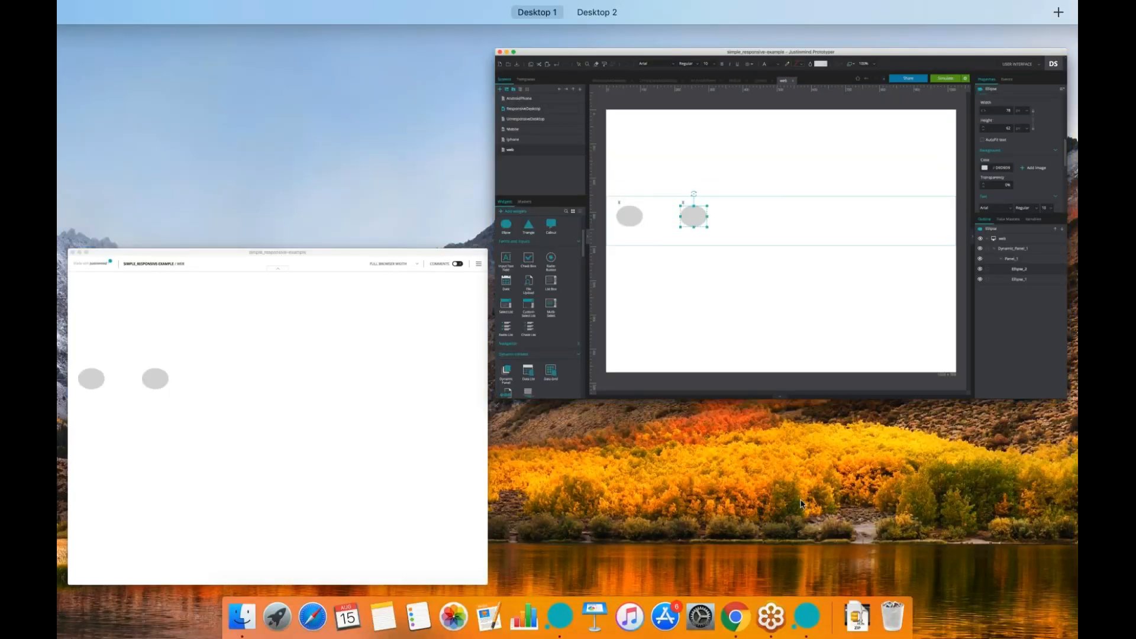
left_click(789, 464)
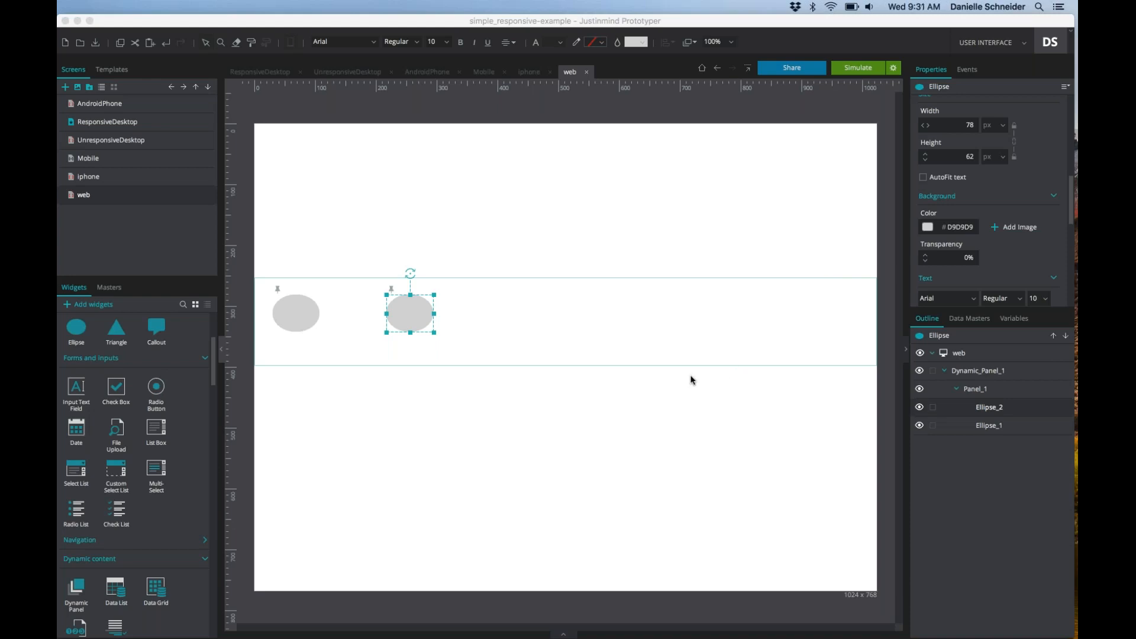
Delete the dynamic panel with its two ellipses from the web screen
left_click(503, 354)
left_click(508, 351)
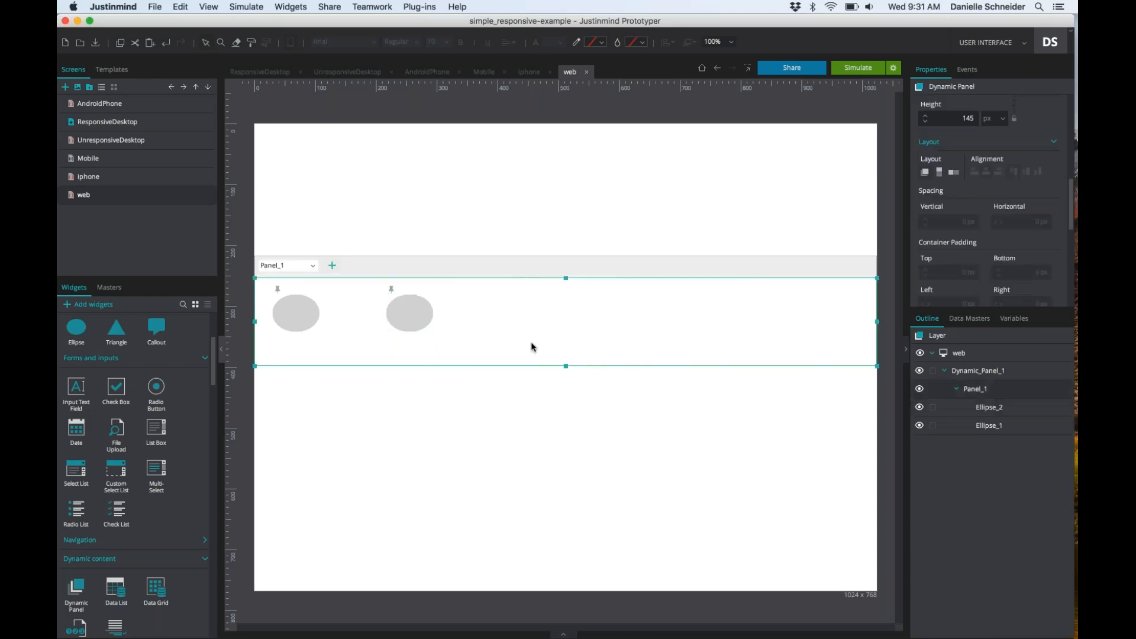
key("BackSpace")
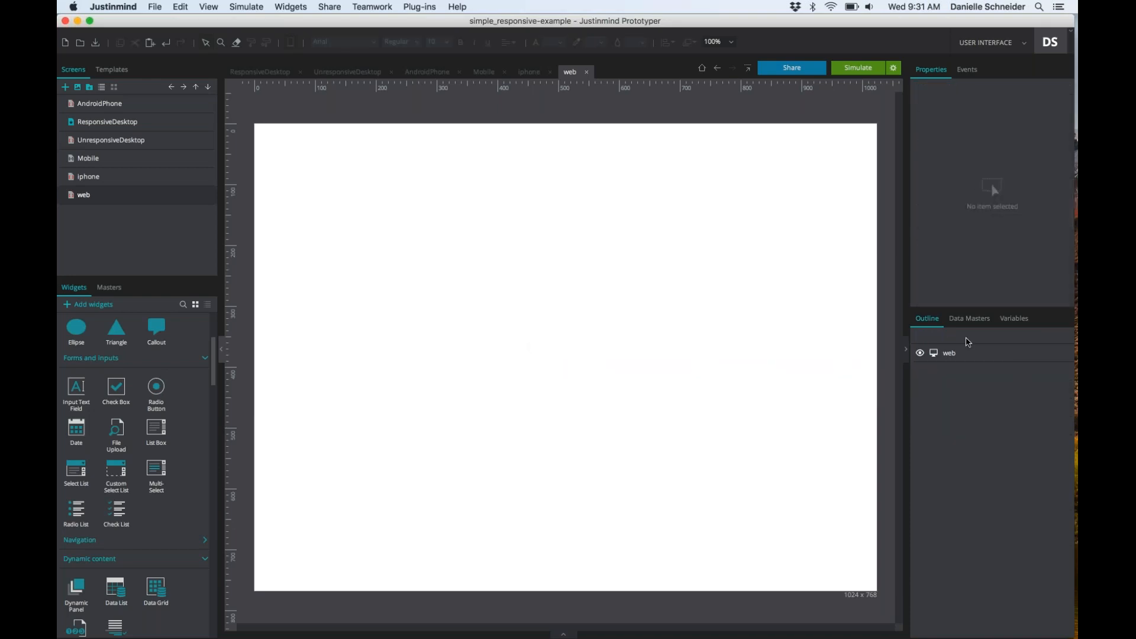
Set the height of the web screen to 1500 px
left_click(948, 355)
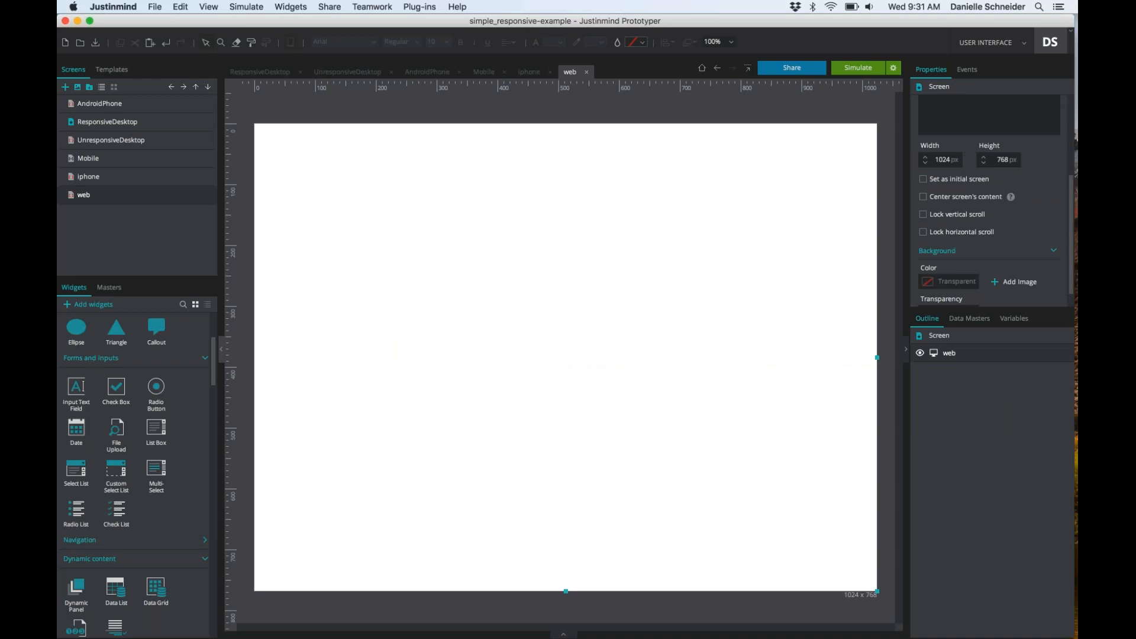
left_click(1000, 251)
double_click(1001, 251)
type("1500")
key("Return")
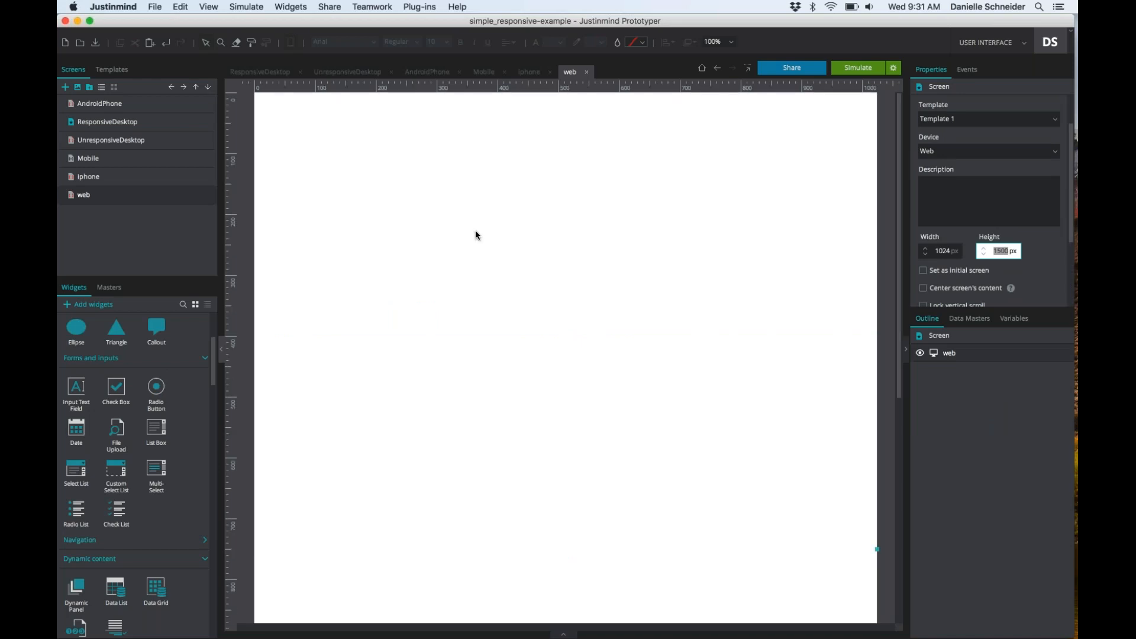
Draw a rectangle about 534 by 102 px in the lower part of the web screen, at about X 222, Y 996
scroll(145, 515, "up", 1)
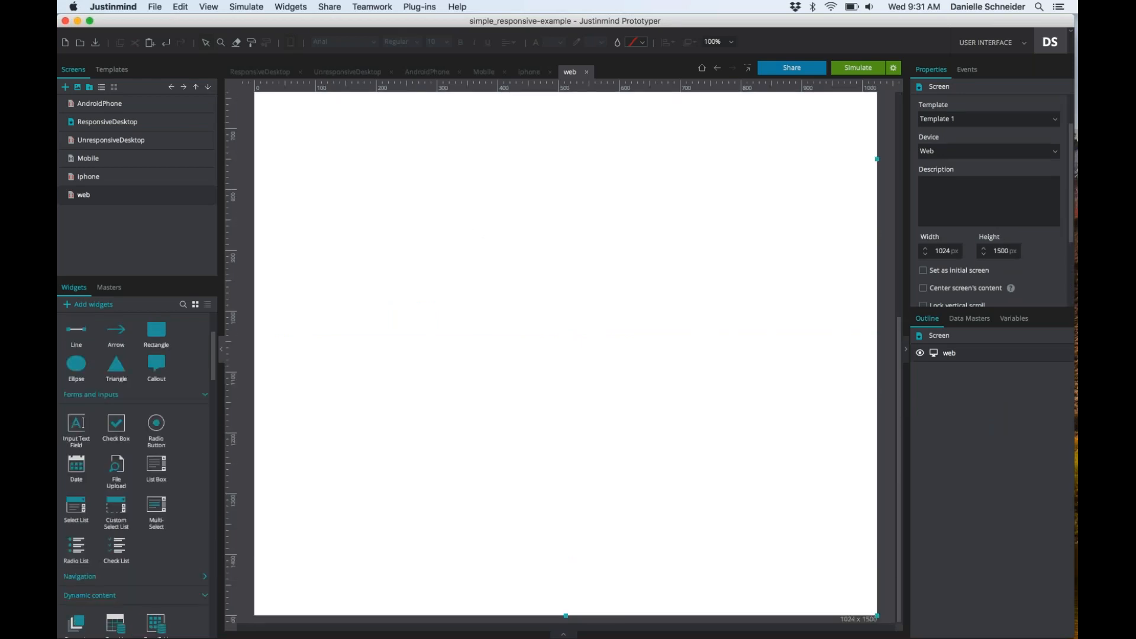
scroll(136, 473, "up", 3)
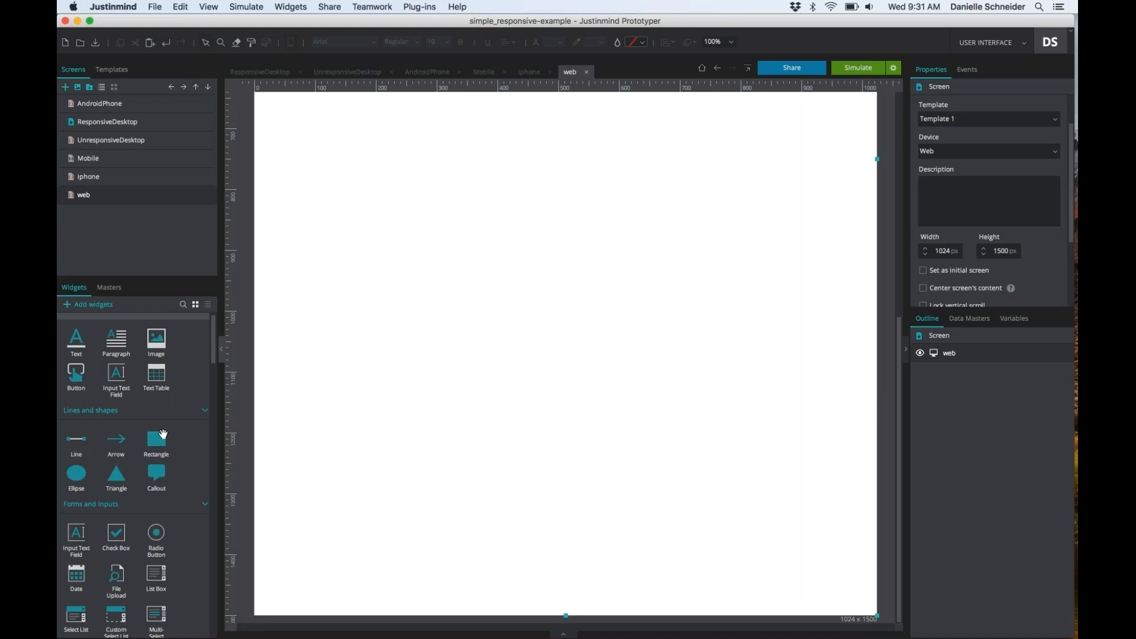
mouse_move(389, 309)
left_mouse_down()
mouse_move(519, 370)
mouse_move(524, 349)
mouse_move(720, 352)
mouse_move(714, 340)
left_mouse_up()
Duplicate the rectangle on the web screen
scroll(509, 218, "up", 5)
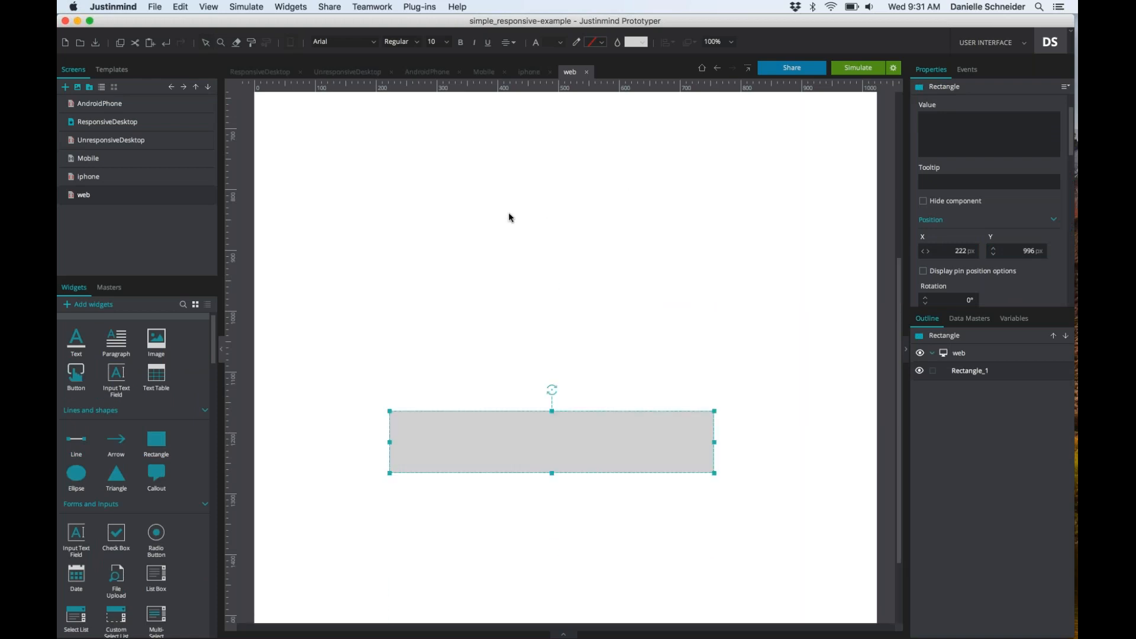
scroll(508, 217, "down", 3)
scroll(509, 216, "down", 3)
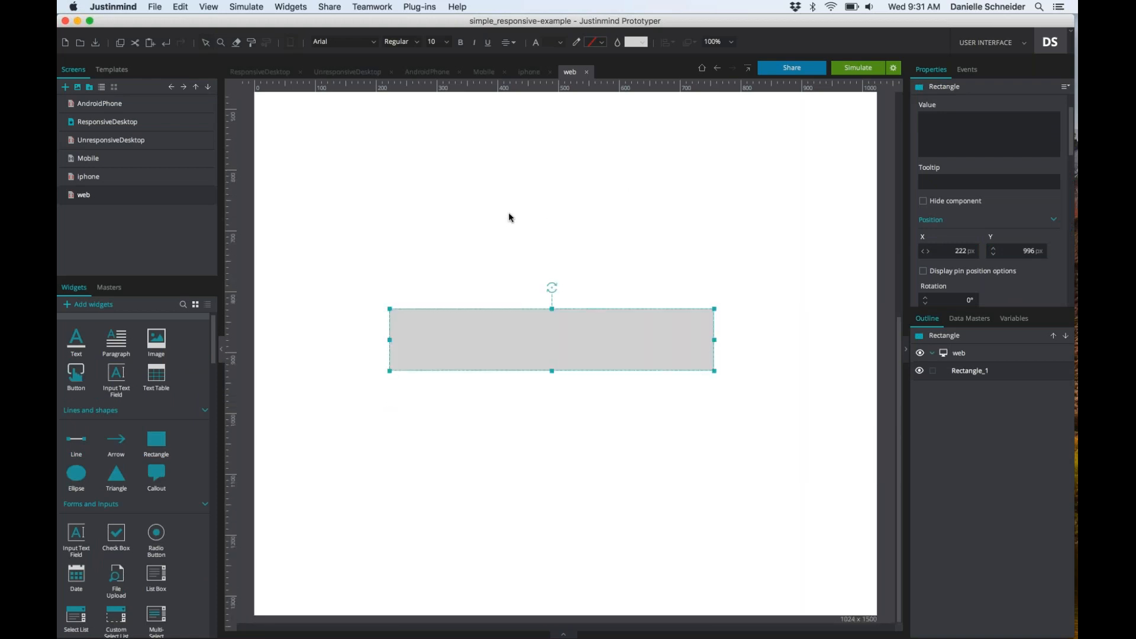
scroll(509, 216, "up", 10)
key("super+d")
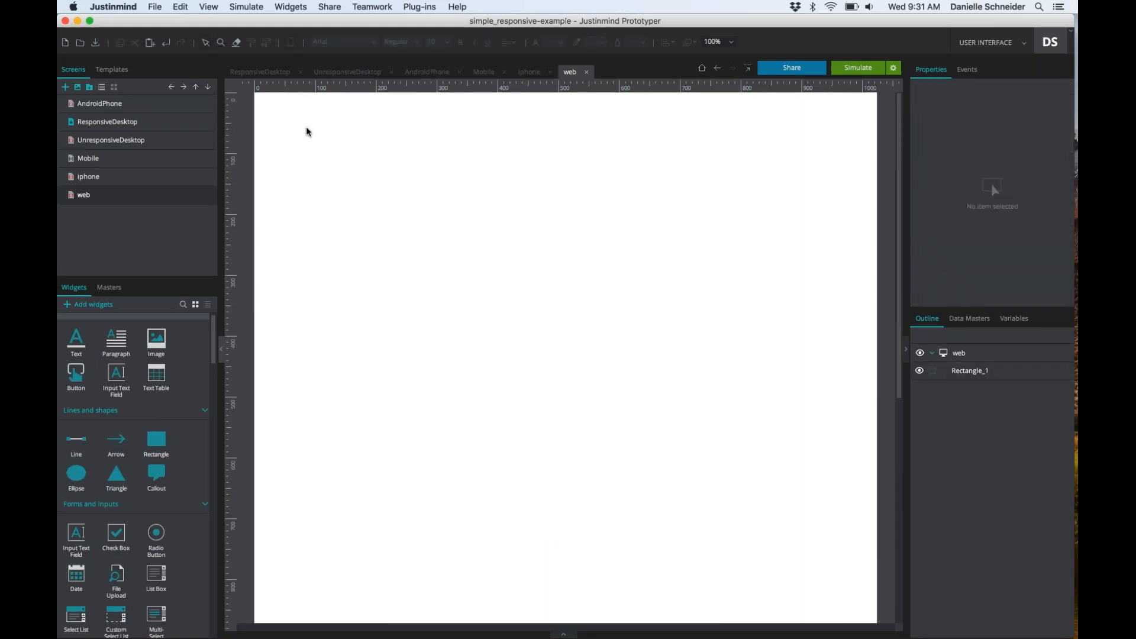
right_click(306, 131)
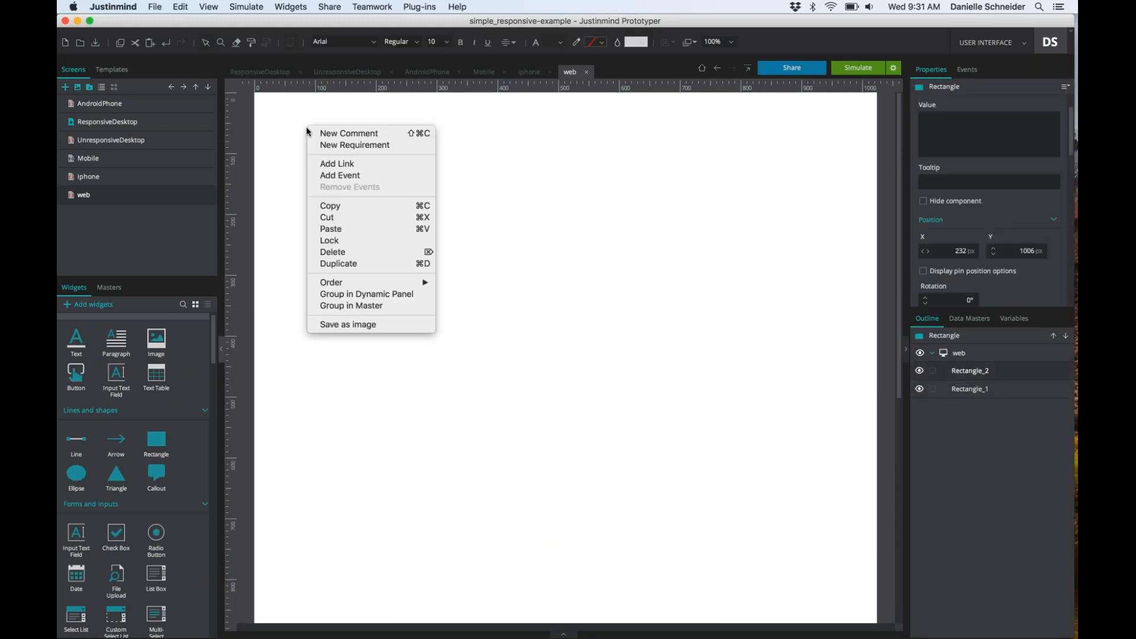
left_click(531, 247)
Move the duplicated rectangle up to the top-left corner of the web screen, at X 0 and about Y -6
scroll(530, 247, "down", 5)
left_click_drag(481, 371, 423, 107)
scroll(437, 242, "up", 5)
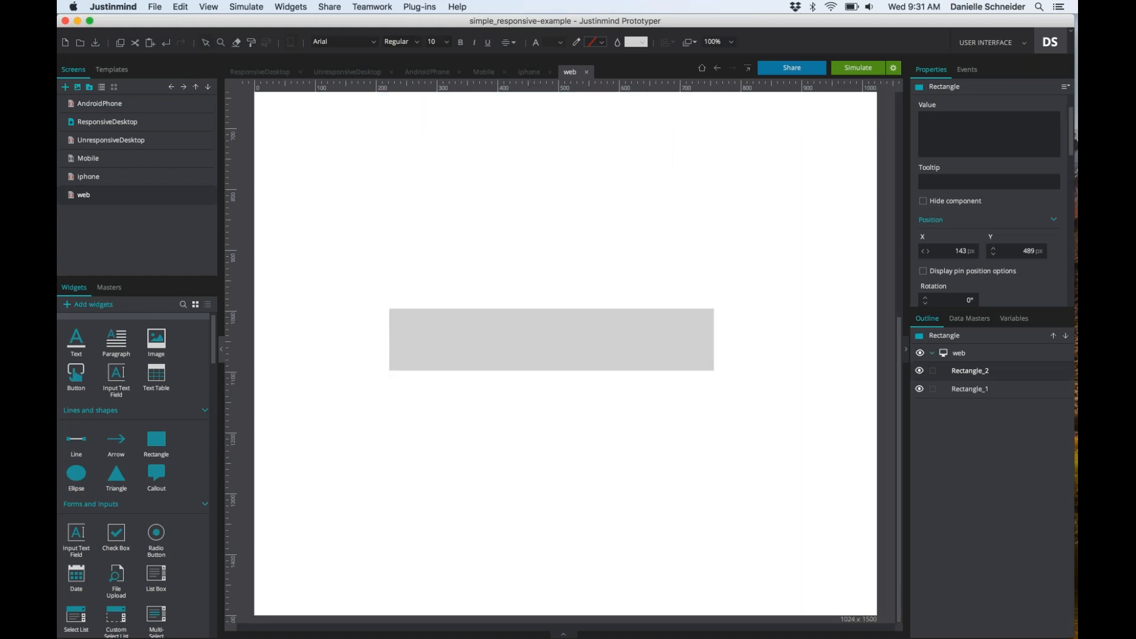
left_click(393, 375)
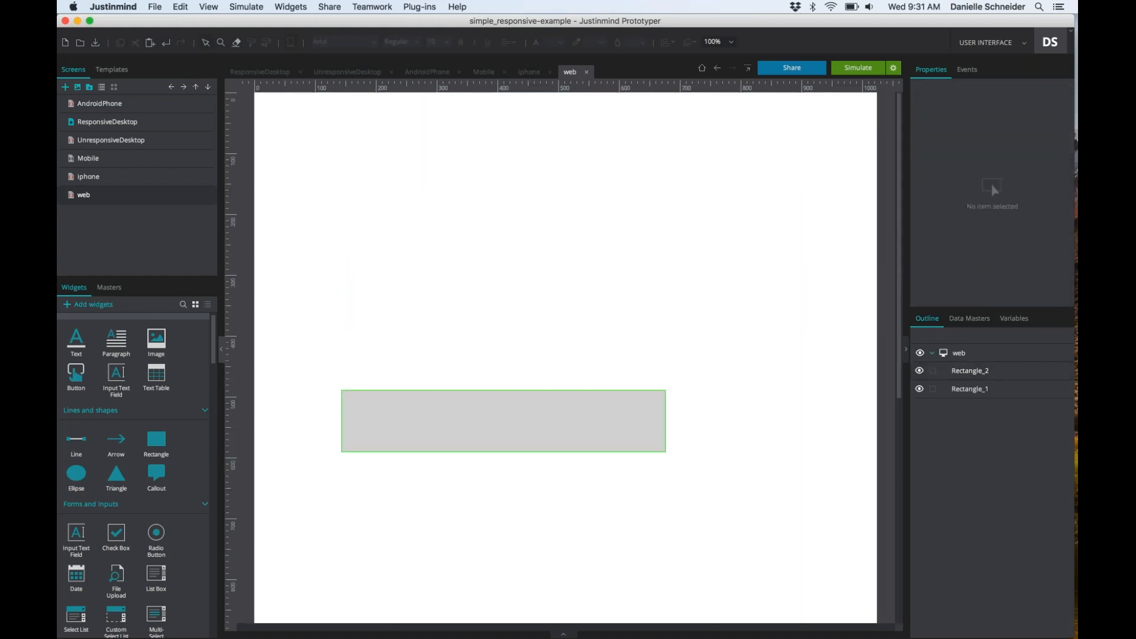
left_click_drag(286, 116, 308, 110)
scroll(565, 355, "down", 10)
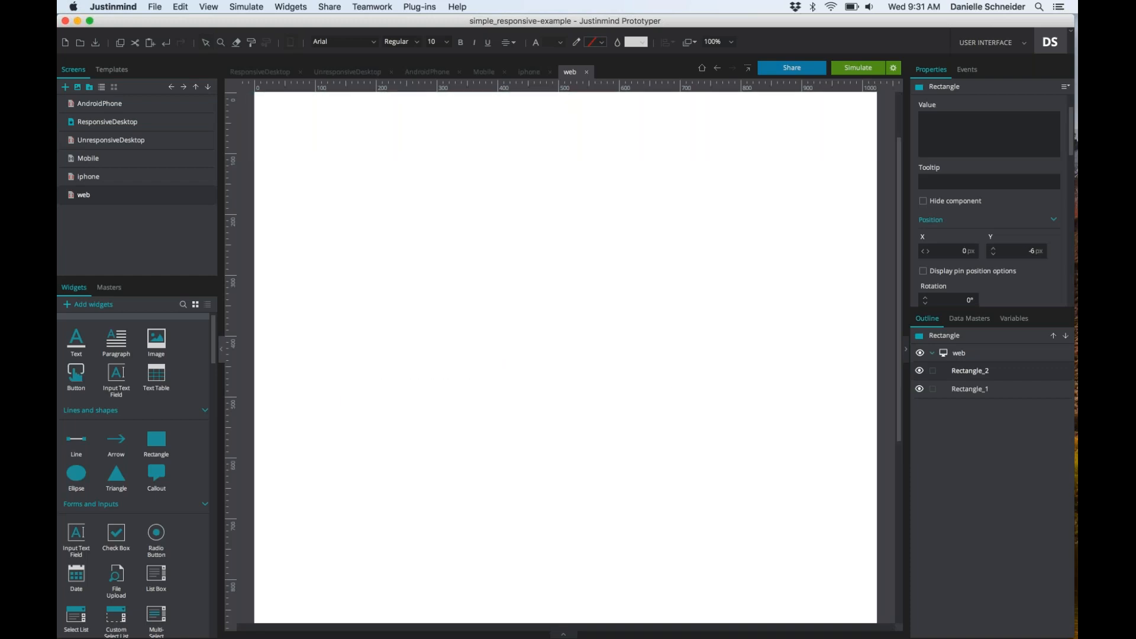
scroll(565, 355, "up", 5)
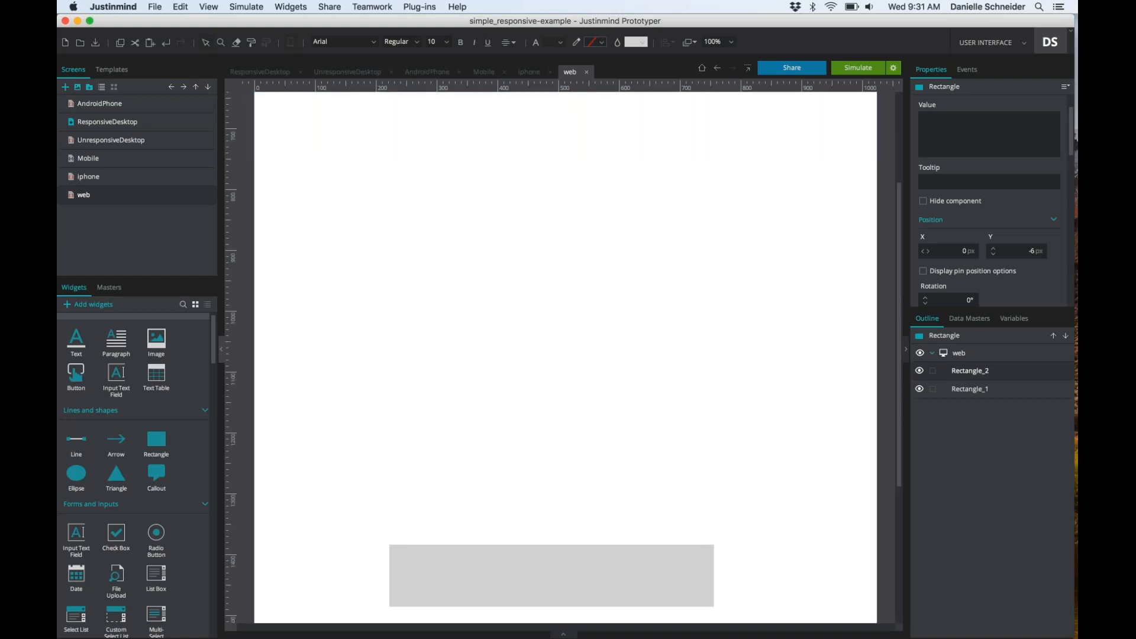
scroll(435, 185, "up", 10)
Align the duplicated rectangle with the top edge of the web screen by bringing its Y position to 0 px
key("Down")
key("Down")
key("Down")
scroll(989, 201, "down", 1)
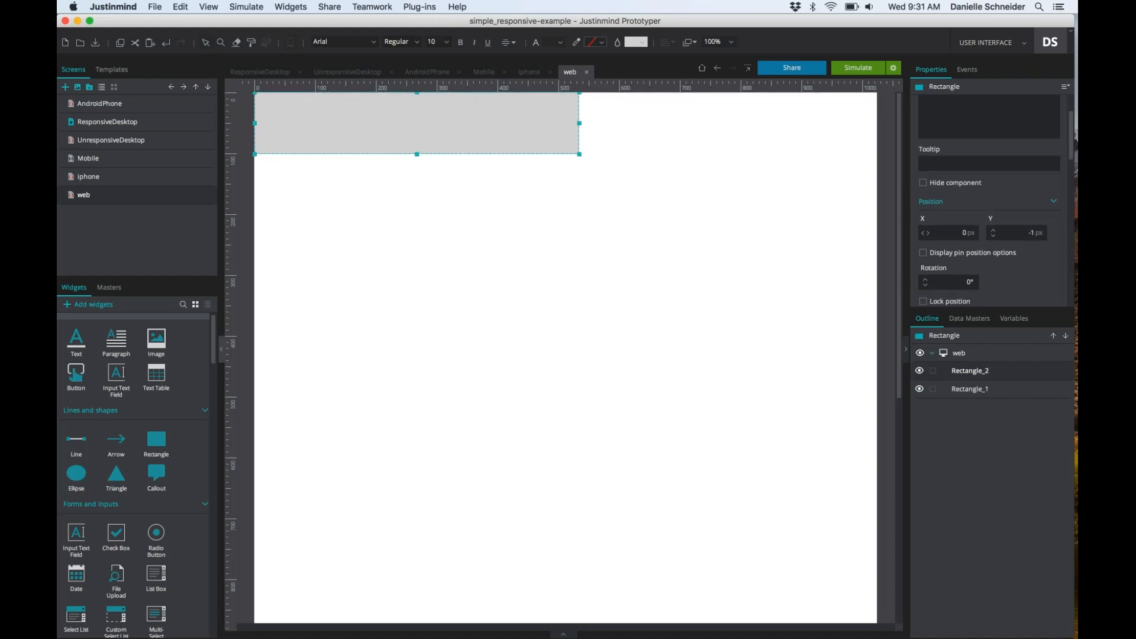
scroll(994, 201, "down", 4)
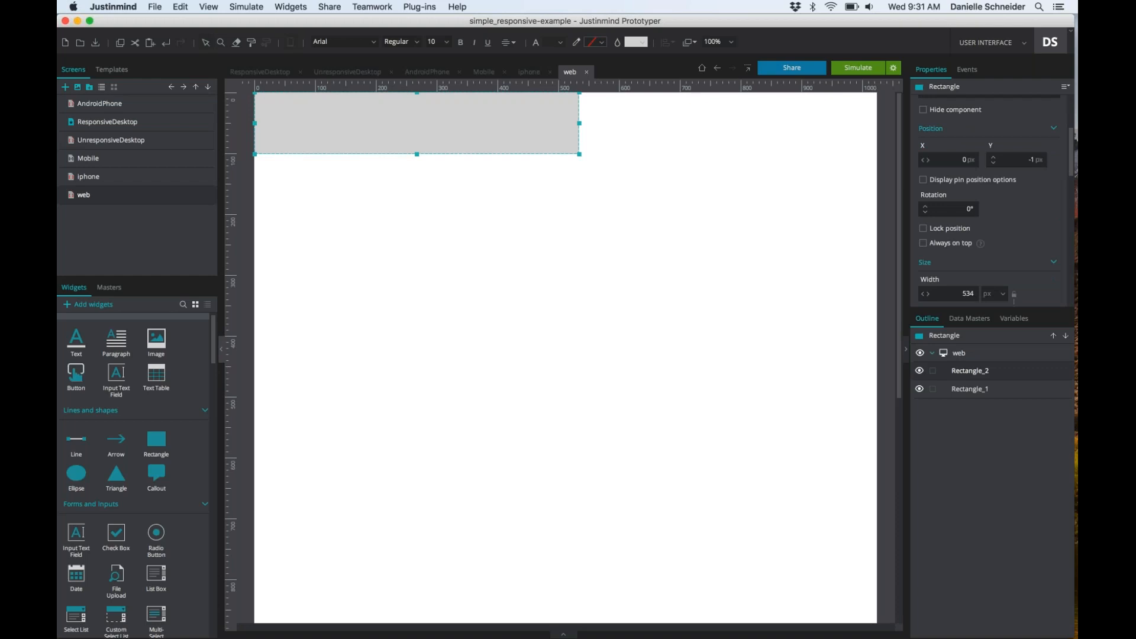
left_click(994, 157)
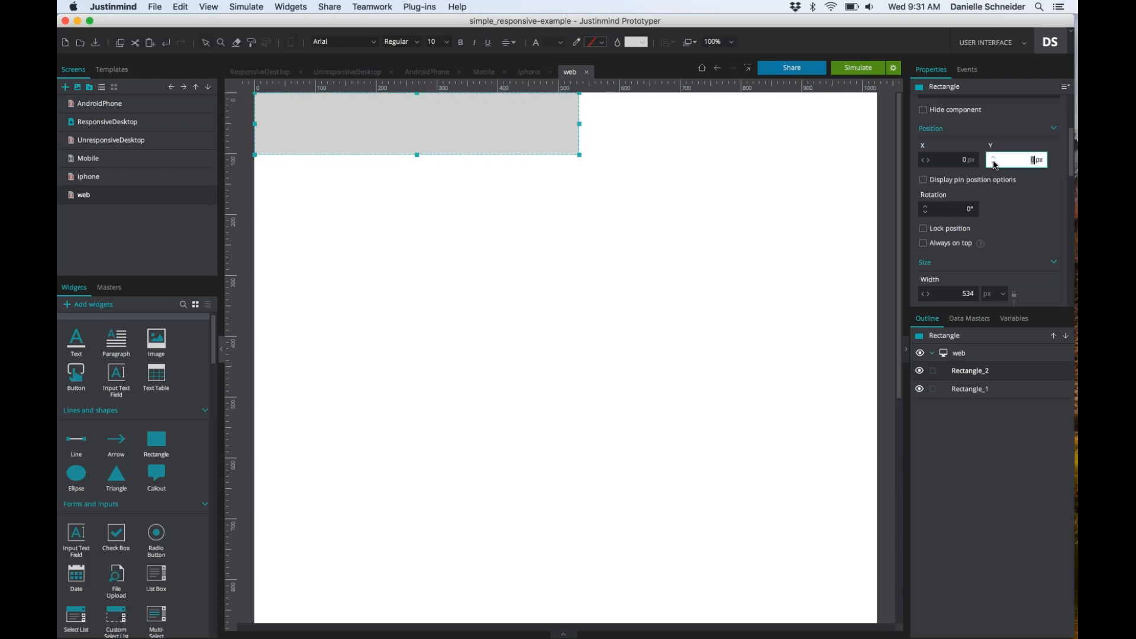
Enable the pin position options for the rectangle at the top of the screen and set its vertical position to Pin to top
left_click(922, 181)
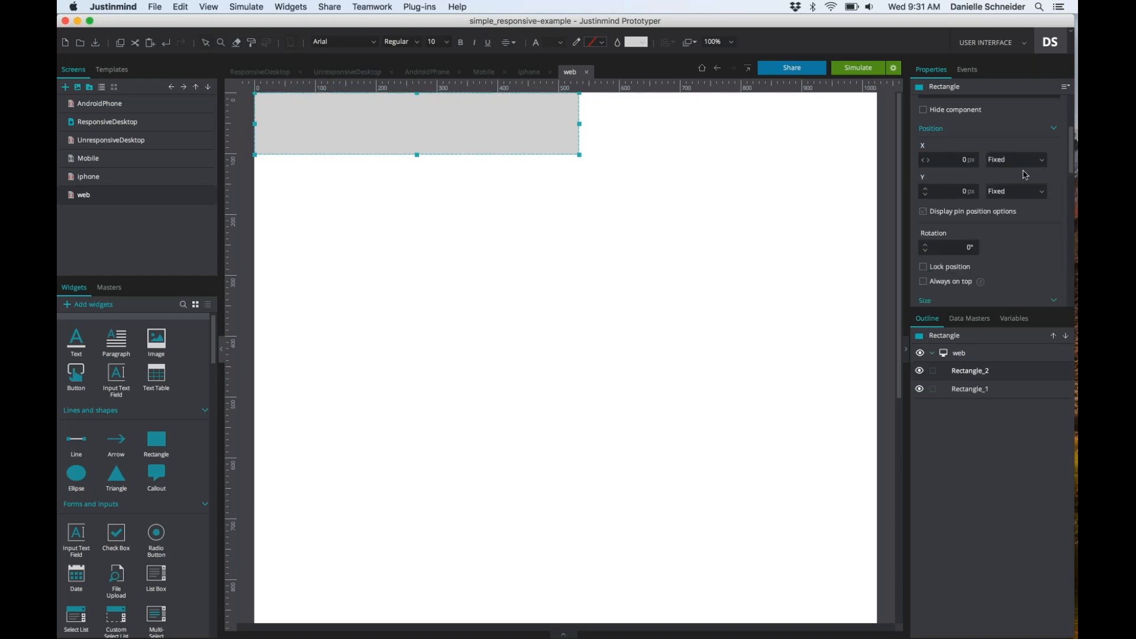
left_click(1037, 195)
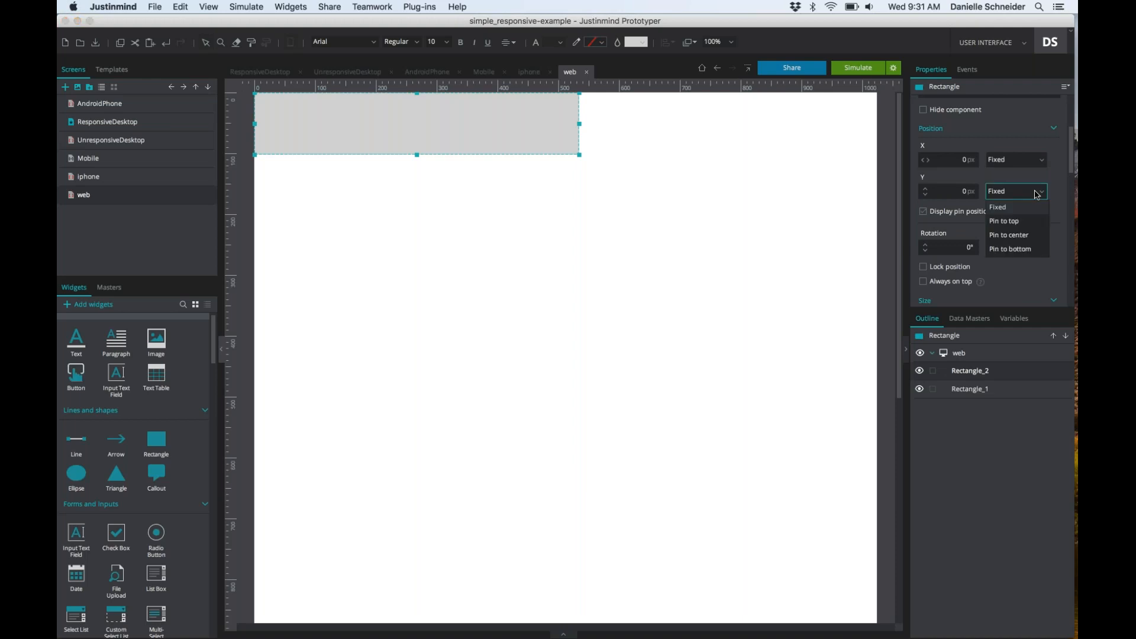
left_click(1013, 221)
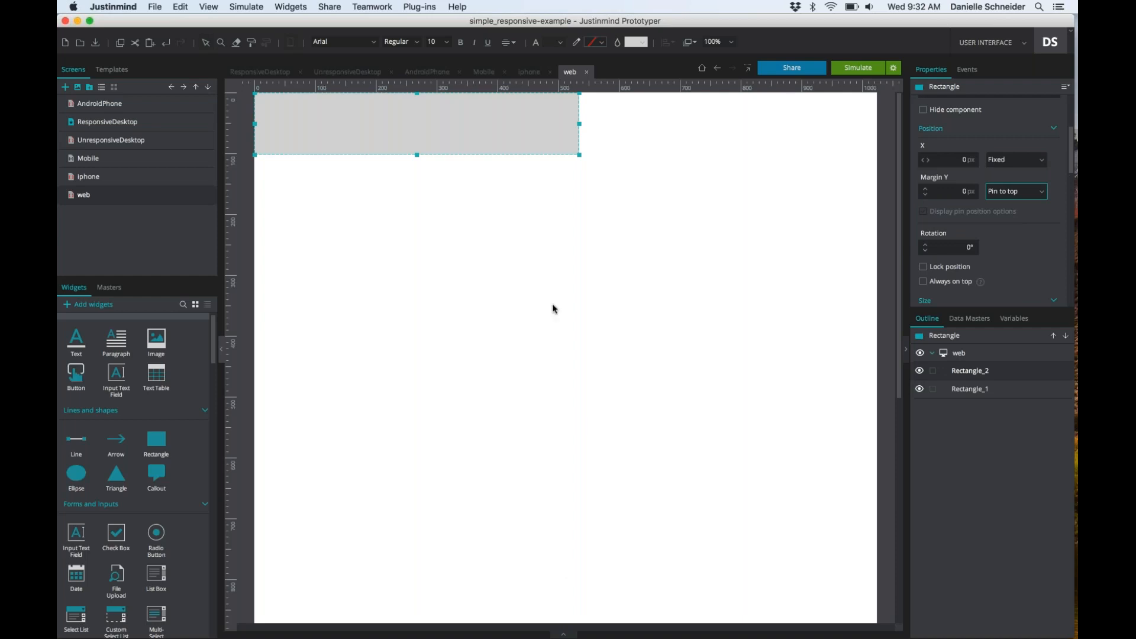
Change the width unit of the pinned rectangle to percent and set its width to 100%
scroll(988, 199, "down", 1)
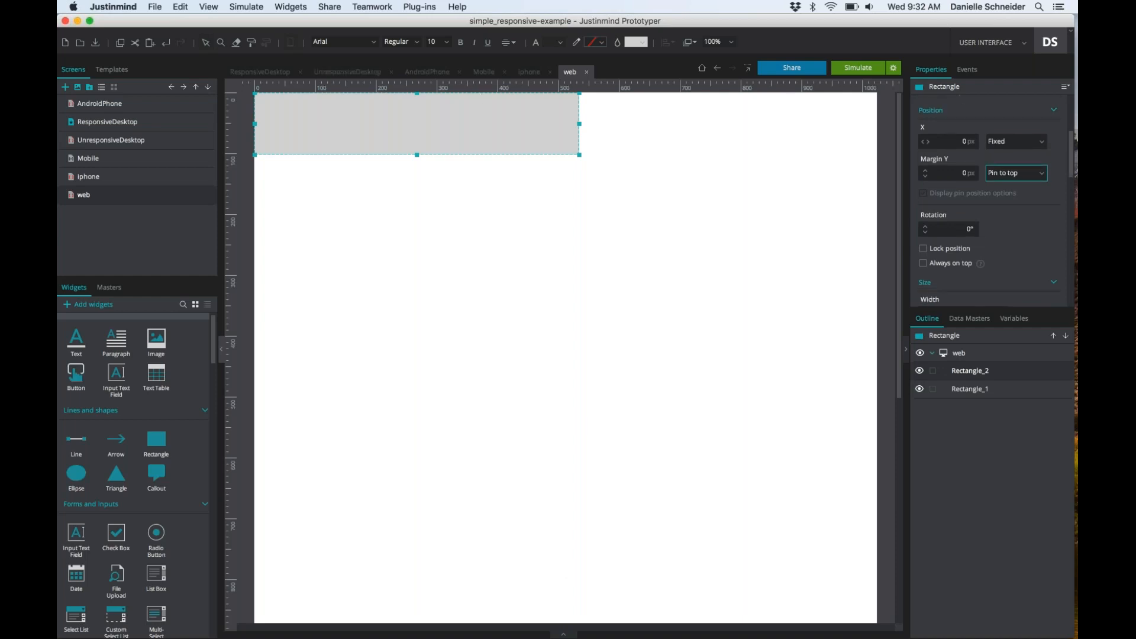
scroll(996, 202, "down", 5)
left_click(1004, 170)
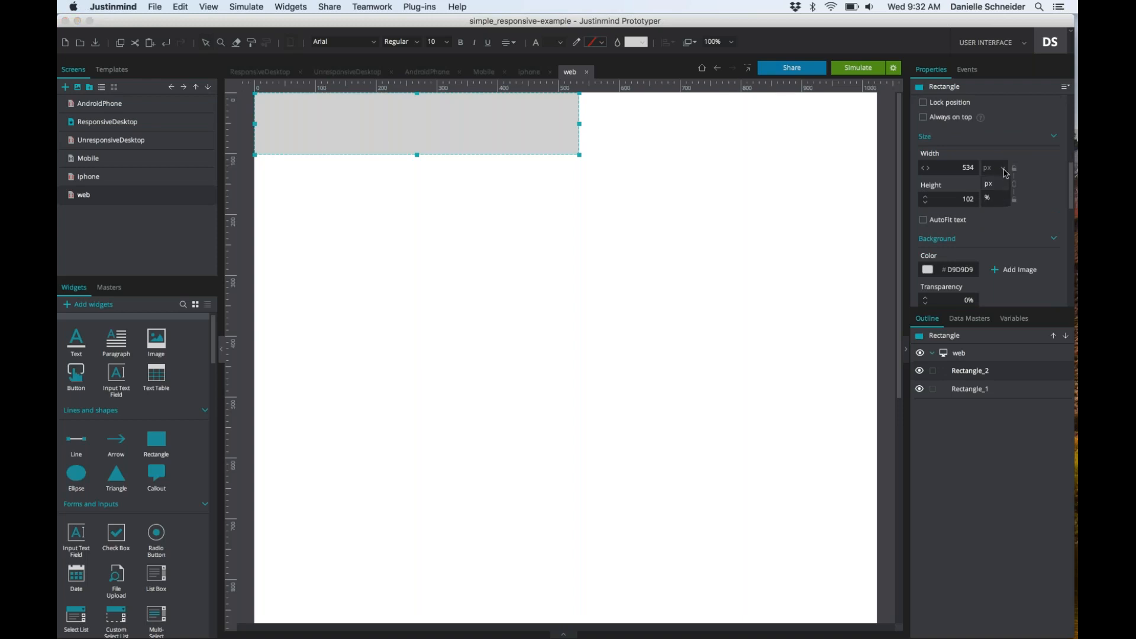
left_click(988, 197)
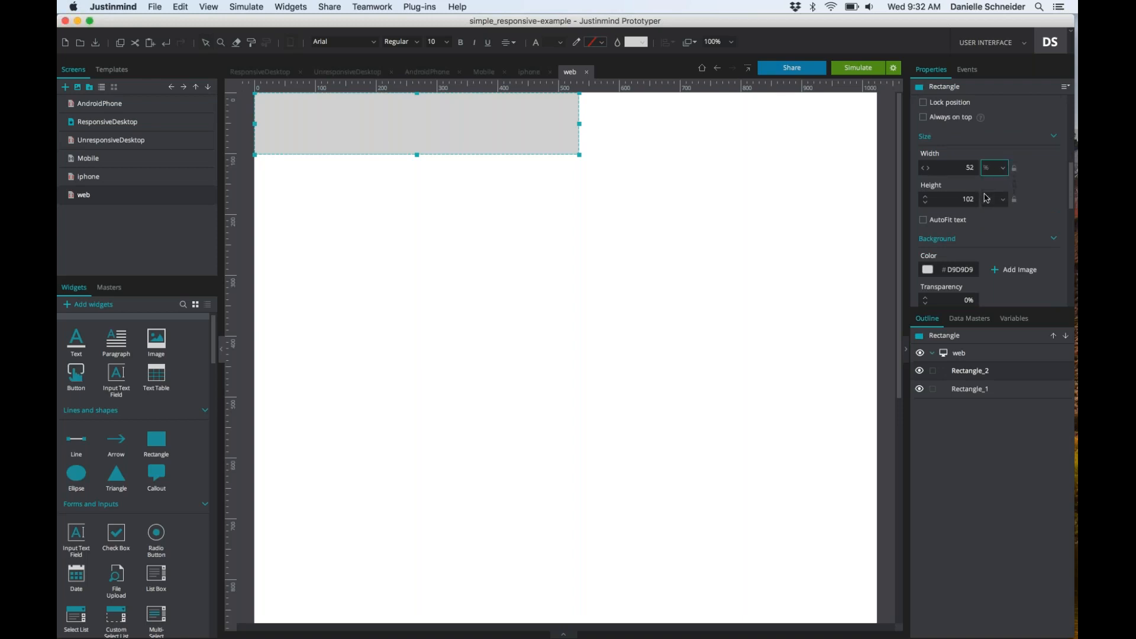
double_click(964, 167)
type("100")
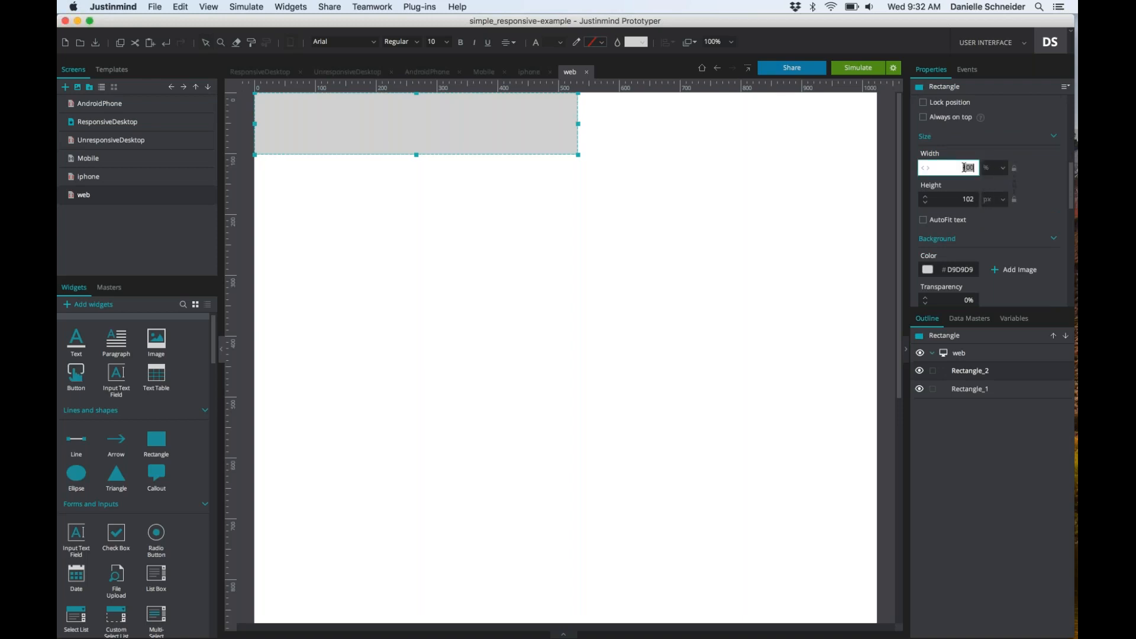
key("Return")
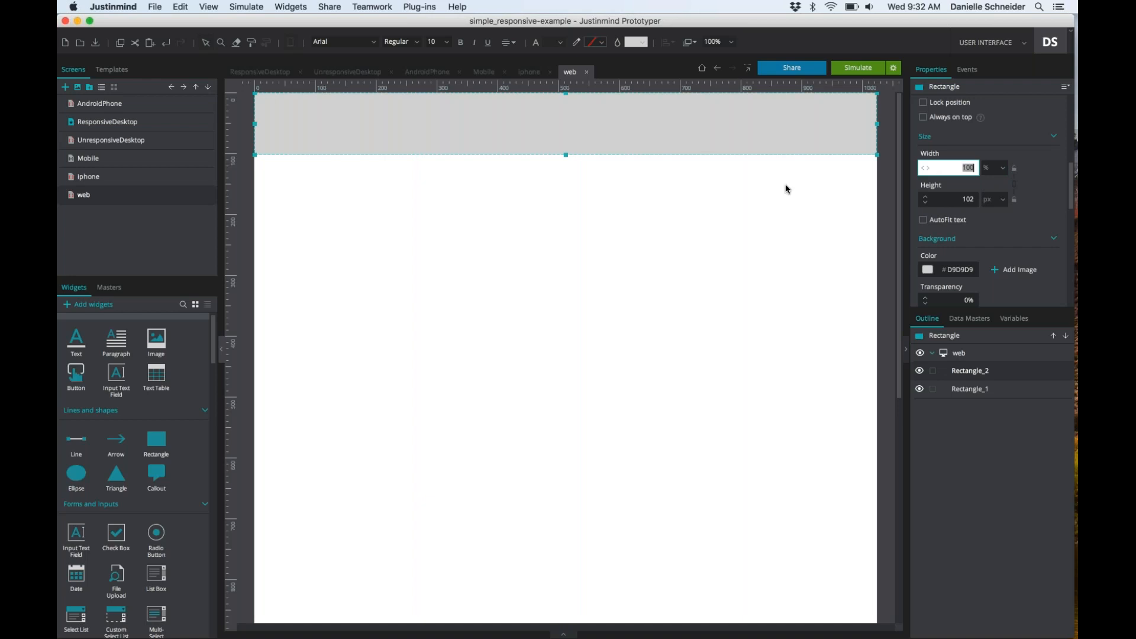
Simulate the web screen to check how the rectangle pinned to the top behaves while scrolling
scroll(540, 269, "down", 5)
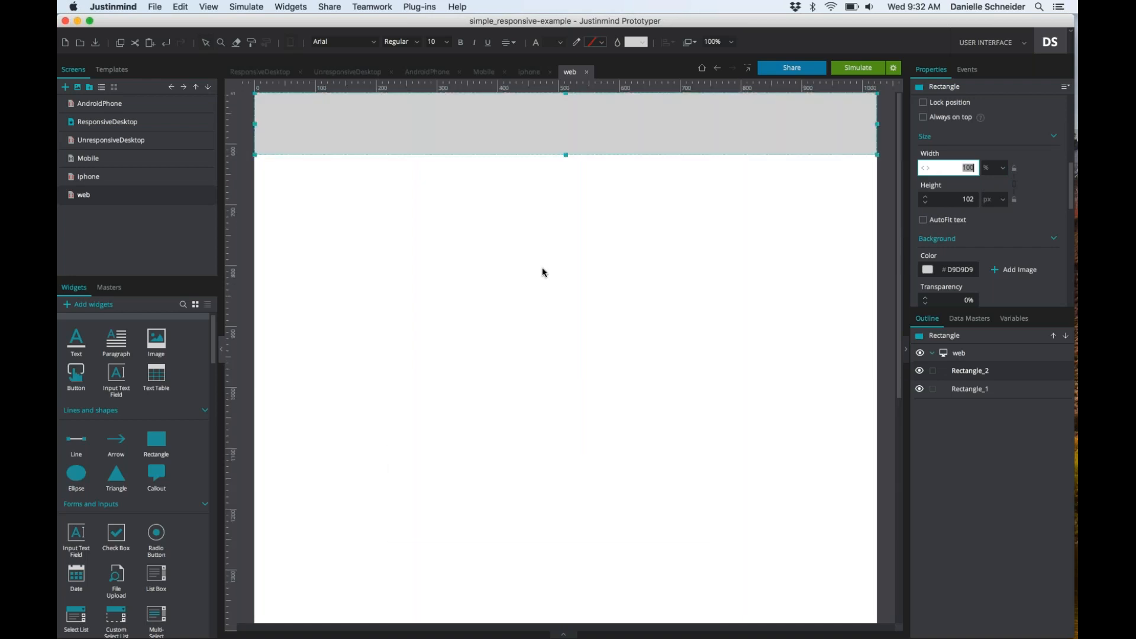
left_click(852, 69)
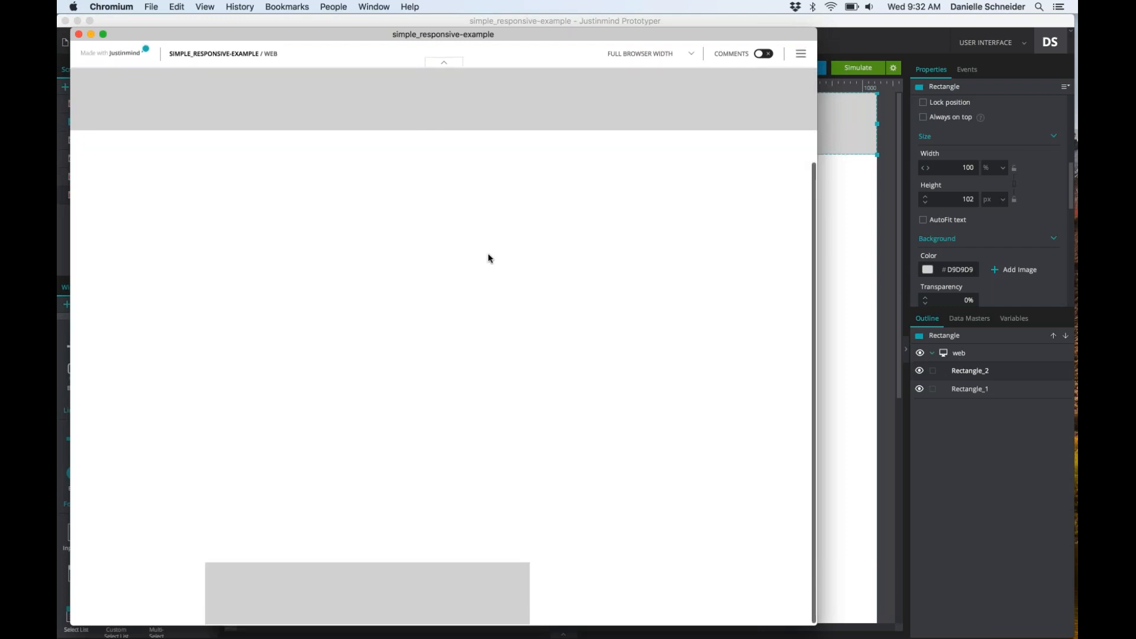
Return from the simulation to the editor and set the full-width rectangle's vertical position to Pin to bottom
left_click(1039, 465)
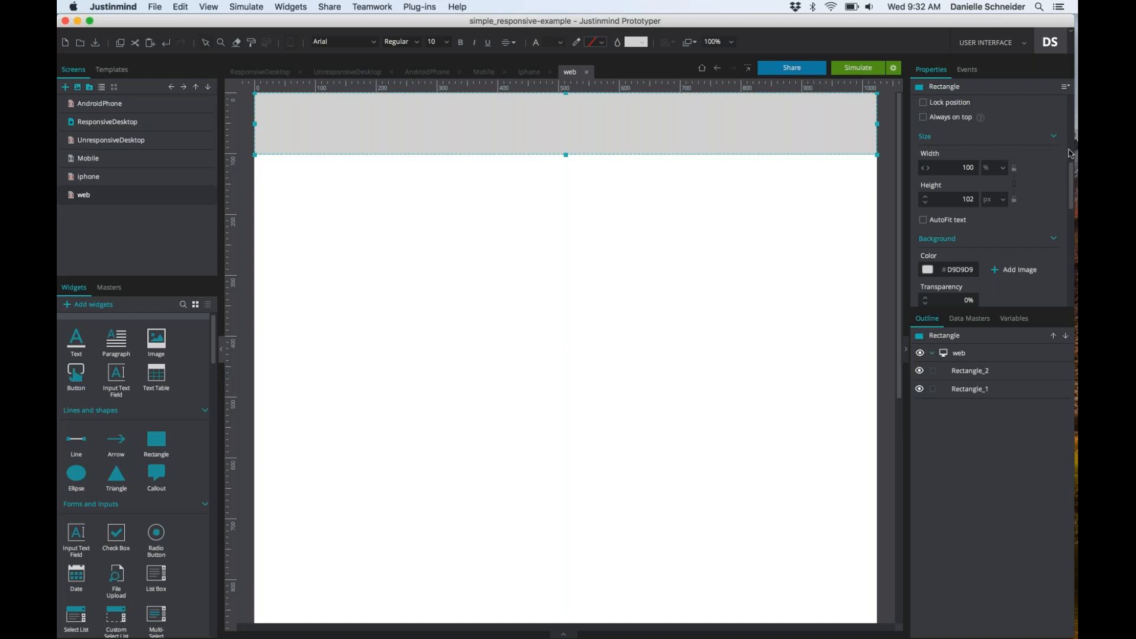
left_click_drag(1071, 176, 1072, 148)
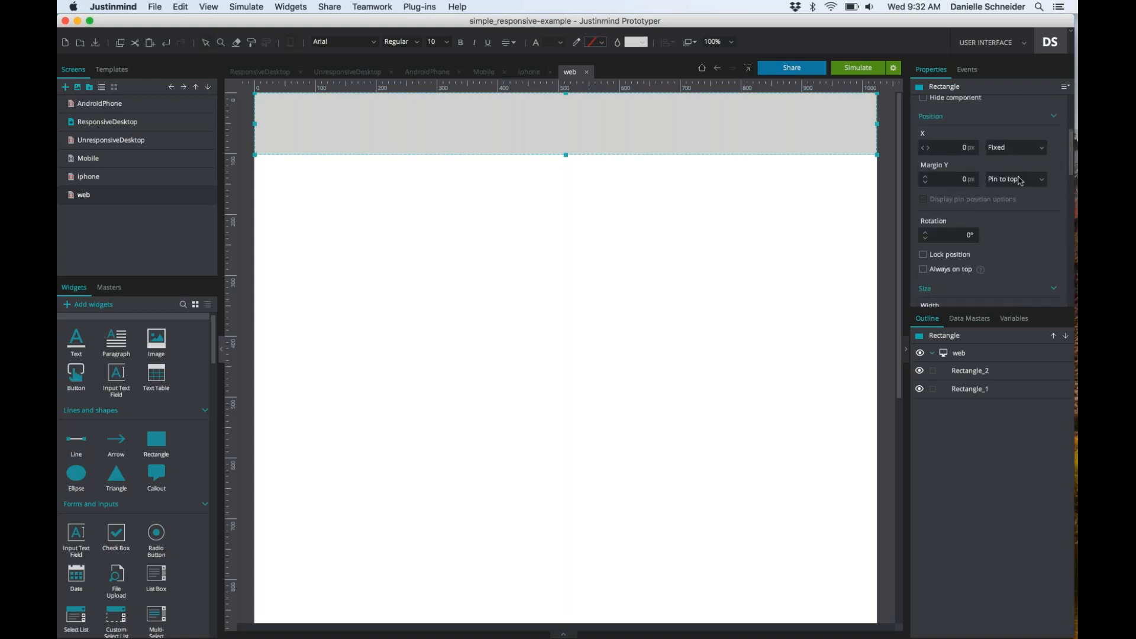
left_click(1018, 179)
left_click(1013, 236)
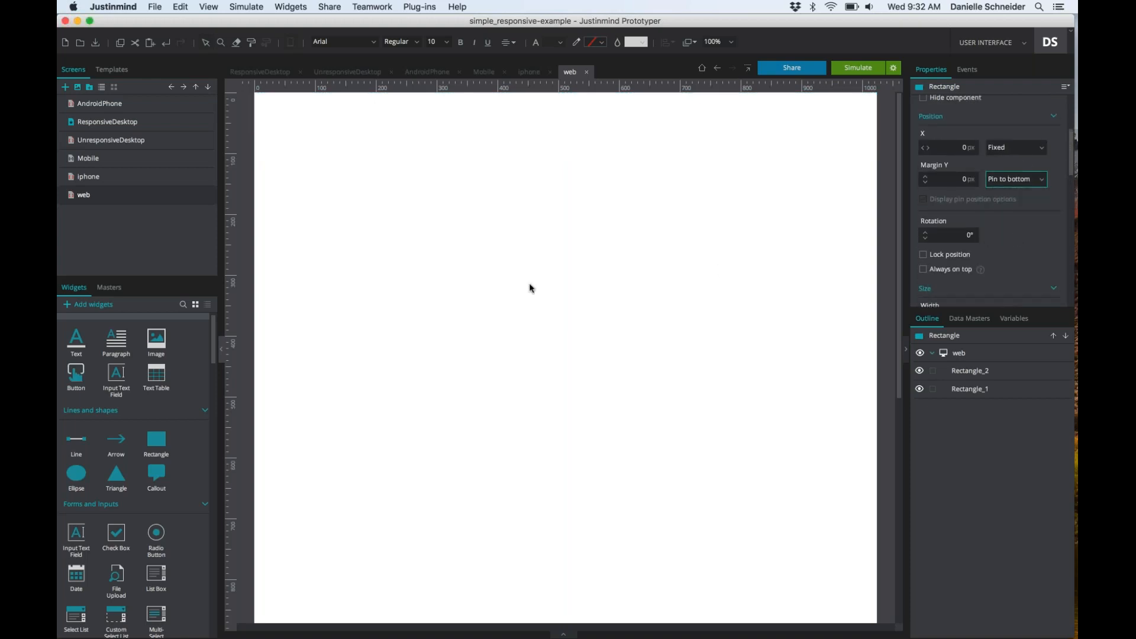
scroll(530, 288, "down", 10)
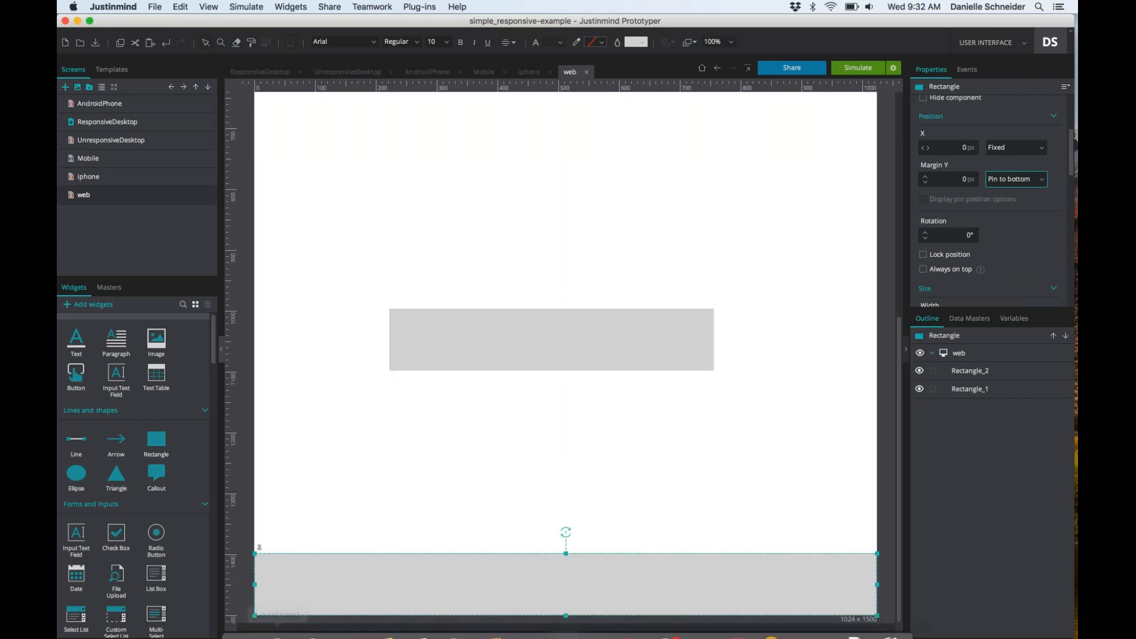
Set the full-width rectangle's vertical position back to Pin to top and check its placement on the web screen
left_click(1037, 179)
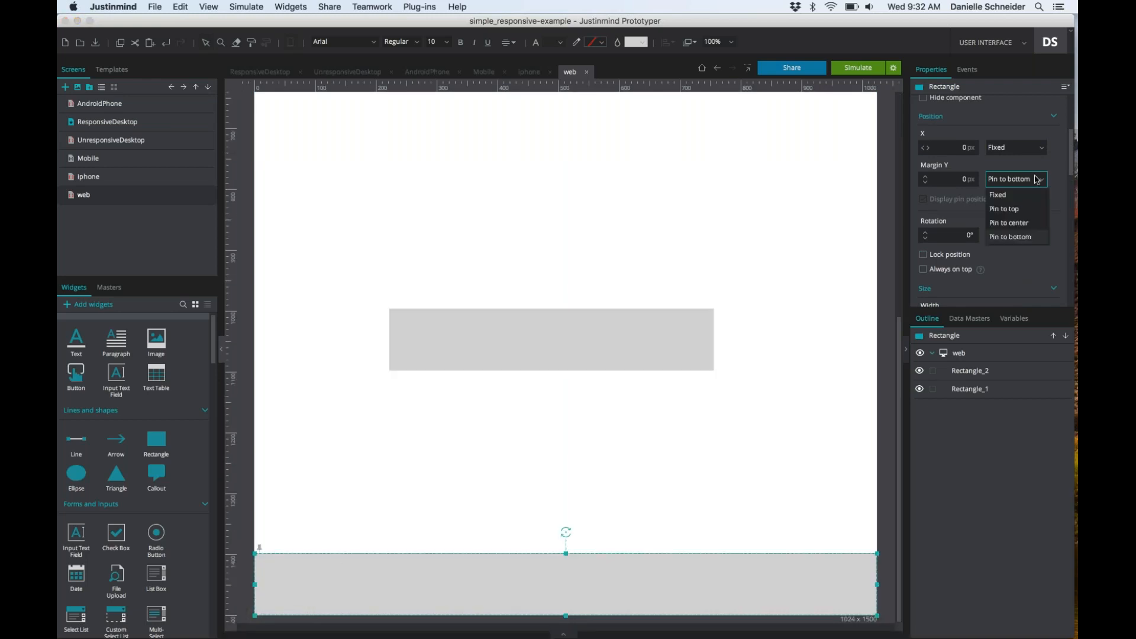
left_click(1012, 210)
scroll(584, 219, "up", 10)
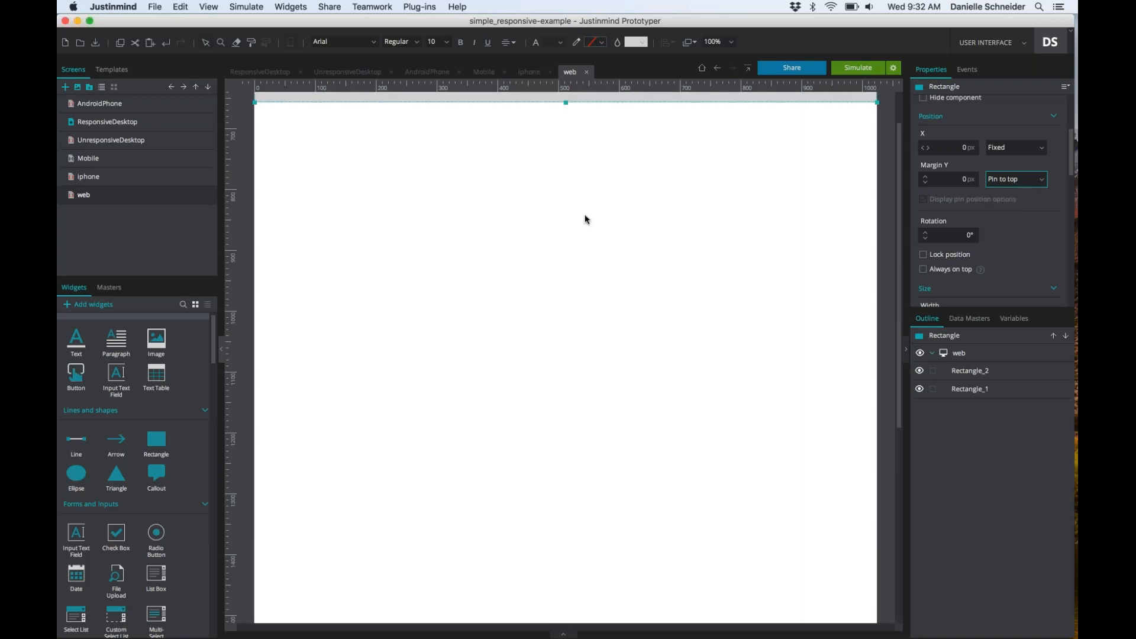
scroll(521, 423, "down", 5)
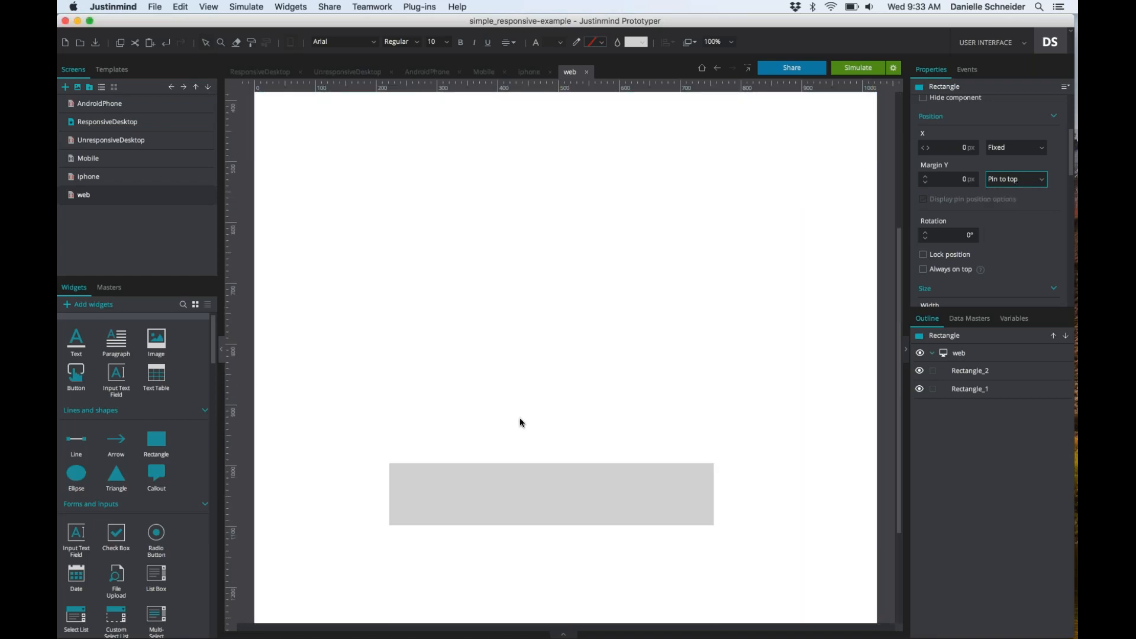